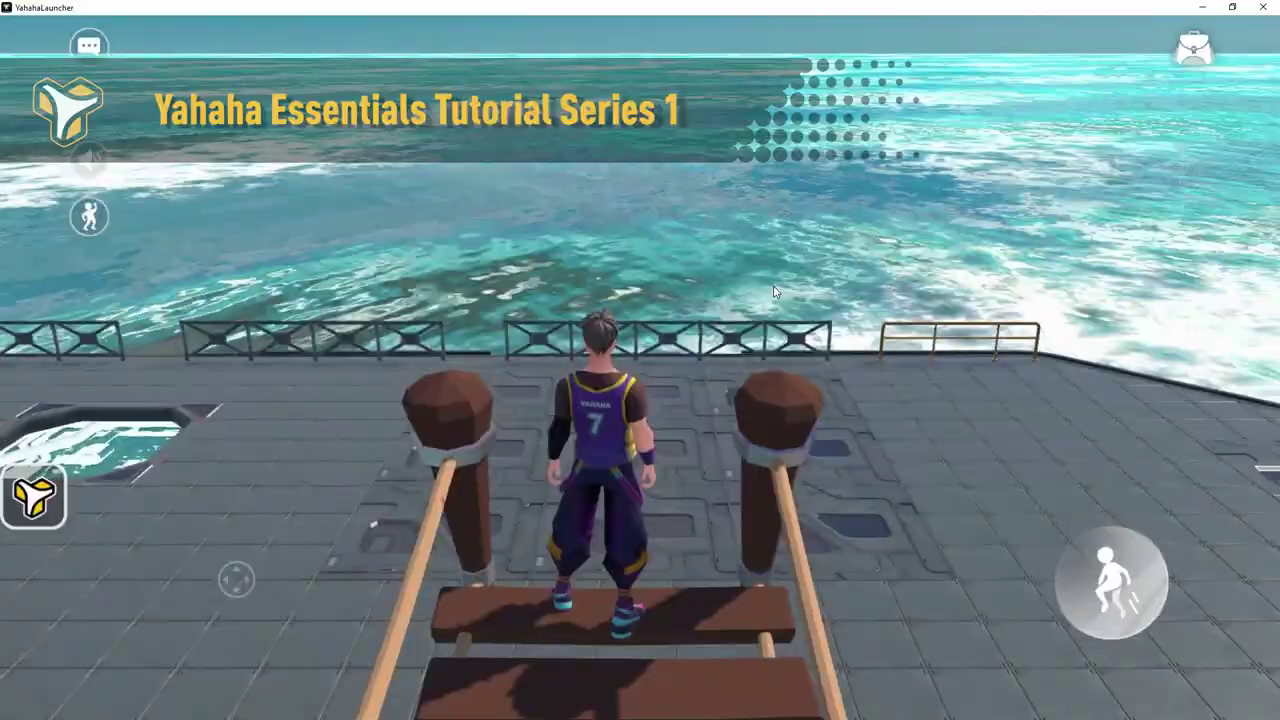
Jump the avatar off the ocean platform, climb the ladder and run across the giant crabs.
key(w)
key(space)
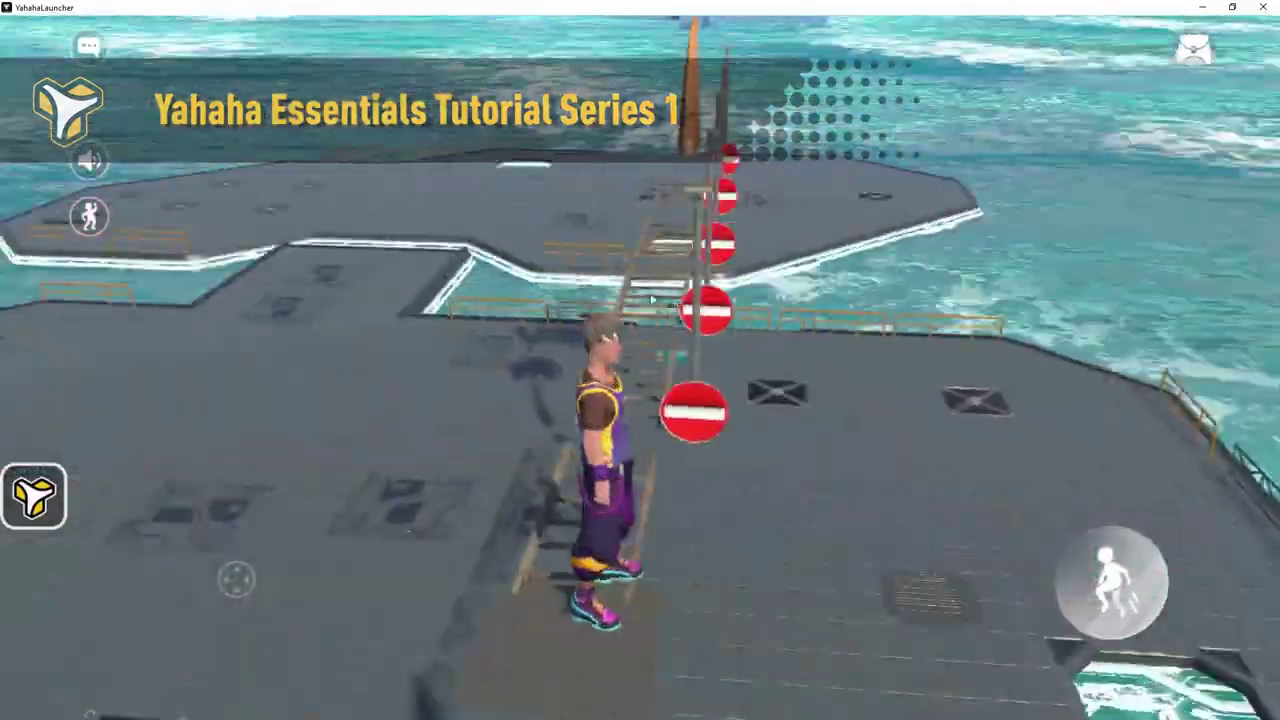
key(w)
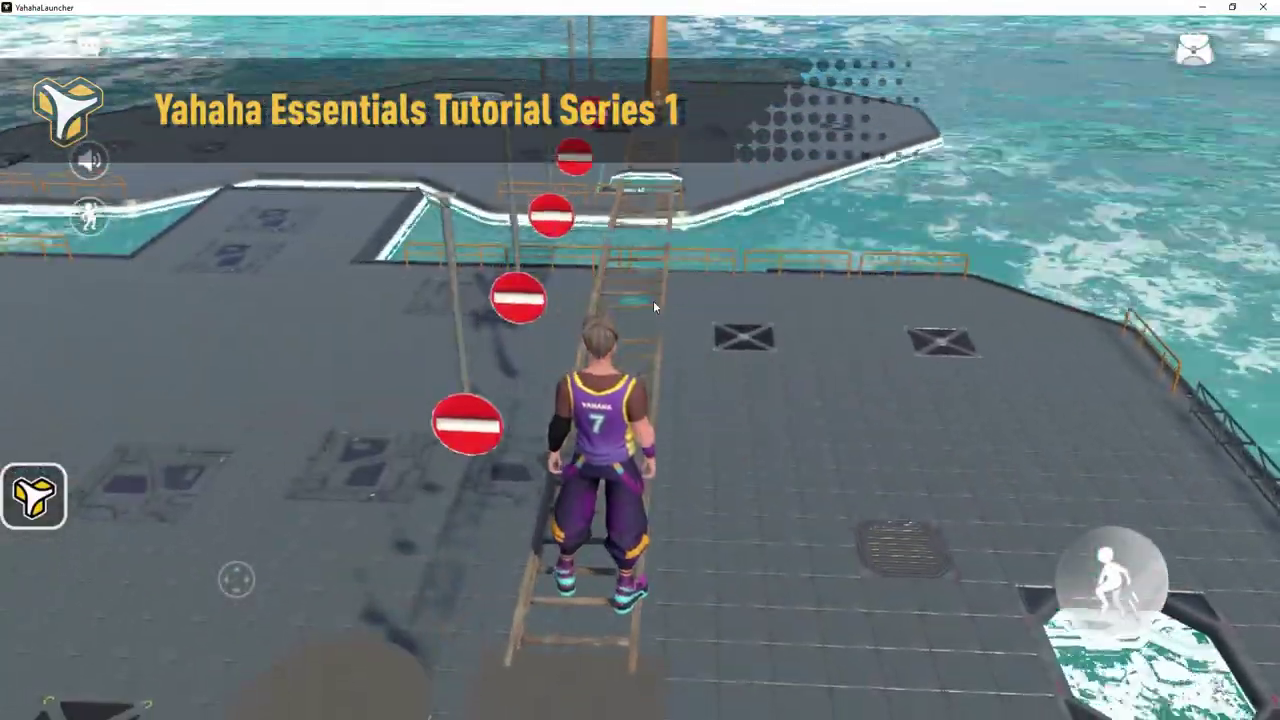
key(w)
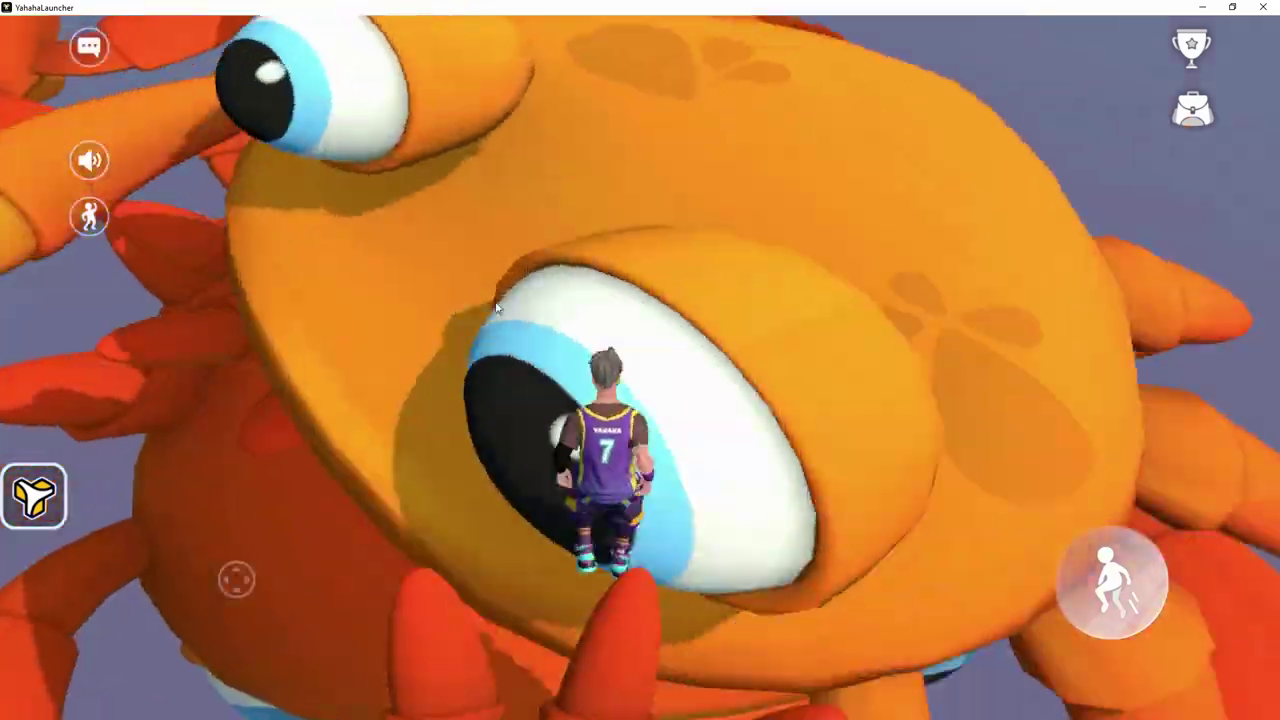
key(w)
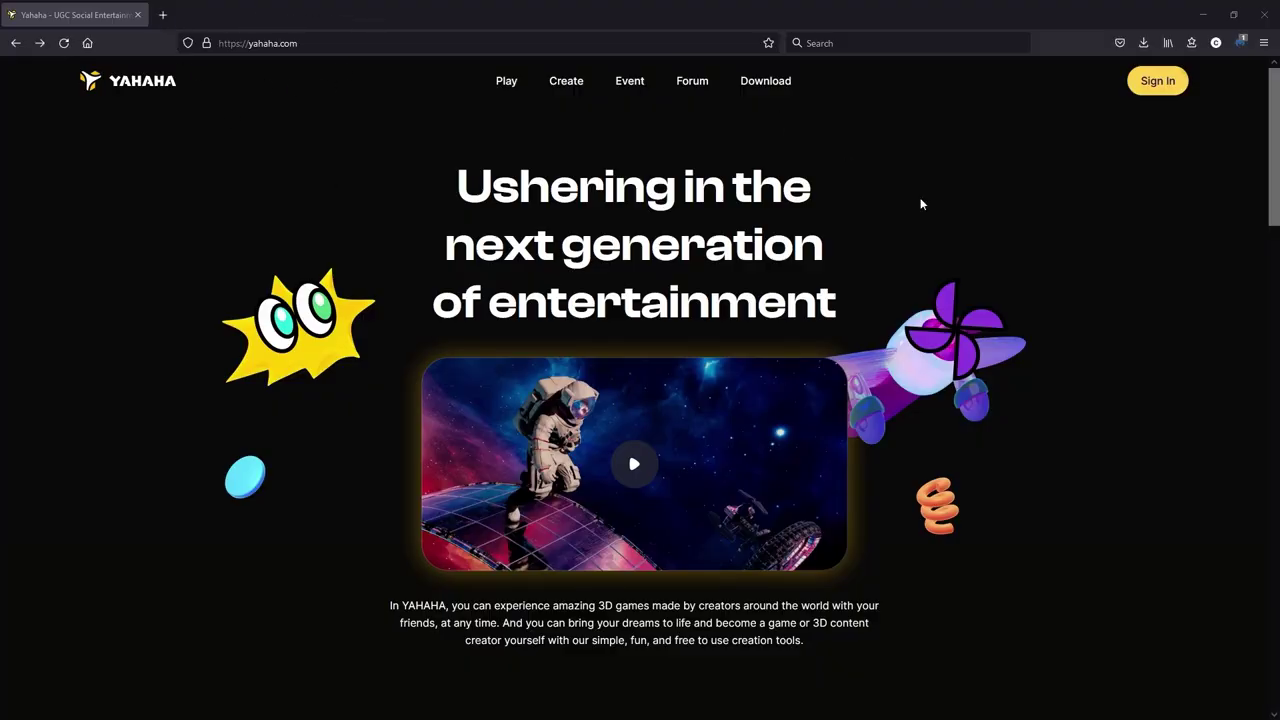
Start a new Yahaha account sign-up and choose the birth month and day.
click(1158, 81)
click(680, 455)
click(525, 310)
scroll(532, 455, down, 2)
click(516, 437)
click(632, 310)
click(612, 413)
Choose the birth year, confirm the birthday, and view the Yahaha Studio download options.
click(737, 310)
scroll(740, 420, down, 10)
click(716, 430)
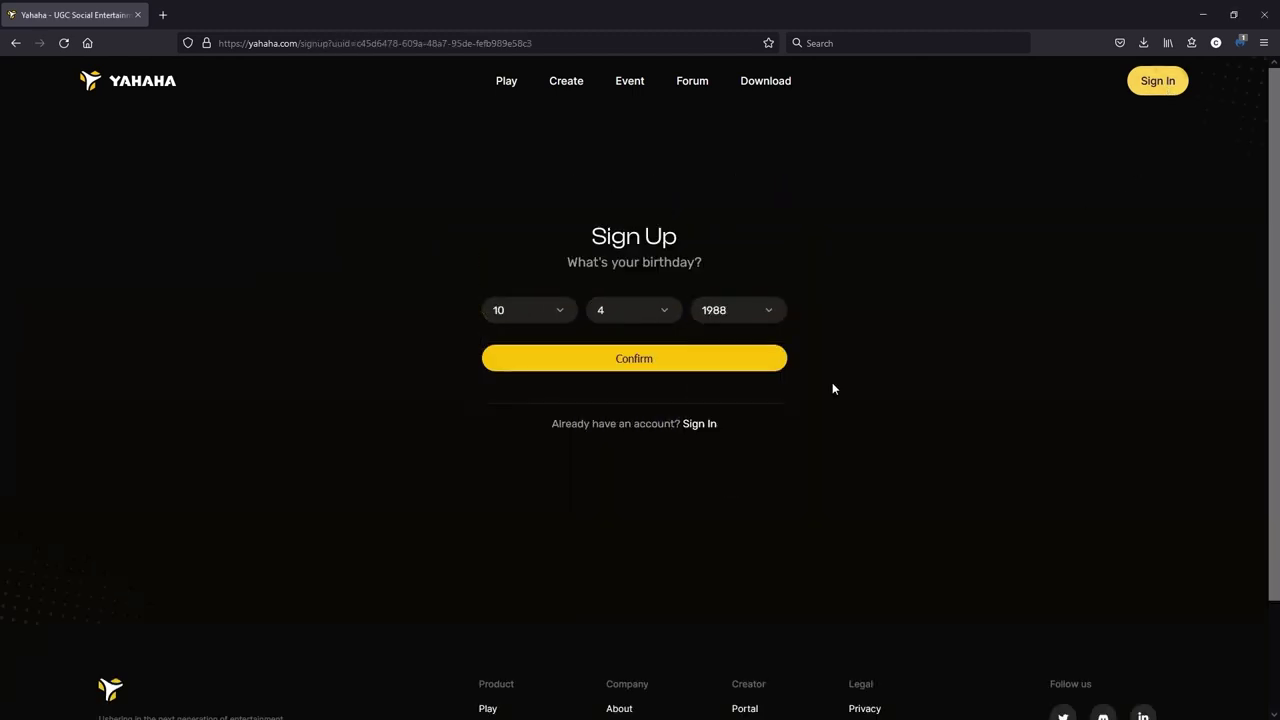
click(636, 360)
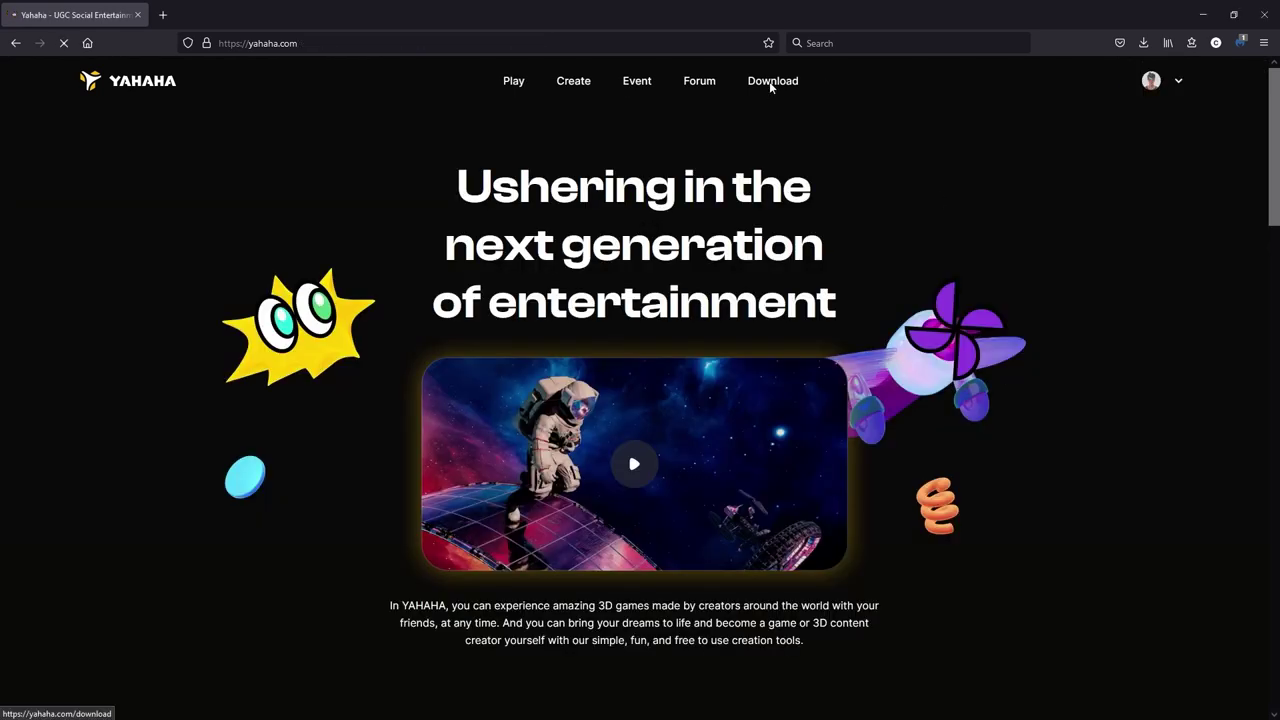
click(769, 81)
scroll(990, 430, down, 3)
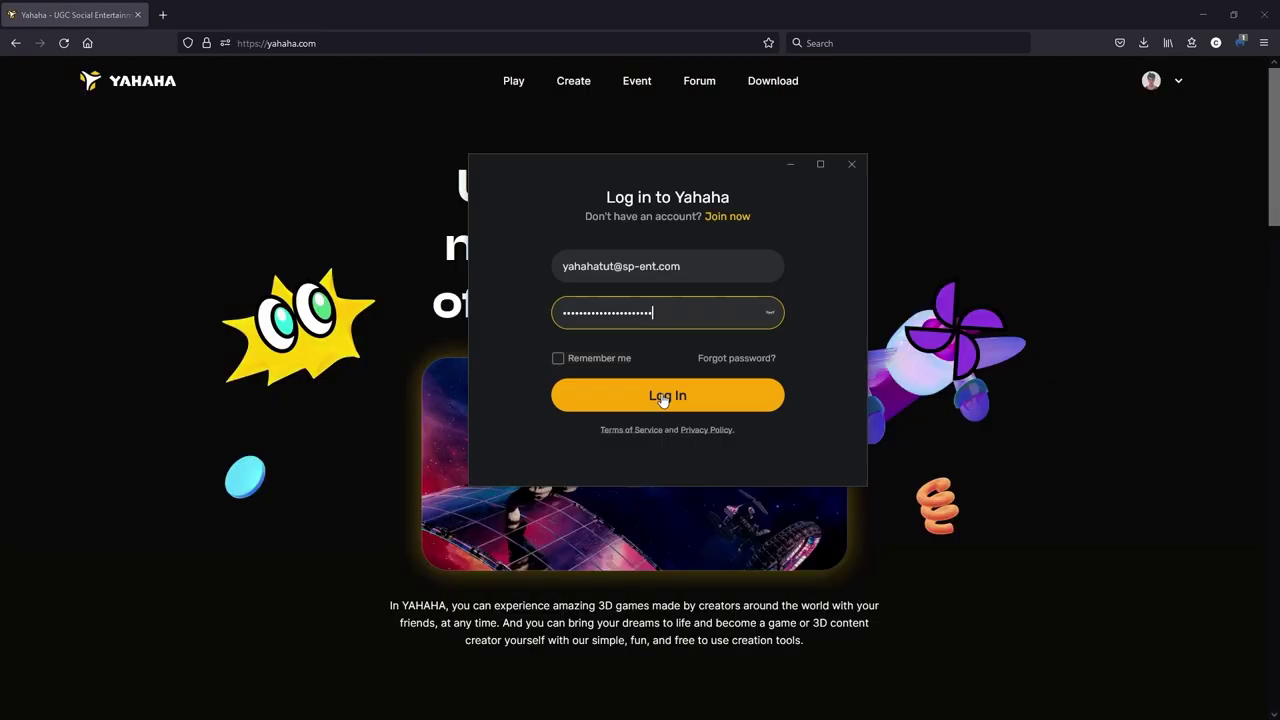
Log in, maximize the launcher, browse the PLAY page of community spaces, and check the avatar menu.
click(666, 394)
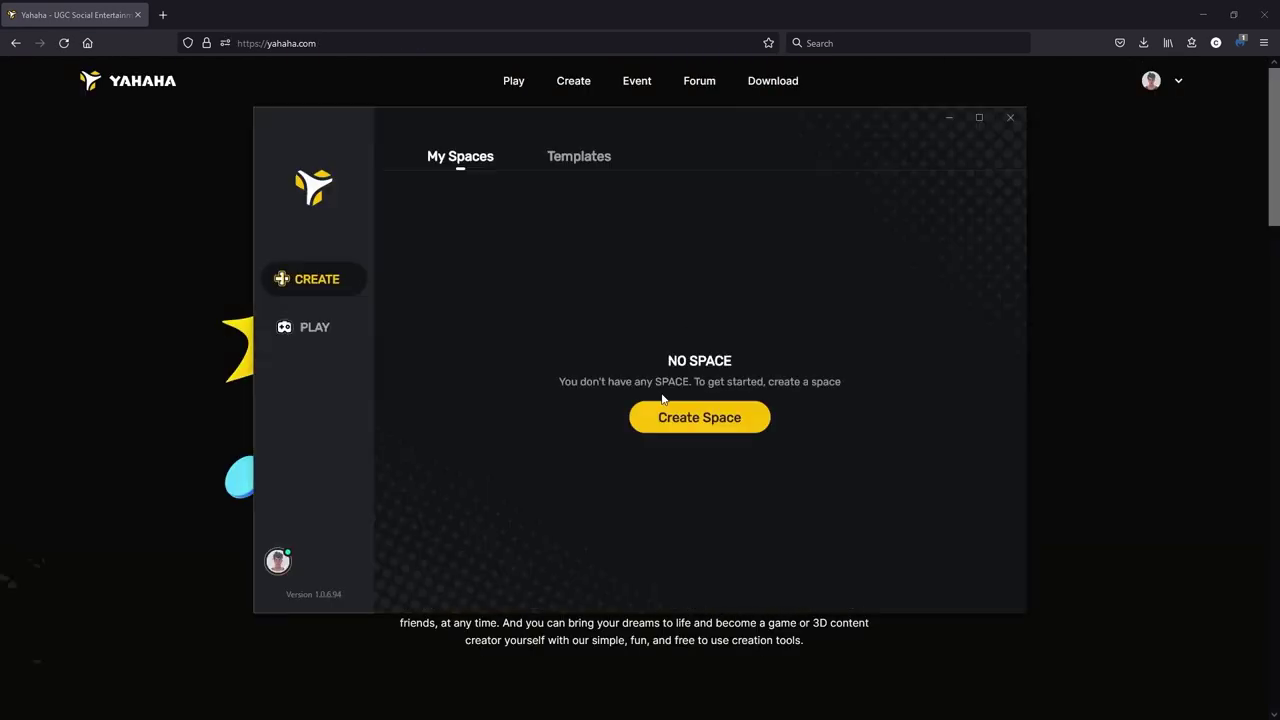
click(980, 119)
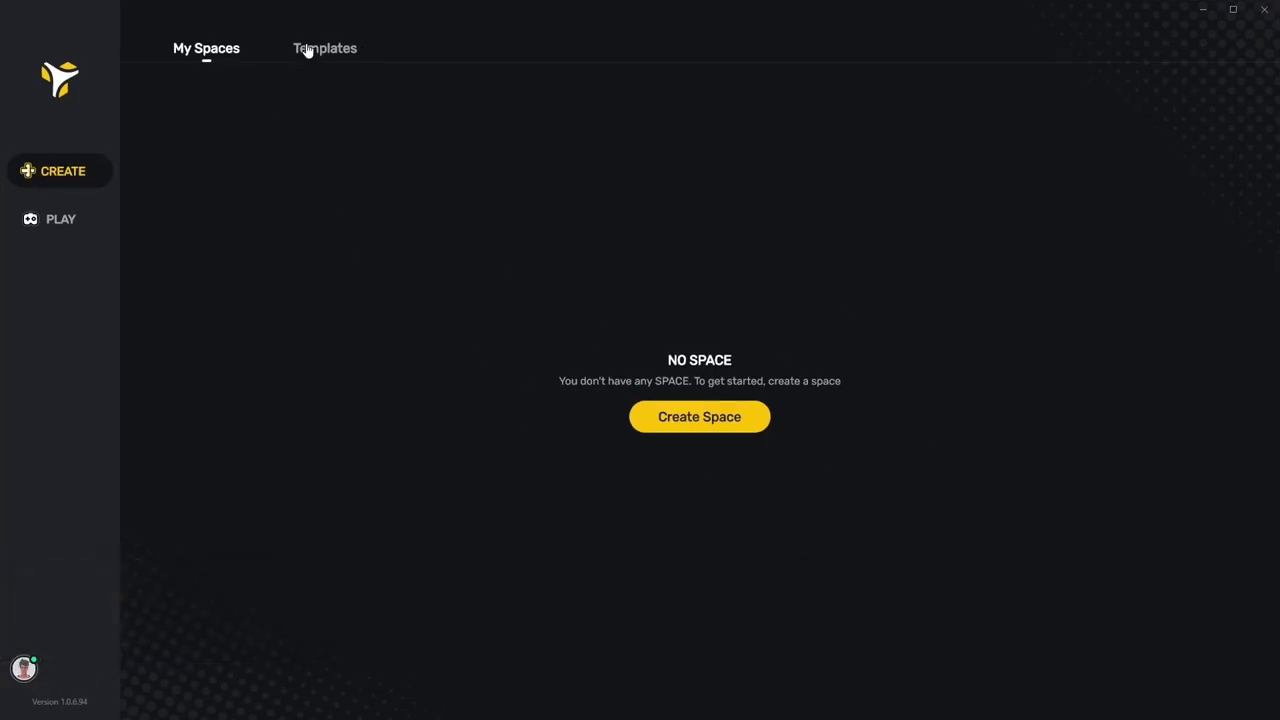
click(57, 225)
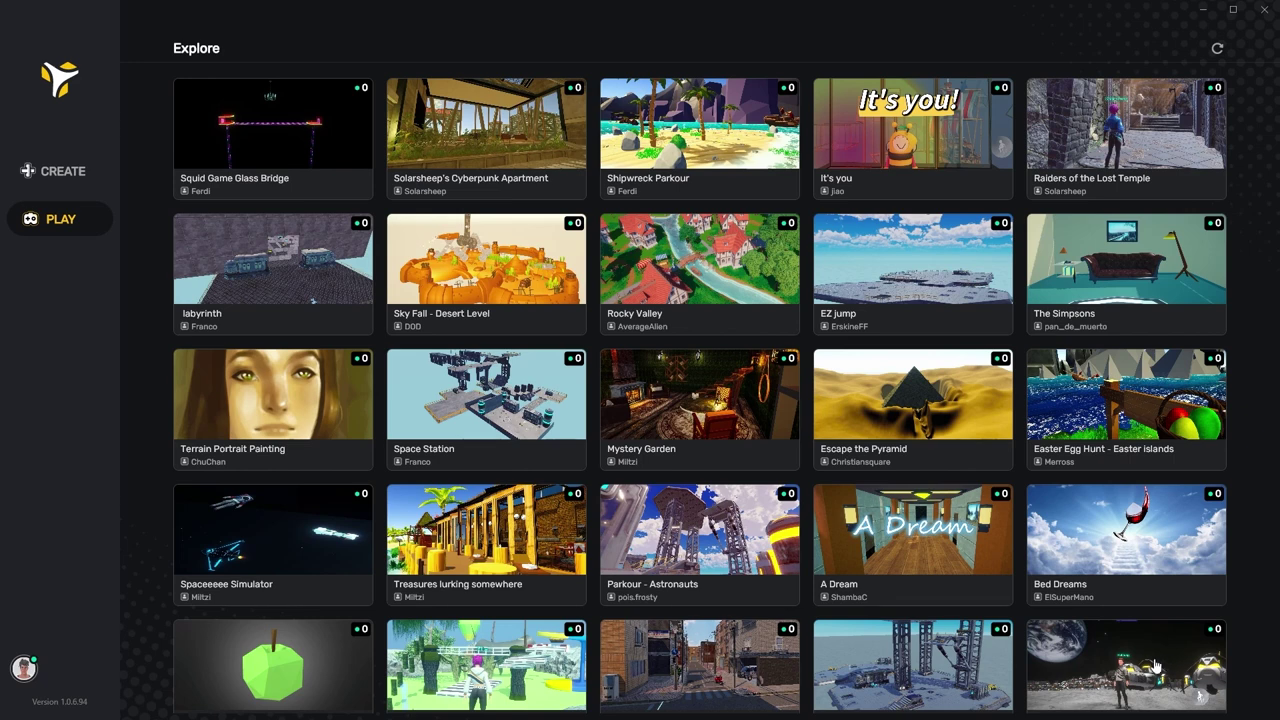
click(28, 675)
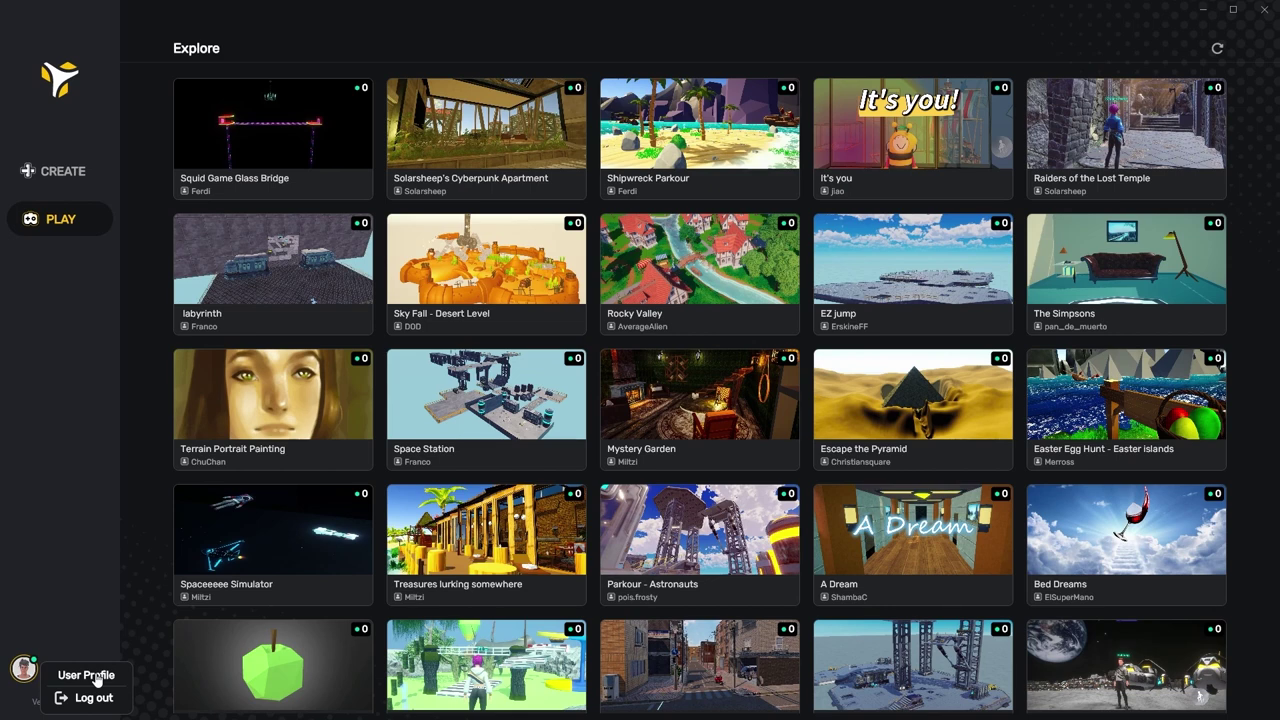
Go to CREATE and browse the Templates grid: Police Station, Cube Planet, Summer Beach and more.
click(57, 173)
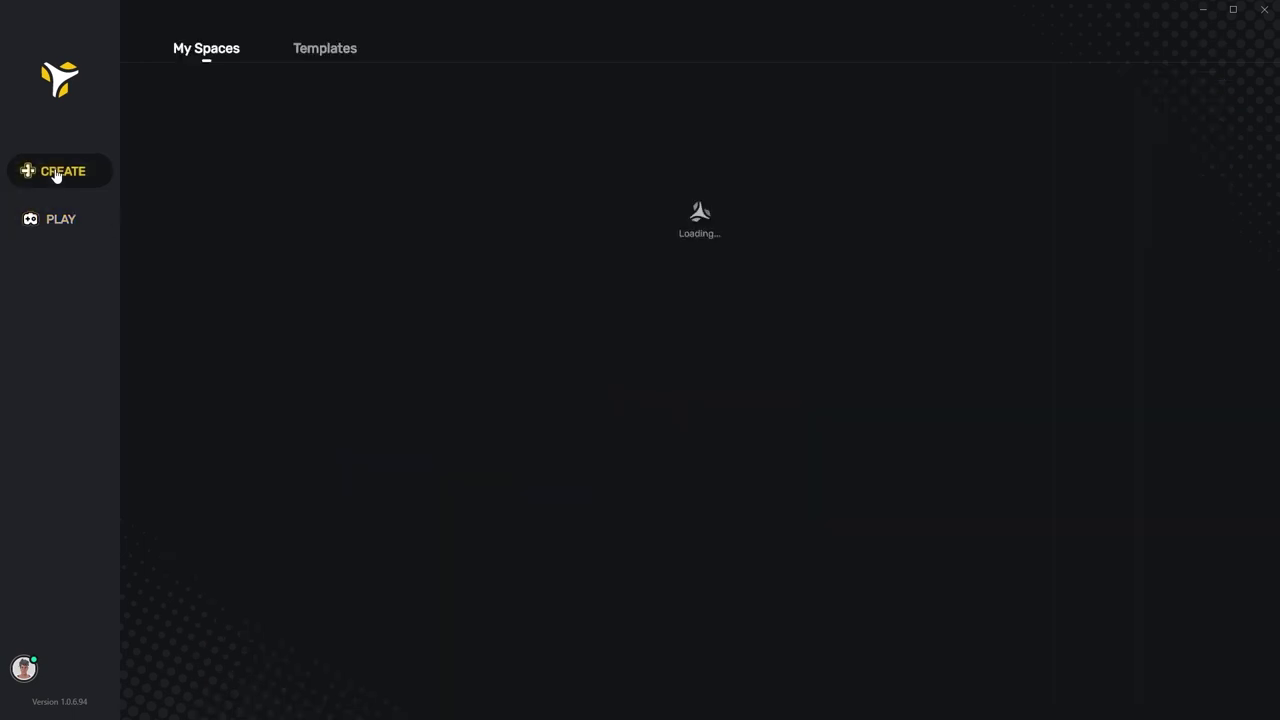
click(336, 52)
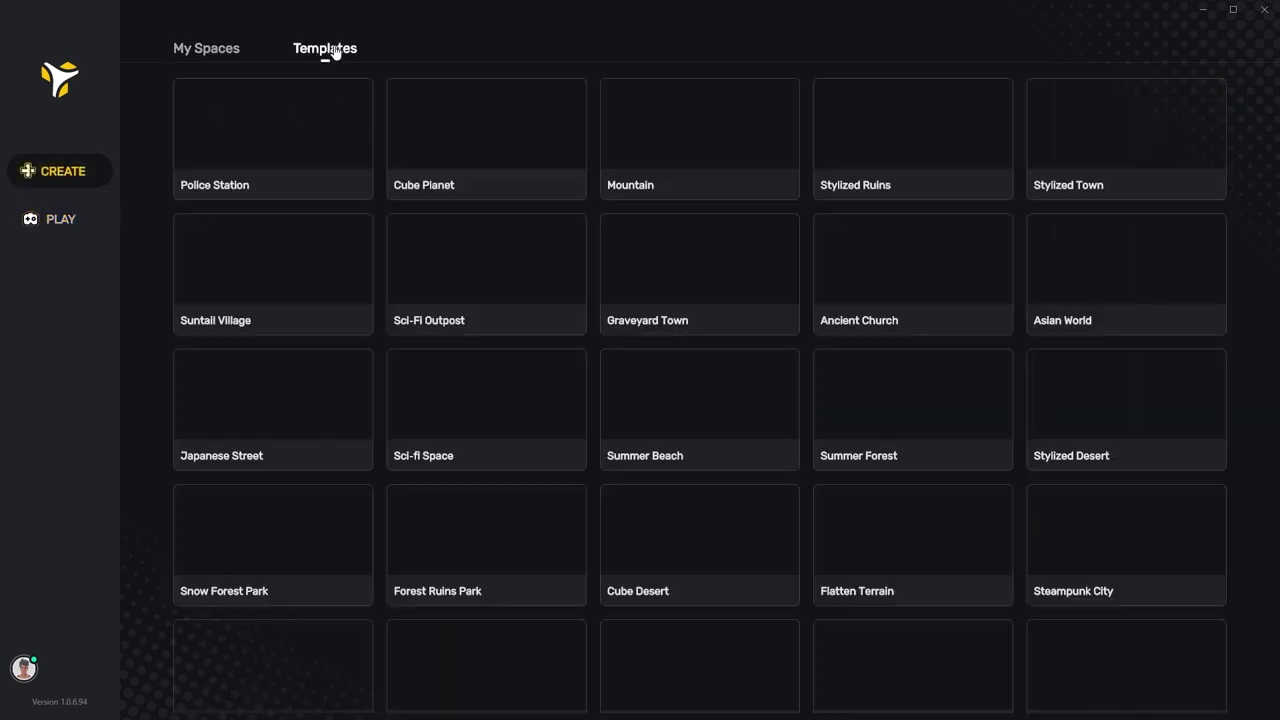
mouse_move(1174, 172)
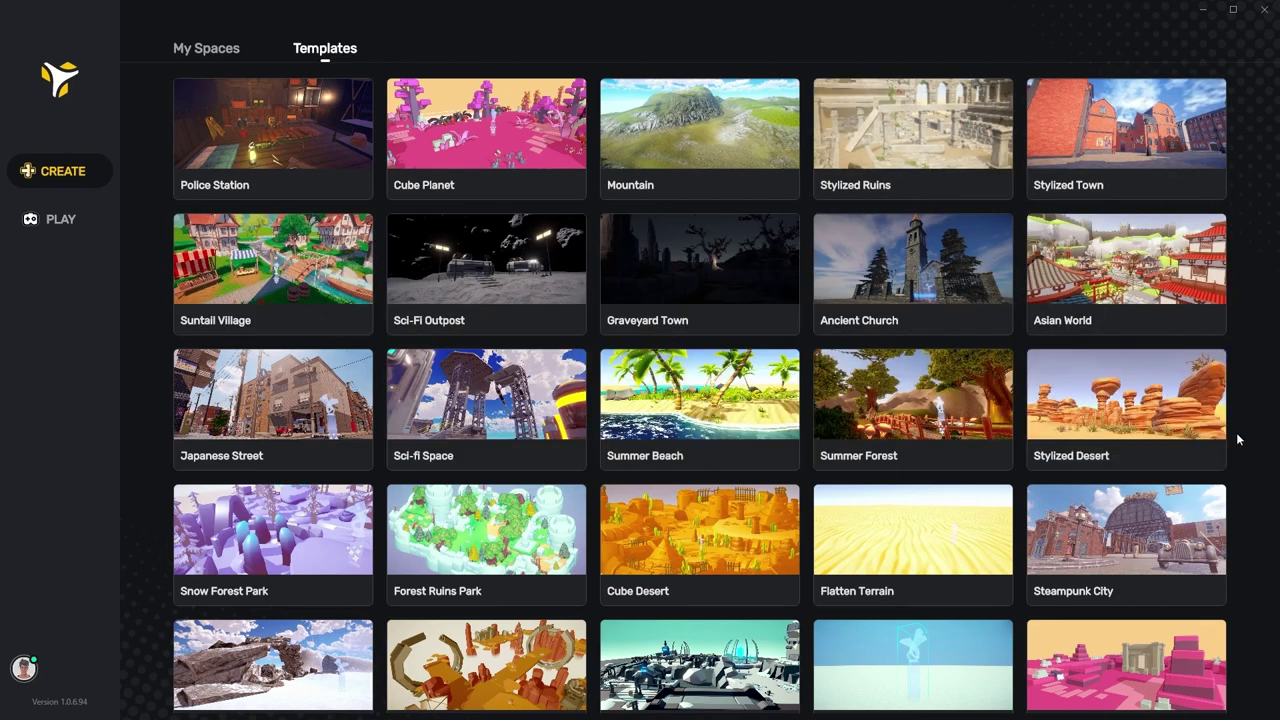
scroll(1238, 439, down, 3)
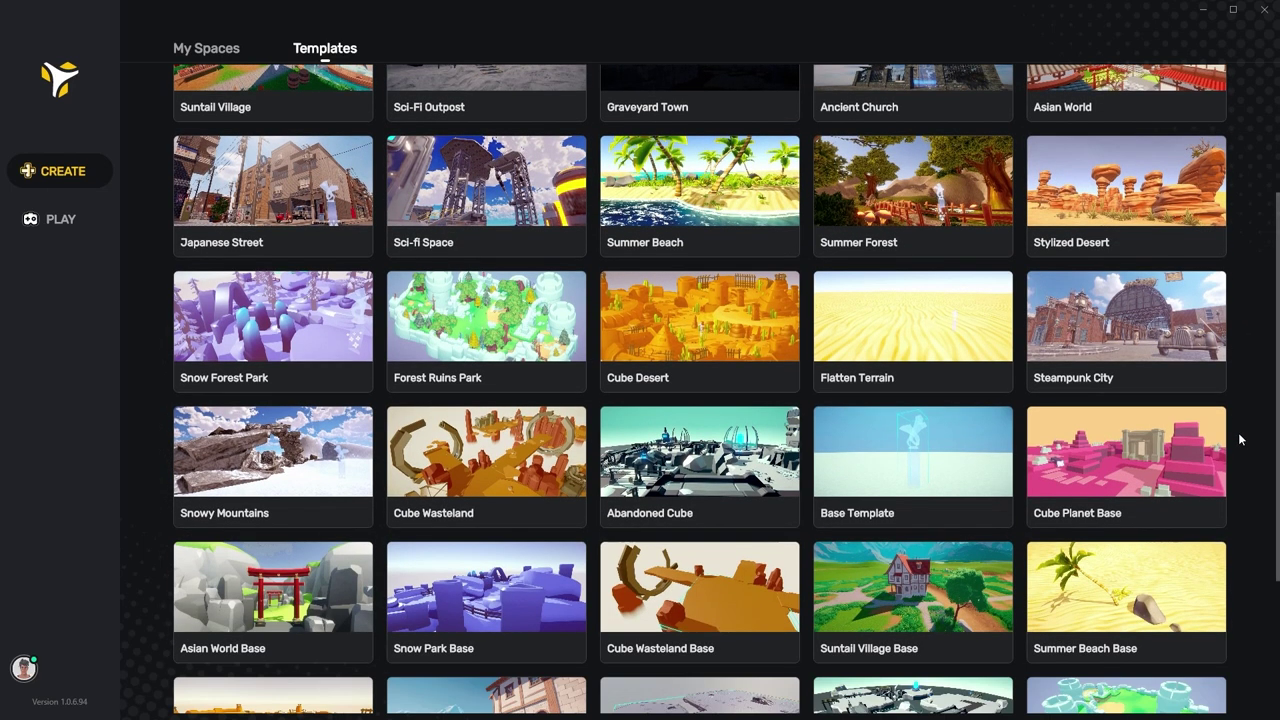
scroll(1238, 439, down, 2)
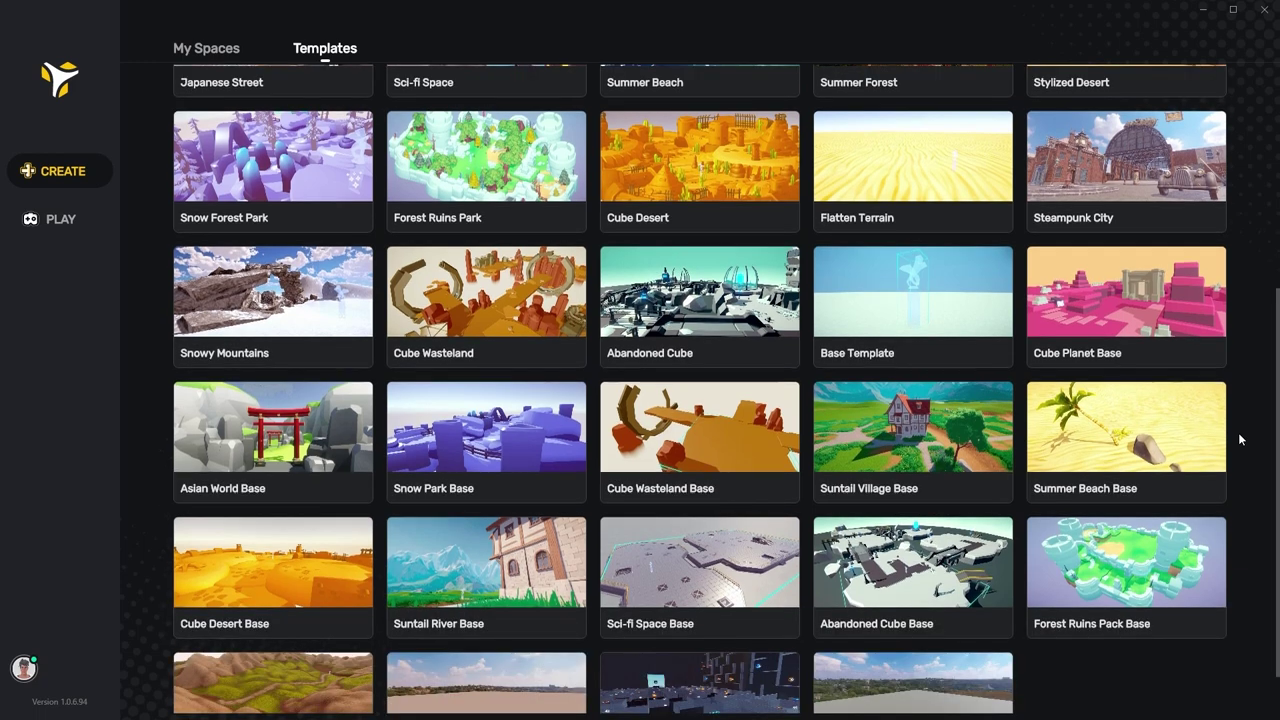
scroll(1238, 439, down, 1)
scroll(1238, 439, up, 2)
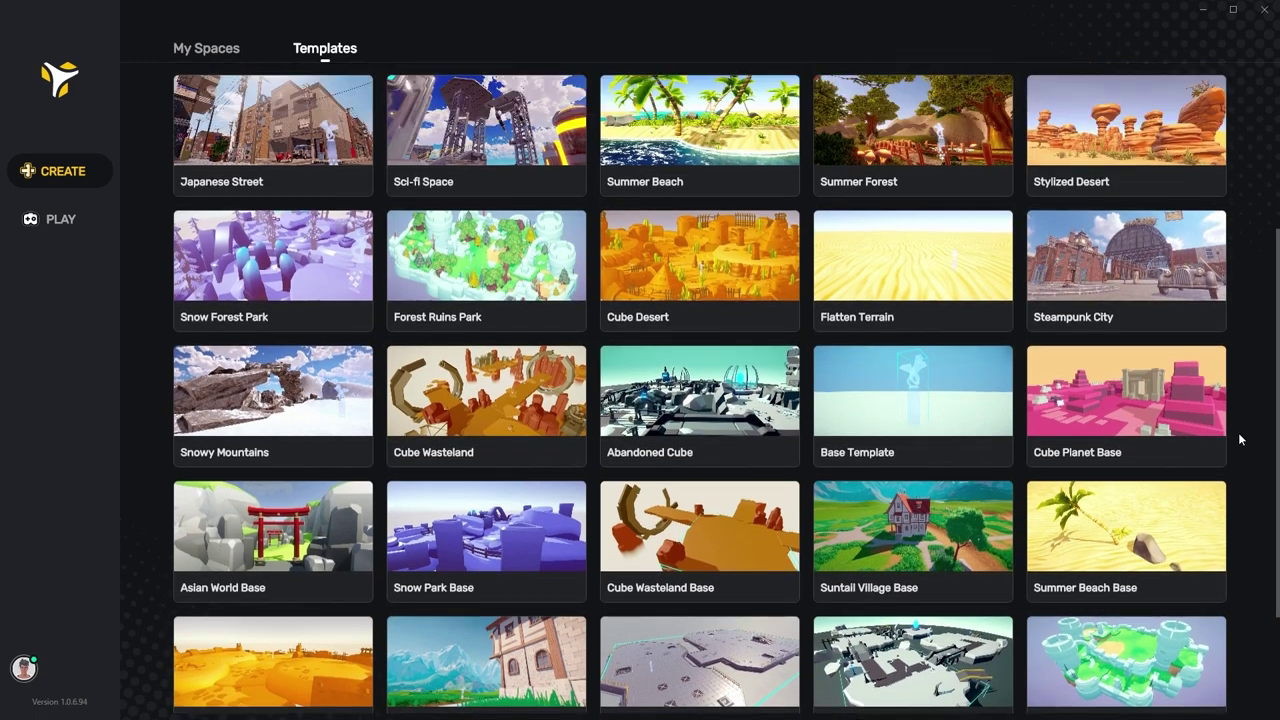
scroll(1238, 439, up, 4)
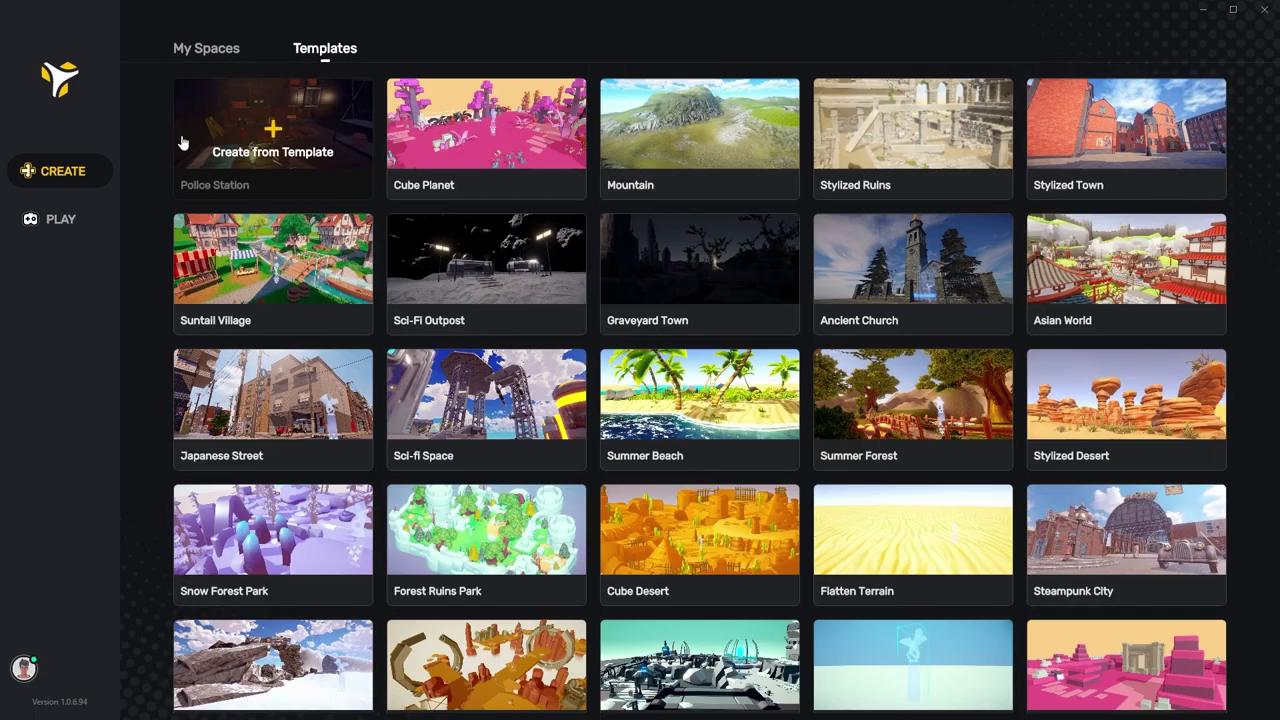
From My Spaces, create a new space using the Summer Beach template.
click(201, 55)
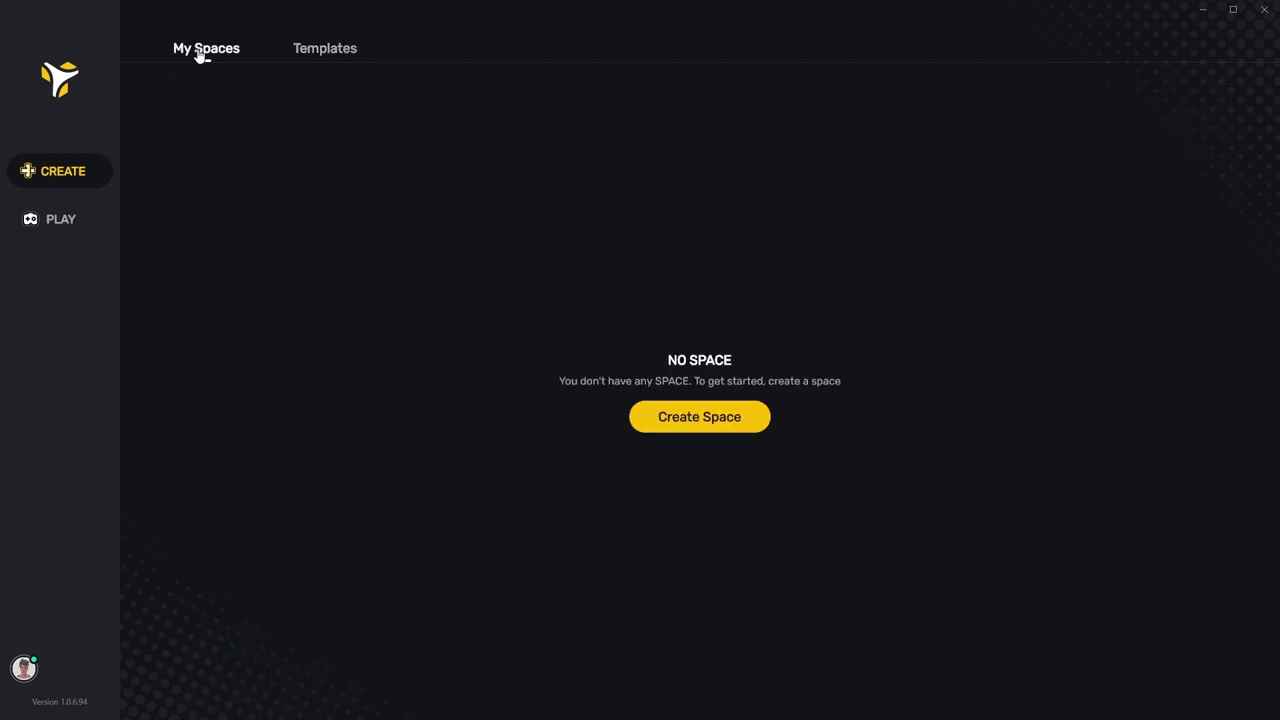
click(698, 422)
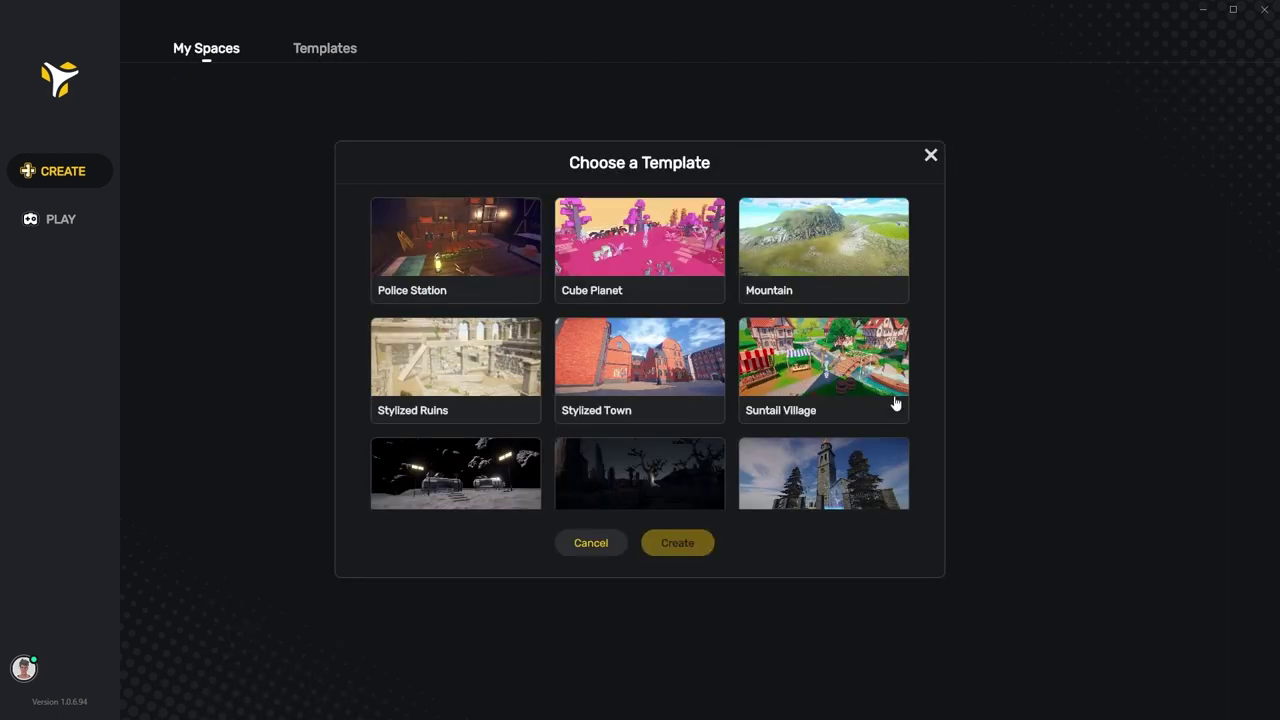
scroll(820, 348, down, 2)
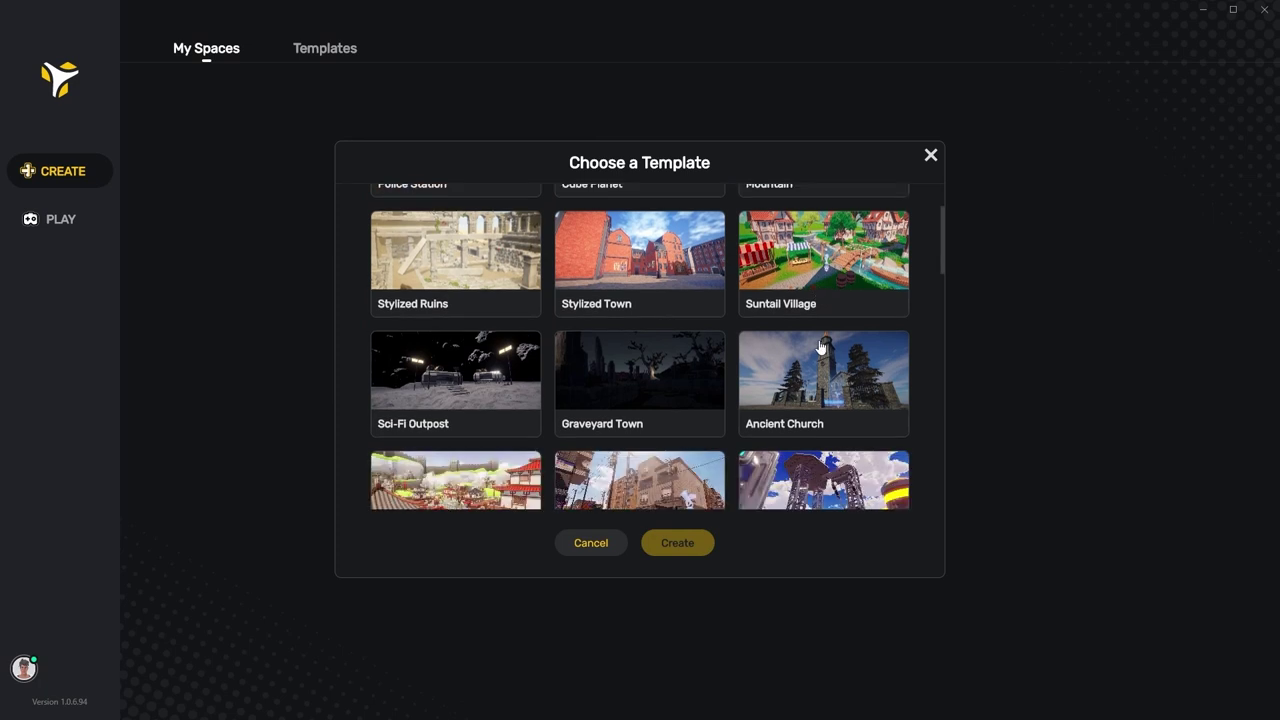
scroll(820, 346, down, 1)
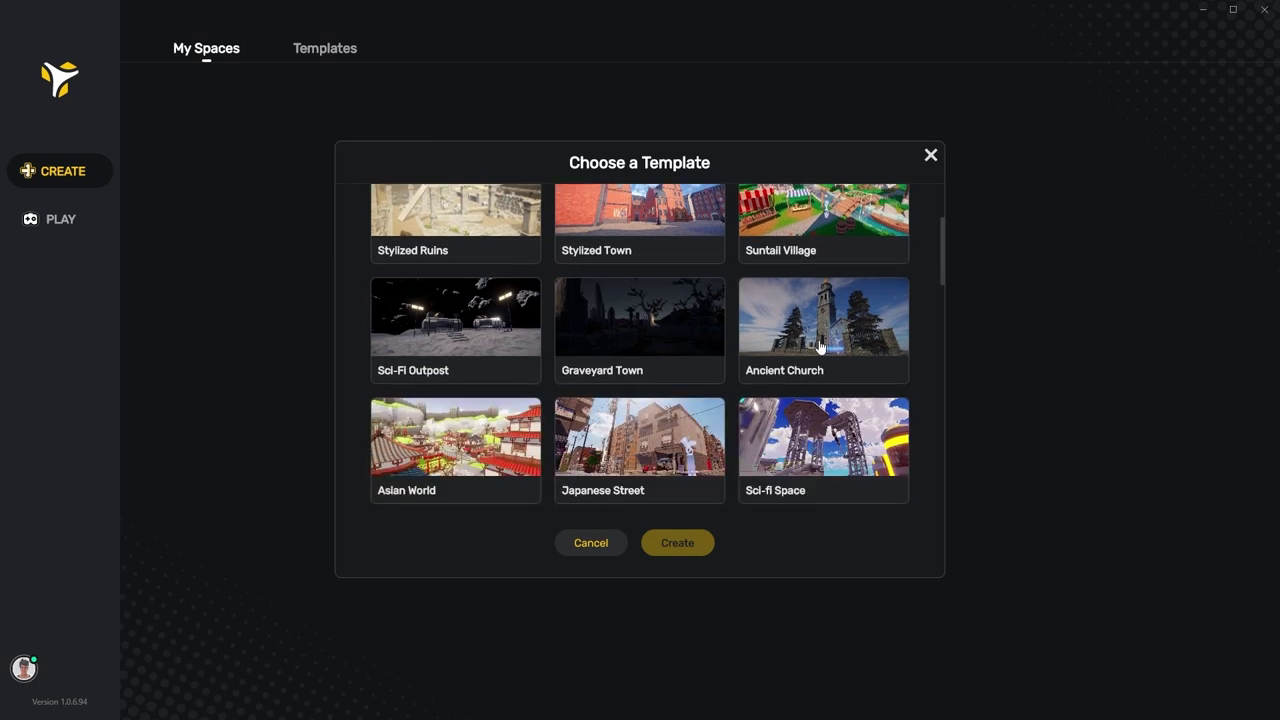
scroll(820, 346, down, 3)
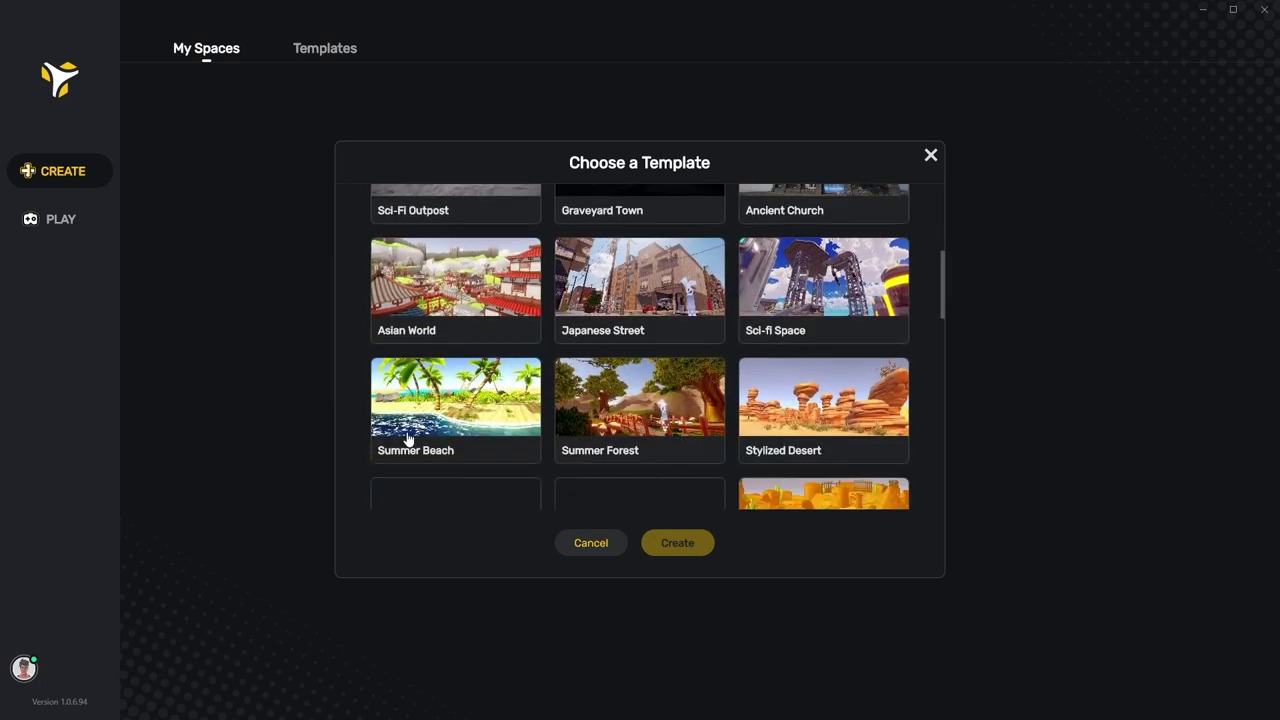
click(451, 411)
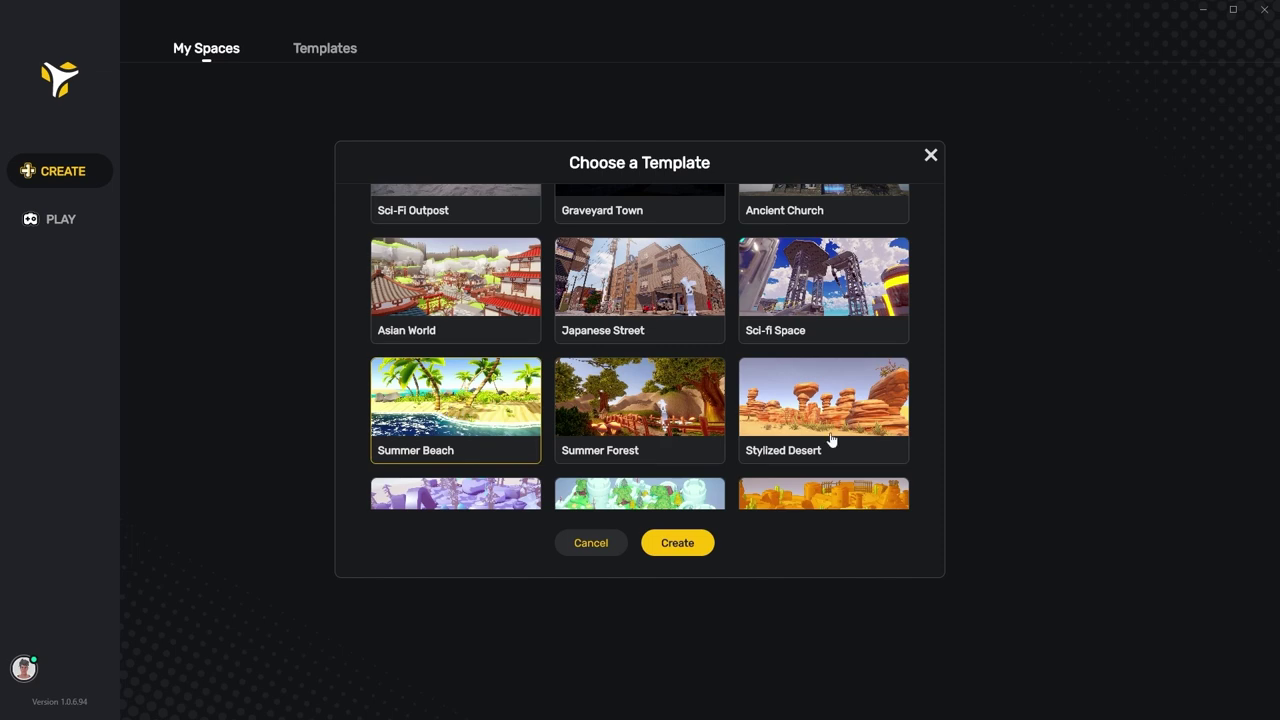
click(665, 543)
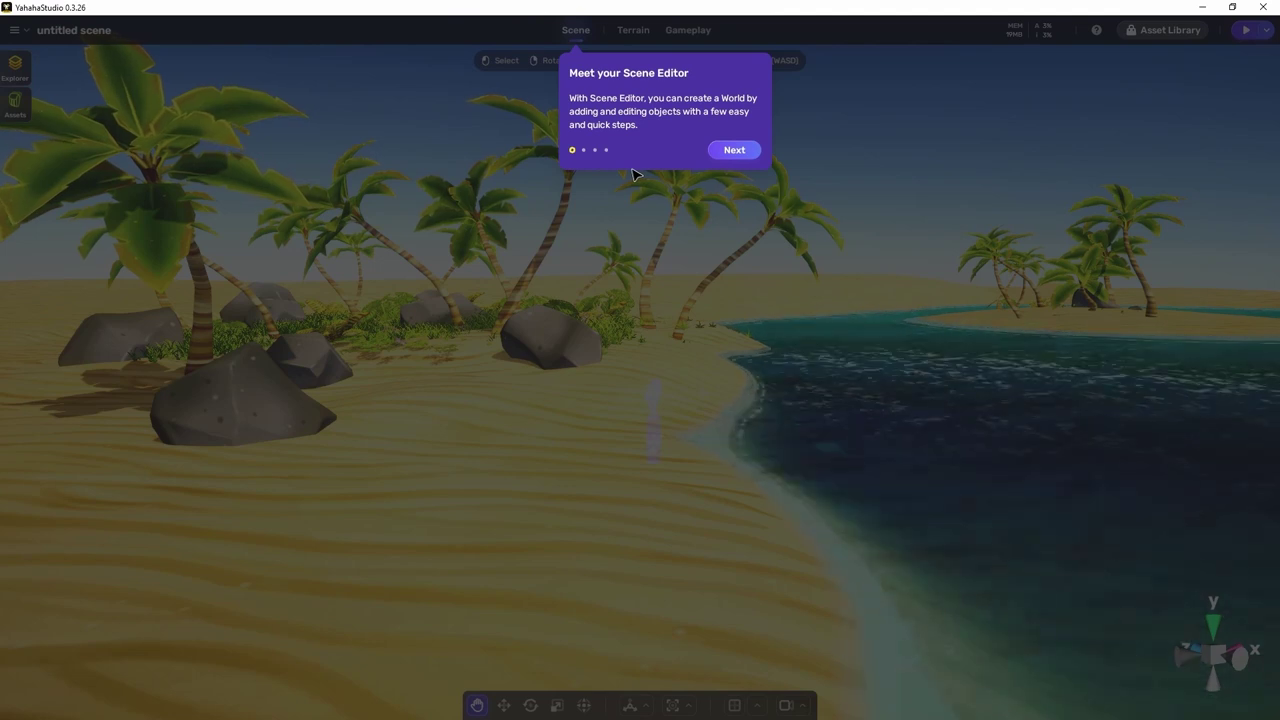
Step through the Scene Editor welcome tour to the end and start creating.
click(734, 149)
click(1142, 134)
click(634, 660)
click(1211, 136)
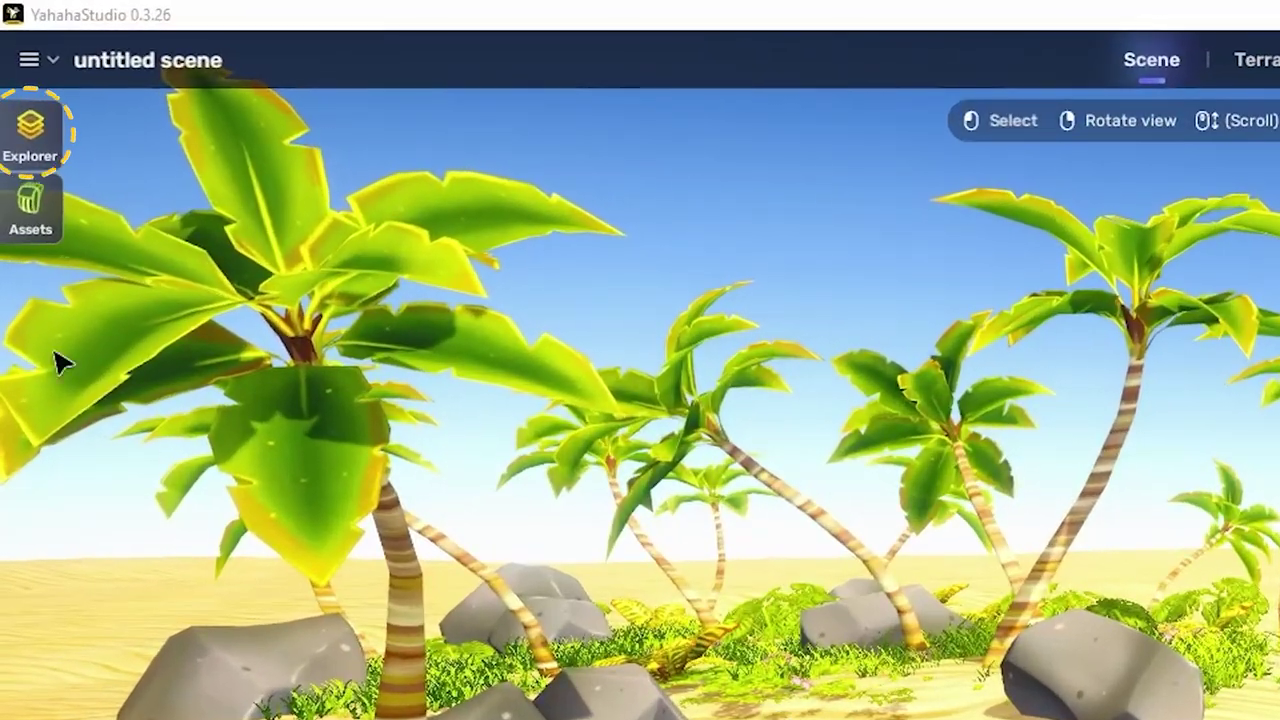
Show the Explorer list of scene objects and scroll through the grass-clump1 entries.
click(32, 135)
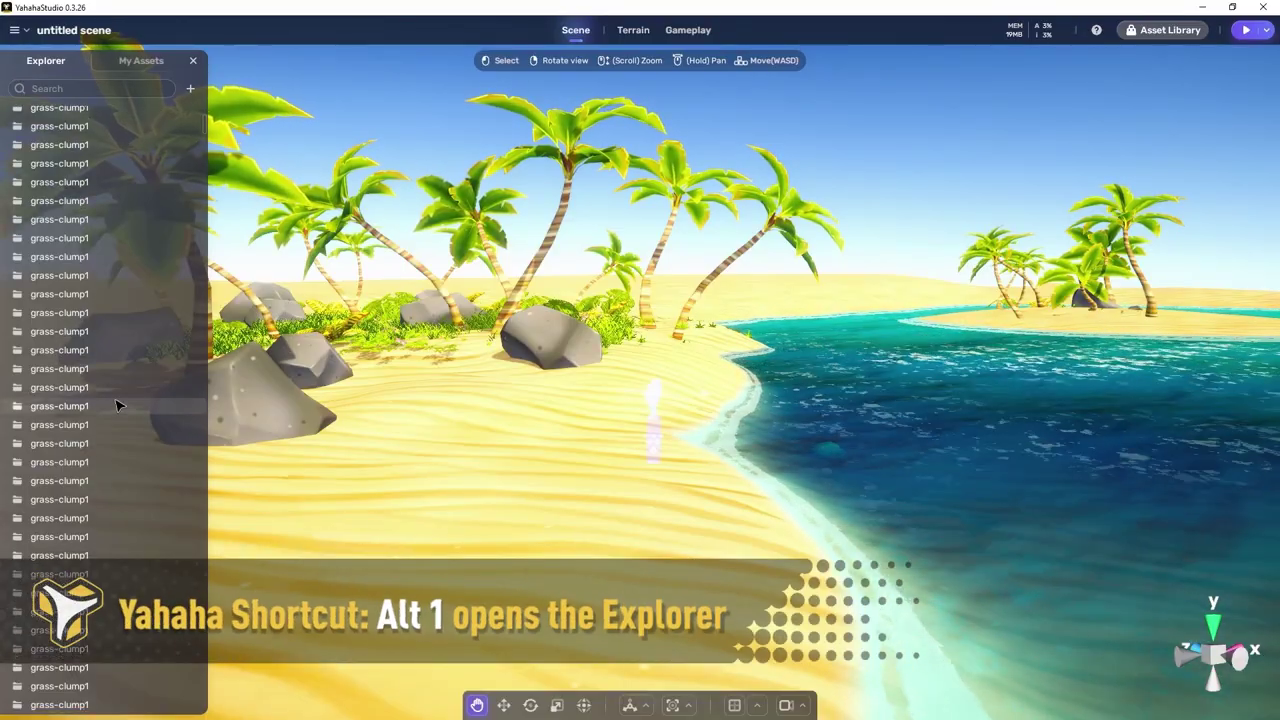
scroll(120, 405, down, 1)
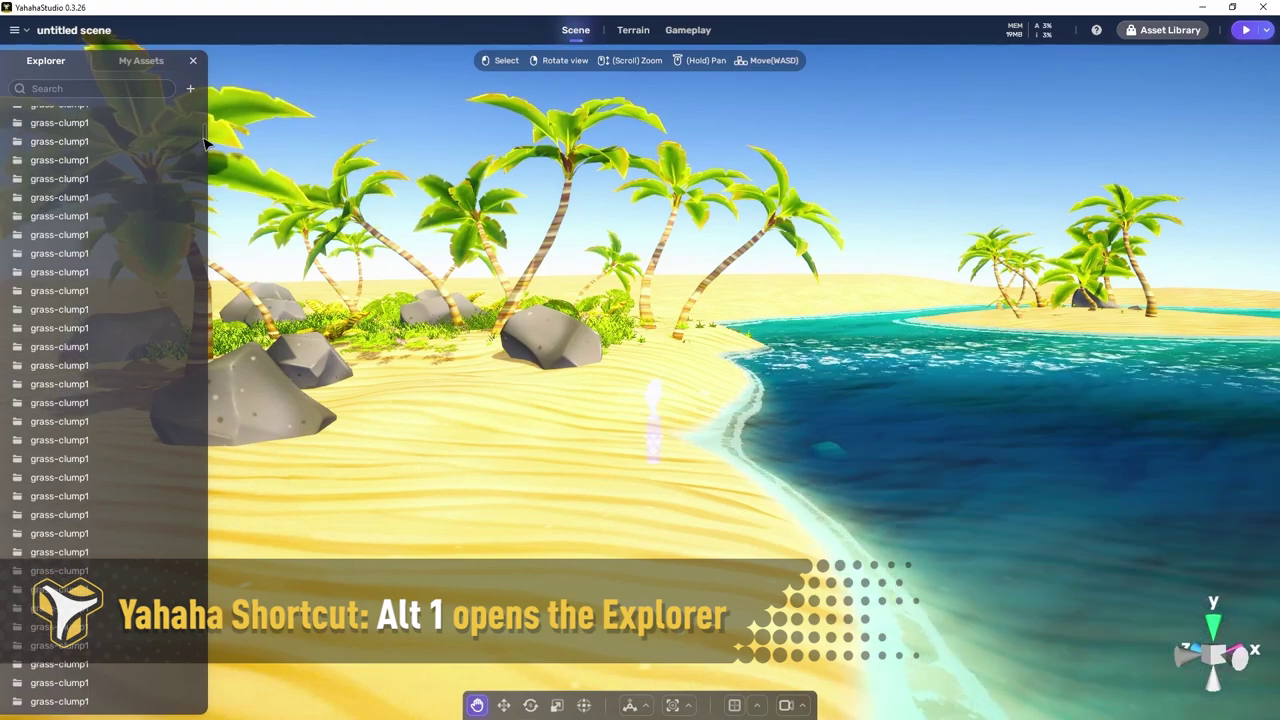
drag(205, 140, 201, 108)
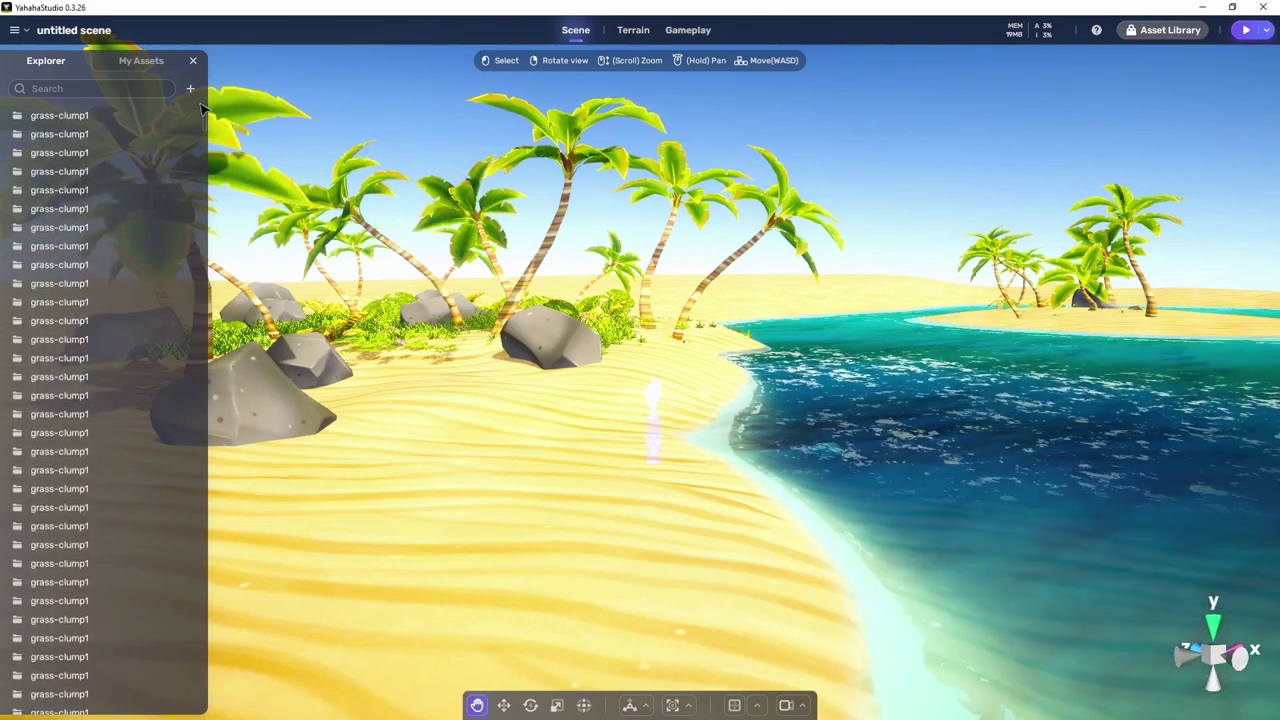
Widen the built-in asset library, browse its Sound, VFX and Model categories, then close it.
click(128, 63)
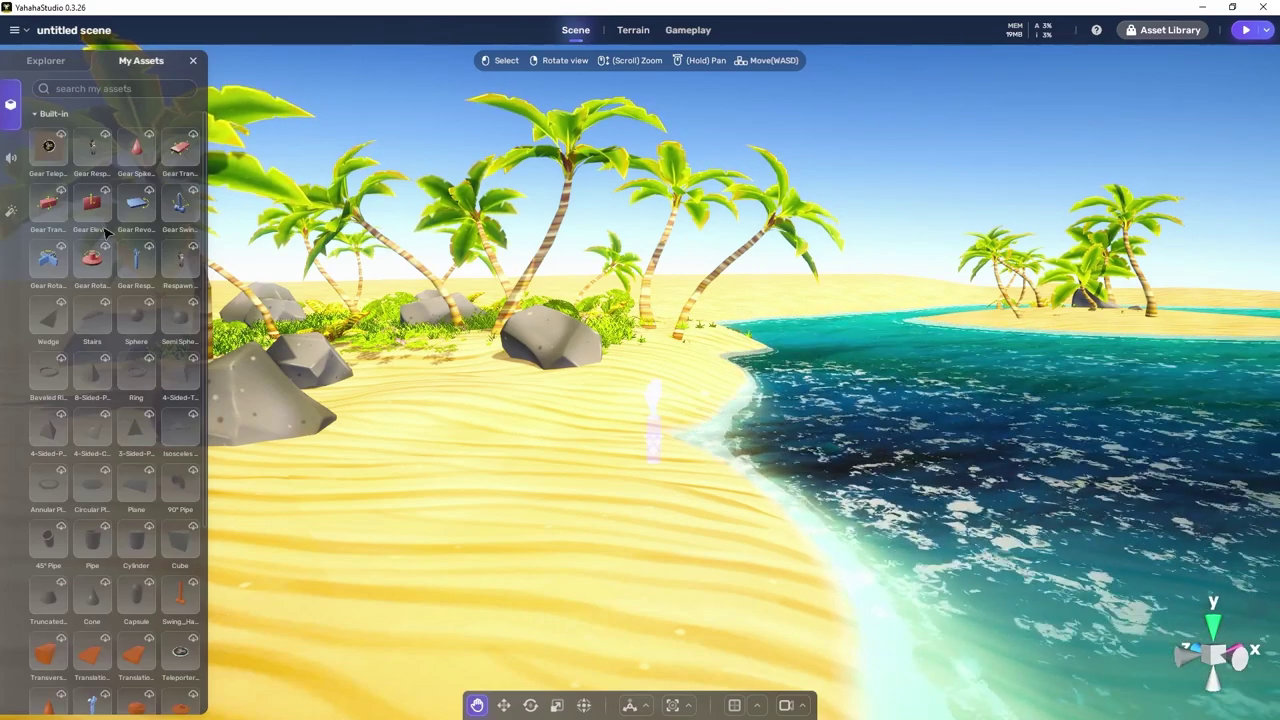
scroll(166, 562, down, 5)
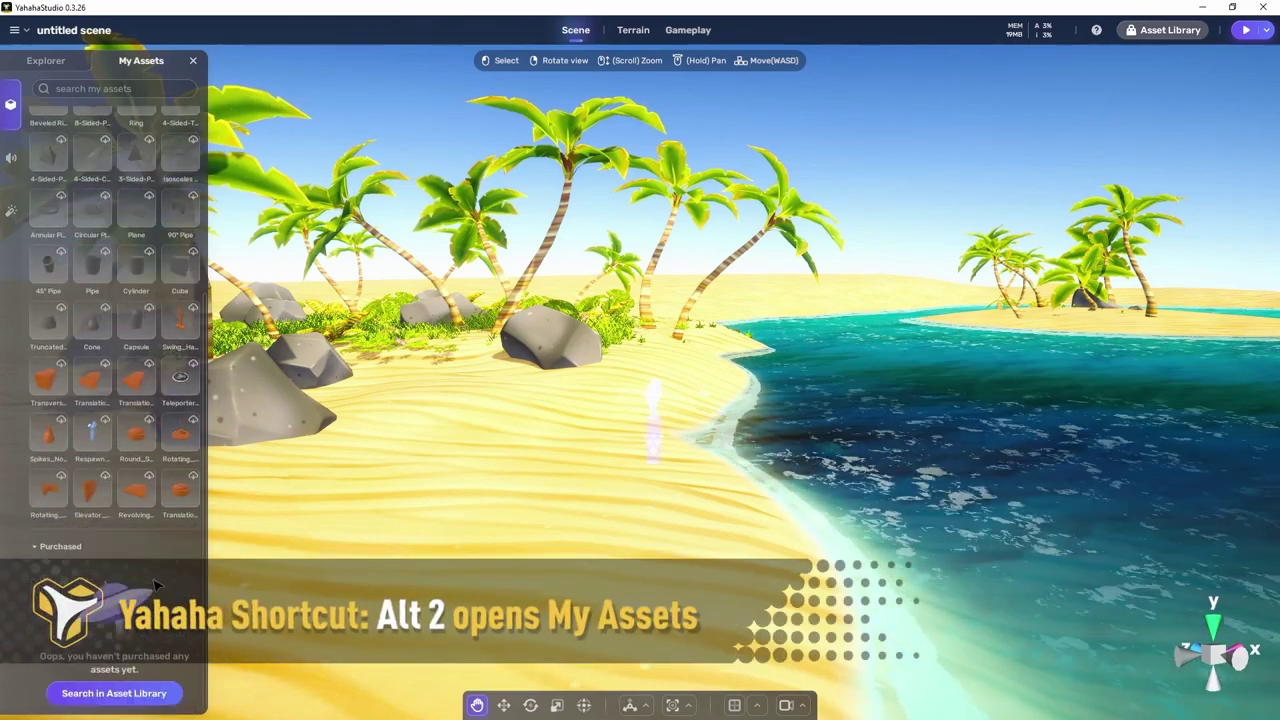
scroll(124, 572, up, 5)
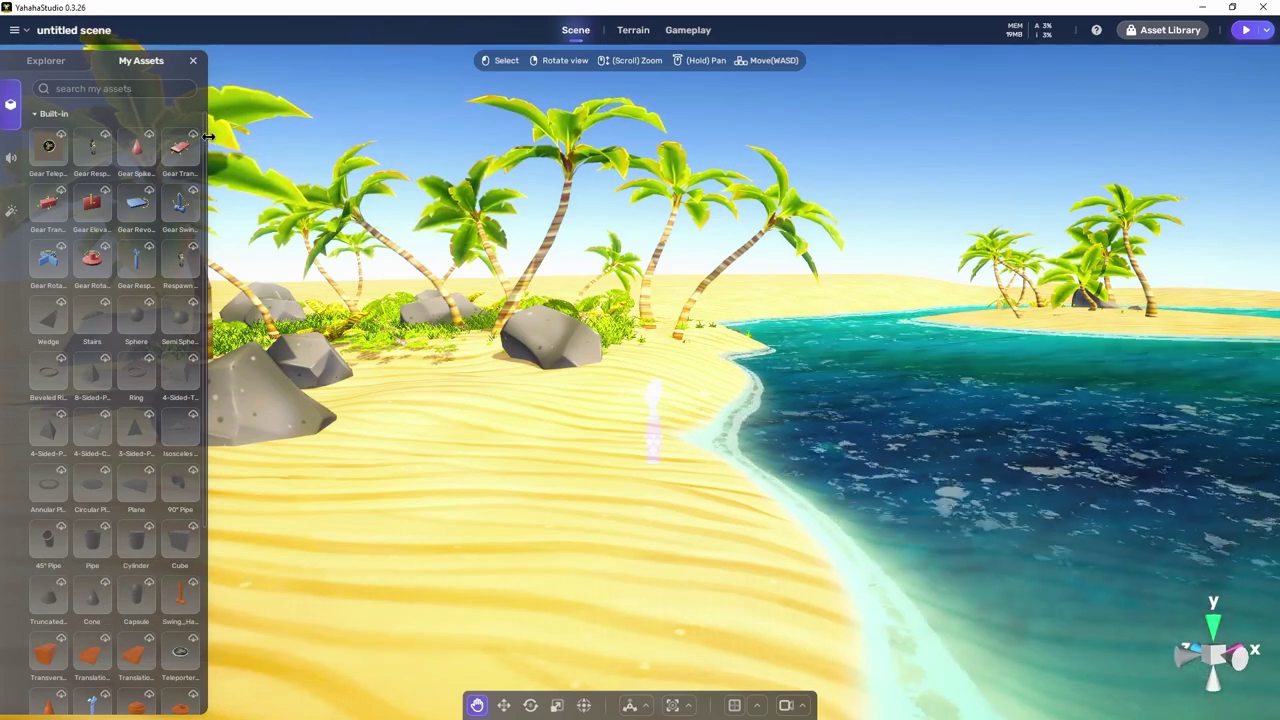
drag(208, 136, 410, 168)
drag(327, 172, 166, 182)
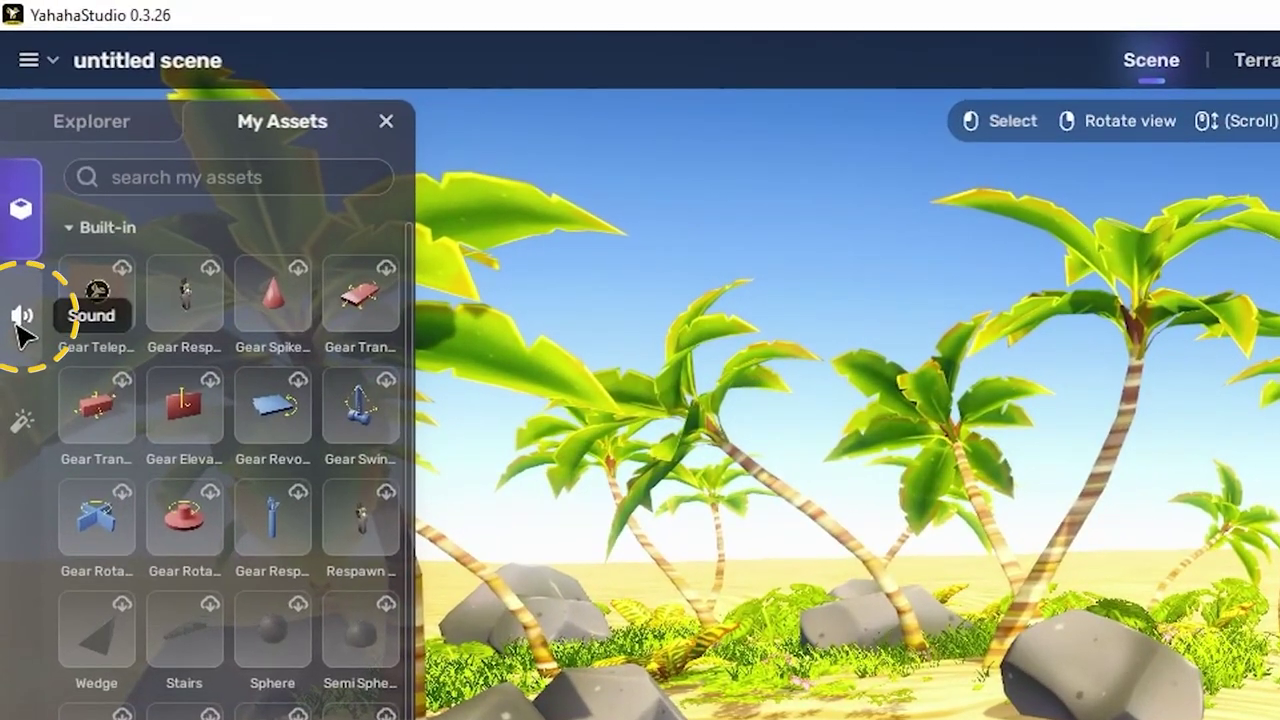
click(18, 322)
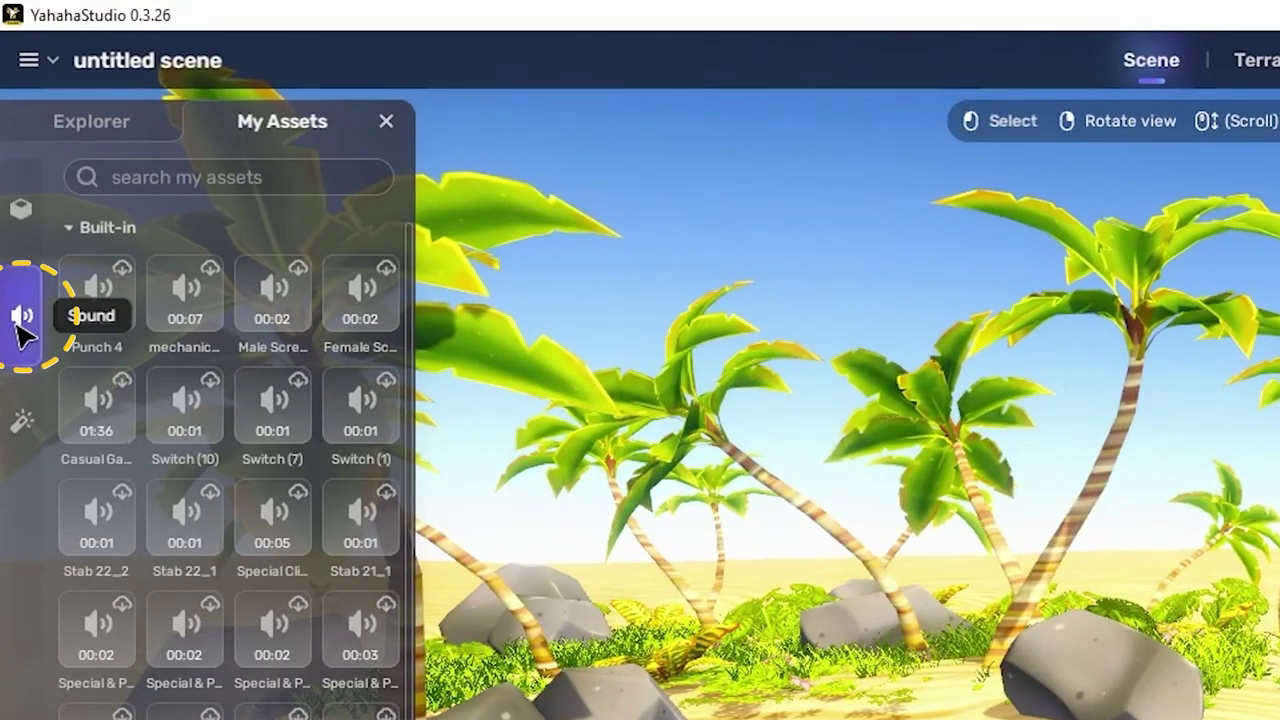
click(20, 428)
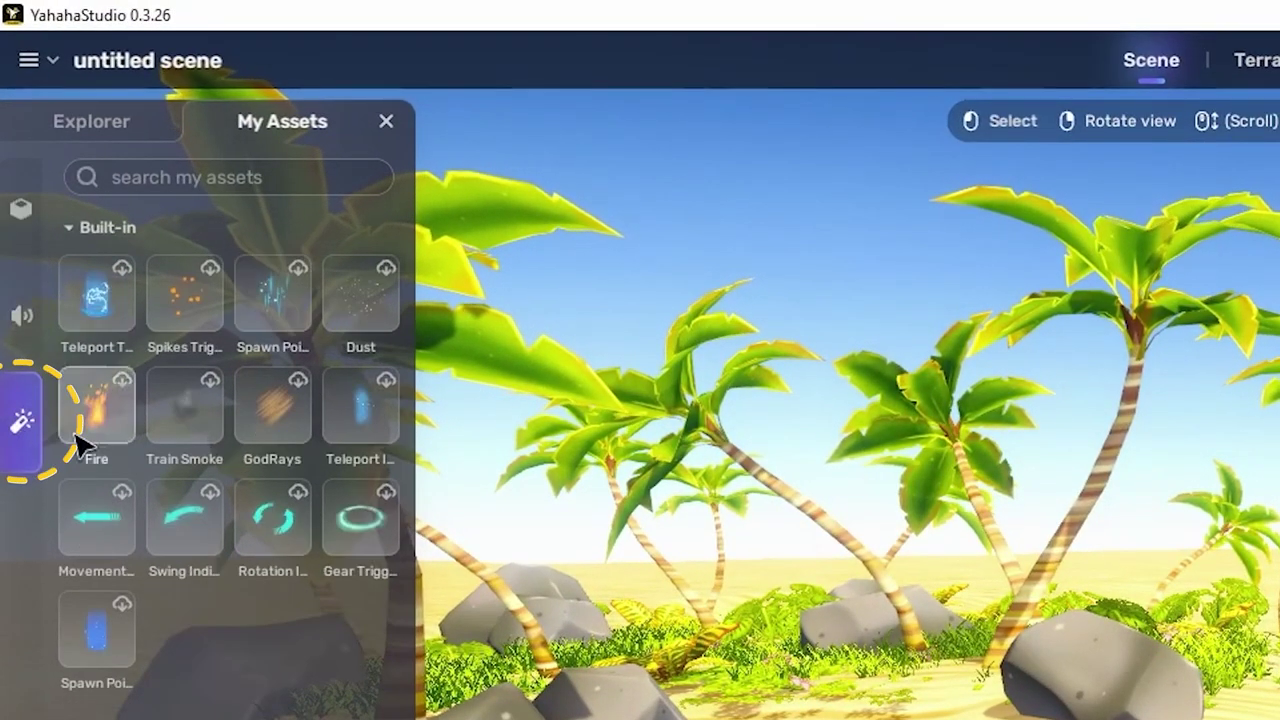
click(22, 210)
click(386, 121)
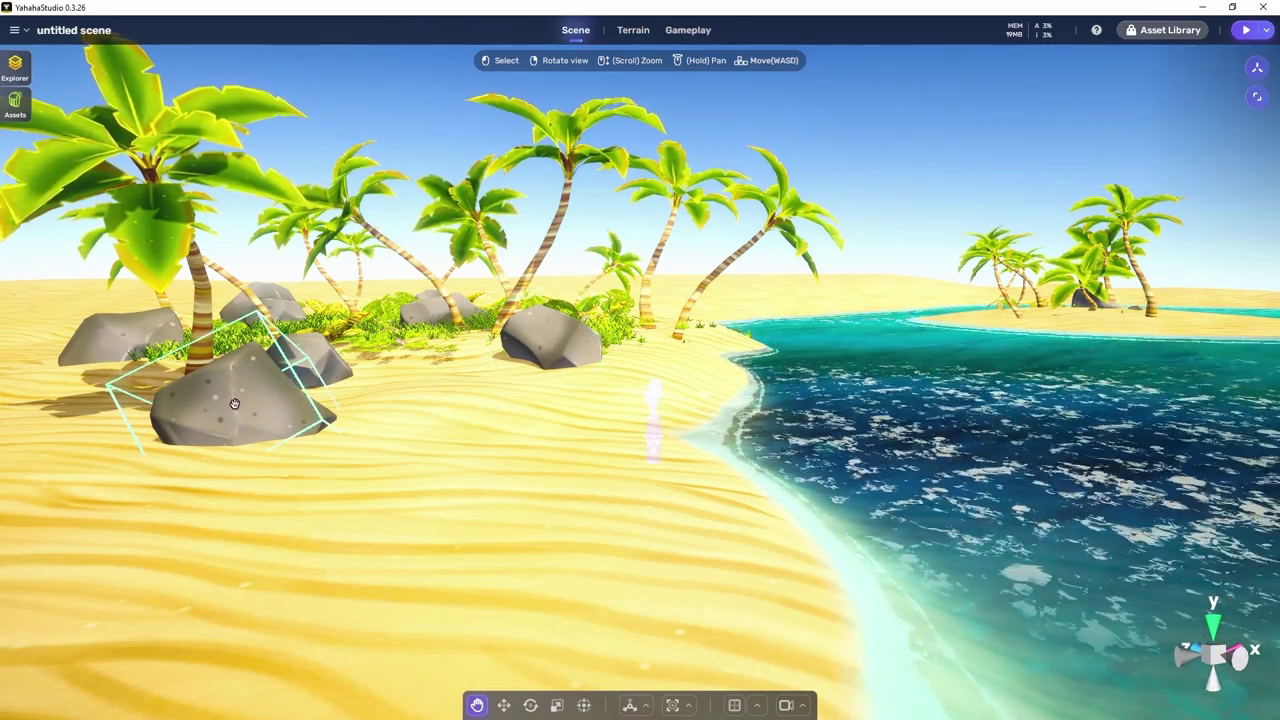
Select and deselect the central palm, then zoom the camera in and out near the island.
click(548, 235)
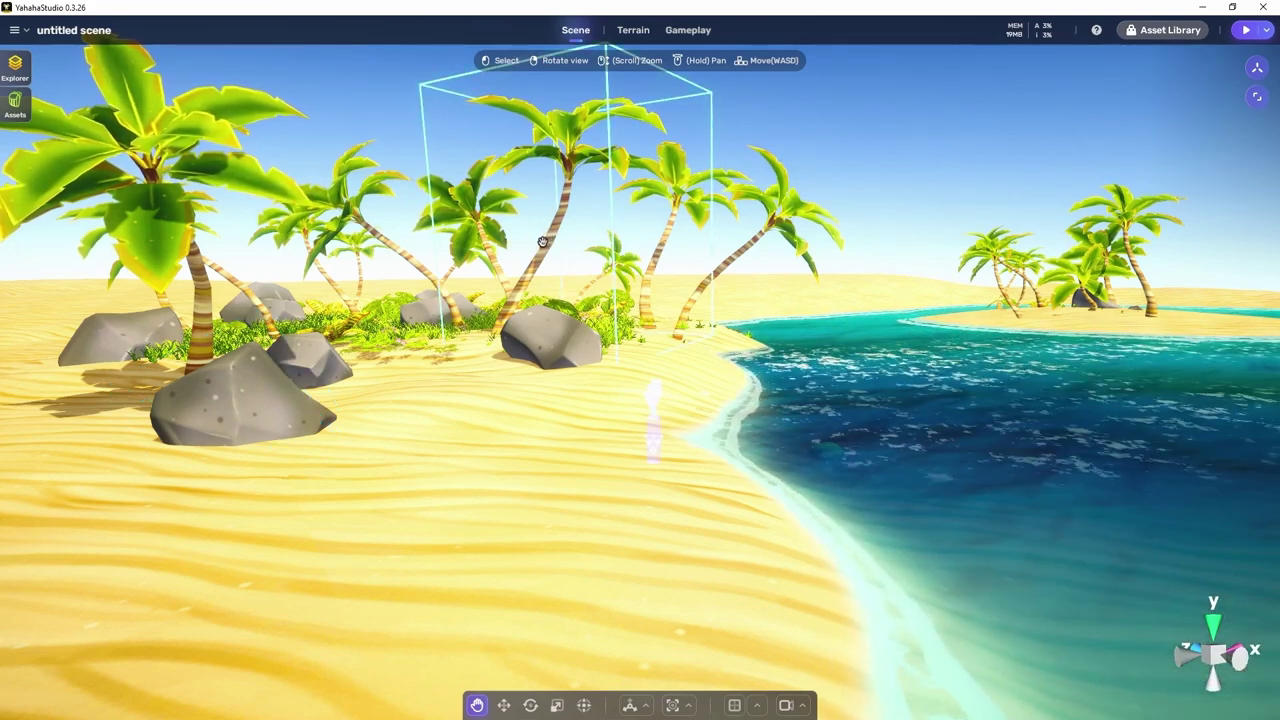
key(Escape)
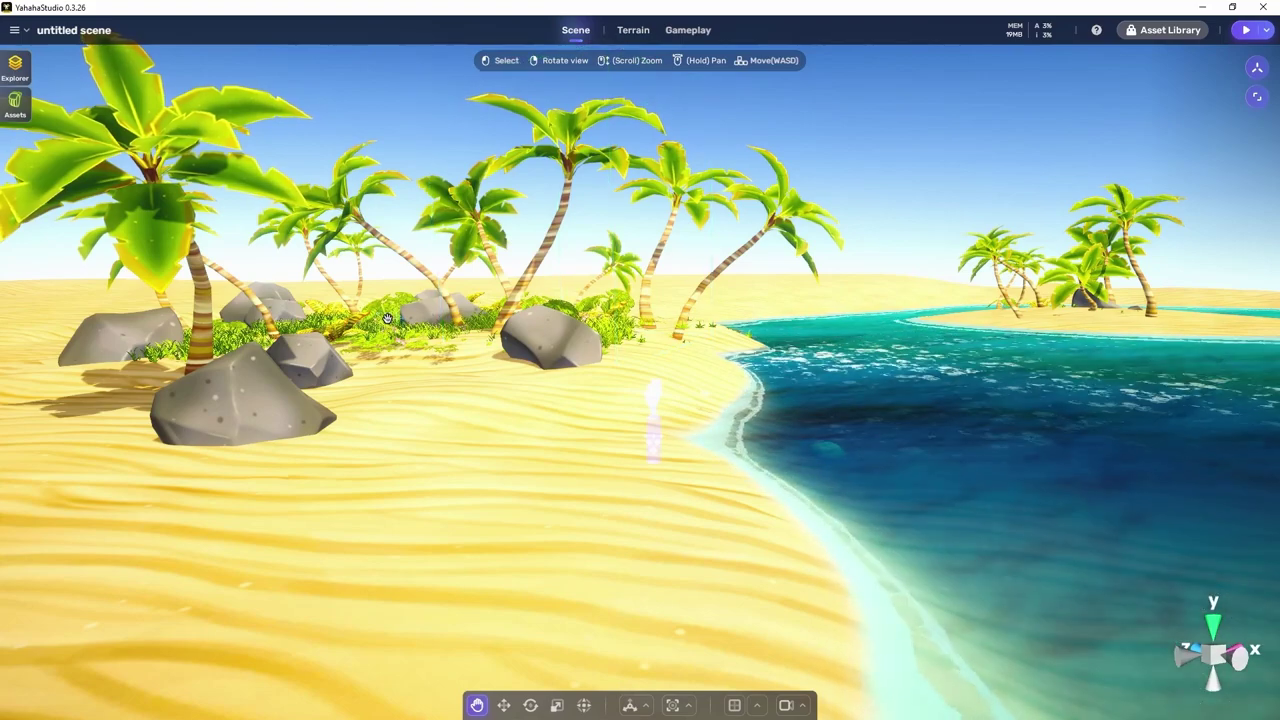
right_drag(746, 328, 736, 355)
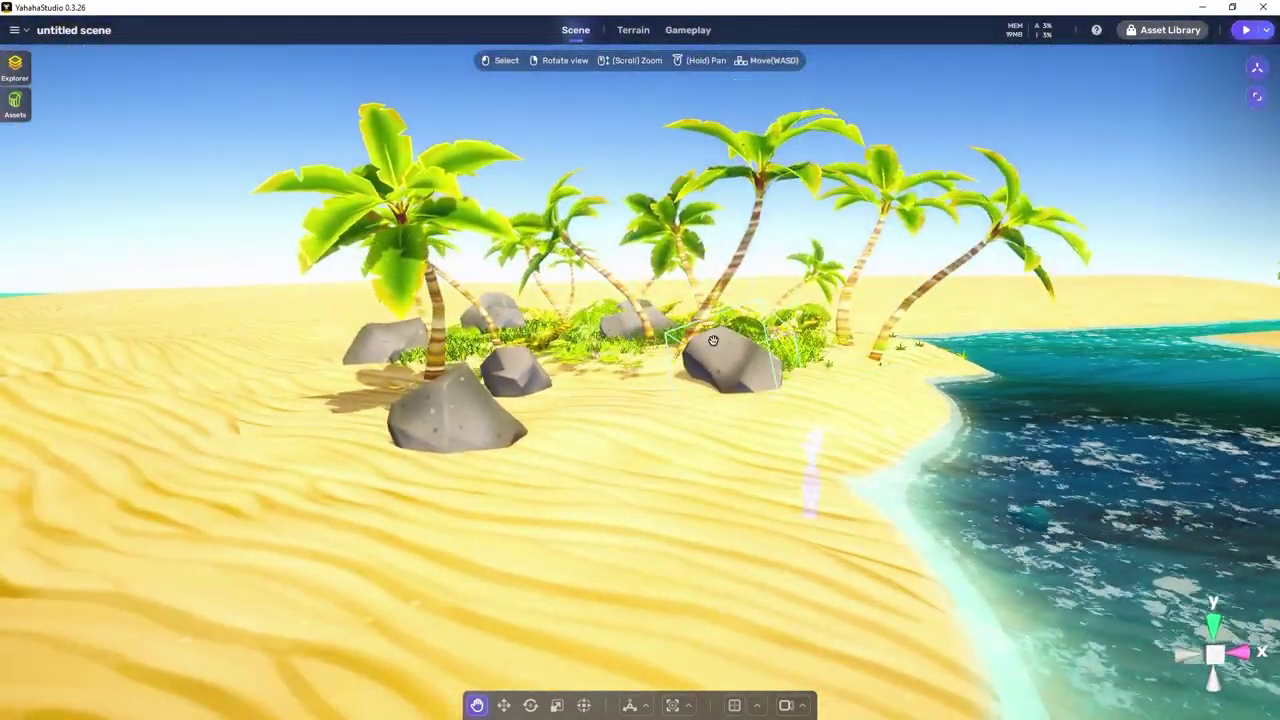
right_drag(709, 344, 774, 360)
key(s)
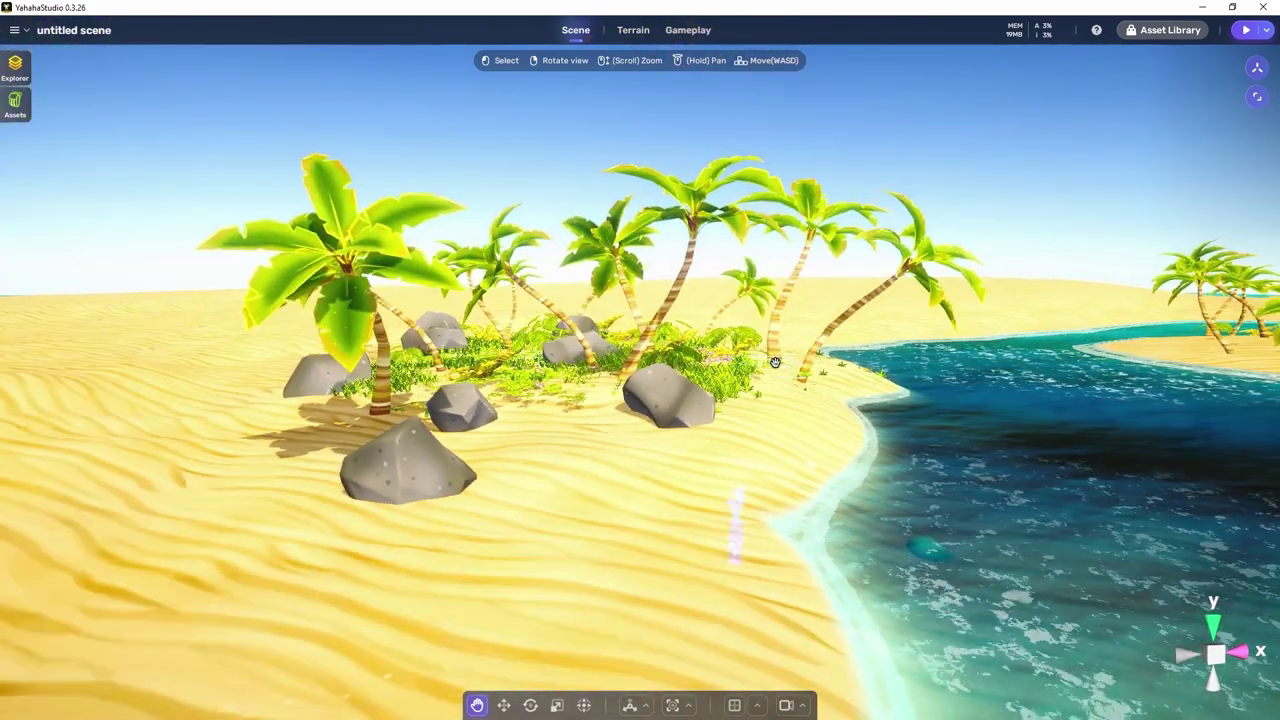
key(plus)
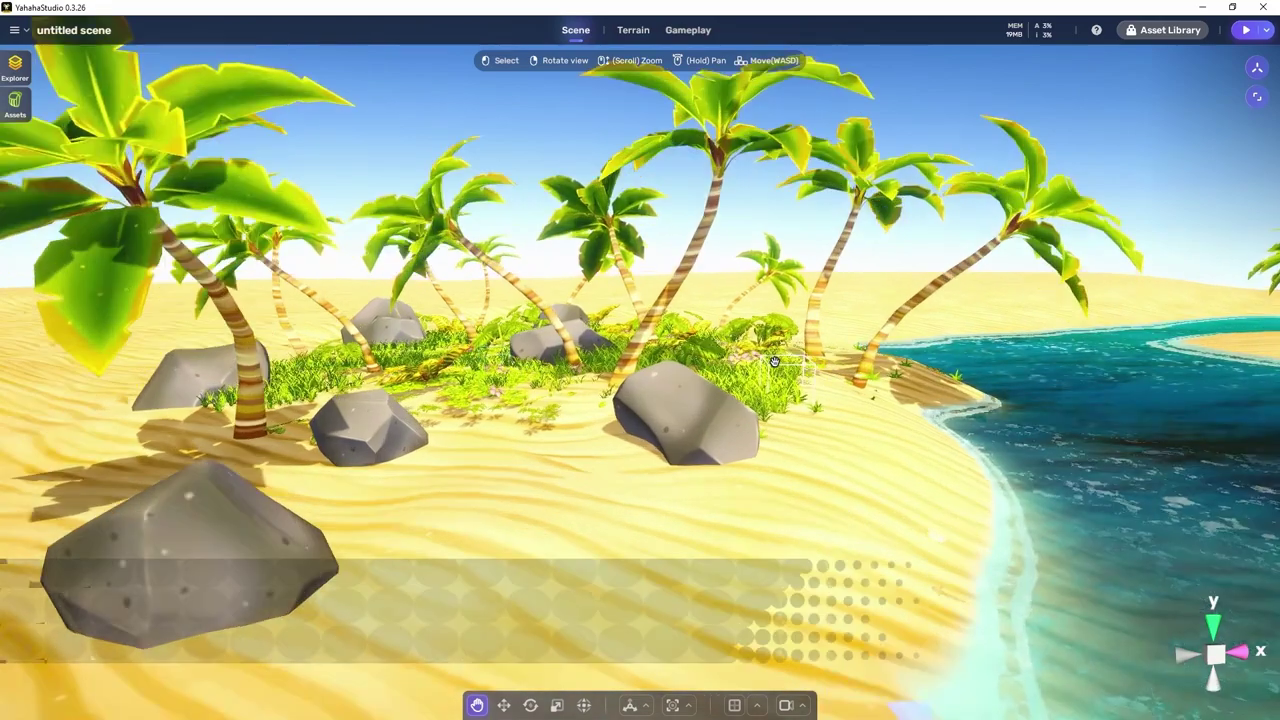
key(minus)
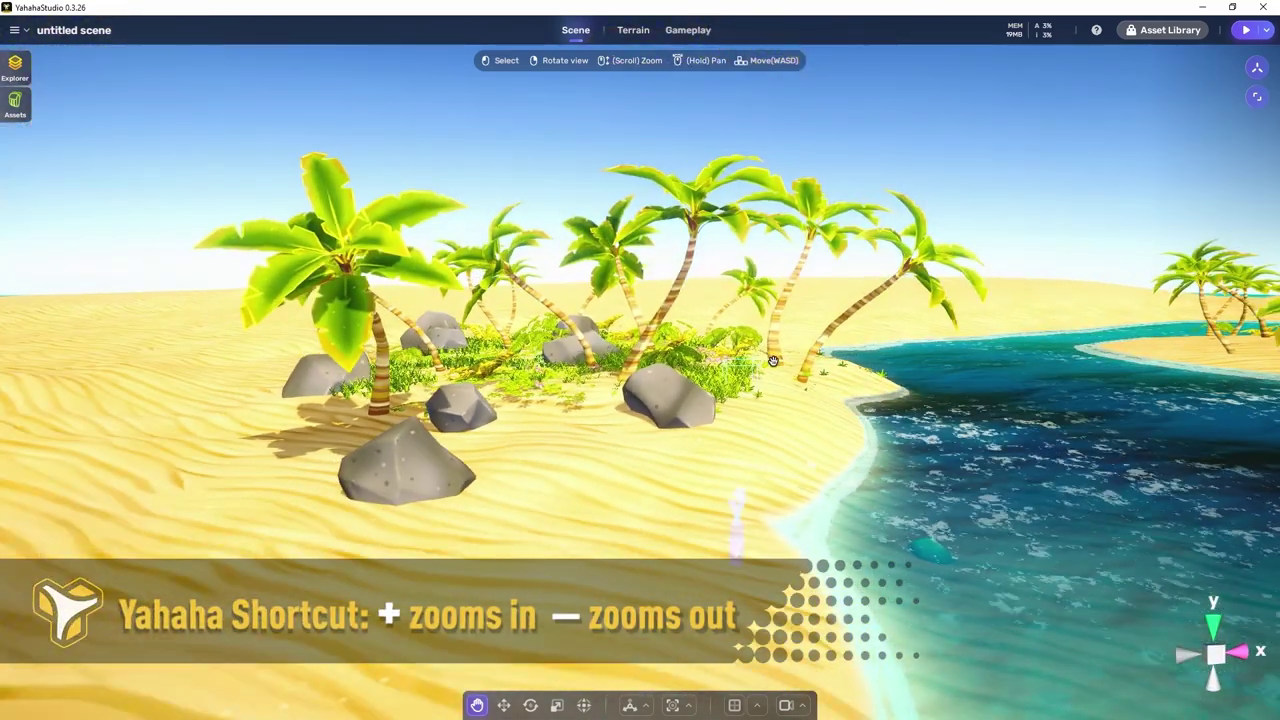
key(plus)
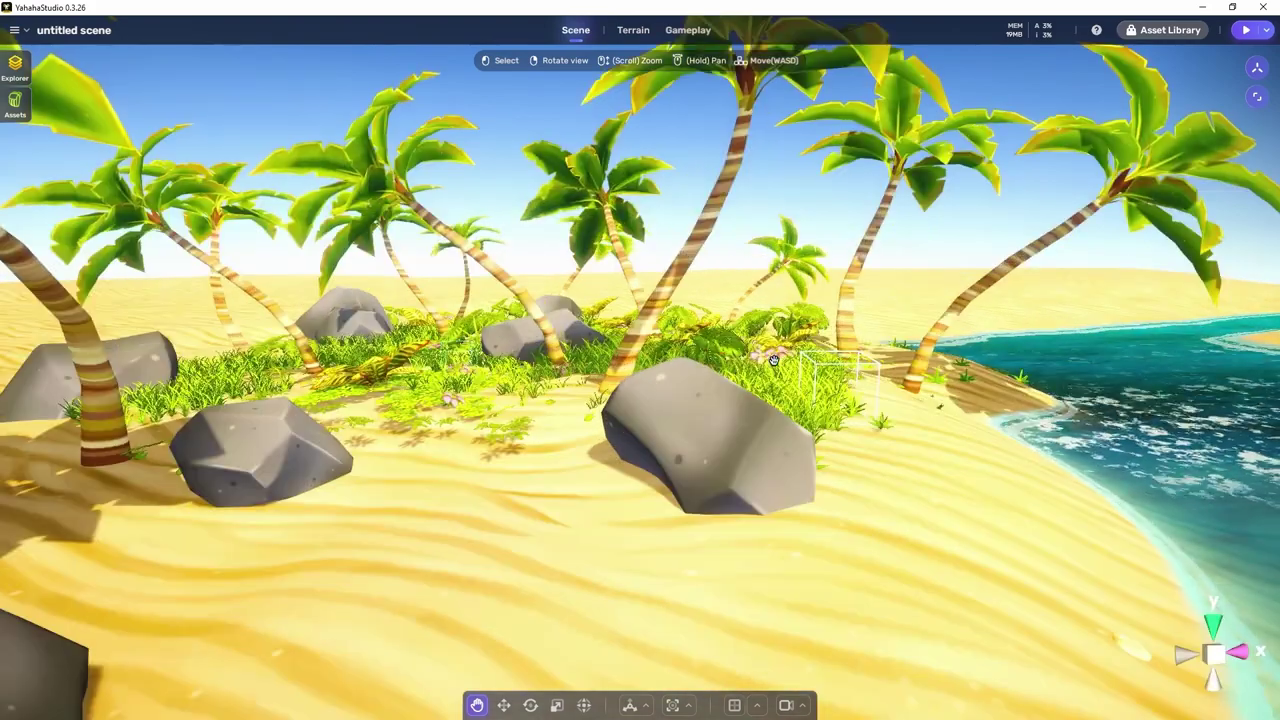
key(minus)
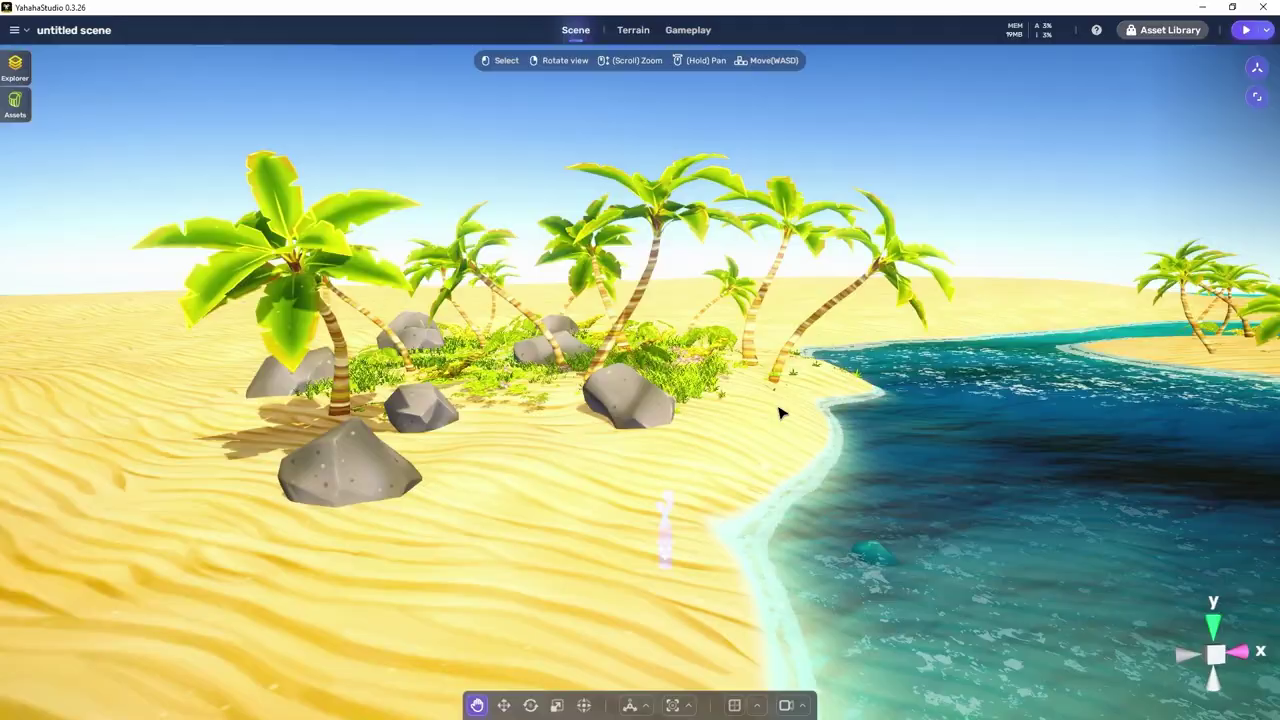
Orbit, pan and zoom across the lagoon to frame the large palm on the island.
right_drag(782, 413, 889, 451)
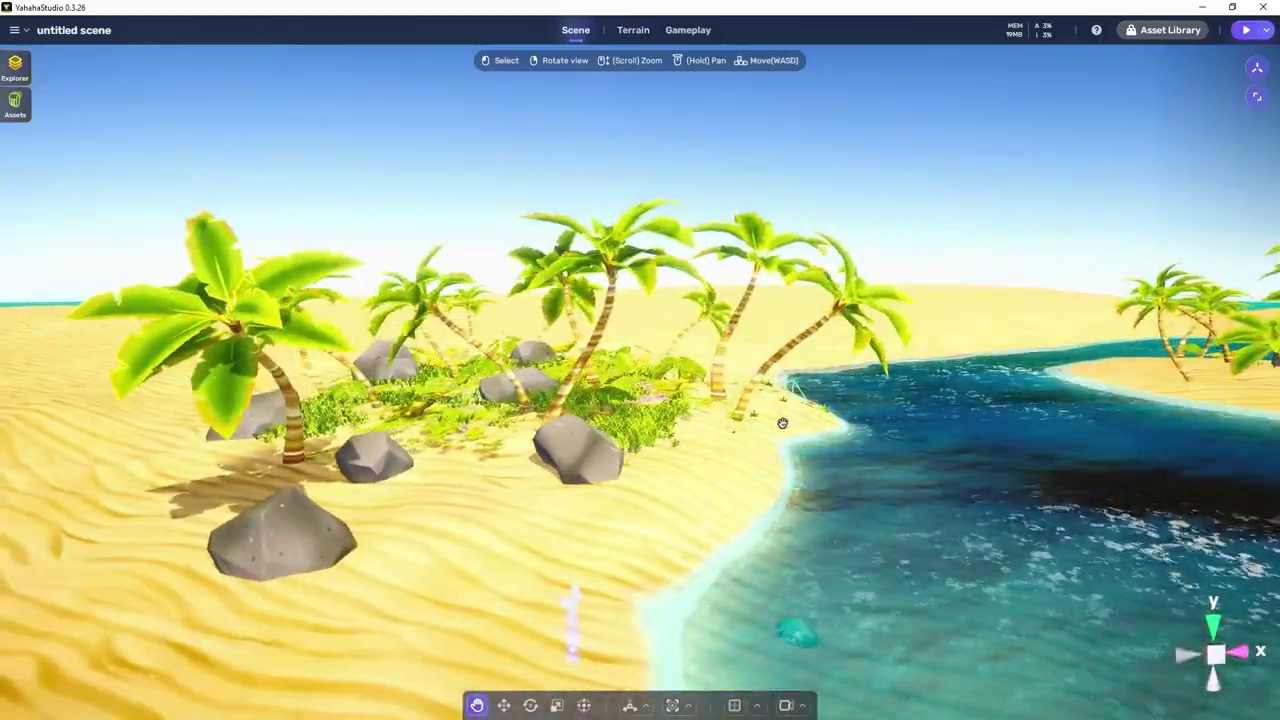
right_drag(782, 423, 930, 427)
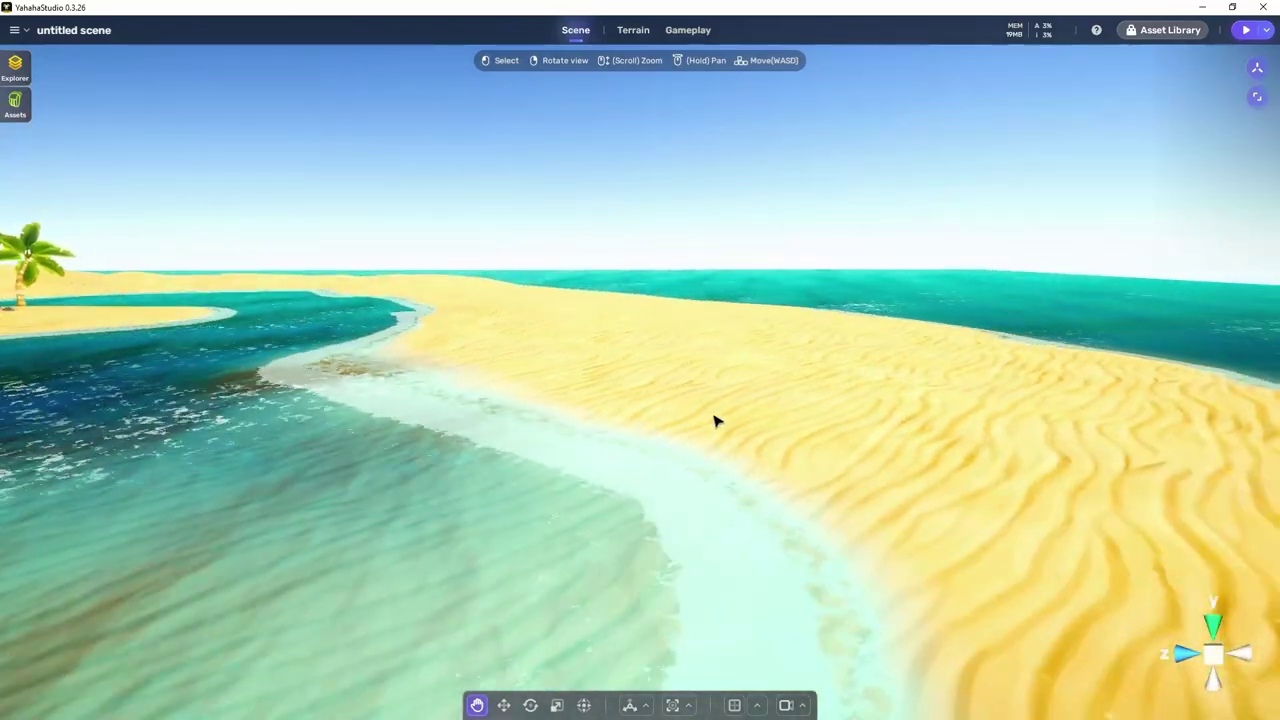
scroll(780, 431, up, 5)
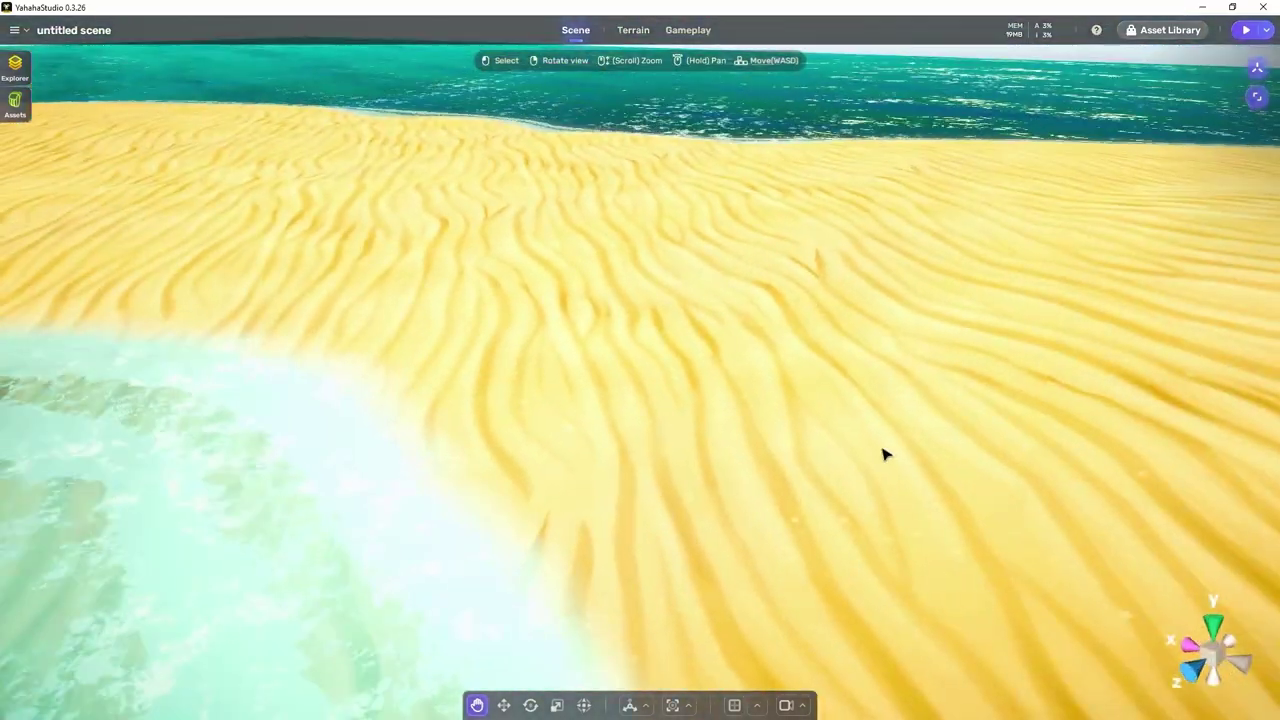
scroll(883, 451, down, 4)
right_drag(770, 428, 703, 396)
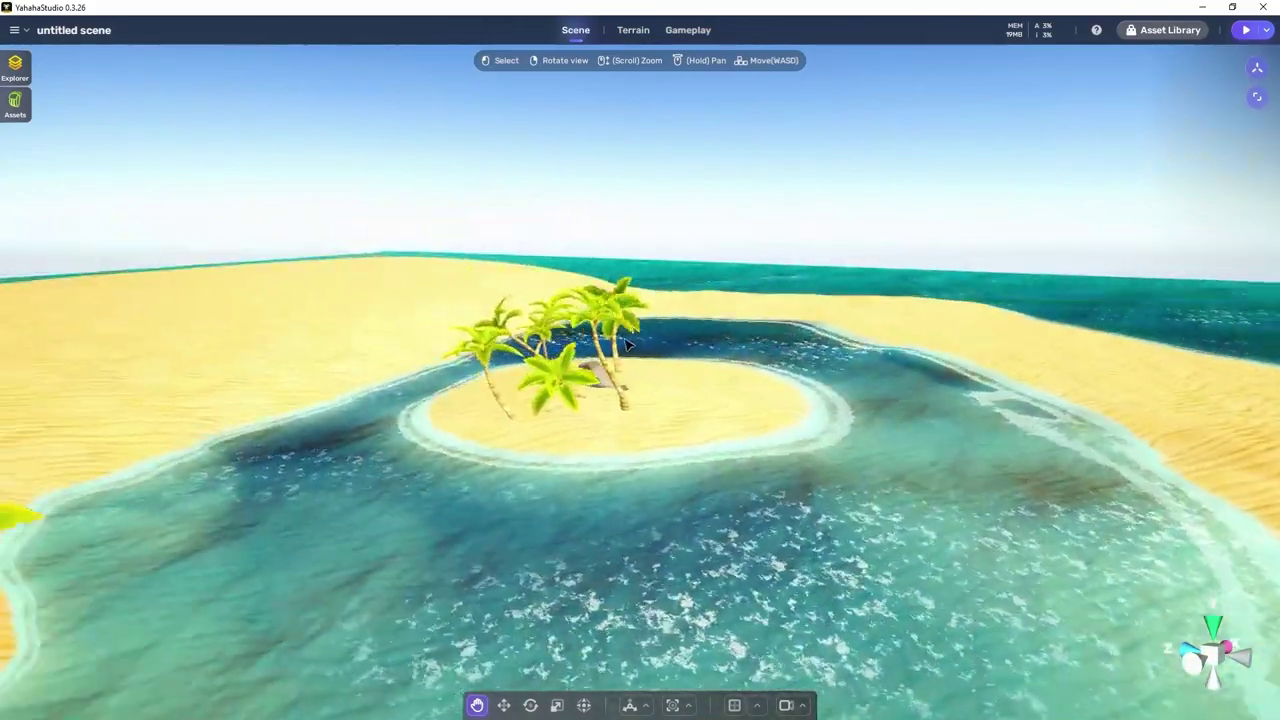
right_drag(628, 344, 722, 388)
scroll(741, 398, up, 5)
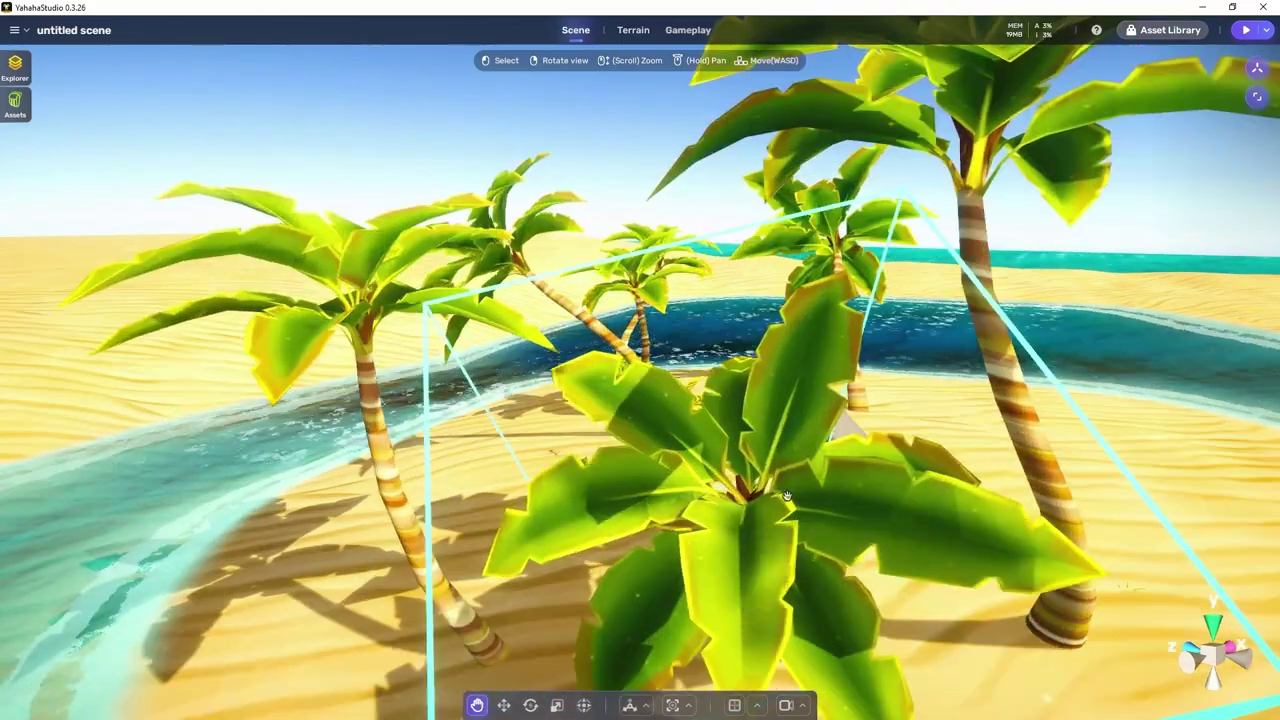
right_drag(745, 490, 781, 511)
middle_drag(781, 511, 755, 505)
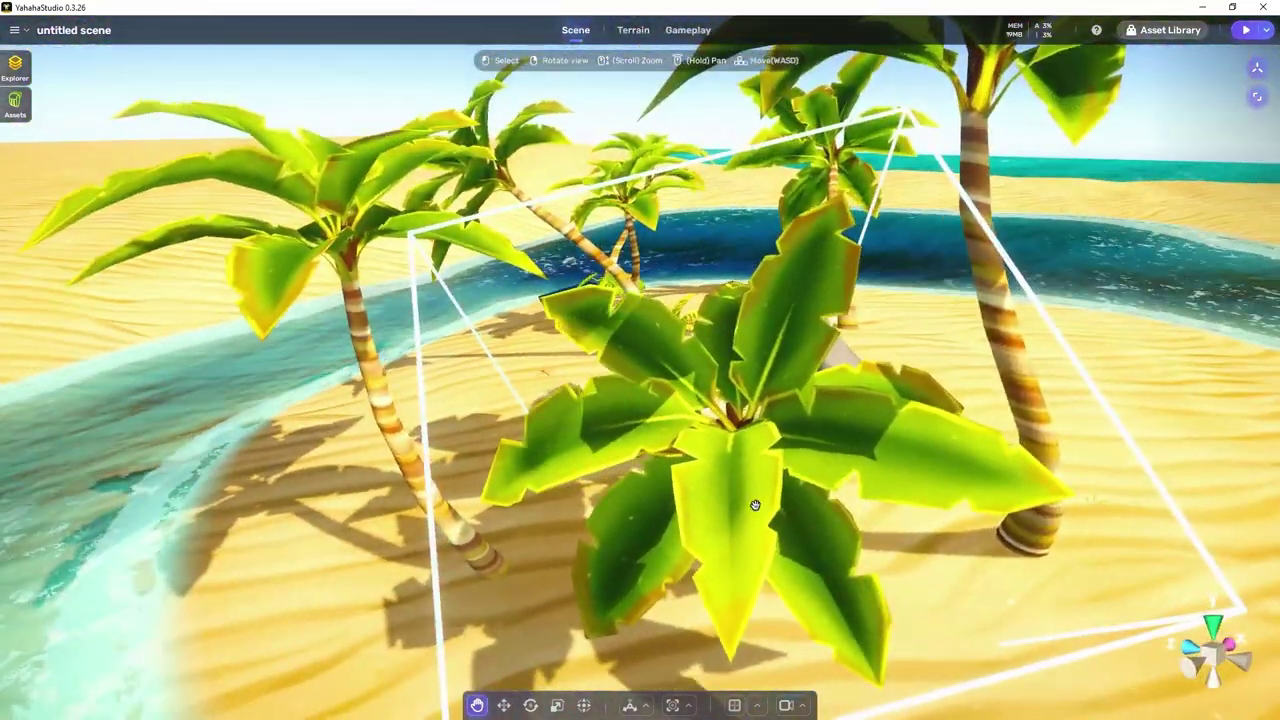
right_drag(772, 497, 823, 472)
scroll(745, 450, down, 5)
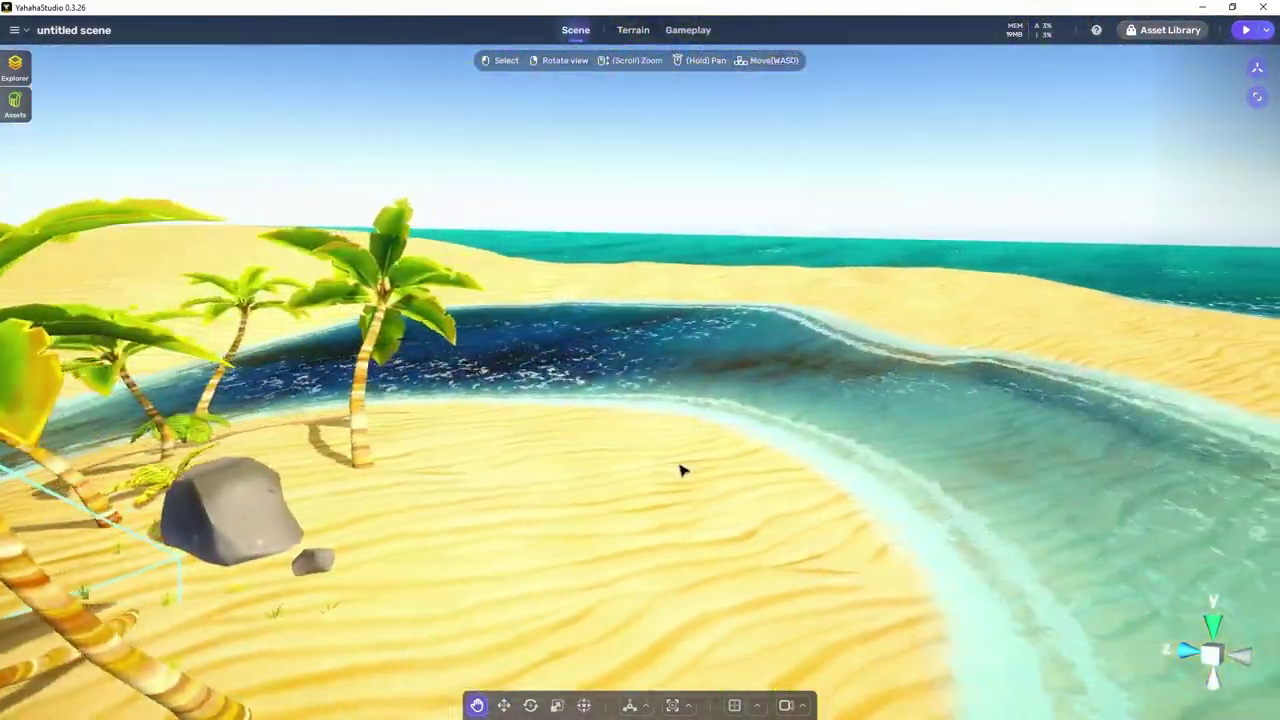
scroll(683, 469, up, 3)
right_drag(652, 472, 652, 430)
Fly the camera with WASD around the palm and orbit toward the sea.
key(a)
key(w)
key(s)
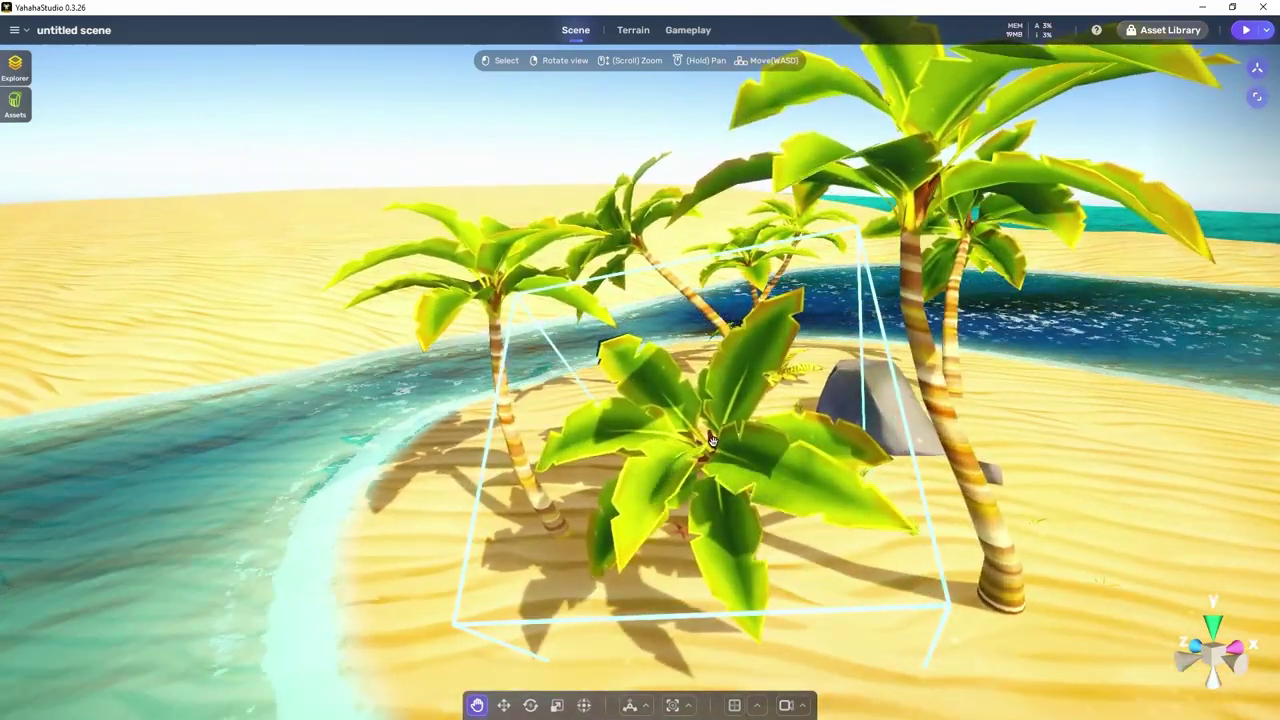
key(w)
key(s)
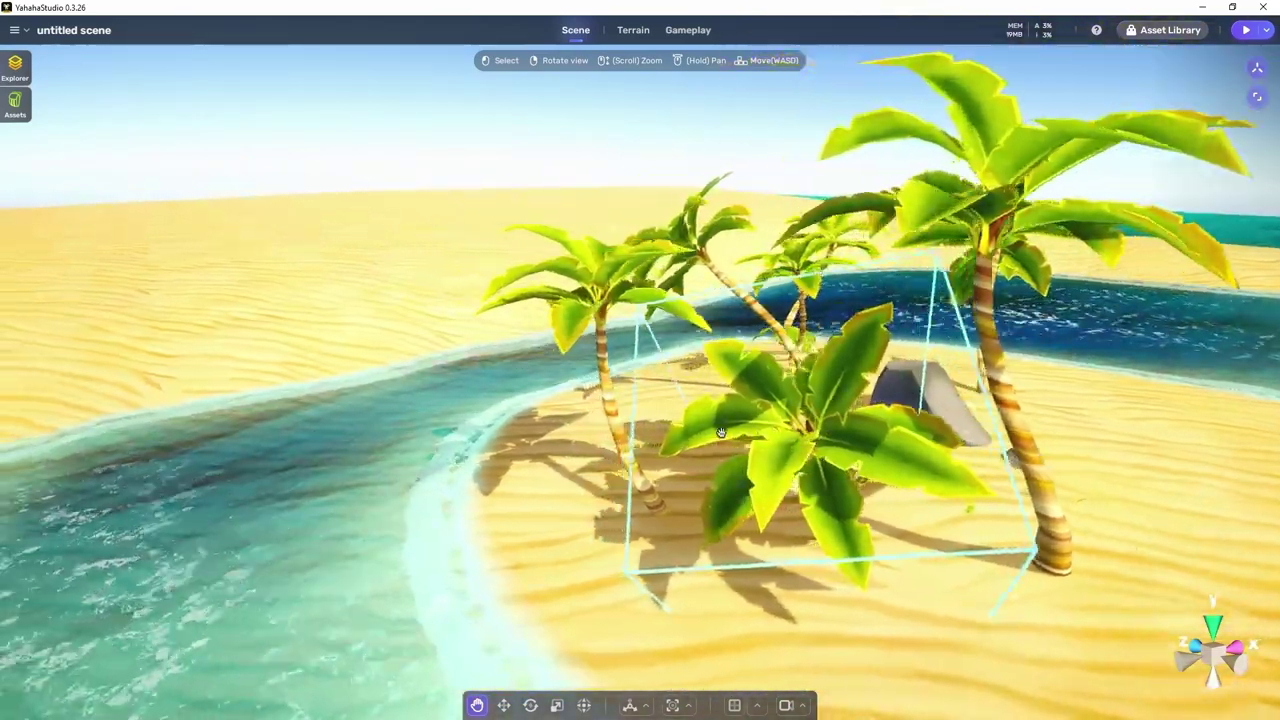
right_drag(731, 436, 1275, 434)
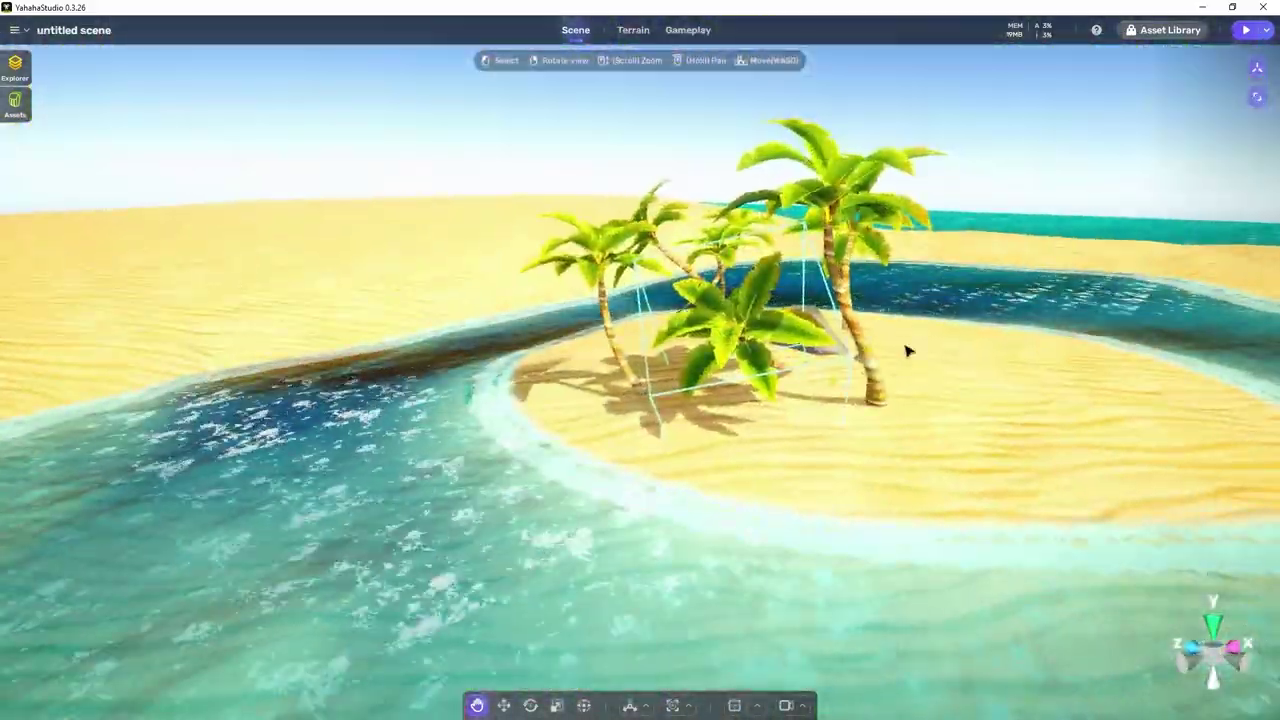
Move the camera toward the palm island and enable the combined Transform (5) handles.
key(d)
key(w)
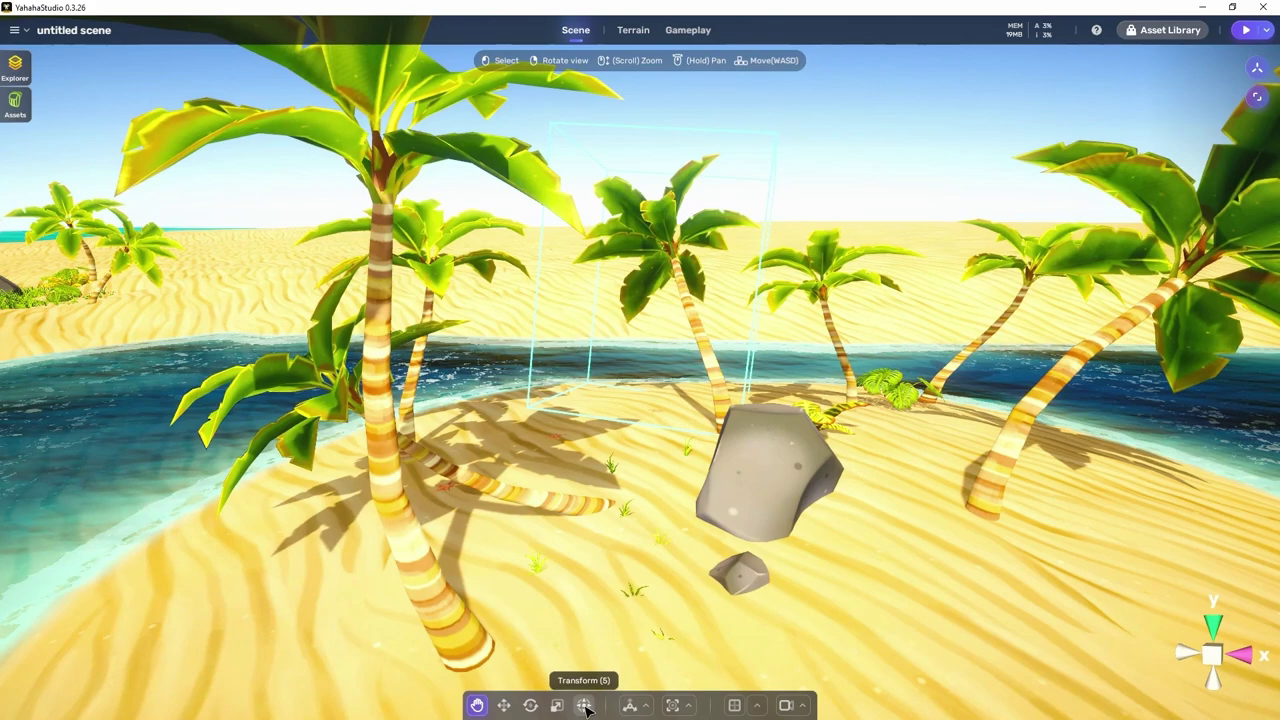
click(585, 707)
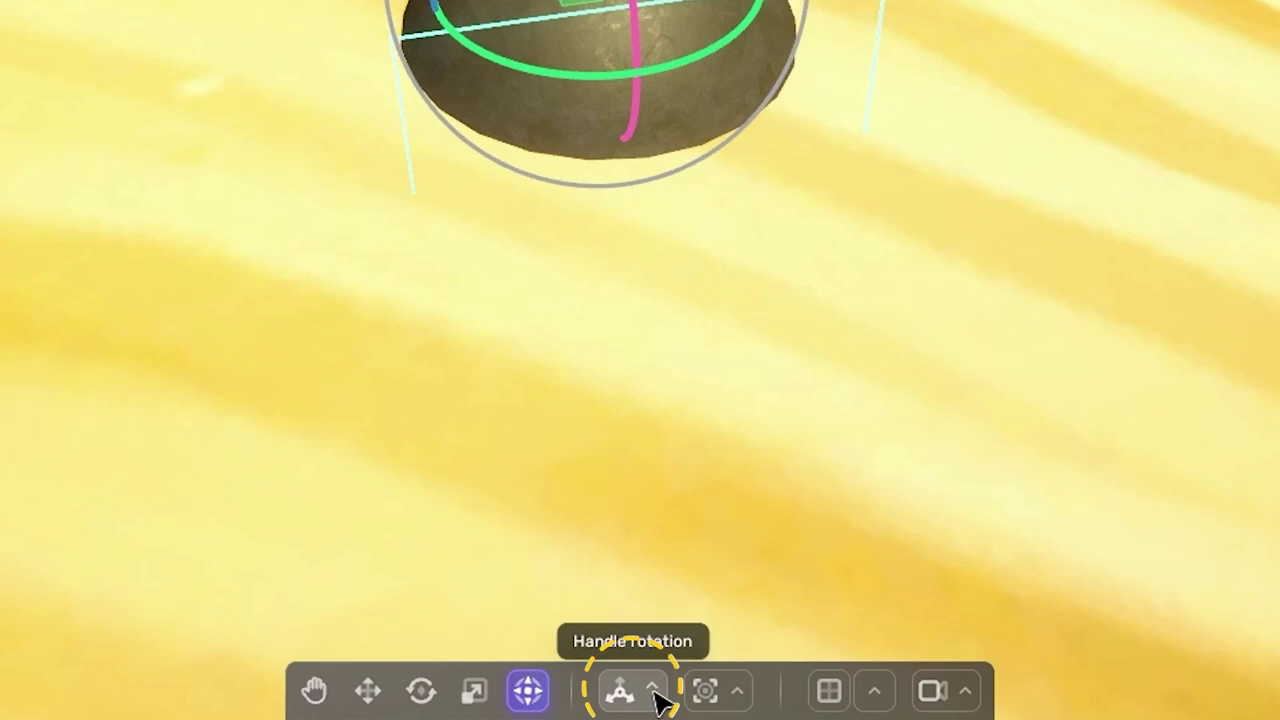
Switch the rock's handle orientation to world axes, then to its own local axes.
click(657, 698)
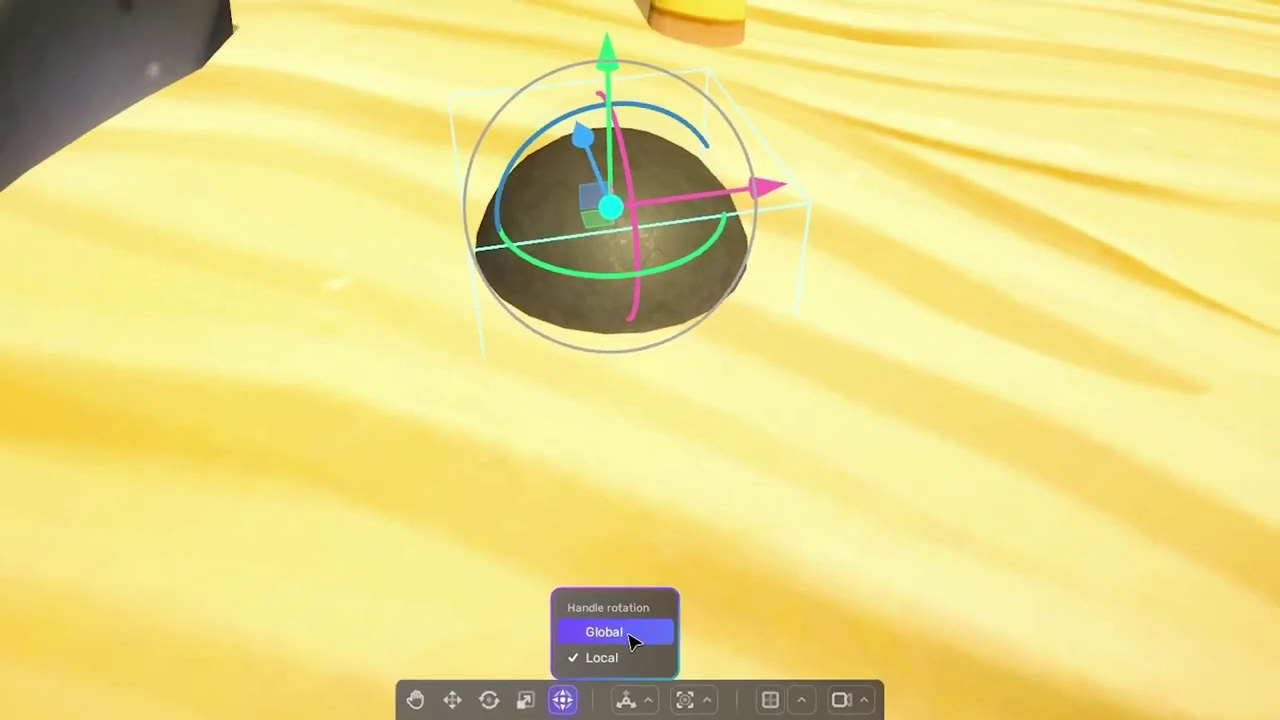
click(590, 592)
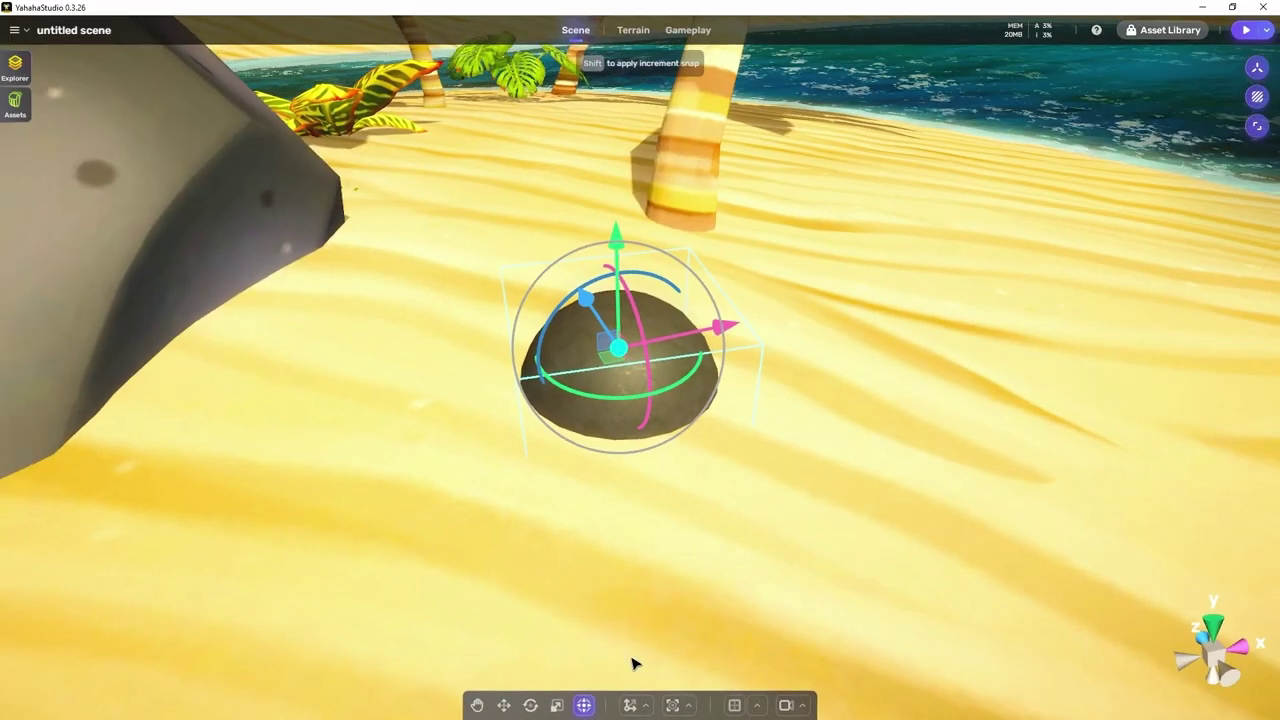
right_drag(823, 380, 815, 340)
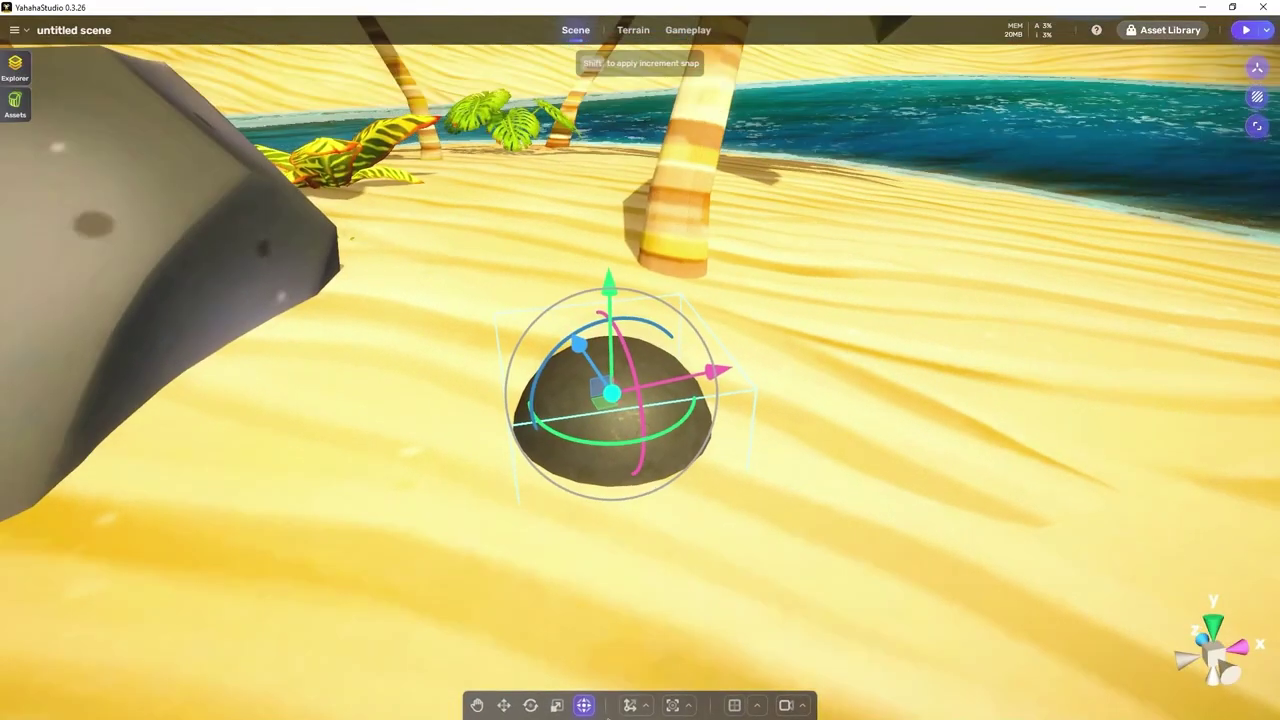
click(647, 707)
click(617, 674)
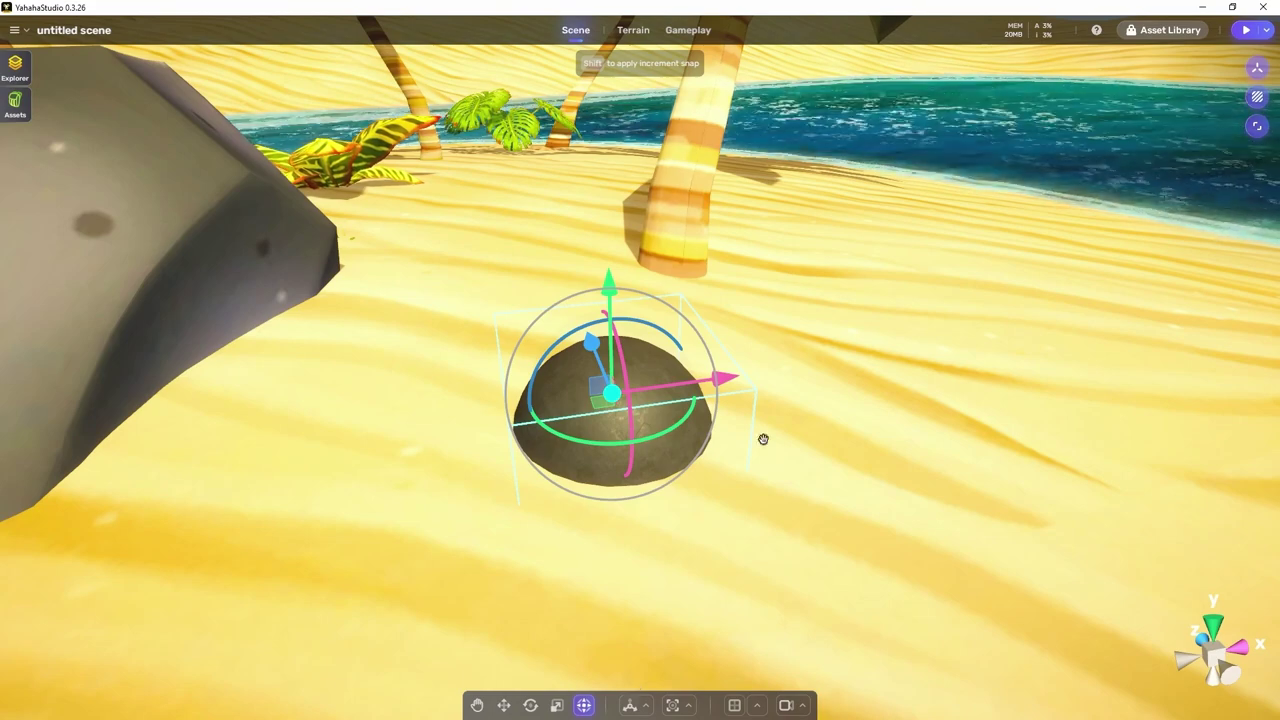
Select the palm trunk, tilt the view up, and set handles back to world axes.
click(691, 206)
right_drag(846, 351, 840, 120)
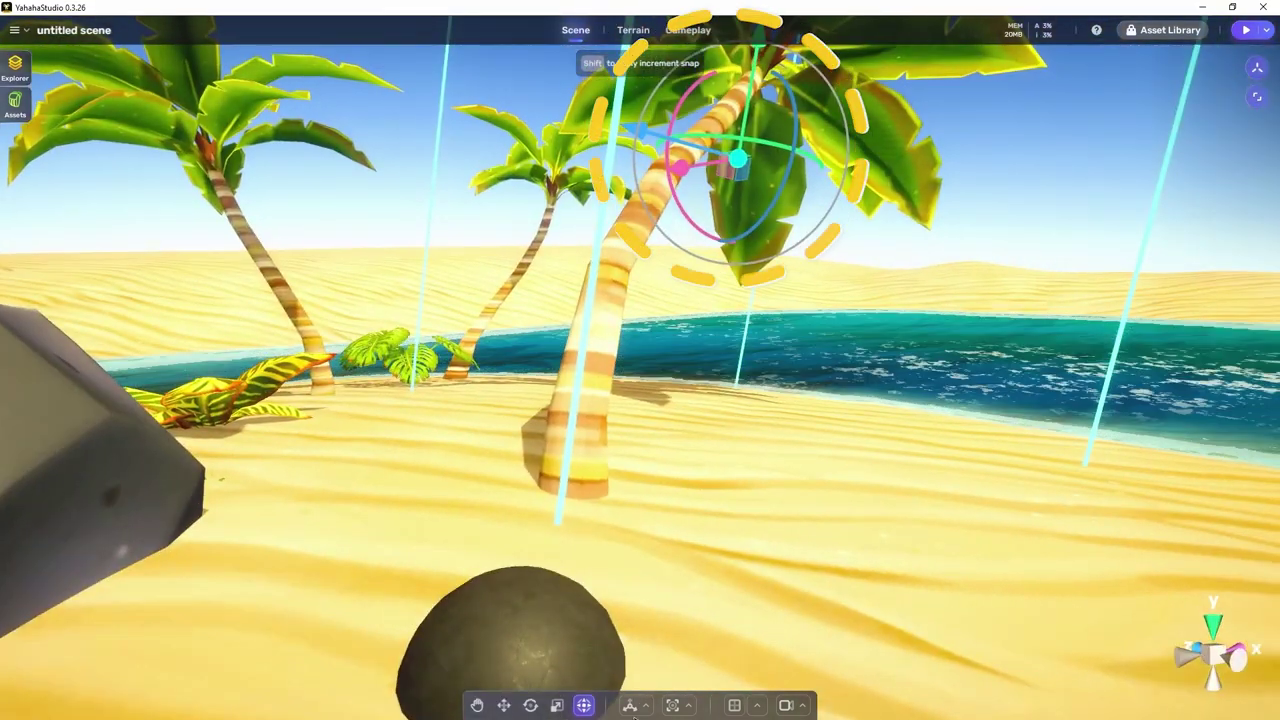
click(647, 707)
click(617, 654)
click(590, 672)
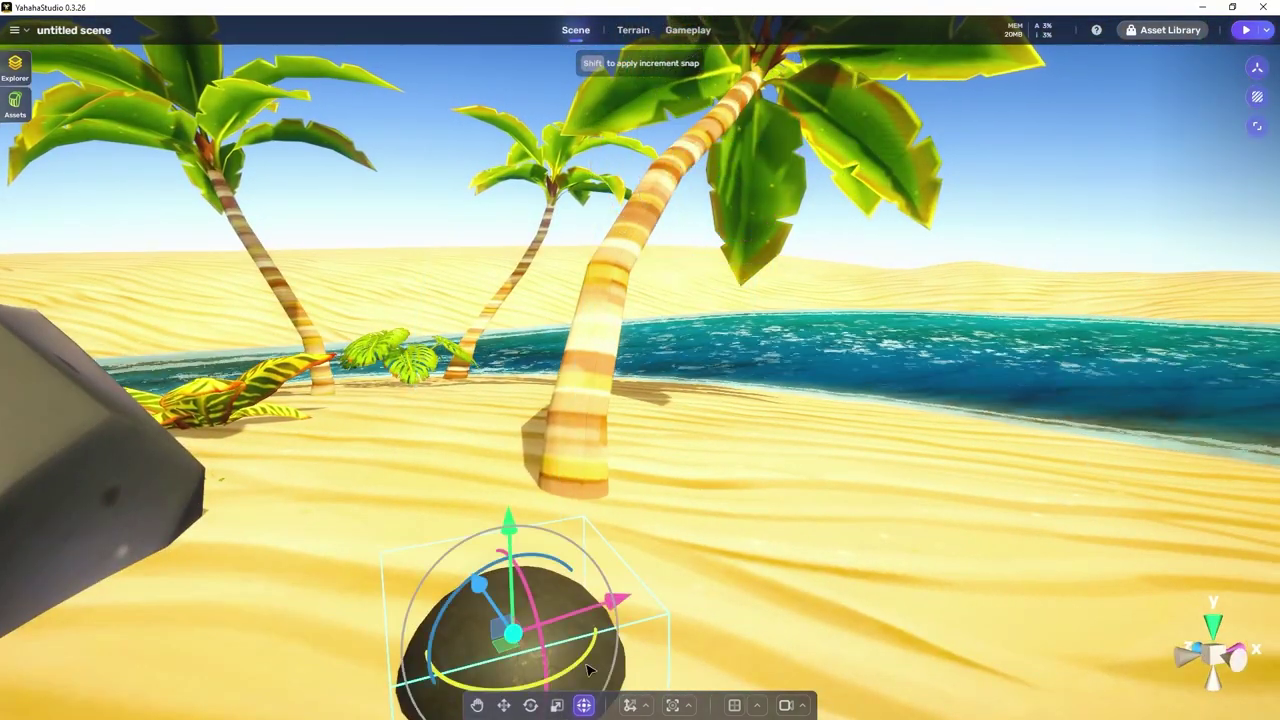
Select the large grey rock and align its handles to its own axes.
right_drag(460, 409, 330, 440)
click(300, 450)
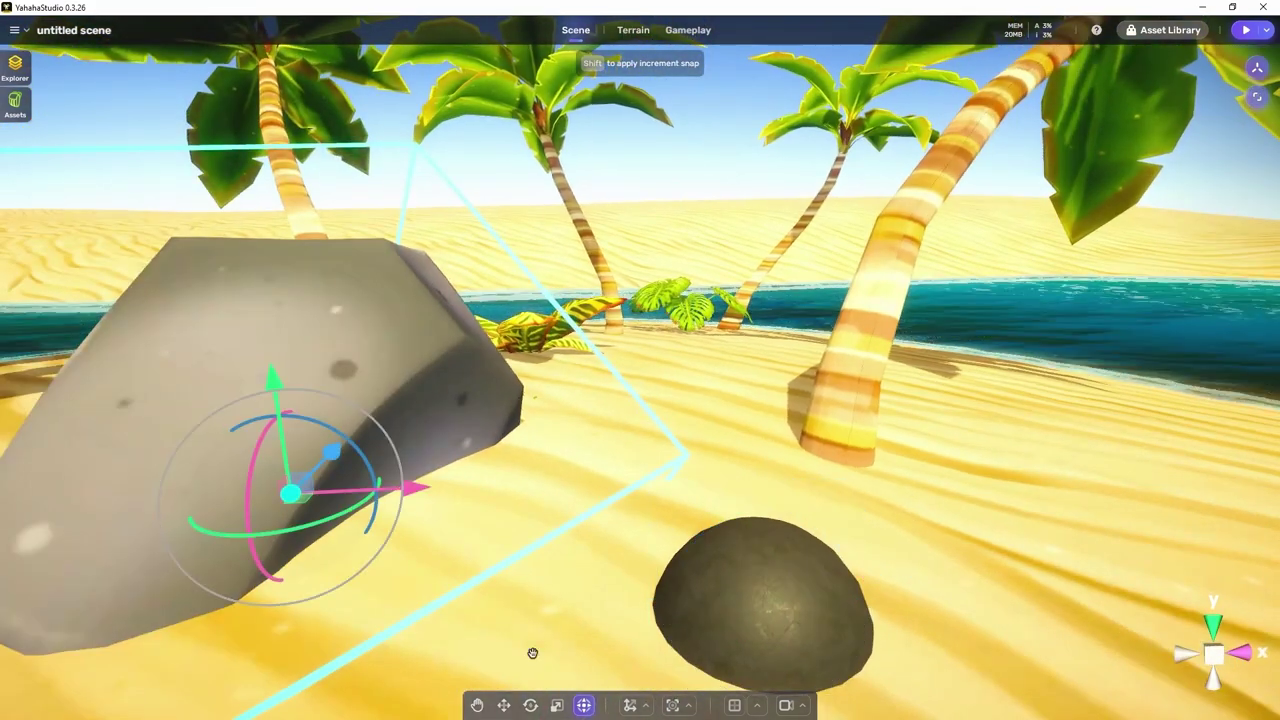
click(646, 706)
click(617, 674)
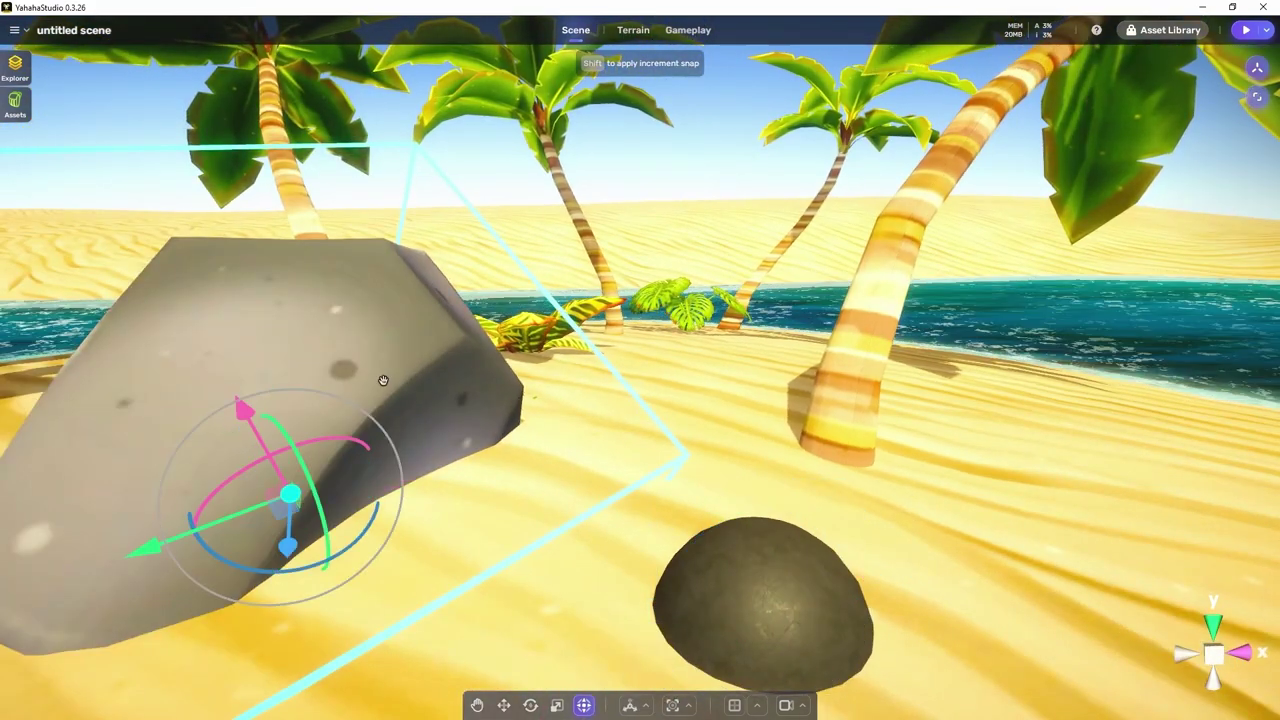
click(737, 622)
click(340, 403)
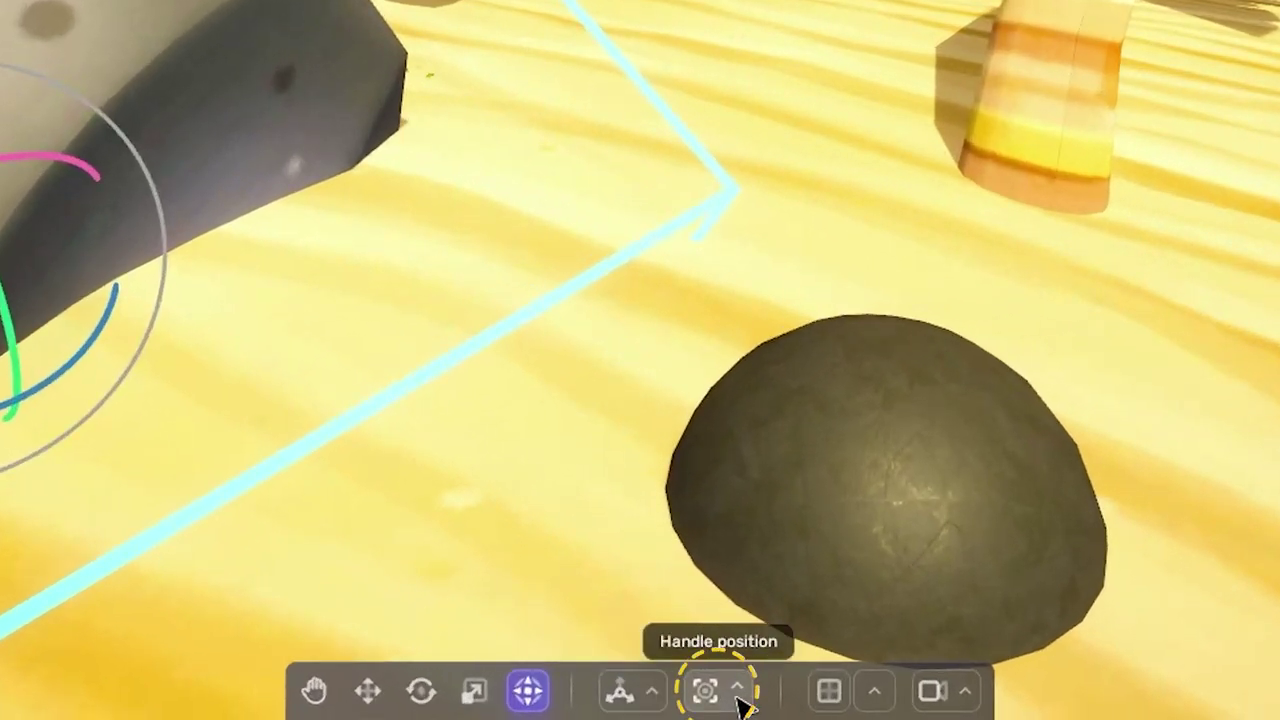
Set the handle position to Pivot, then back to Center, and rotate the dome rock.
click(745, 705)
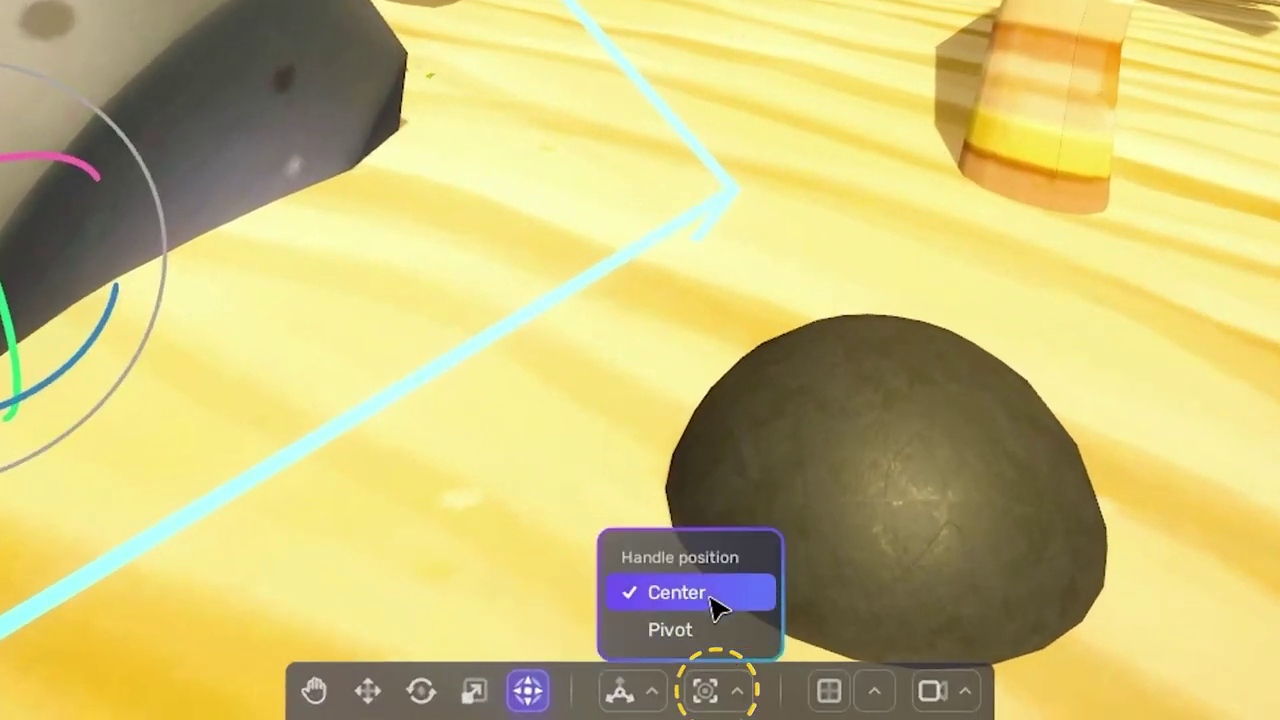
click(722, 626)
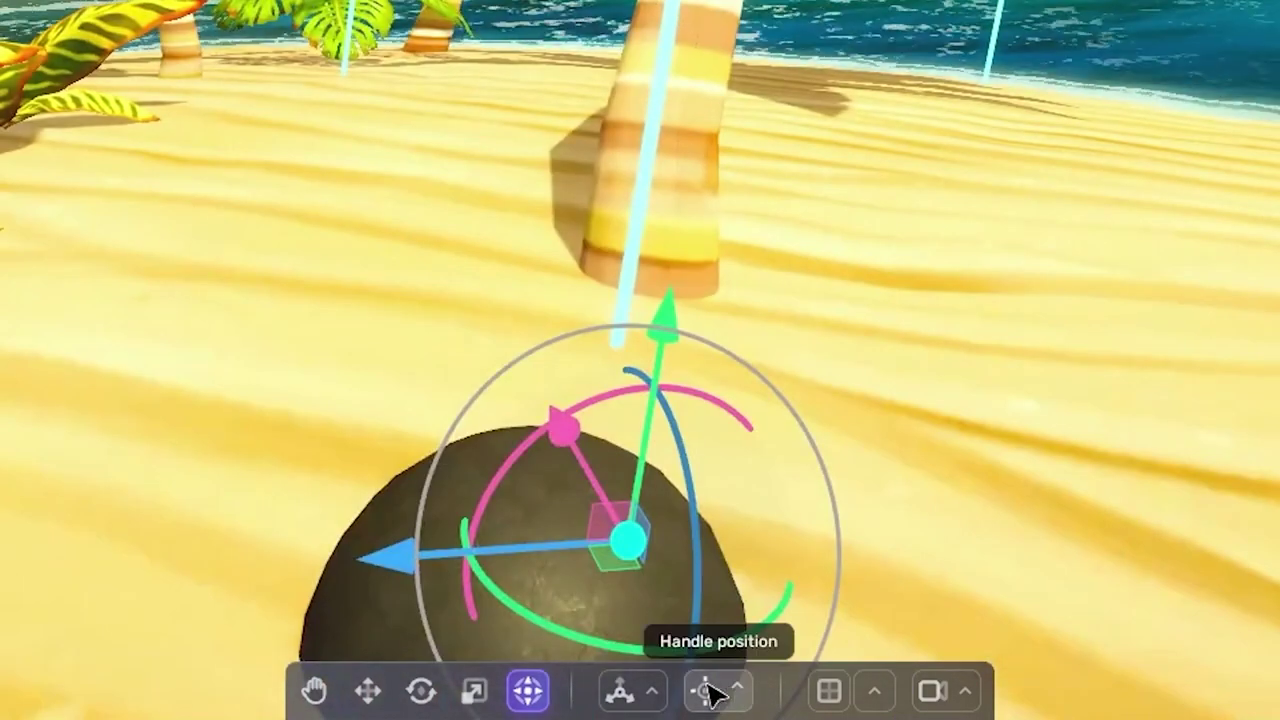
click(735, 688)
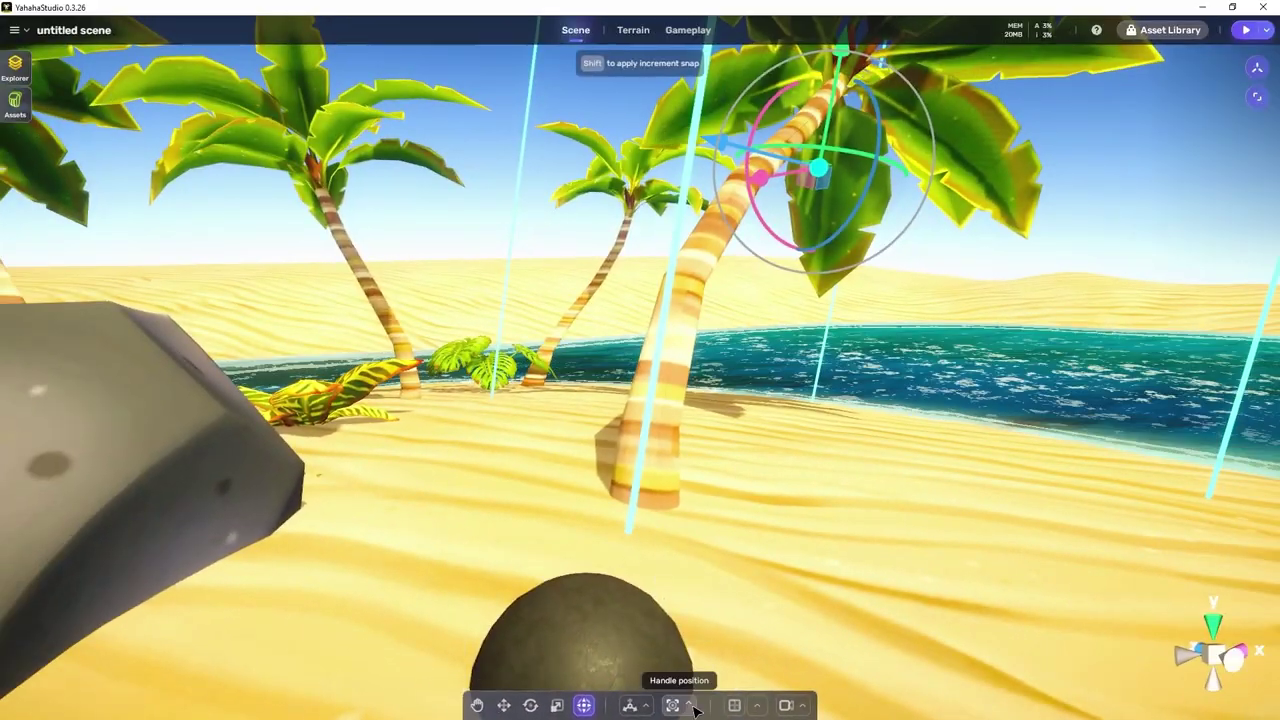
click(700, 692)
click(673, 602)
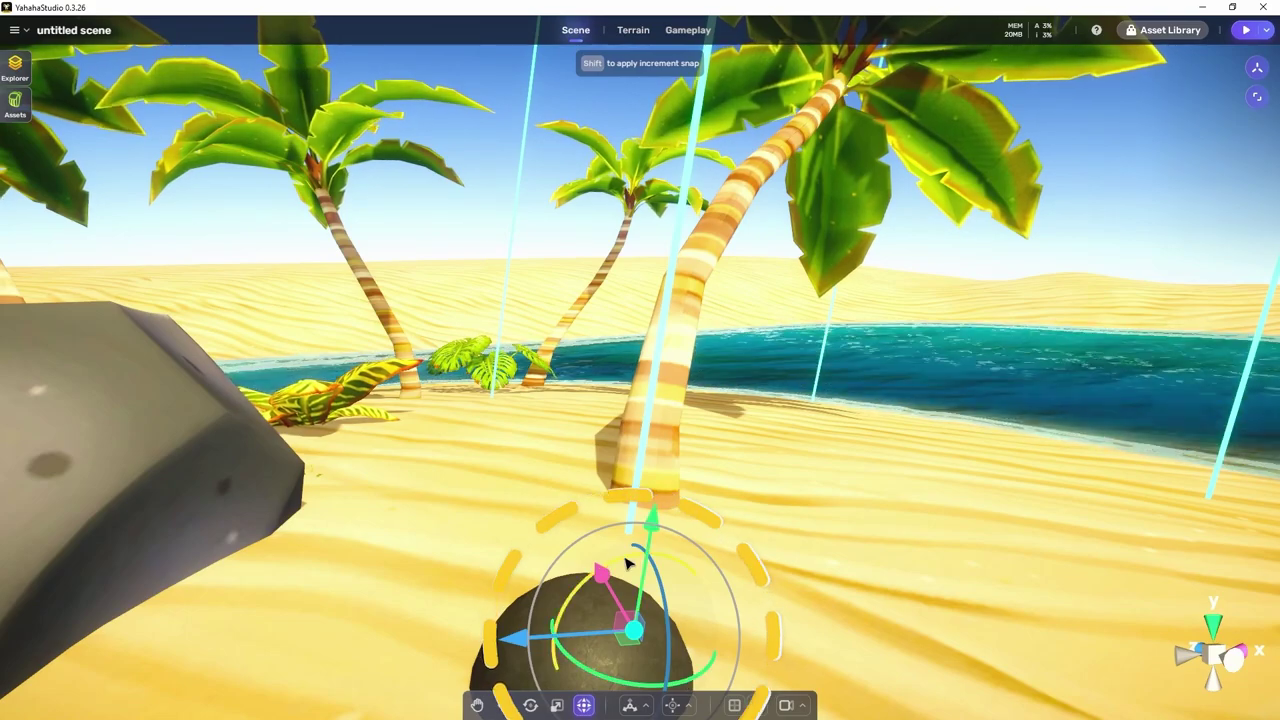
drag(640, 532, 600, 640)
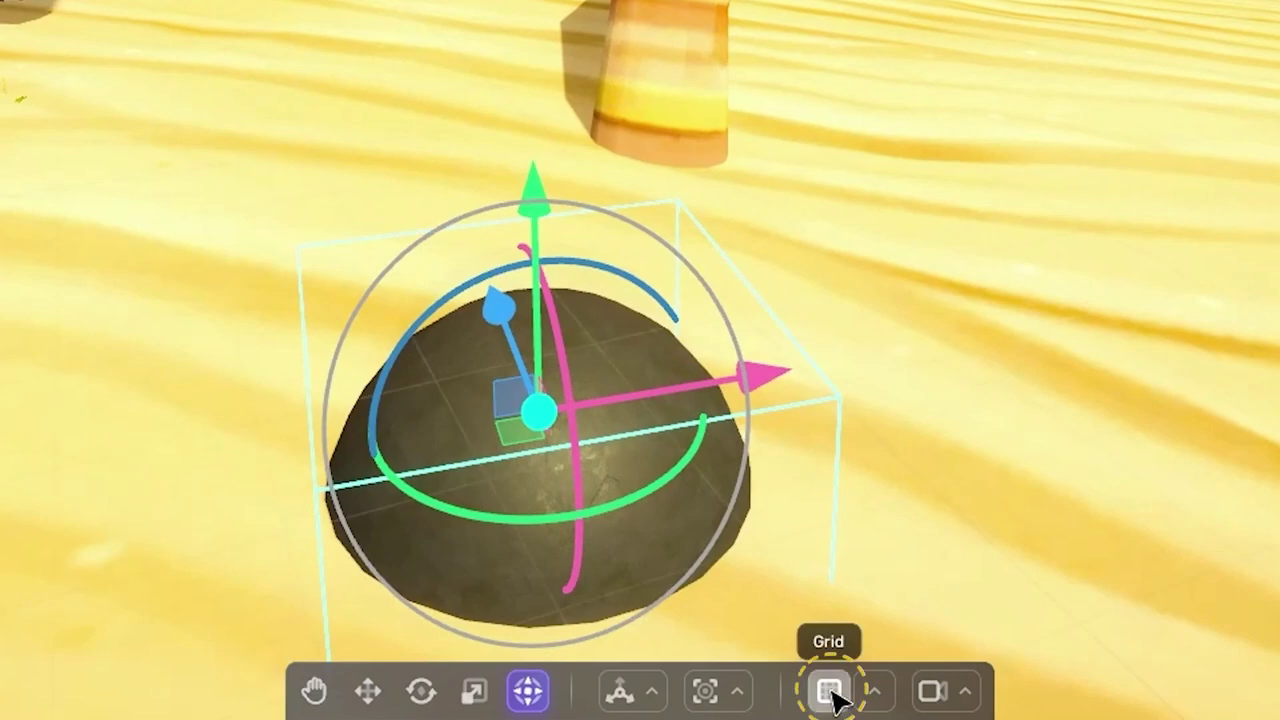
Turn on the scene grid from the bottom toolbar and set its Direction to XY.
click(829, 690)
middle_drag(720, 71, 851, 347)
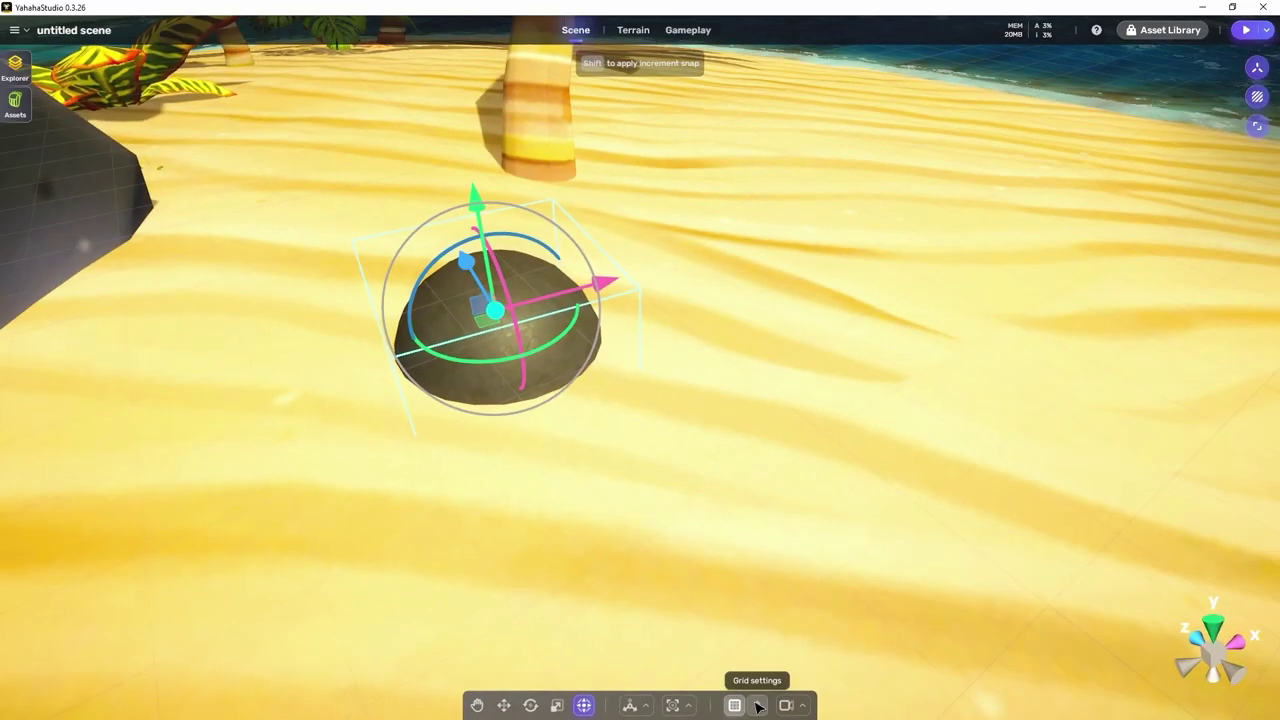
click(857, 693)
click(877, 447)
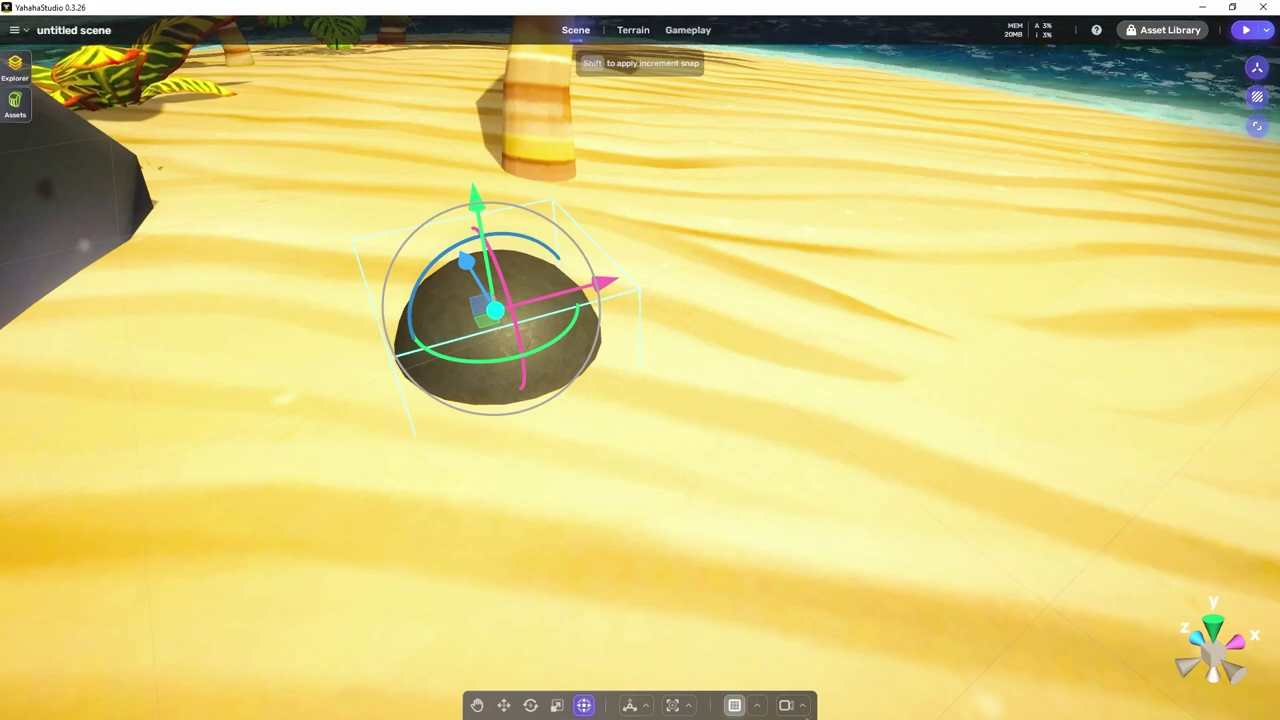
click(757, 705)
click(757, 705)
click(757, 705)
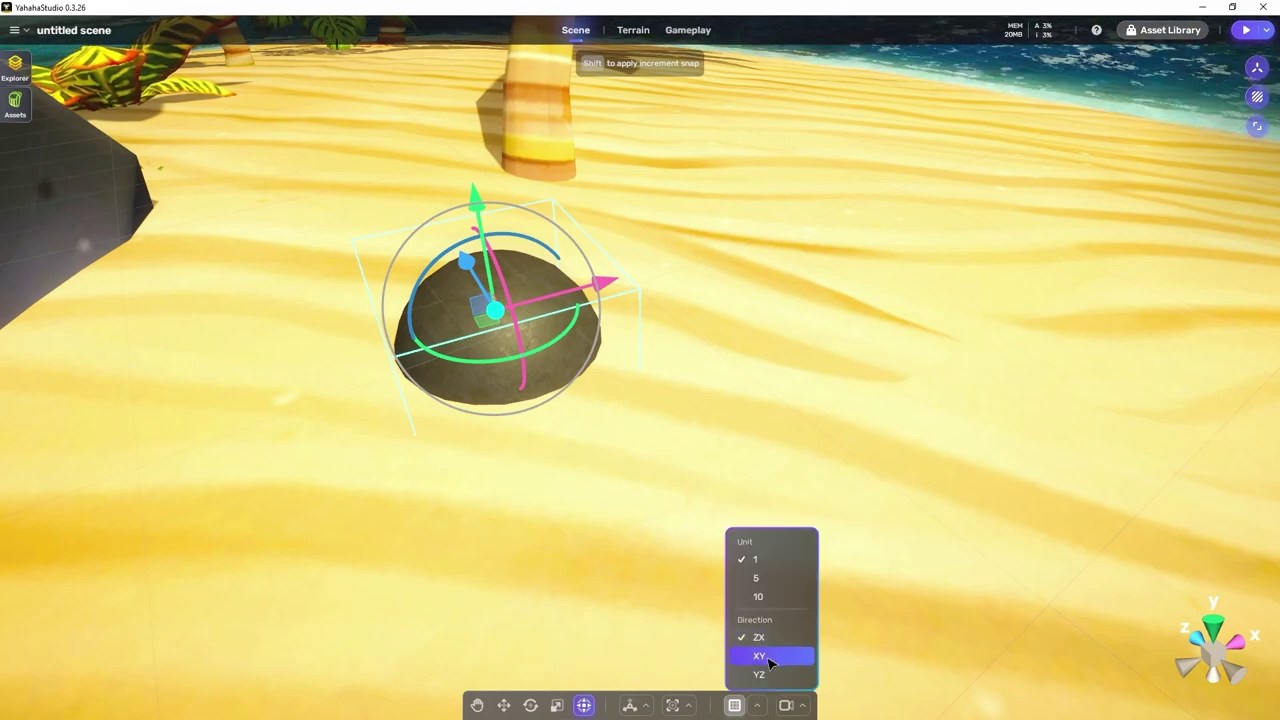
click(759, 656)
mouse_move(820, 549)
right_down()
mouse_move(863, 506)
mouse_move(571, 513)
mouse_move(651, 543)
mouse_move(831, 534)
right_up()
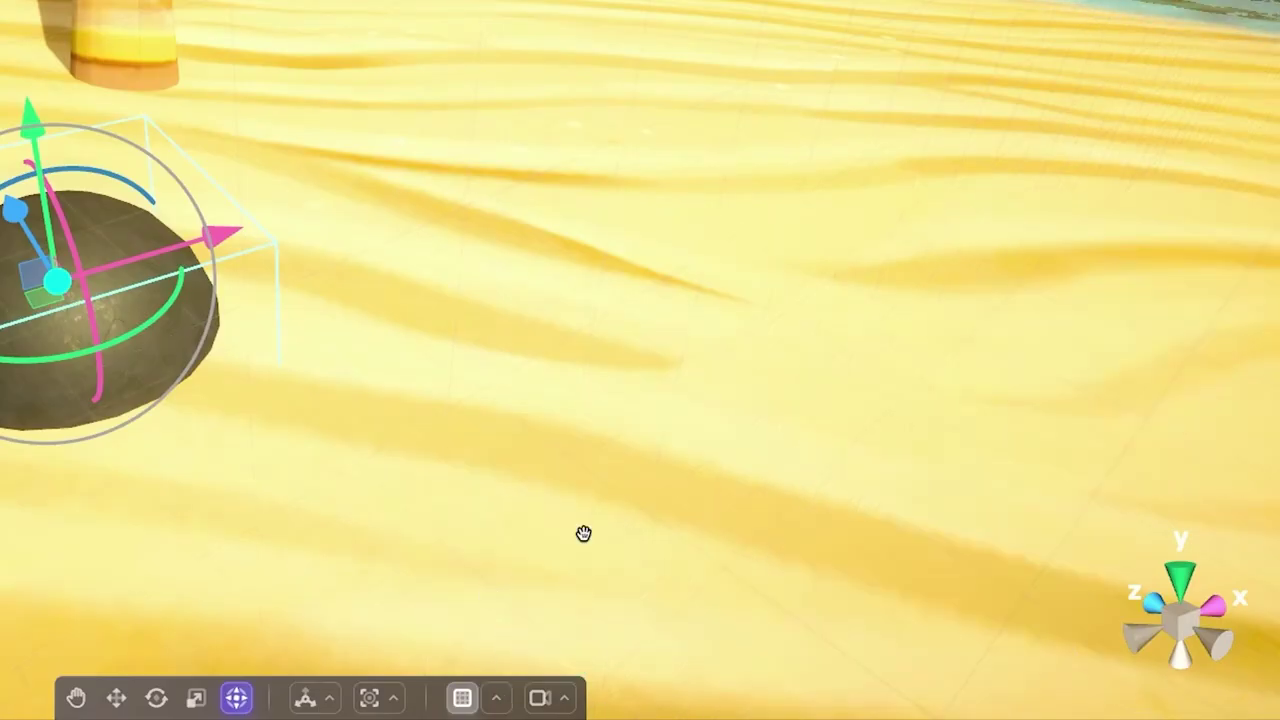
Save the current framing of the dome rock as a camera view named 'Half Sphere View'.
right_drag(583, 480, 529, 462)
click(564, 697)
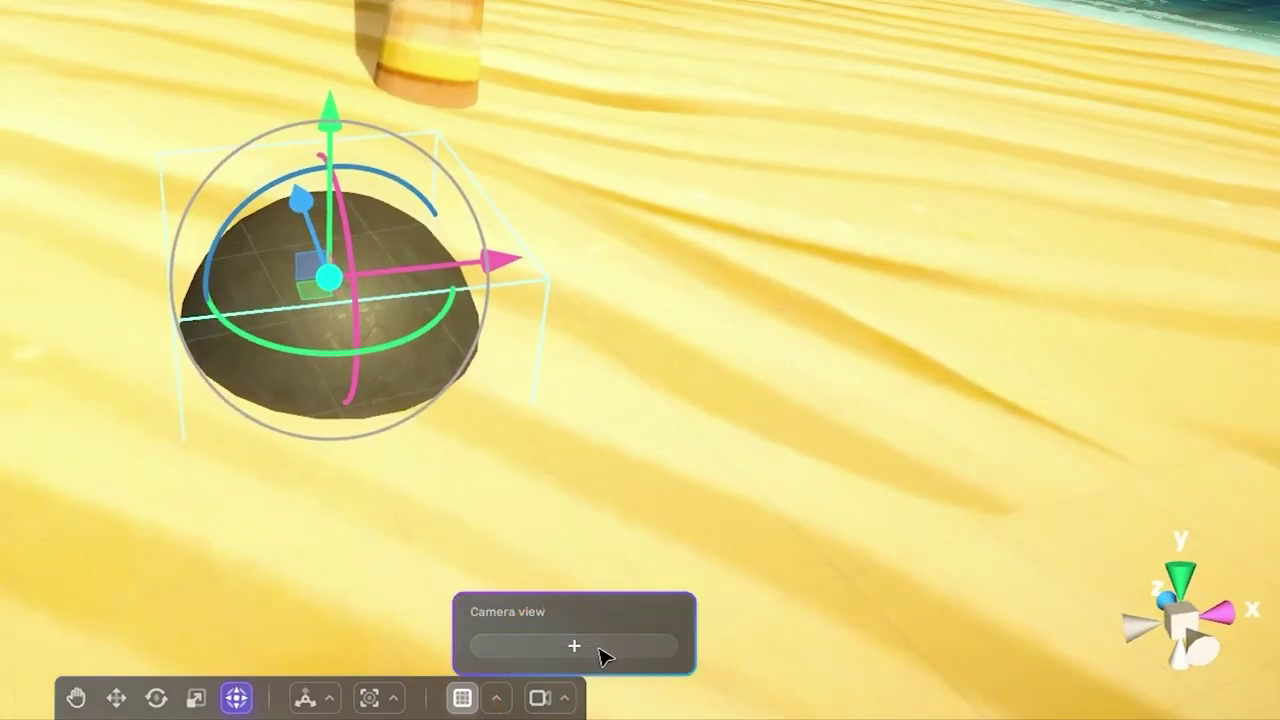
click(603, 655)
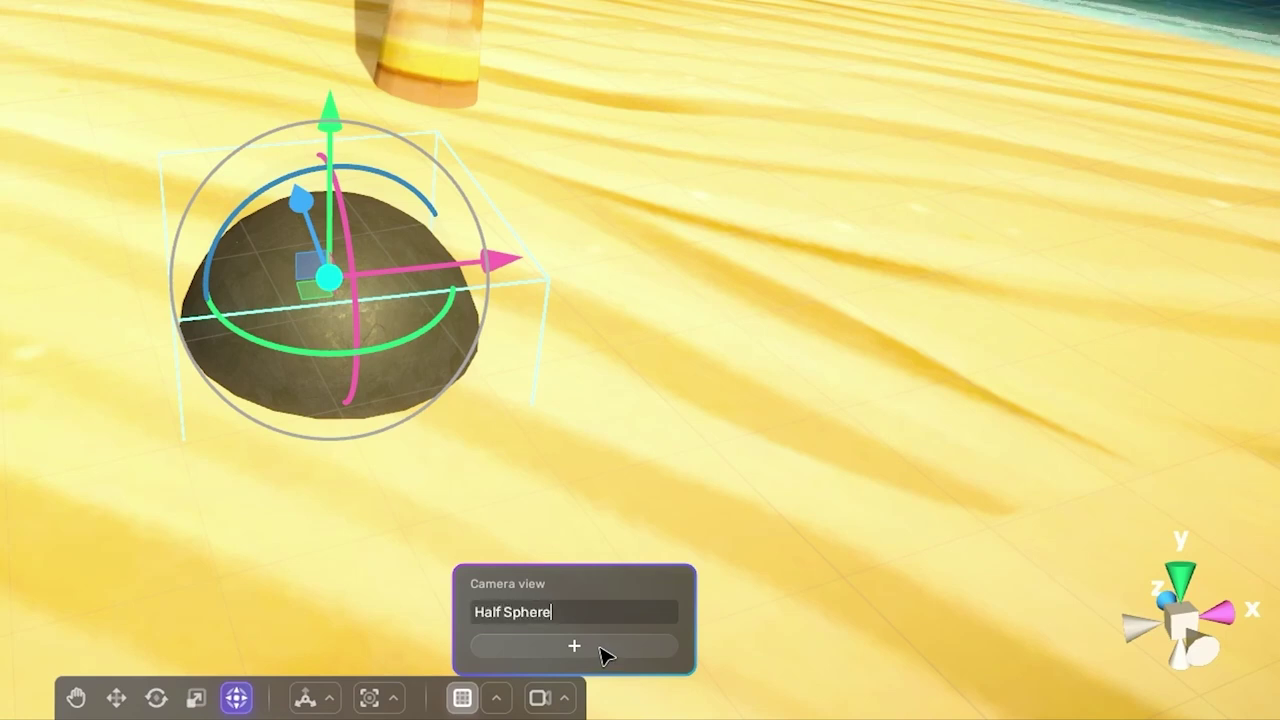
key(Return)
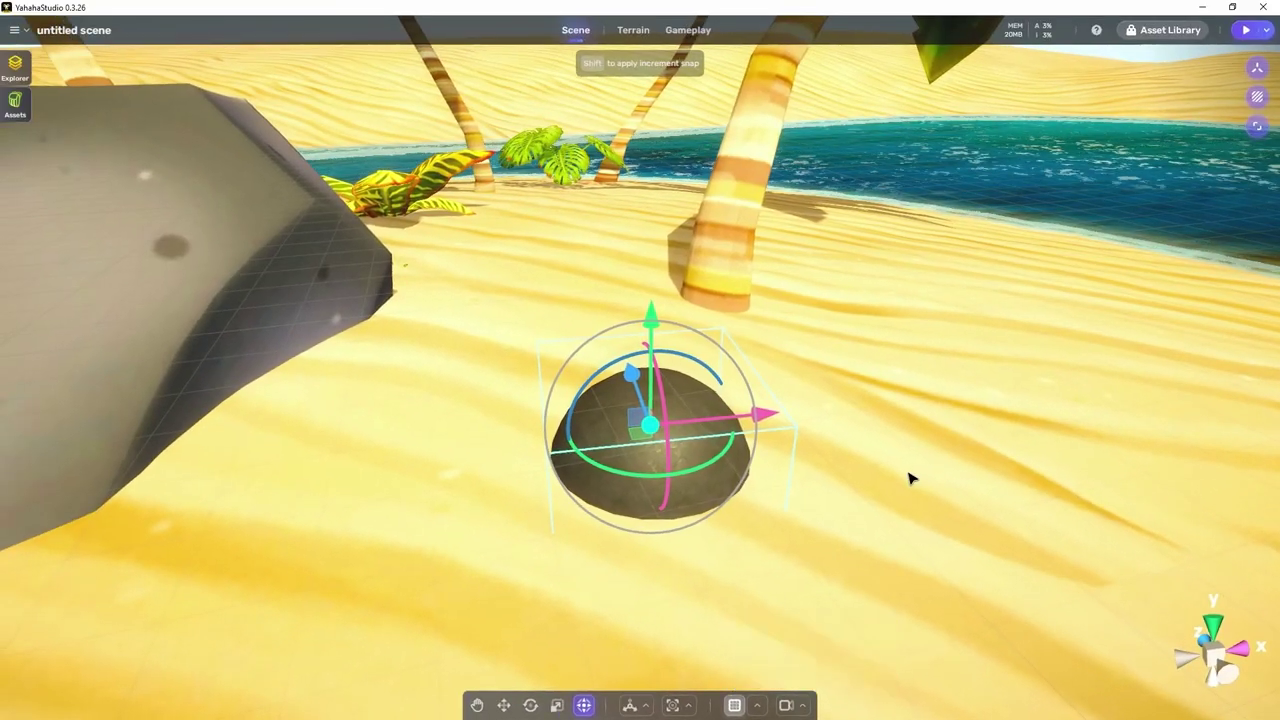
Move the view away, then jump back to the Half Sphere View camera.
right_drag(910, 478, 849, 463)
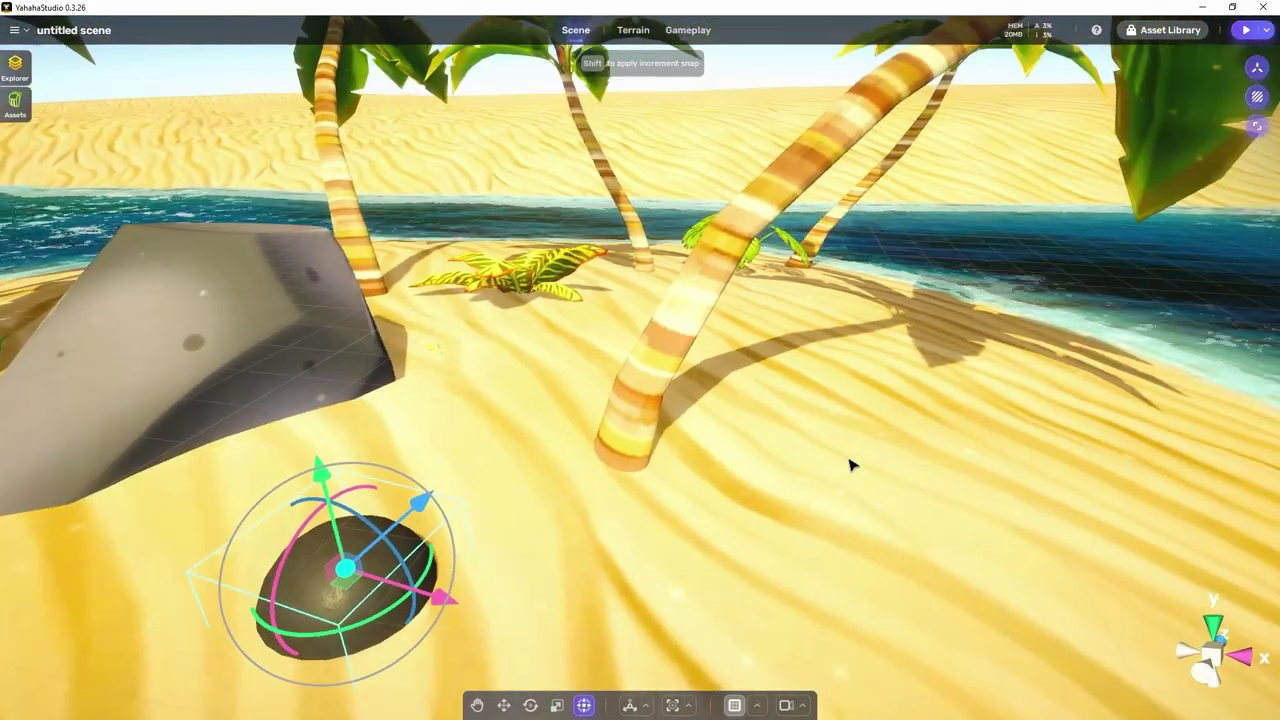
click(805, 706)
click(791, 647)
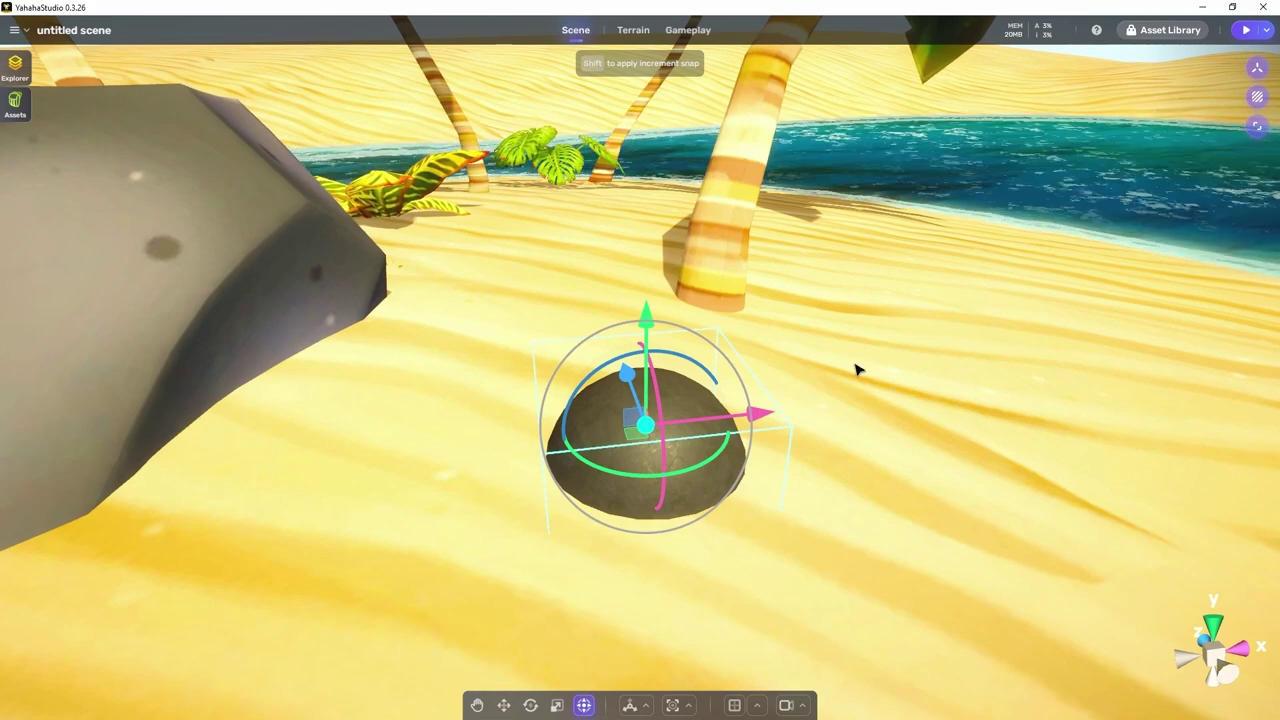
Orbit, zoom and tilt the view around the dome rock toward the sand.
right_drag(856, 370, 783, 366)
scroll(777, 366, down, 3)
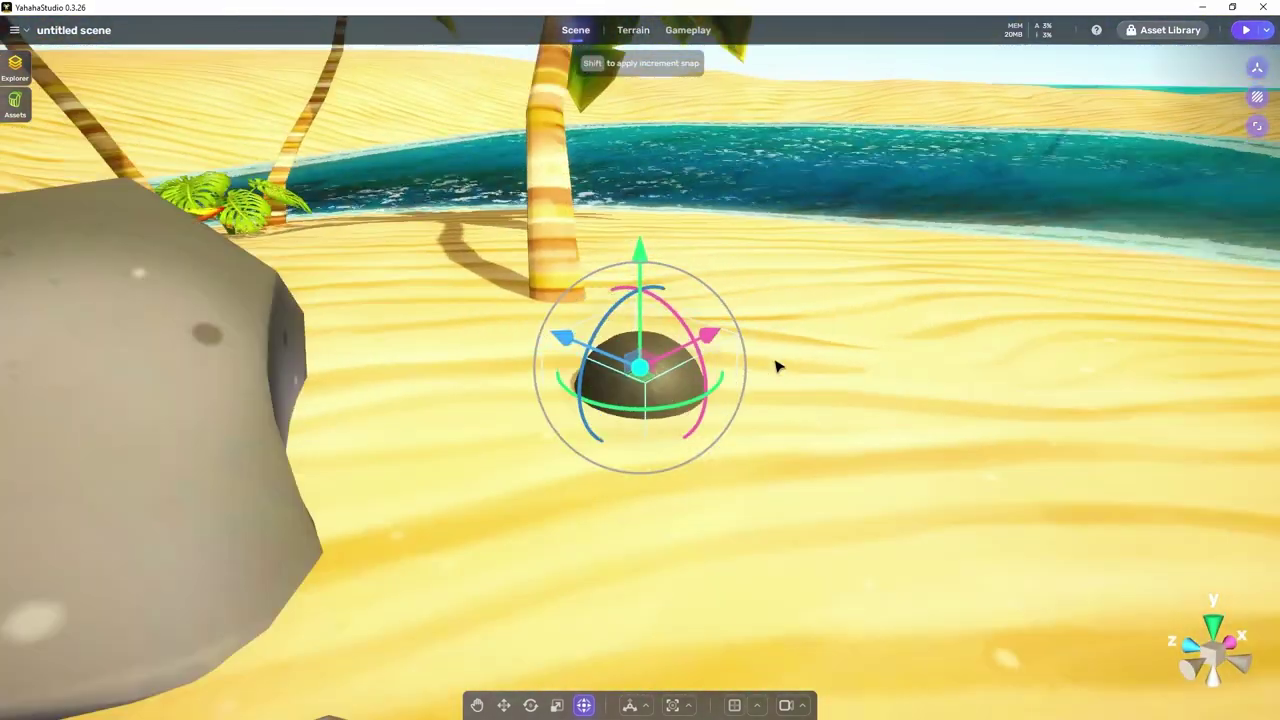
scroll(777, 366, up, 3)
scroll(777, 366, down, 3)
scroll(777, 366, up, 2)
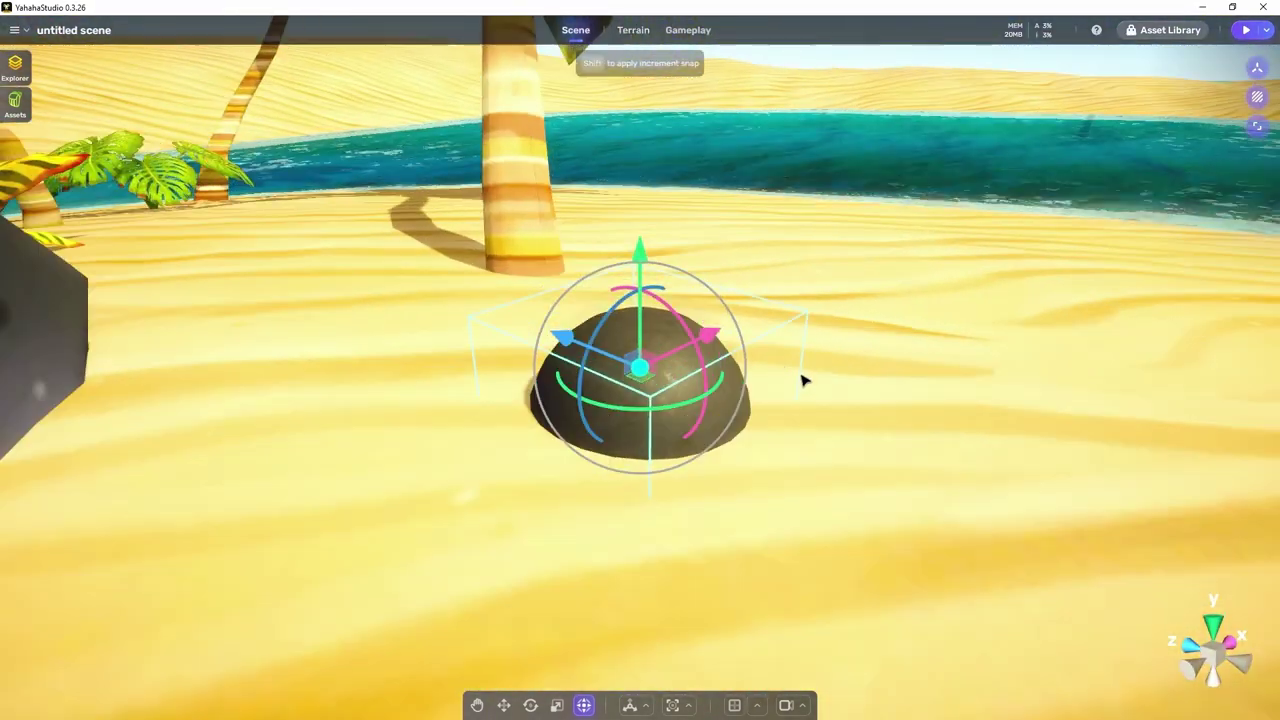
right_drag(803, 376, 950, 470)
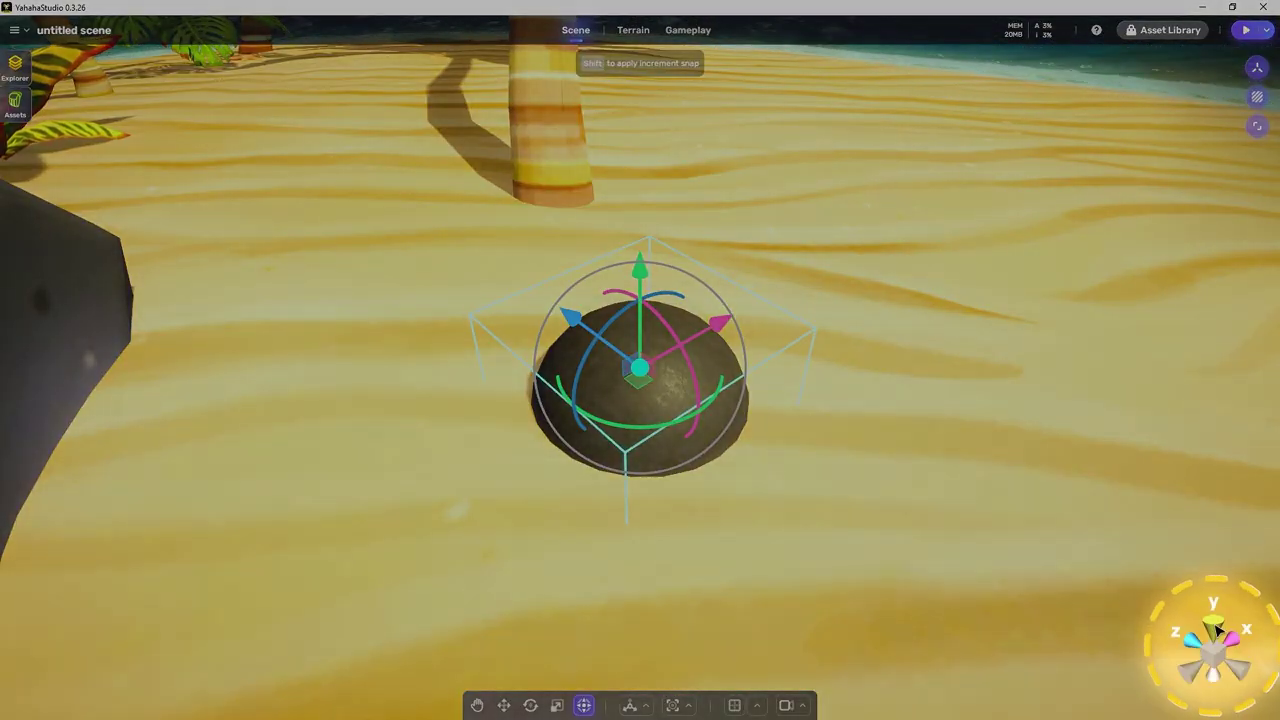
Snap the viewport to top-down, front and X-axis side views of the rock.
click(1217, 628)
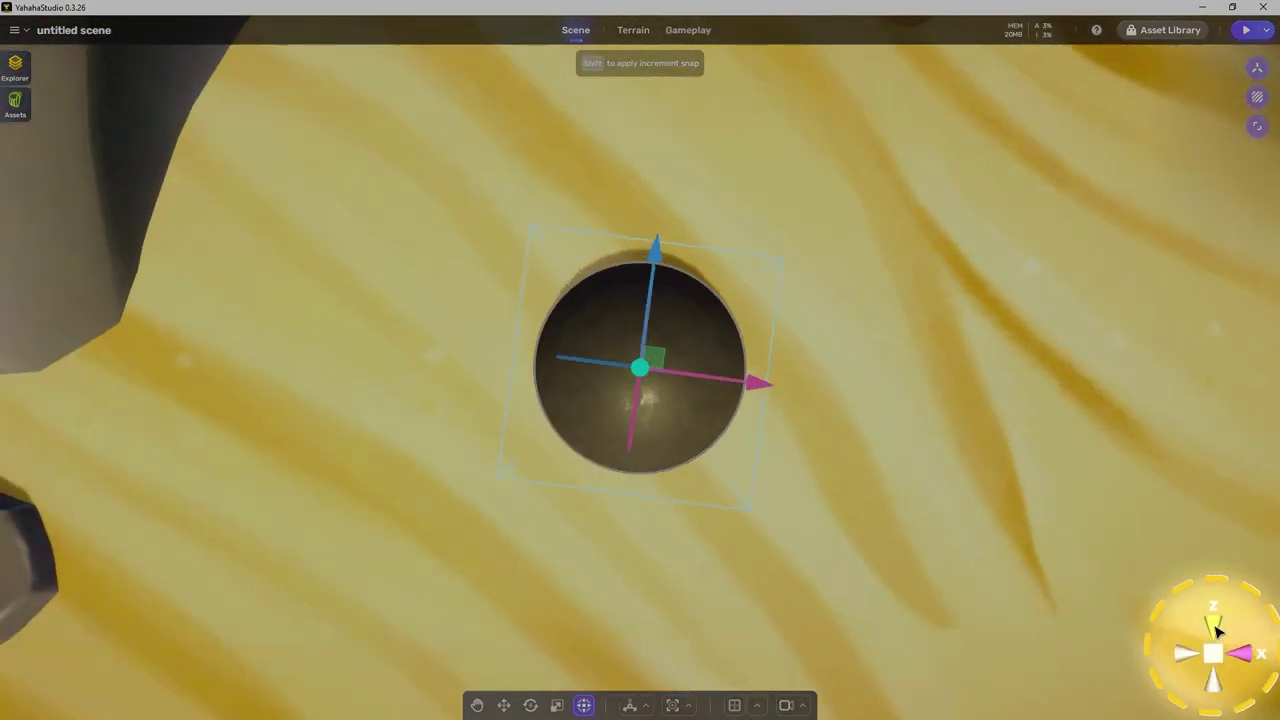
click(1217, 626)
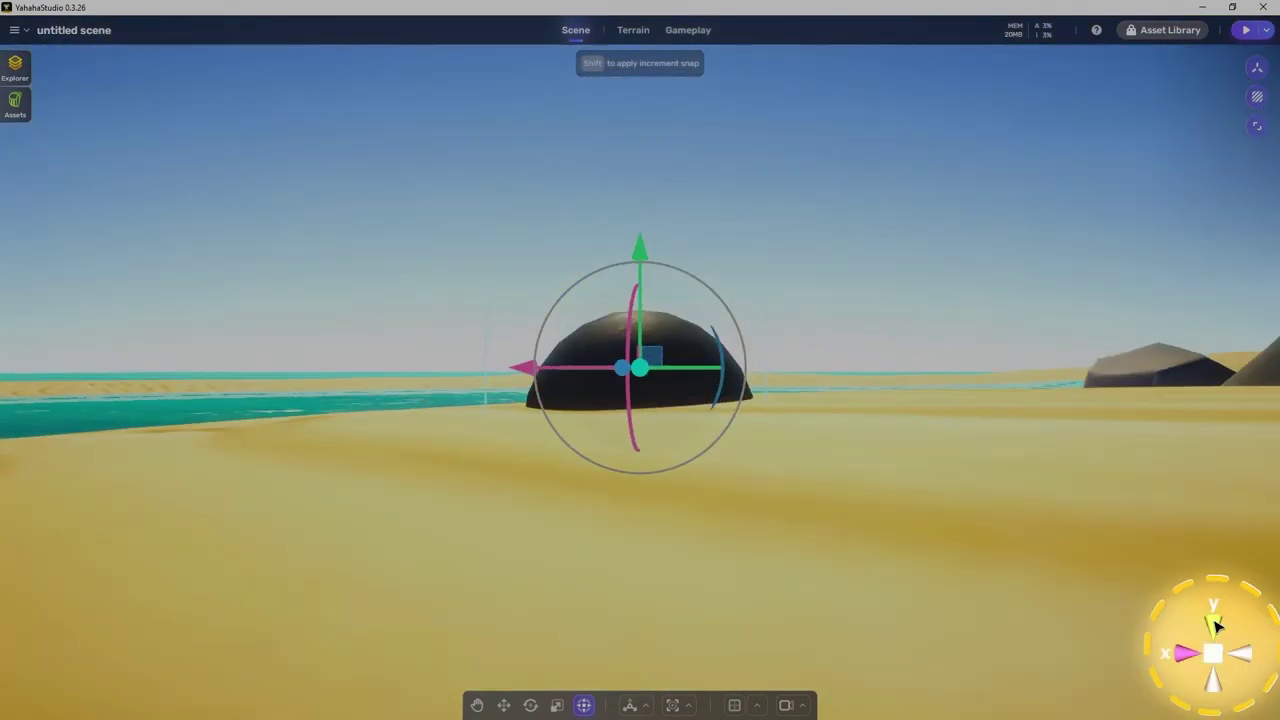
click(1181, 655)
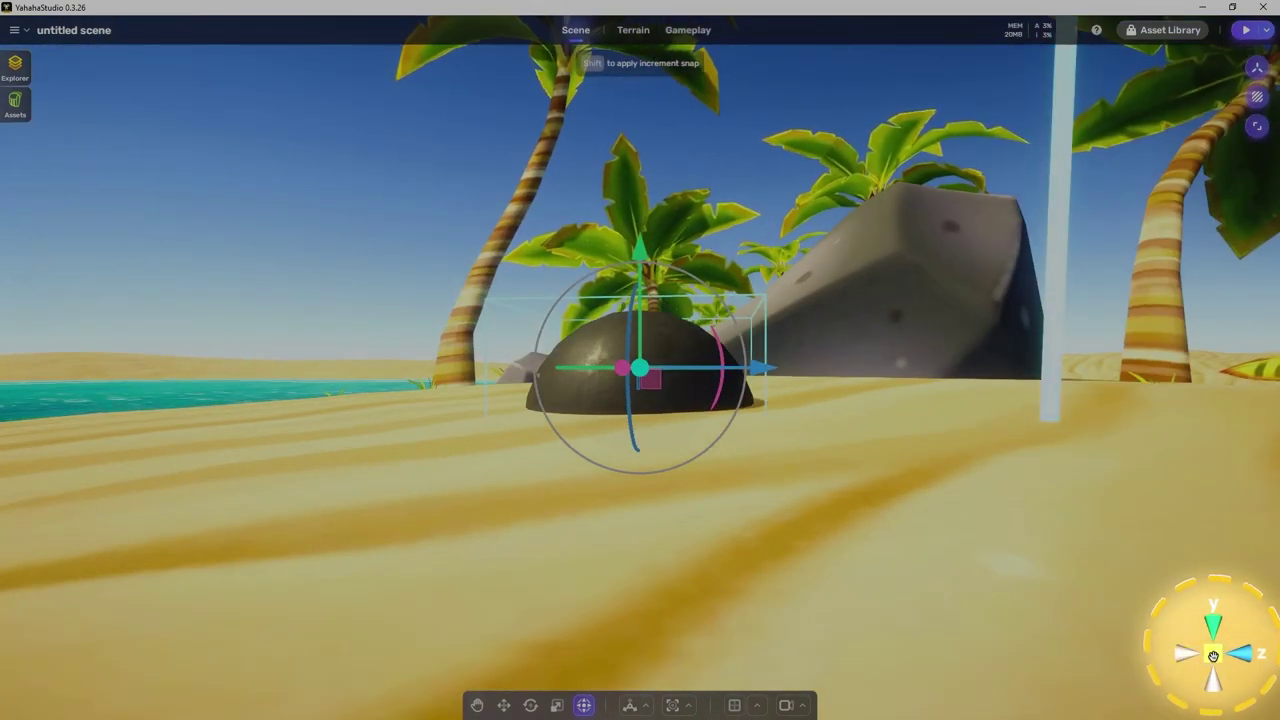
Snap to the opposite side, level and Z-axis views, then orbit back to the beach view.
click(1213, 656)
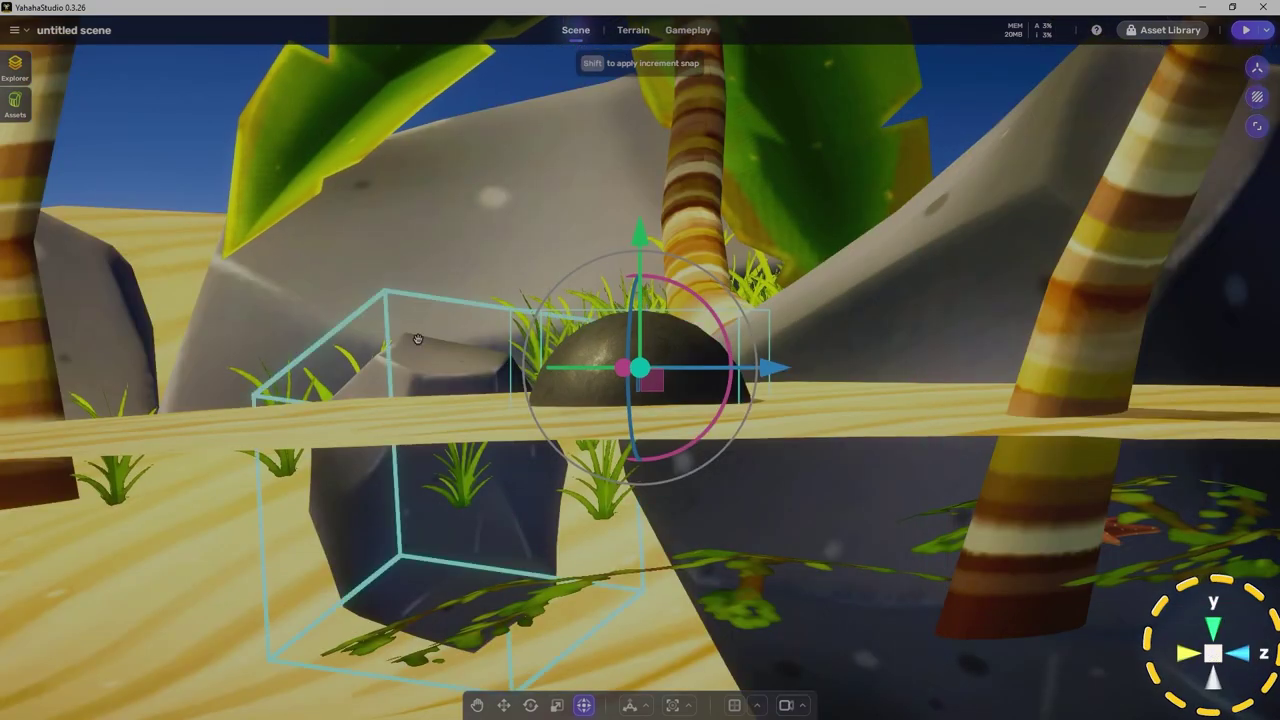
click(1213, 655)
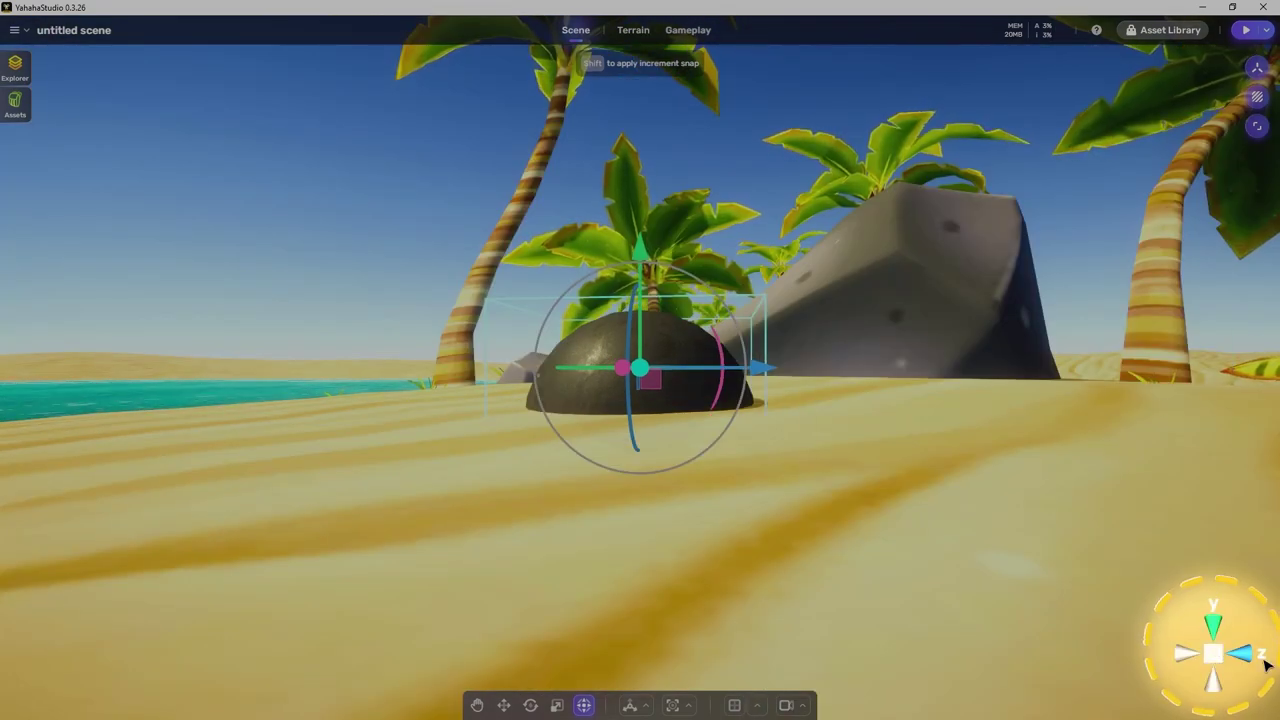
click(1236, 658)
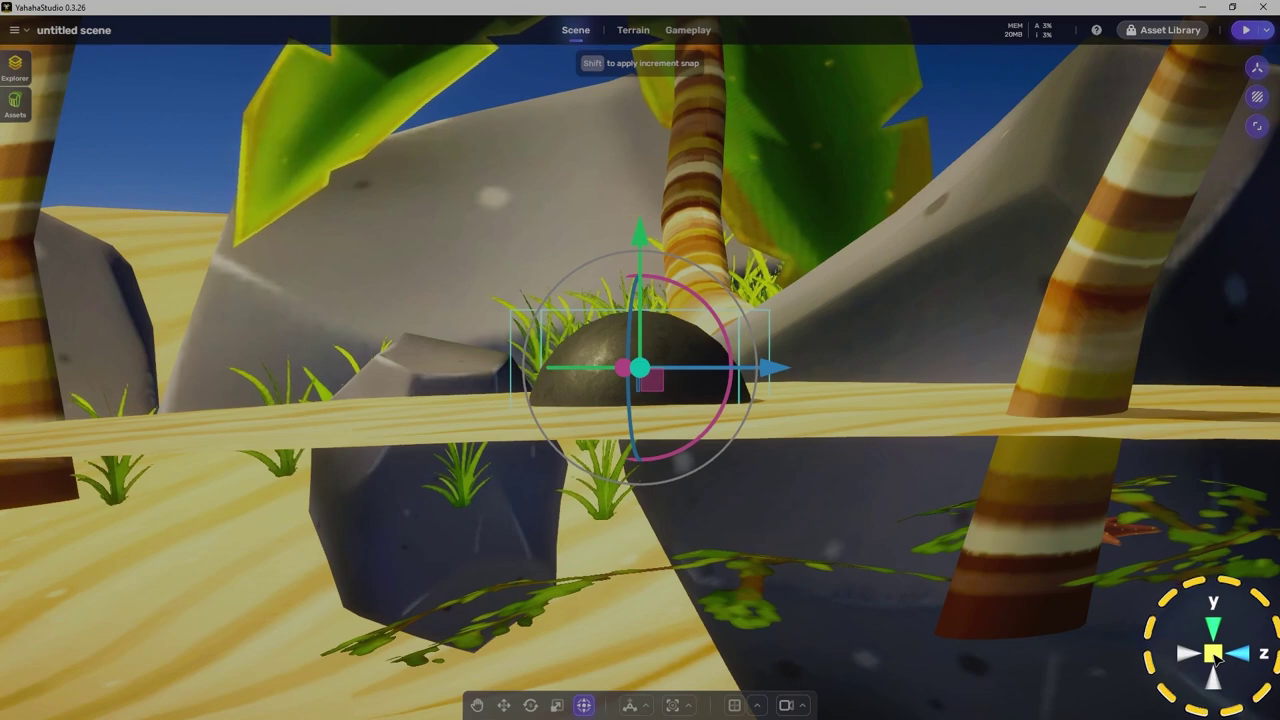
drag(1213, 655, 785, 645)
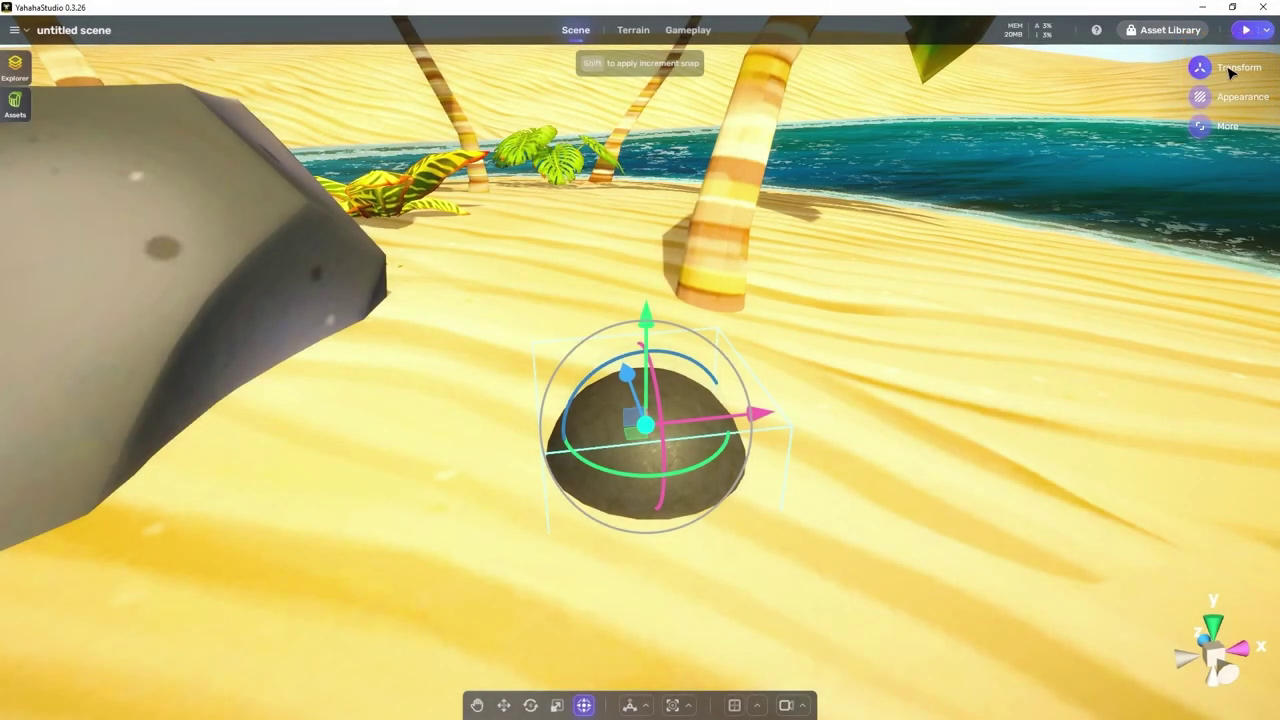
click(1231, 70)
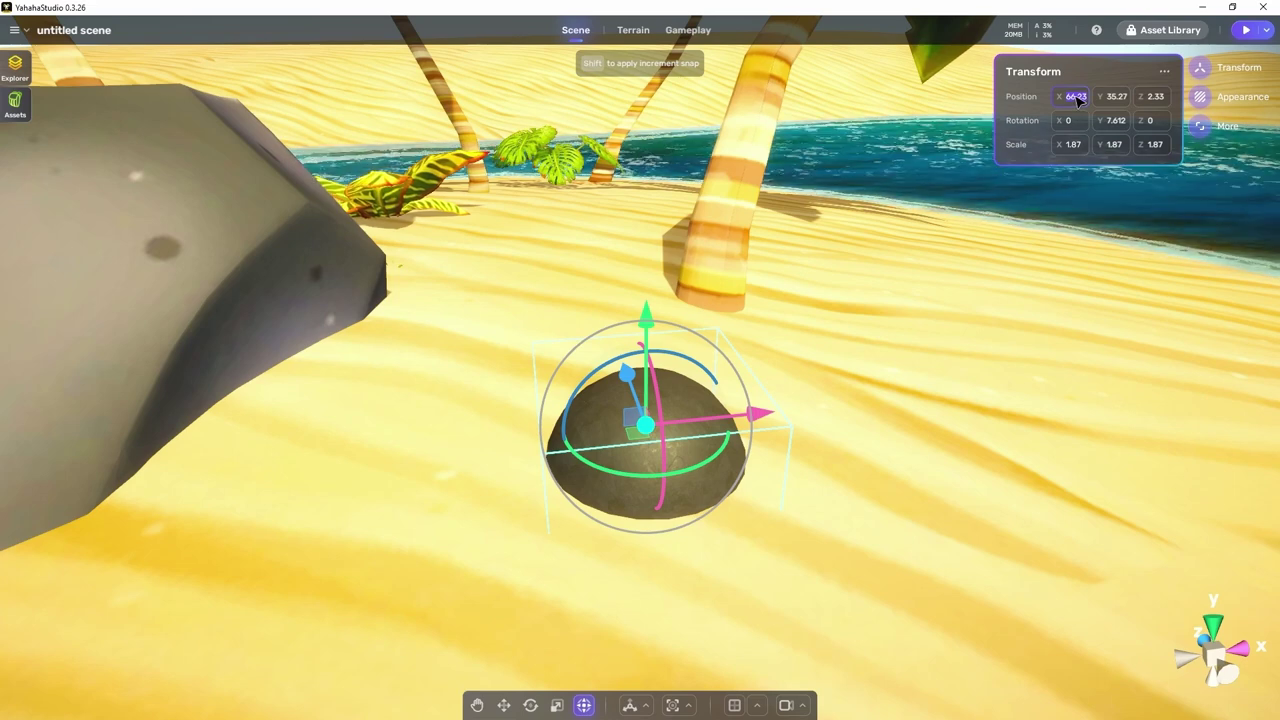
text(68)
key(Return)
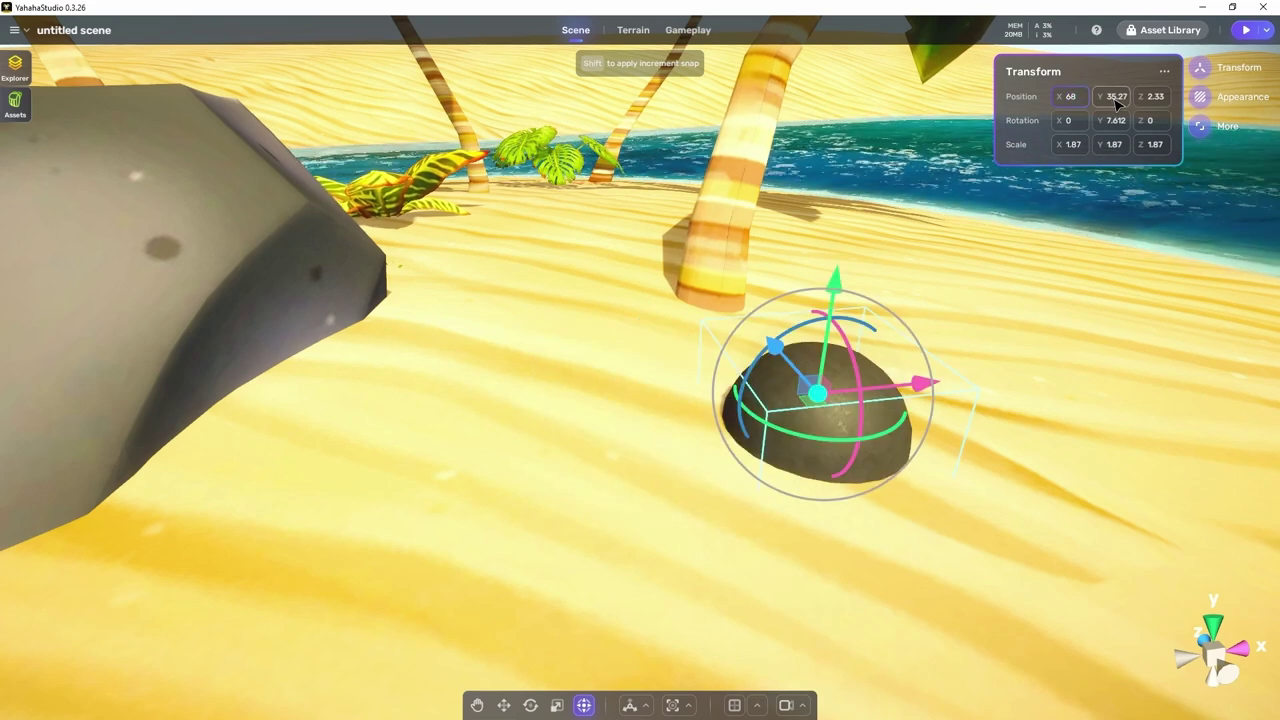
key(Up)
key(Escape)
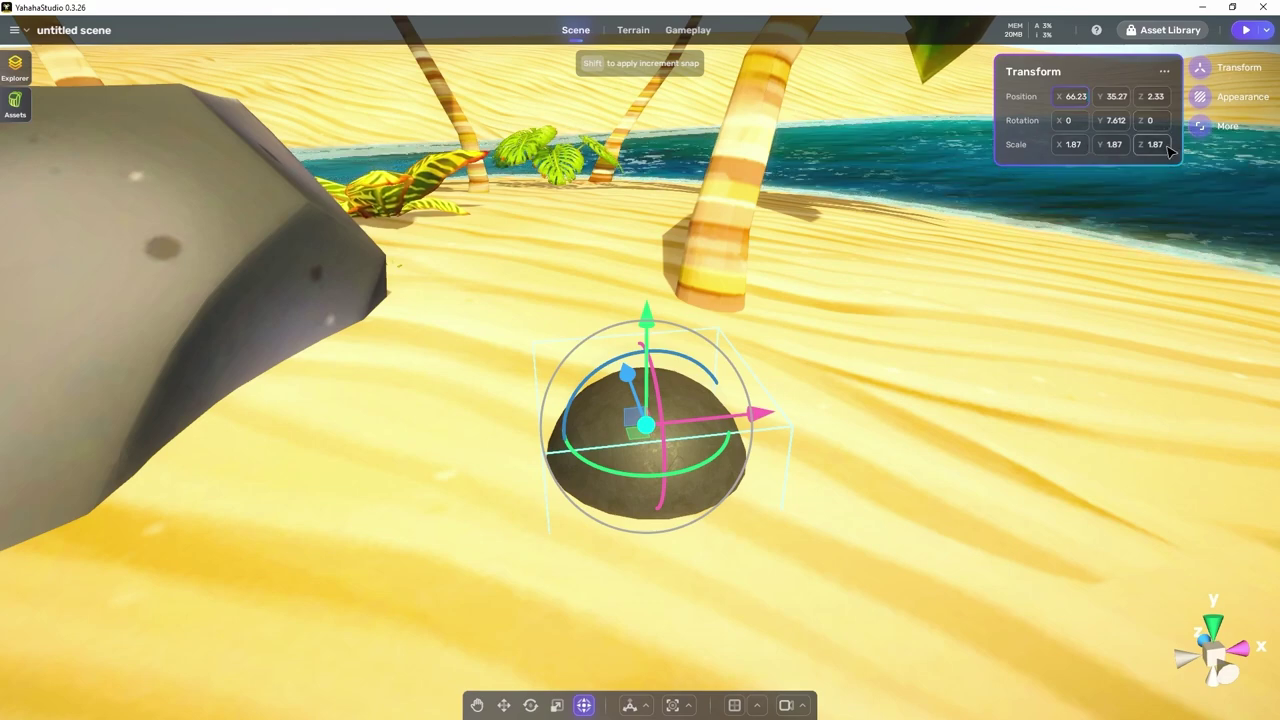
key(Escape)
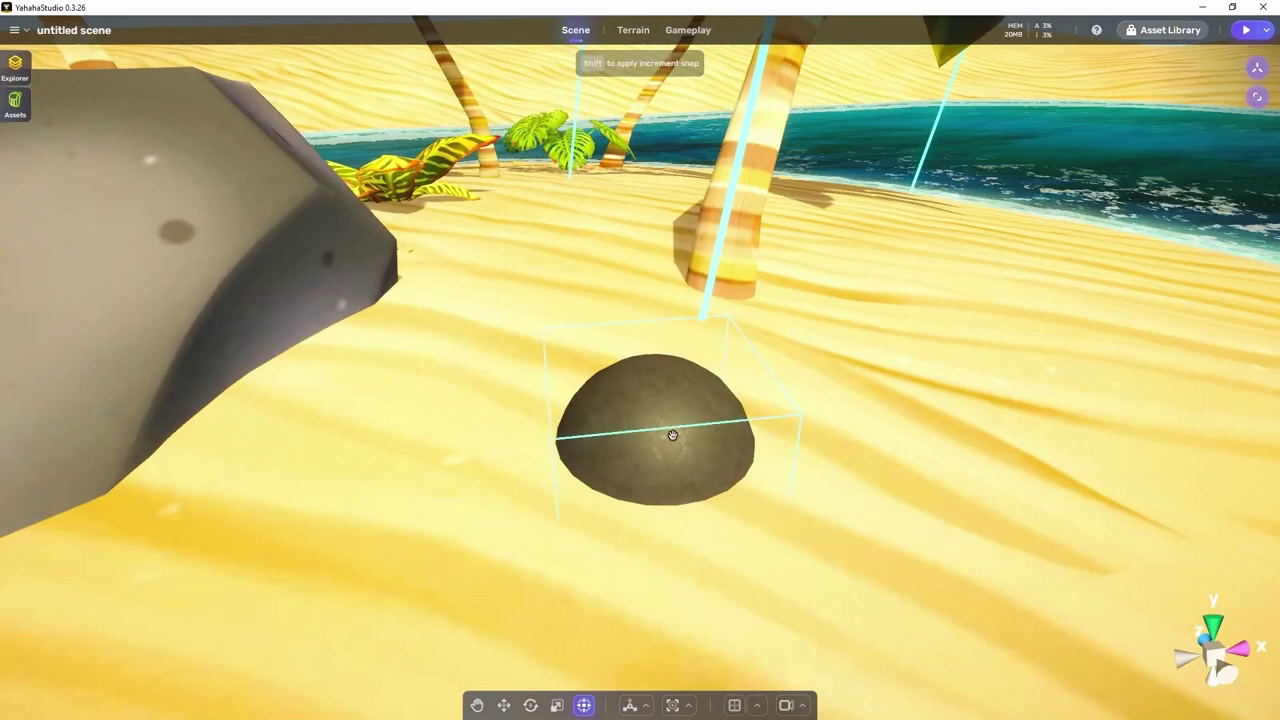
Select the dome rock, tint it dark red and keep its opacity at 100%.
click(672, 432)
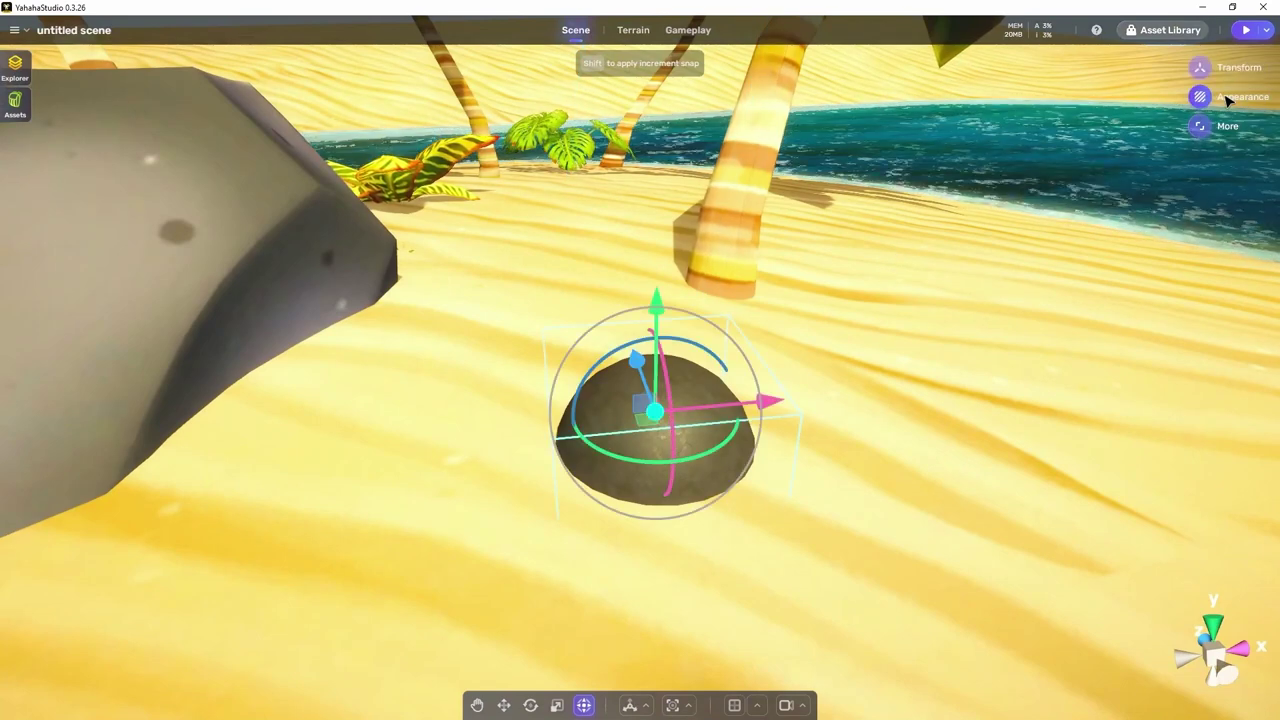
click(1228, 100)
click(1068, 126)
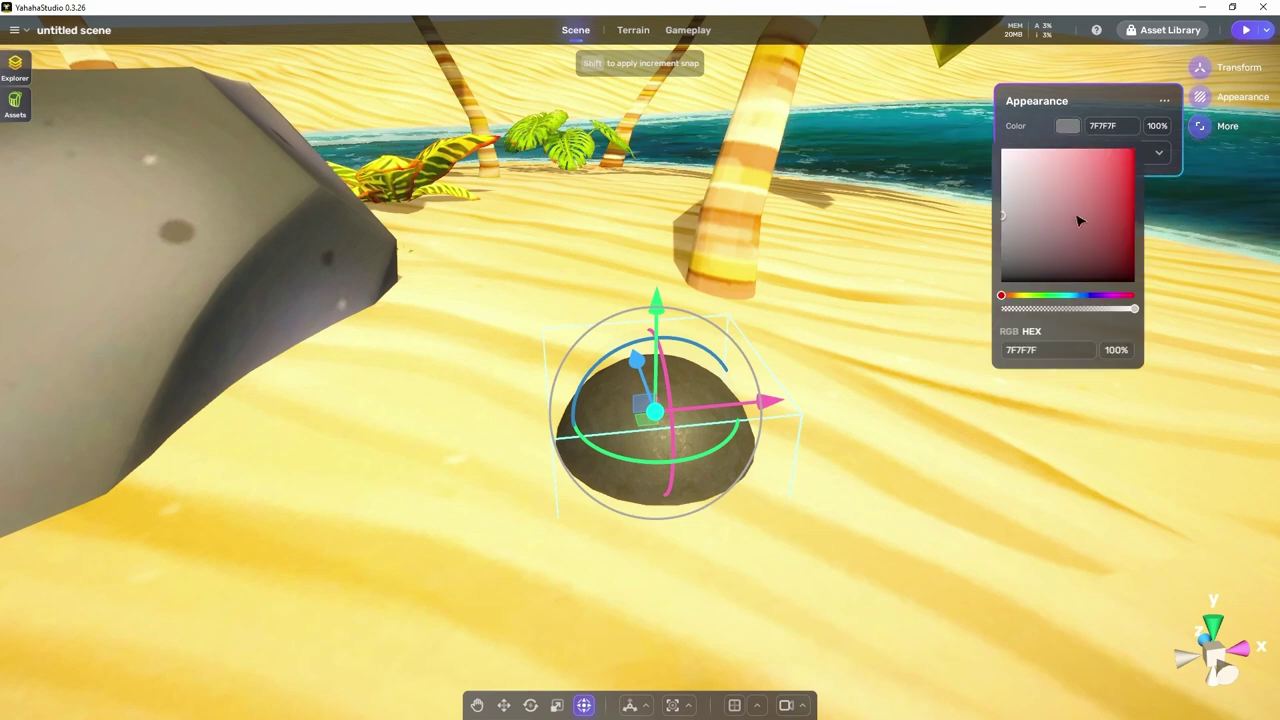
click(1125, 203)
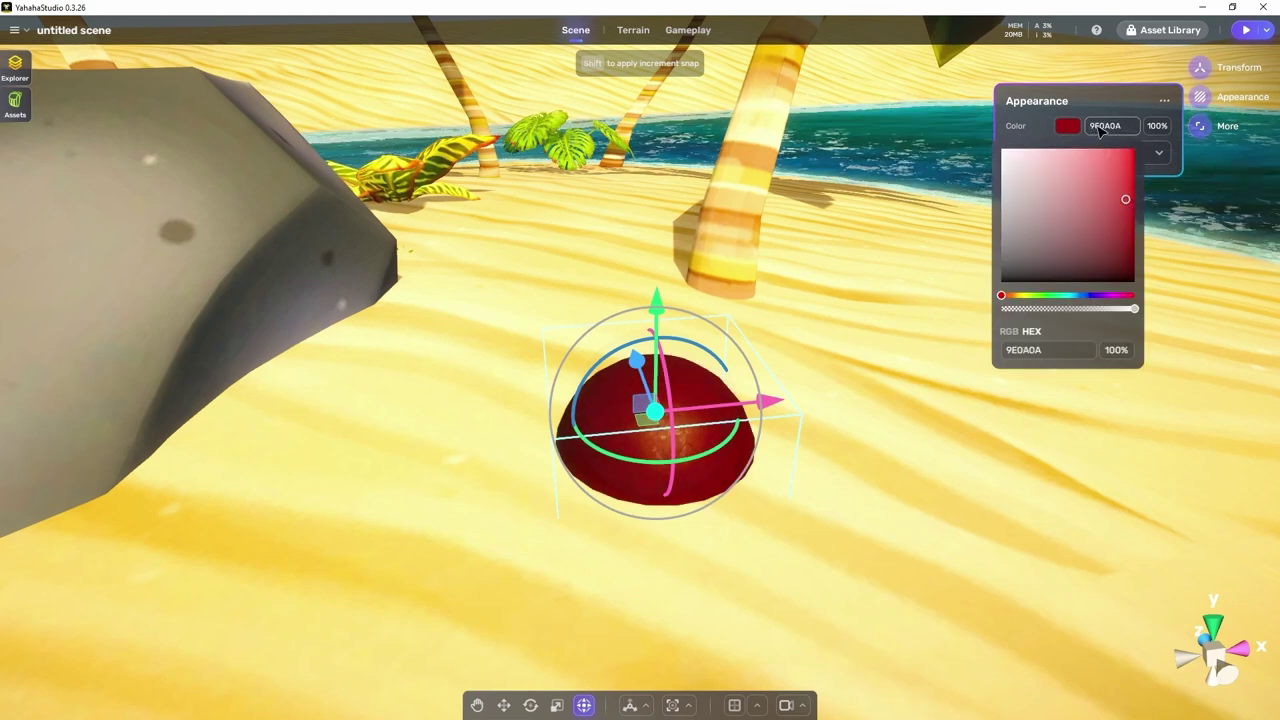
click(1150, 126)
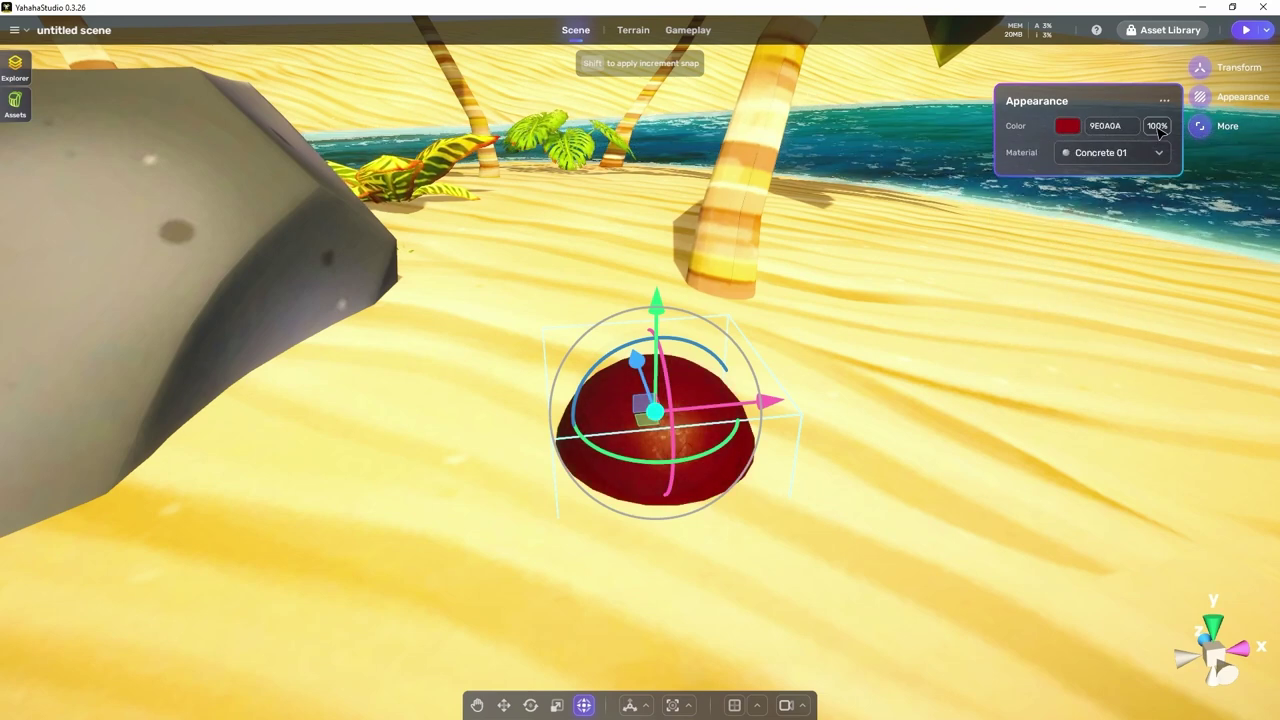
text(20)
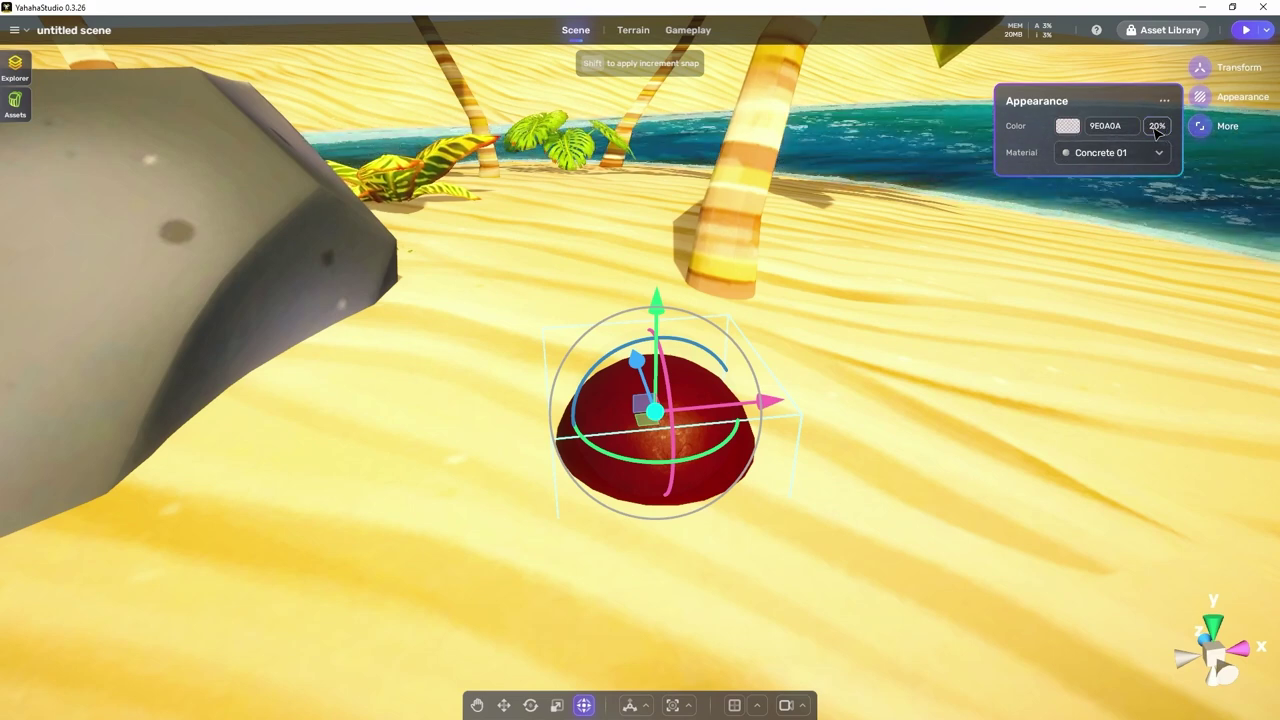
text(00)
key(Return)
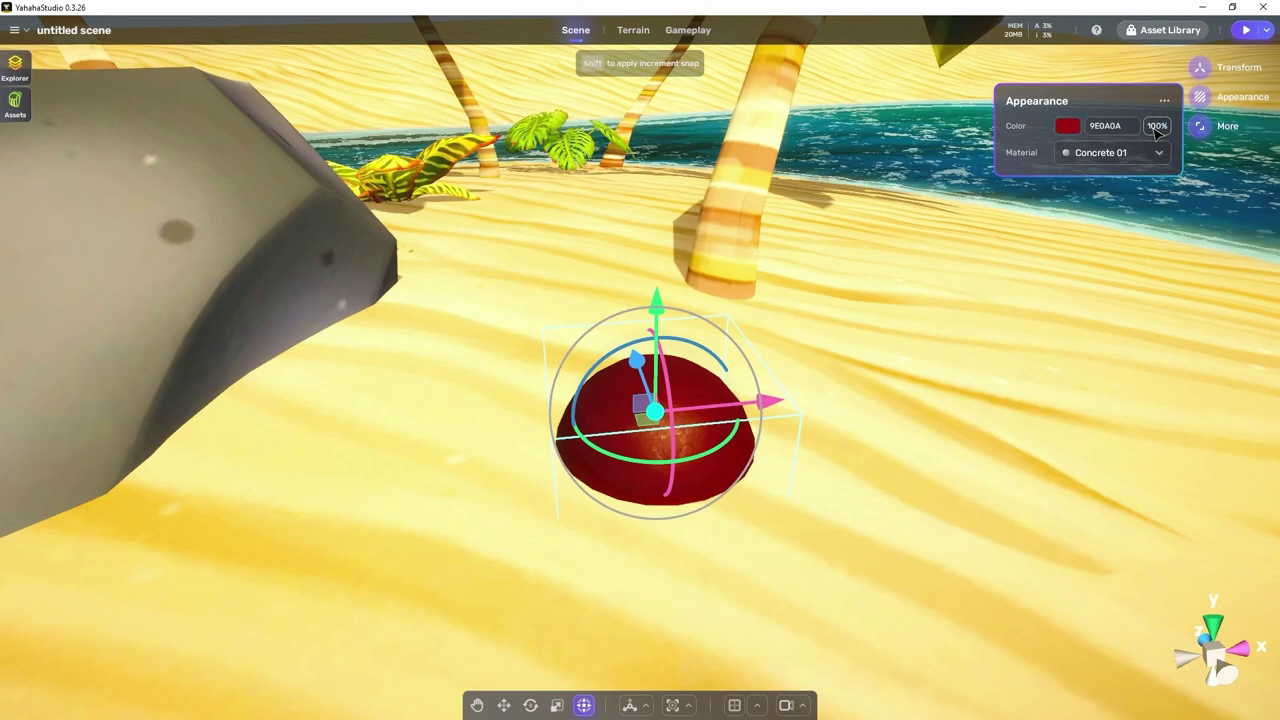
Change the dome's colour to grey 4C4C4C.
click(1066, 126)
drag(1034, 251, 1002, 241)
click(1100, 104)
Try the Stone Path and Grass C materials, then apply Concrete 02 to the dome.
click(1160, 153)
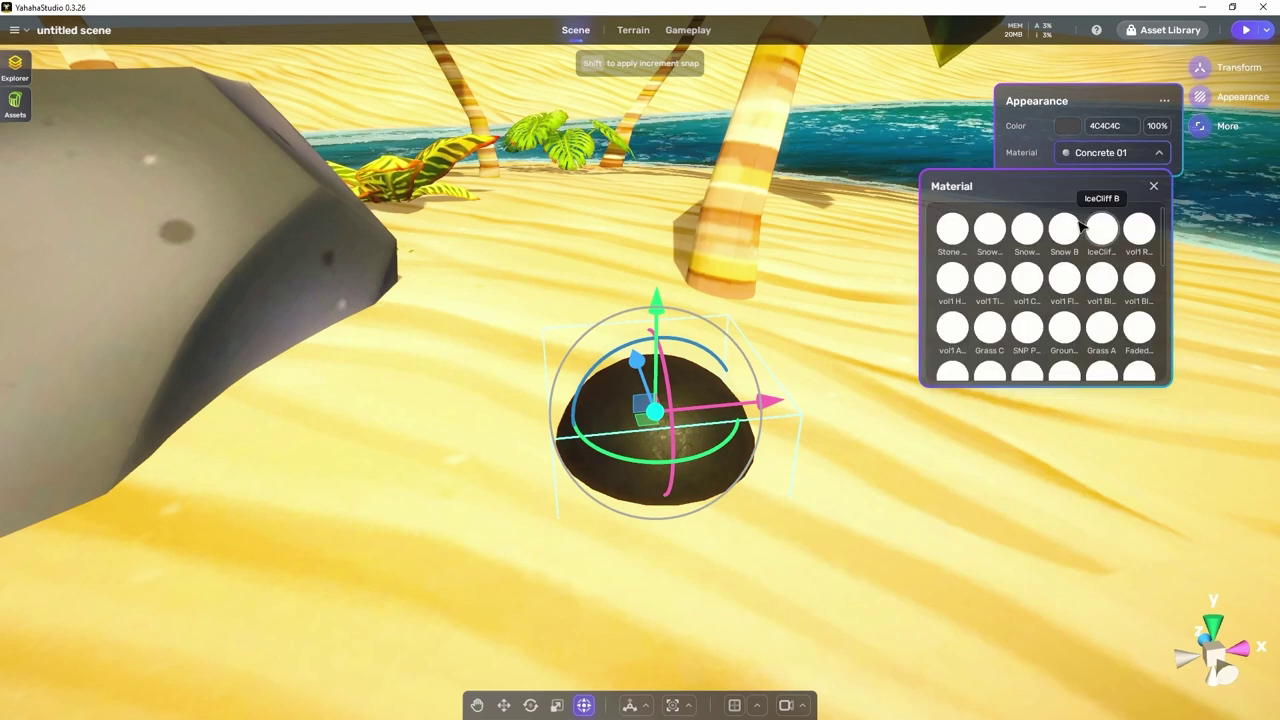
click(1023, 277)
click(1160, 153)
scroll(1100, 240, down, 1)
click(1095, 228)
click(1160, 153)
scroll(1083, 318, down, 5)
click(1101, 315)
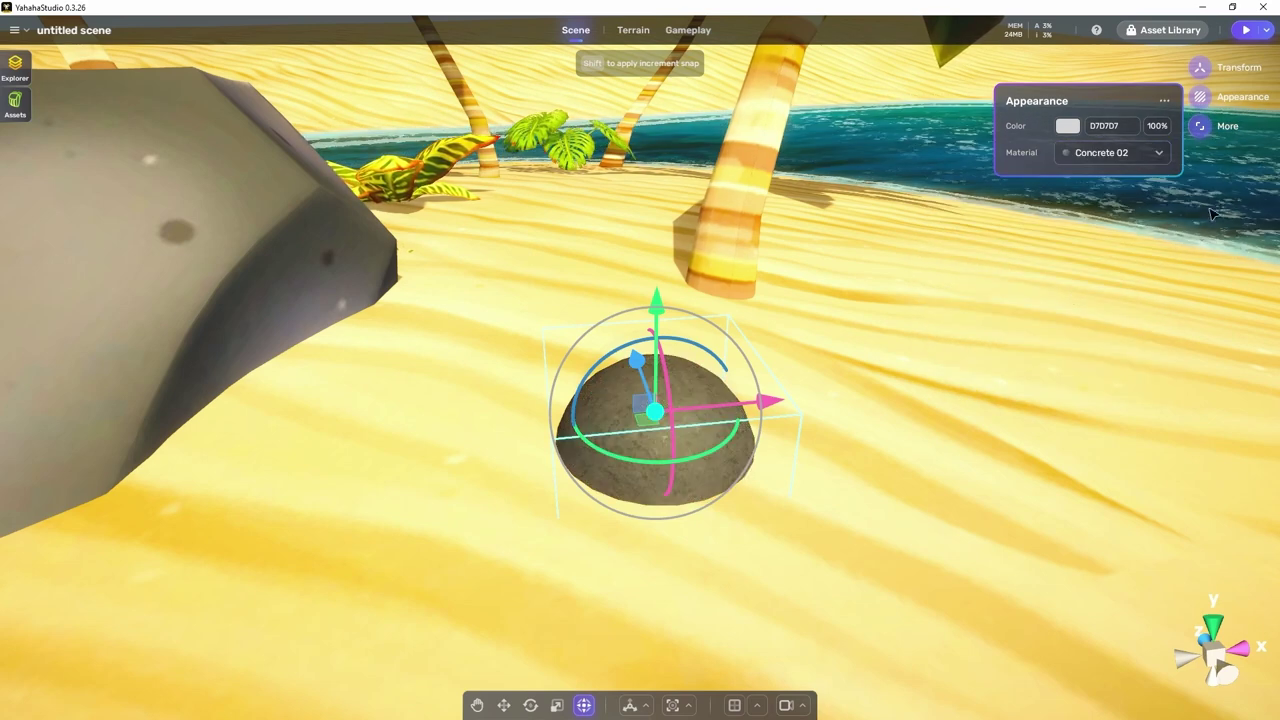
Open the dome's full properties, check the Transform and Appearance extra options, then view Gameplay.
click(1228, 127)
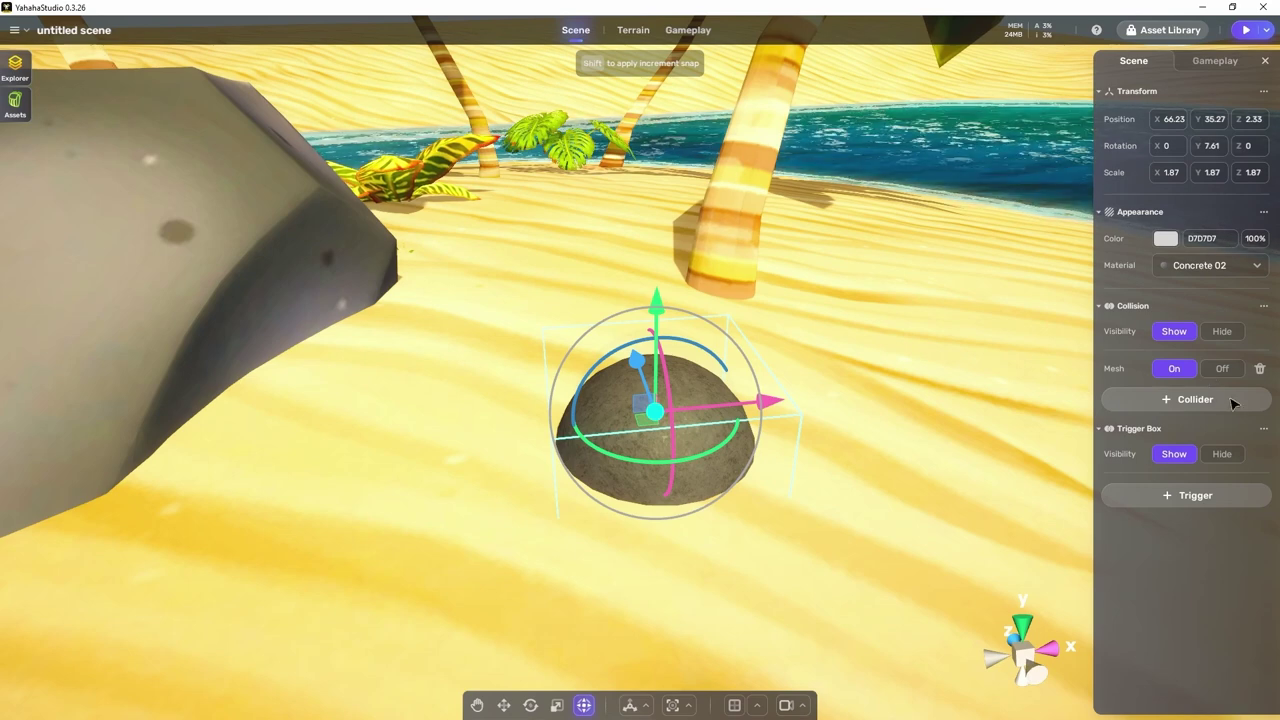
click(1263, 91)
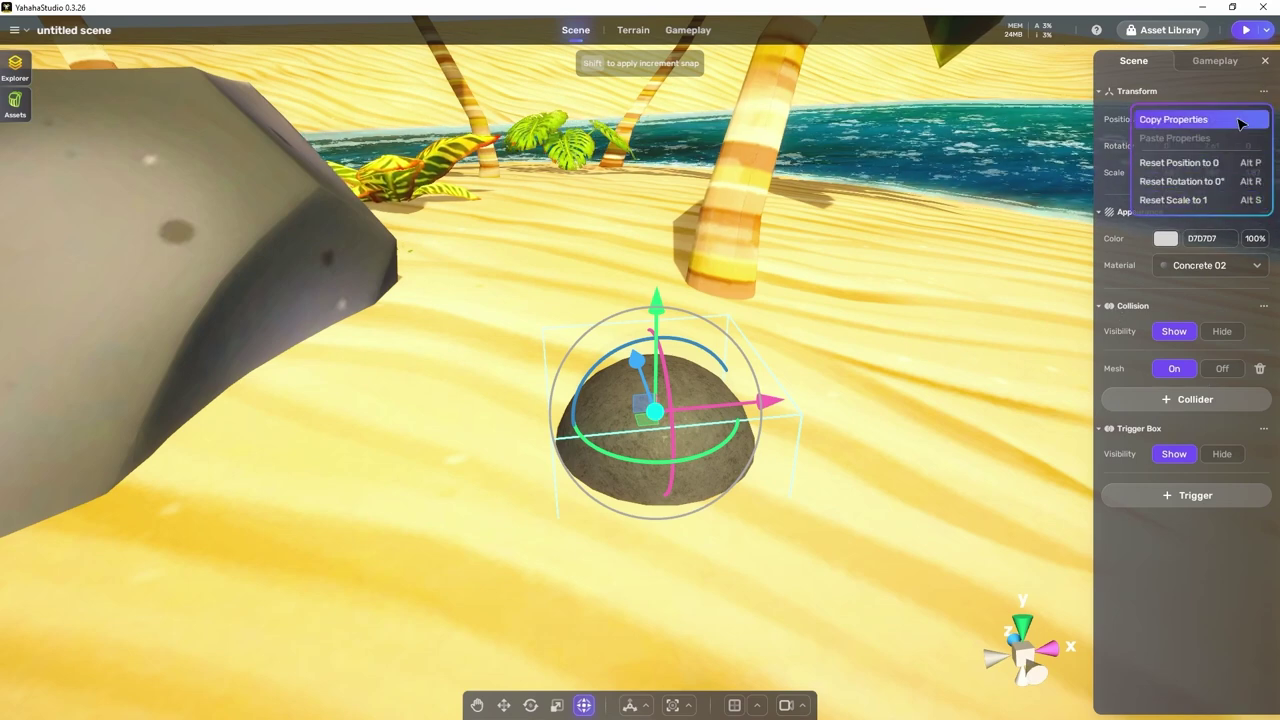
click(1217, 605)
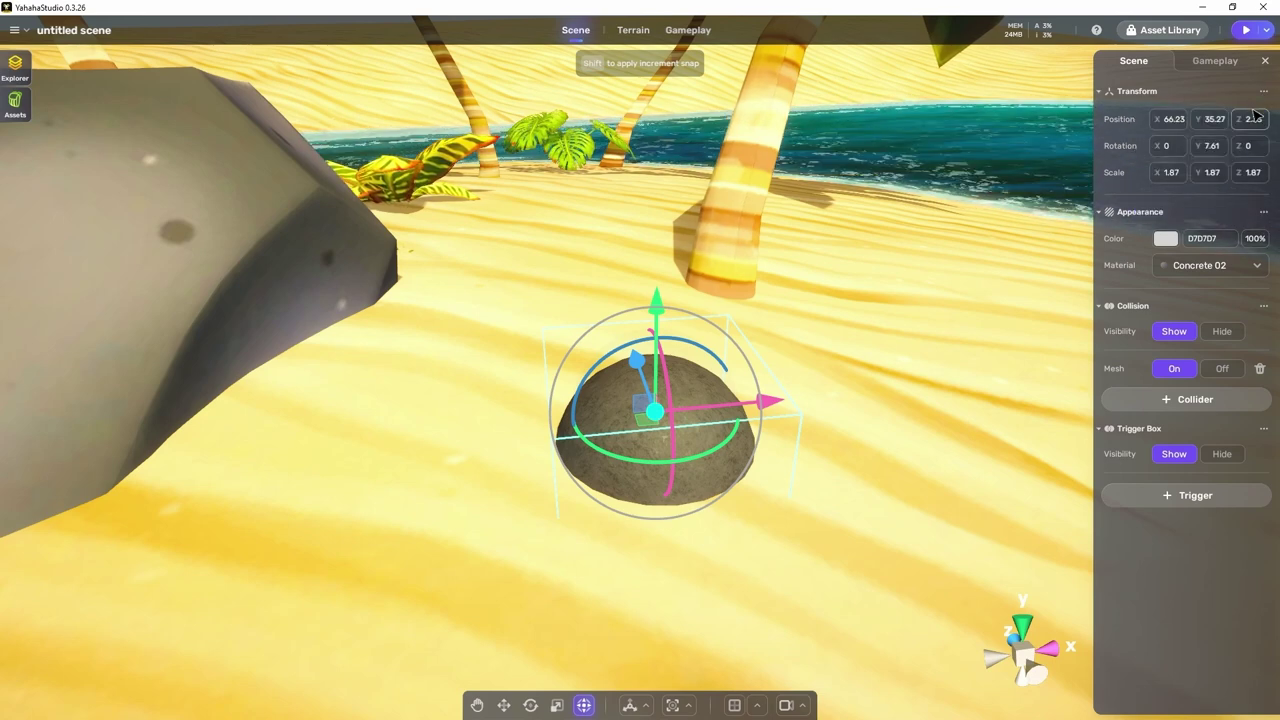
click(1263, 211)
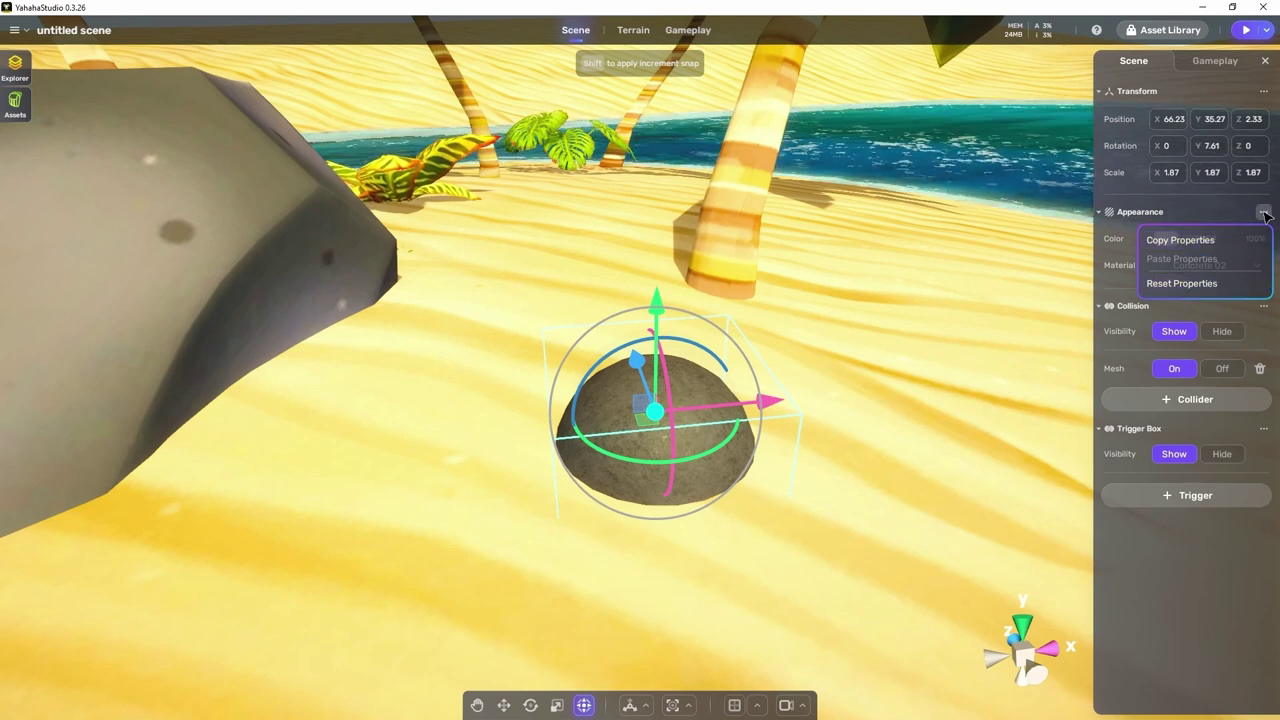
click(1185, 640)
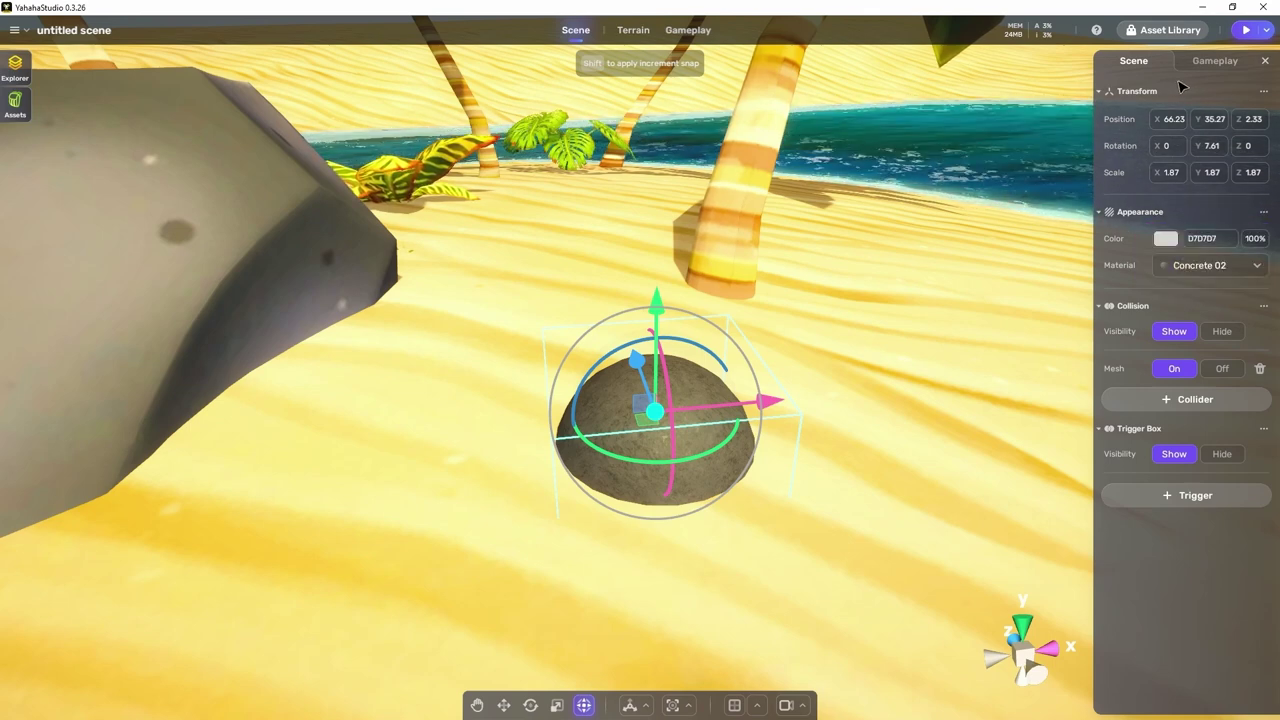
click(1212, 62)
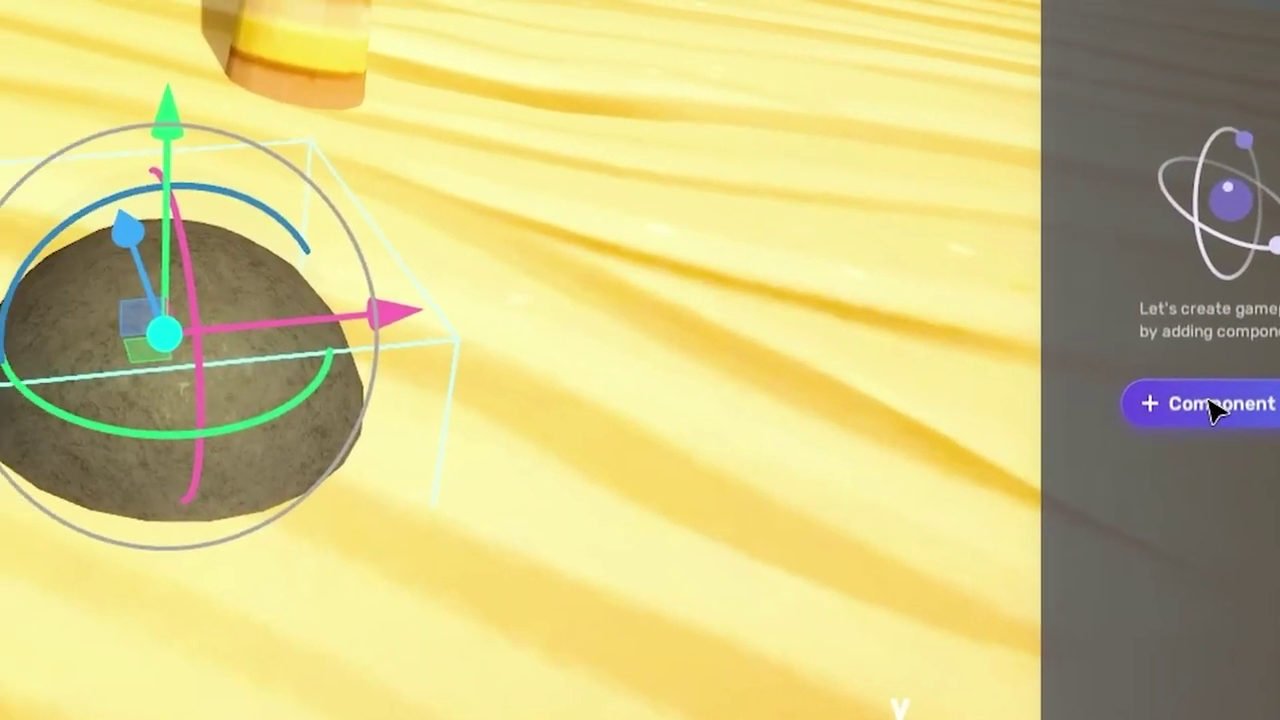
Browse the Add Components list without adding one, resize the panel, and close the properties.
click(1080, 374)
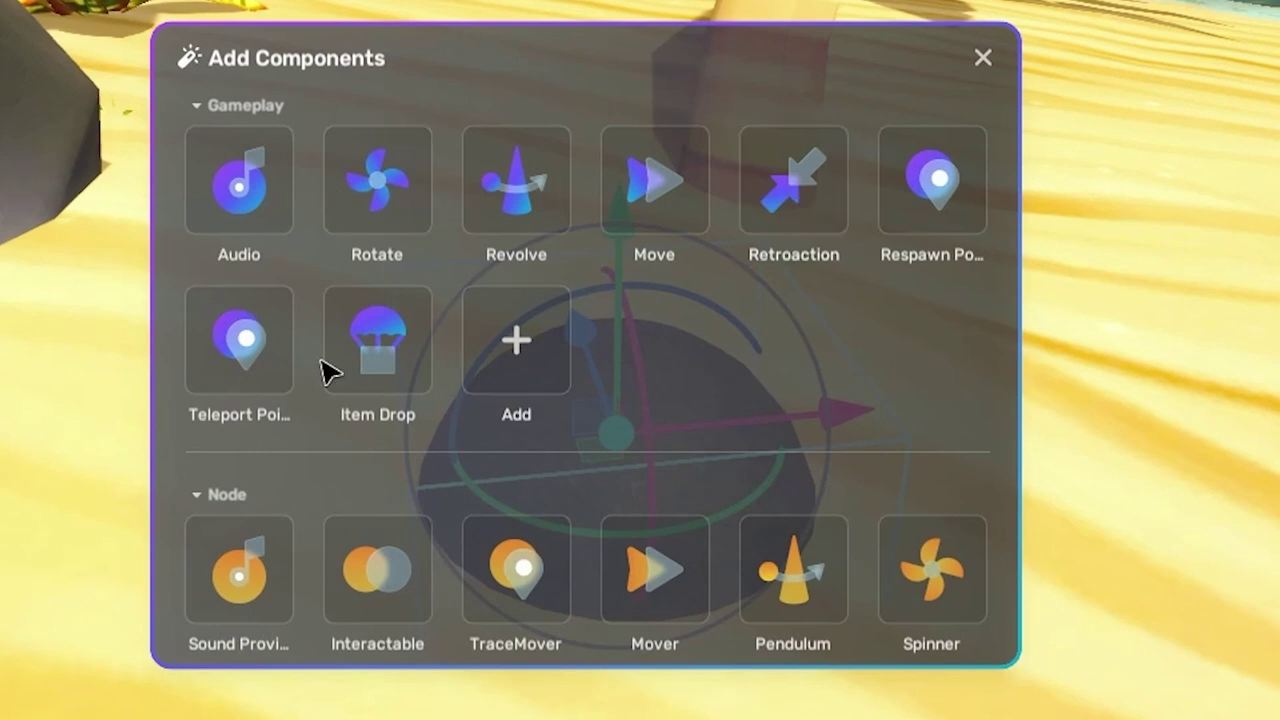
scroll(878, 518, down, 3)
scroll(880, 480, up, 3)
click(982, 61)
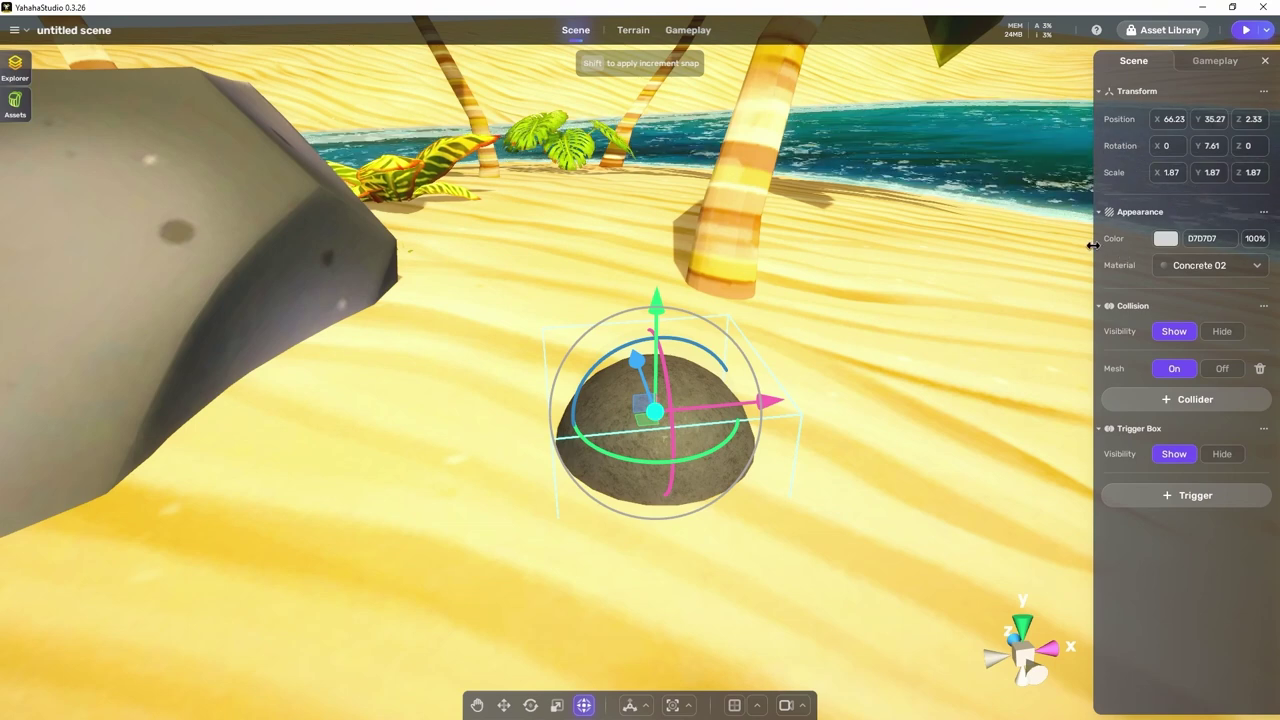
mouse_move(1093, 245)
mouse_down()
mouse_move(837, 249)
mouse_move(1066, 260)
mouse_move(923, 264)
mouse_move(1094, 262)
mouse_up()
click(20, 611)
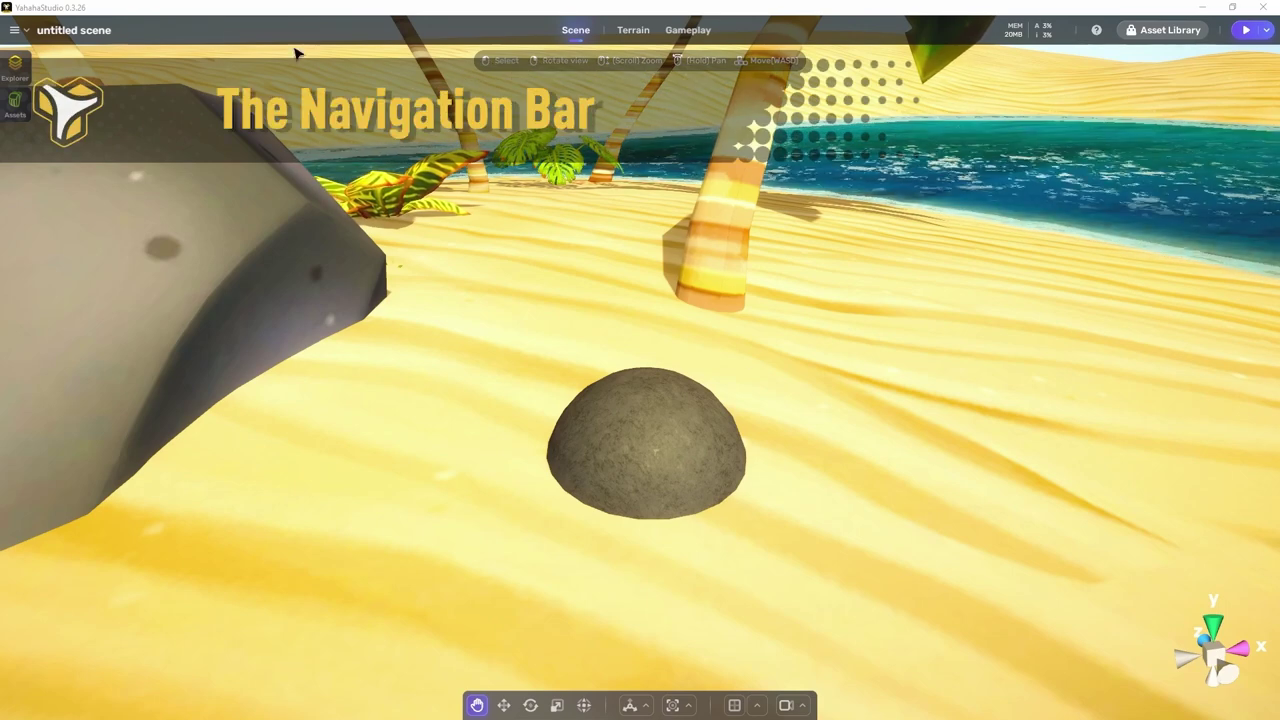
Rename the scene from 'untitled scene' to 'New Scene'.
click(118, 38)
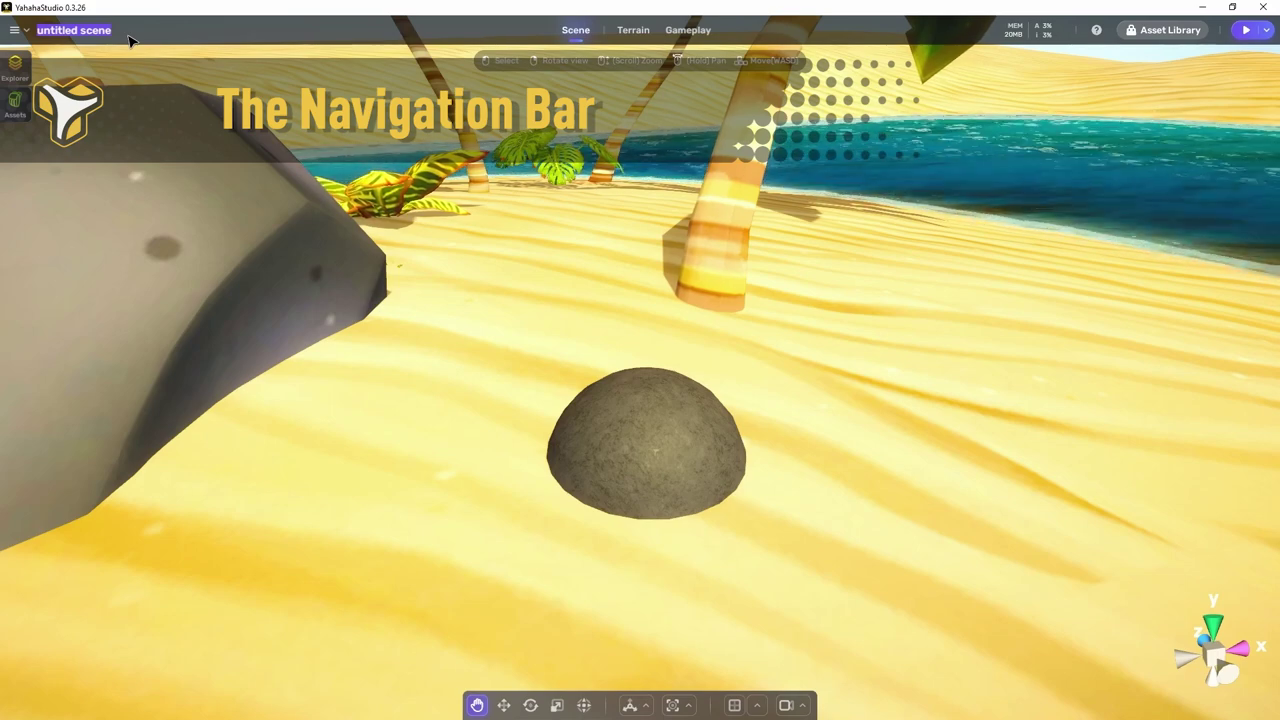
text(New S)
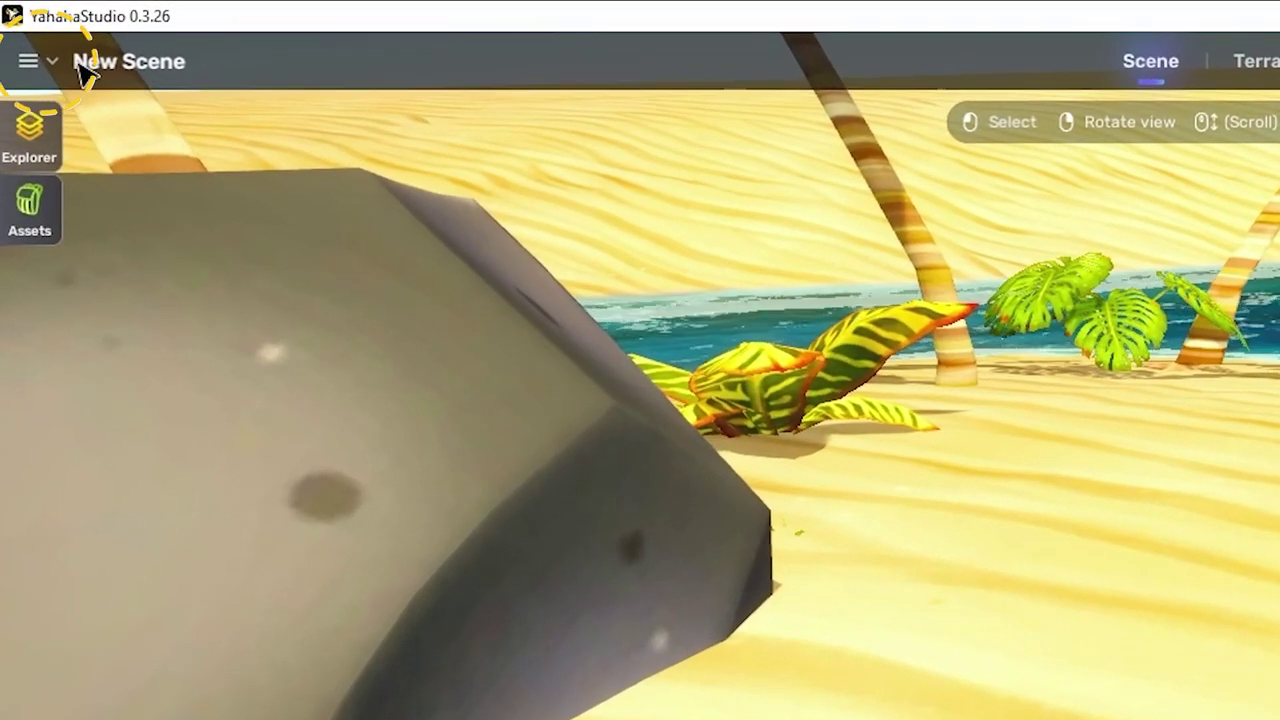
Save the scene, play-test it with Ctrl+P running the character forward, then exit play mode.
click(26, 30)
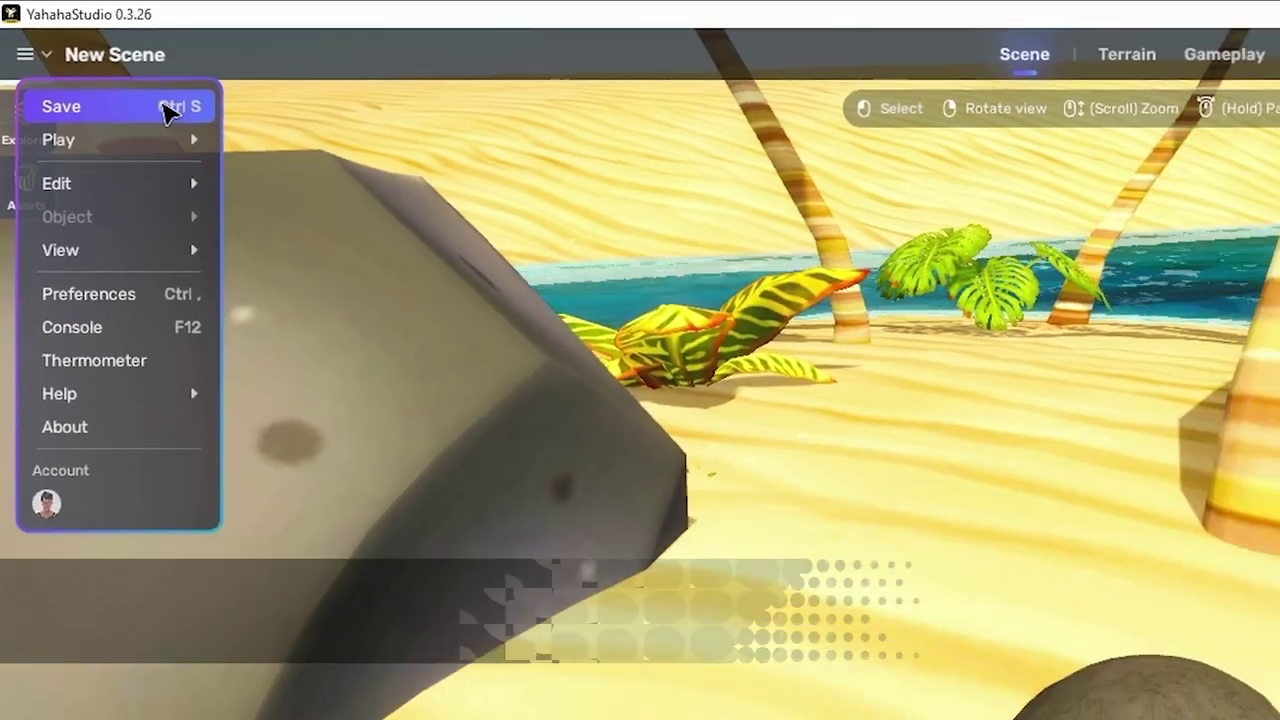
click(140, 121)
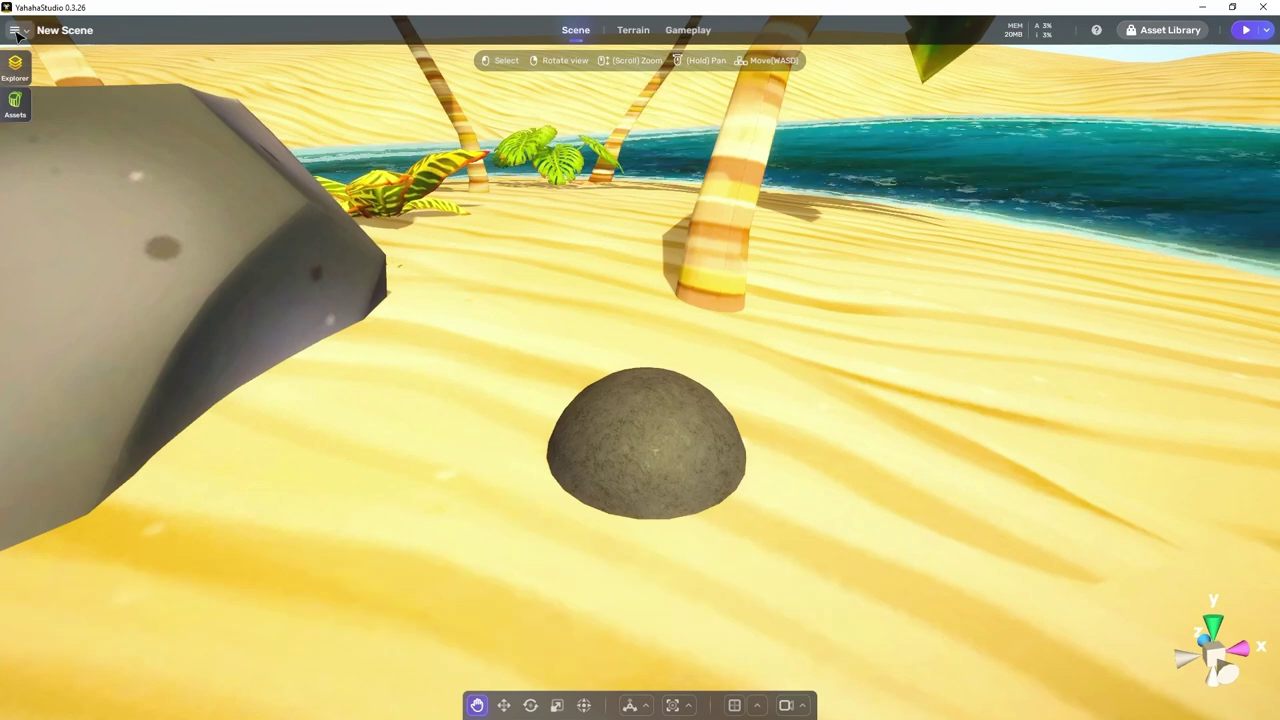
click(14, 30)
mouse_move(34, 80)
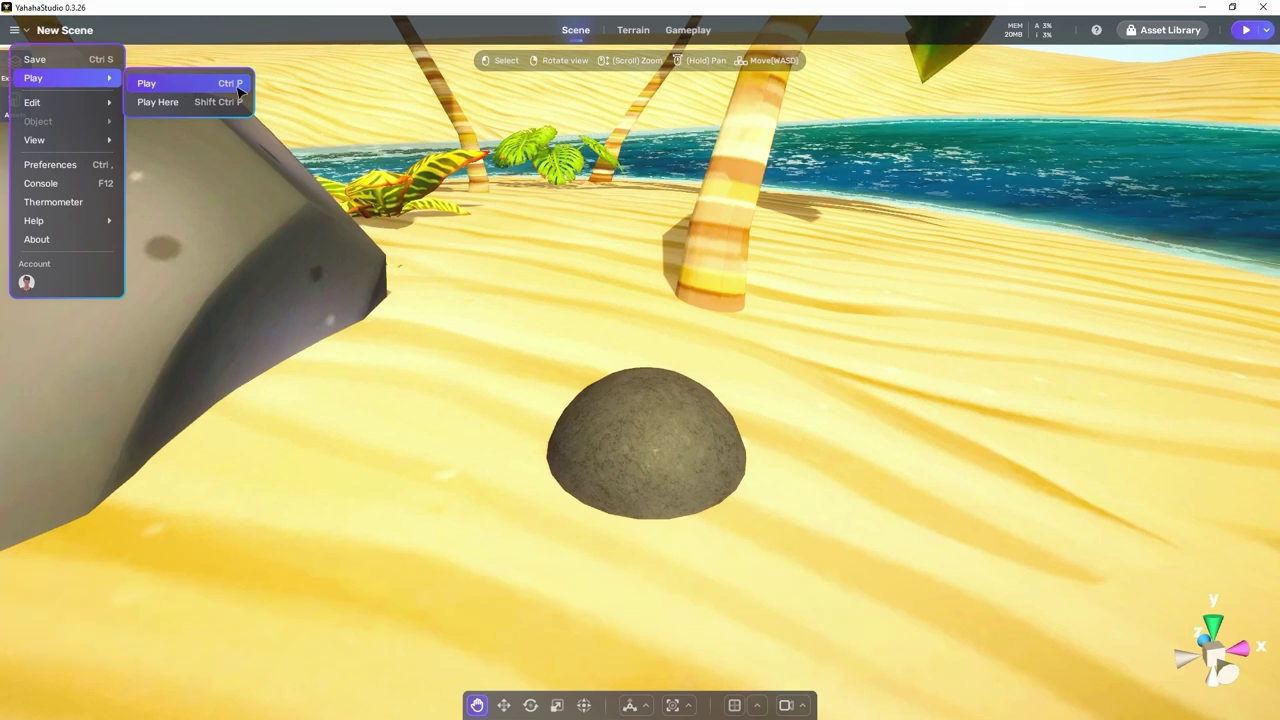
key(ctrl+p)
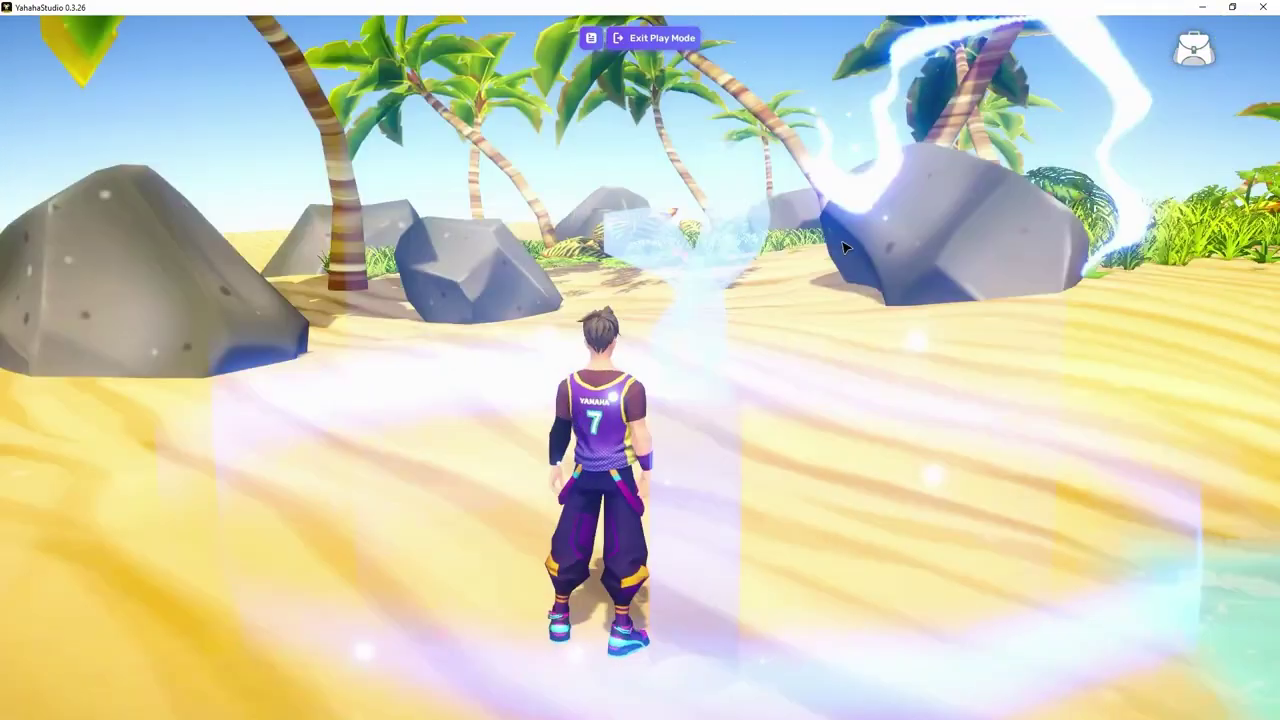
right_drag(843, 249, 151, 277)
key(w)
click(640, 40)
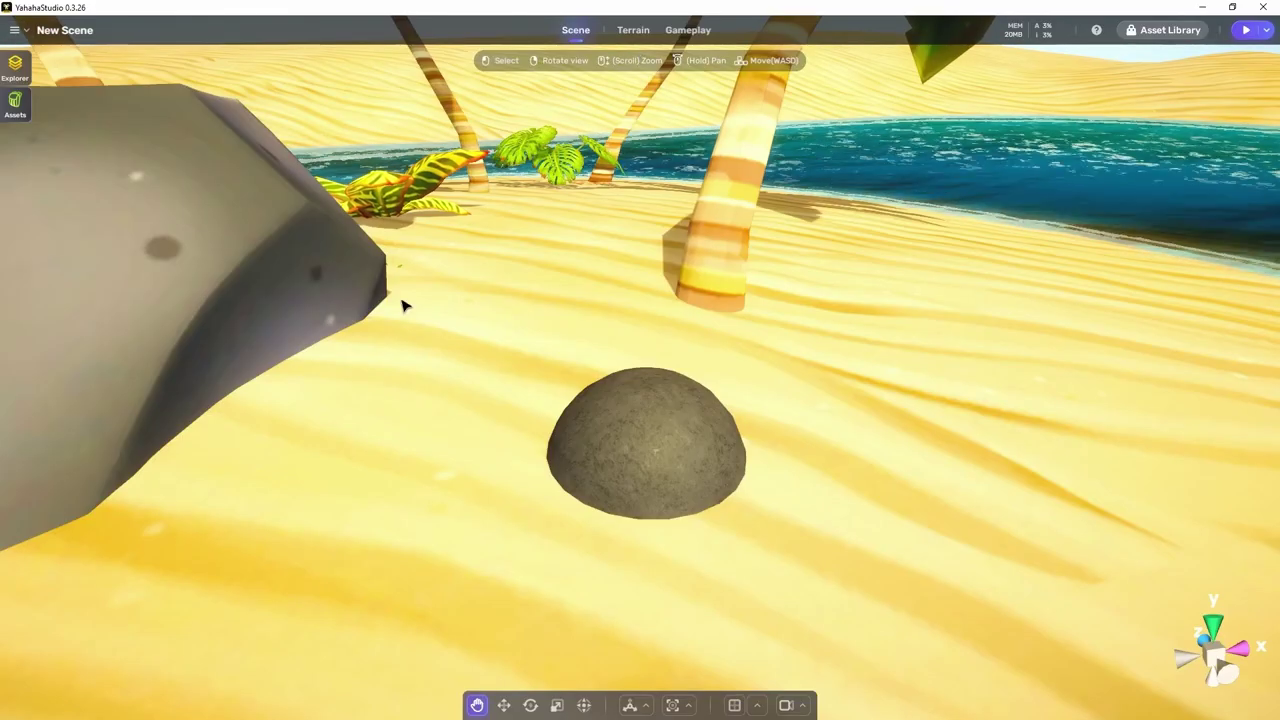
Play the scene from the current view with Play Here, then exit play mode.
click(15, 30)
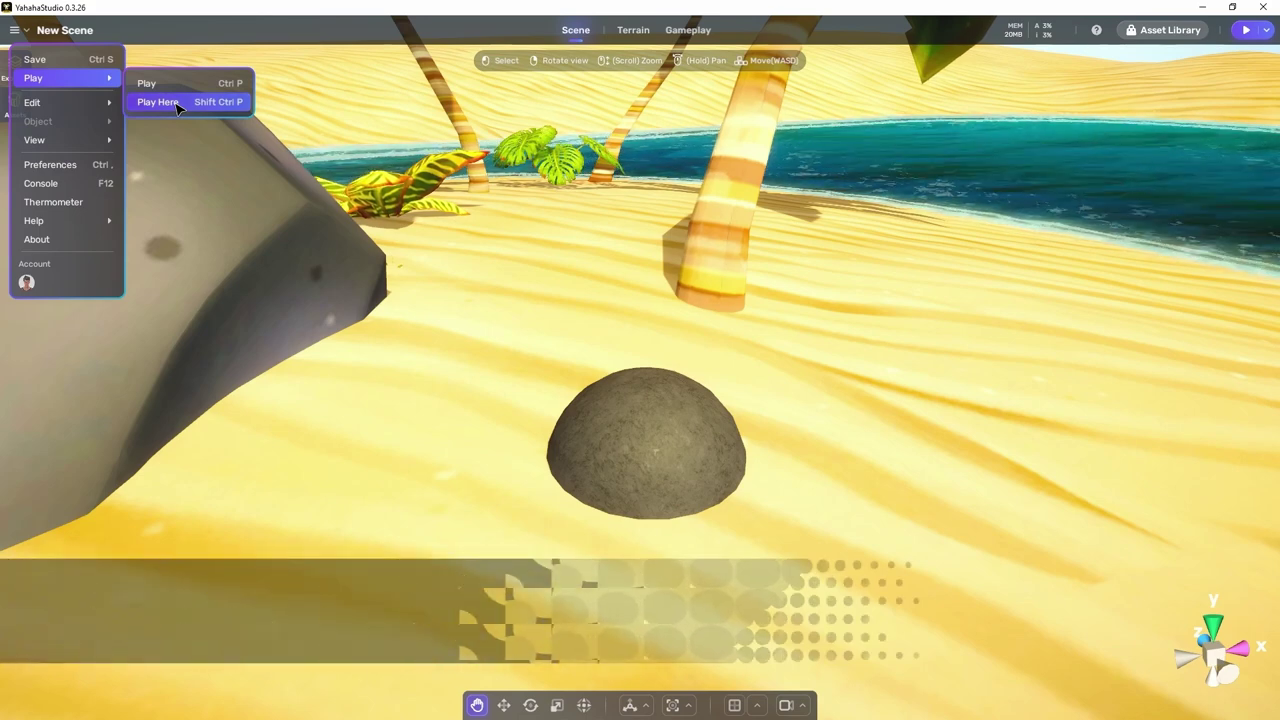
click(160, 102)
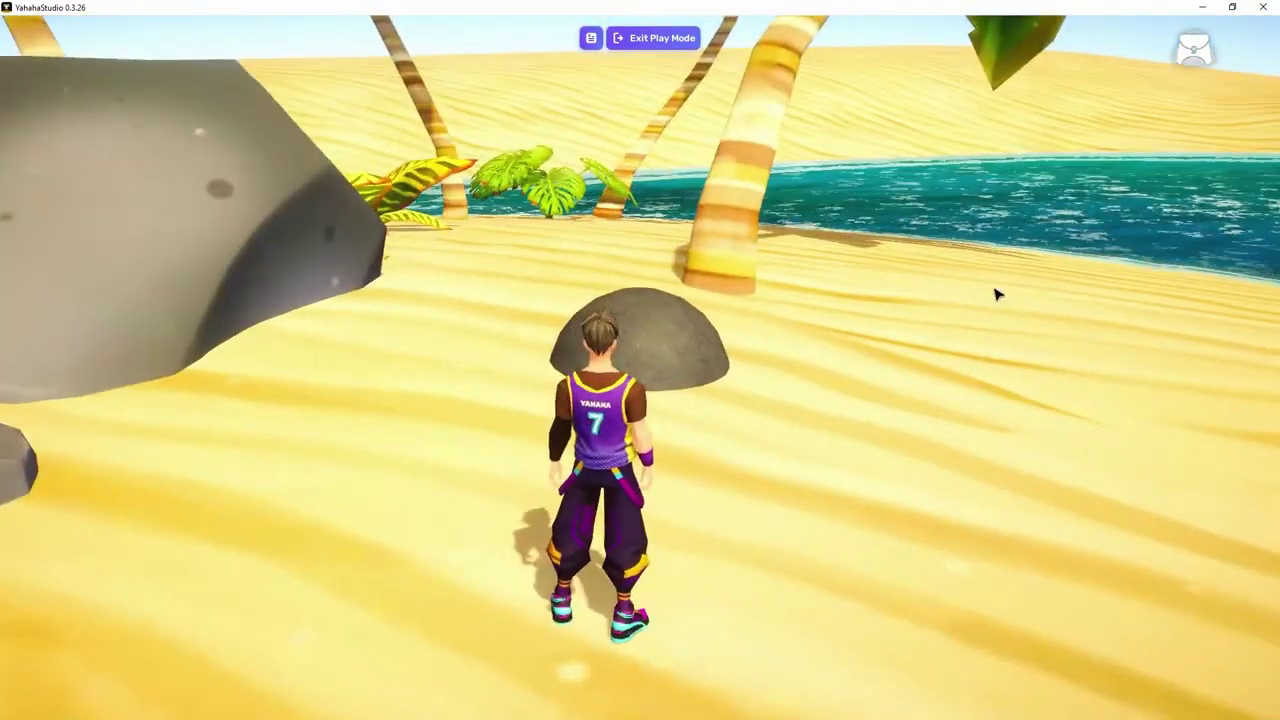
click(655, 38)
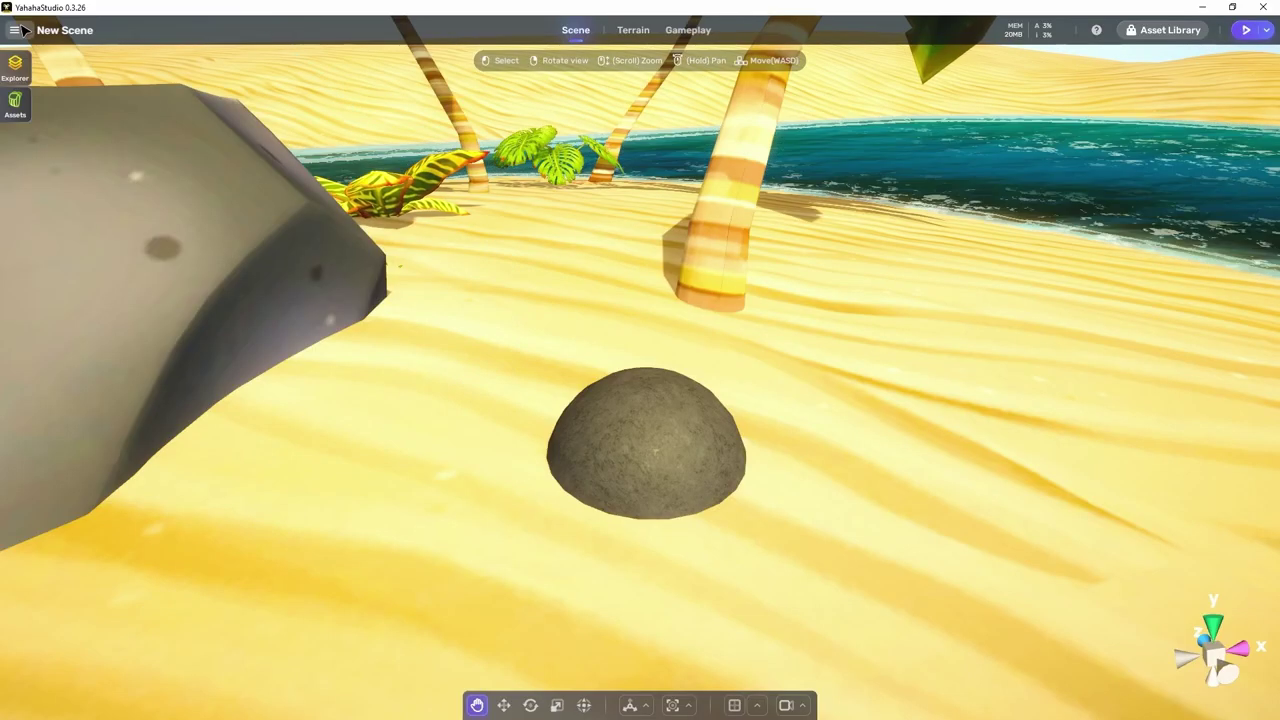
Select the dome rock, clear it with Edit > Select None, then select the rock again.
click(15, 30)
mouse_move(48, 84)
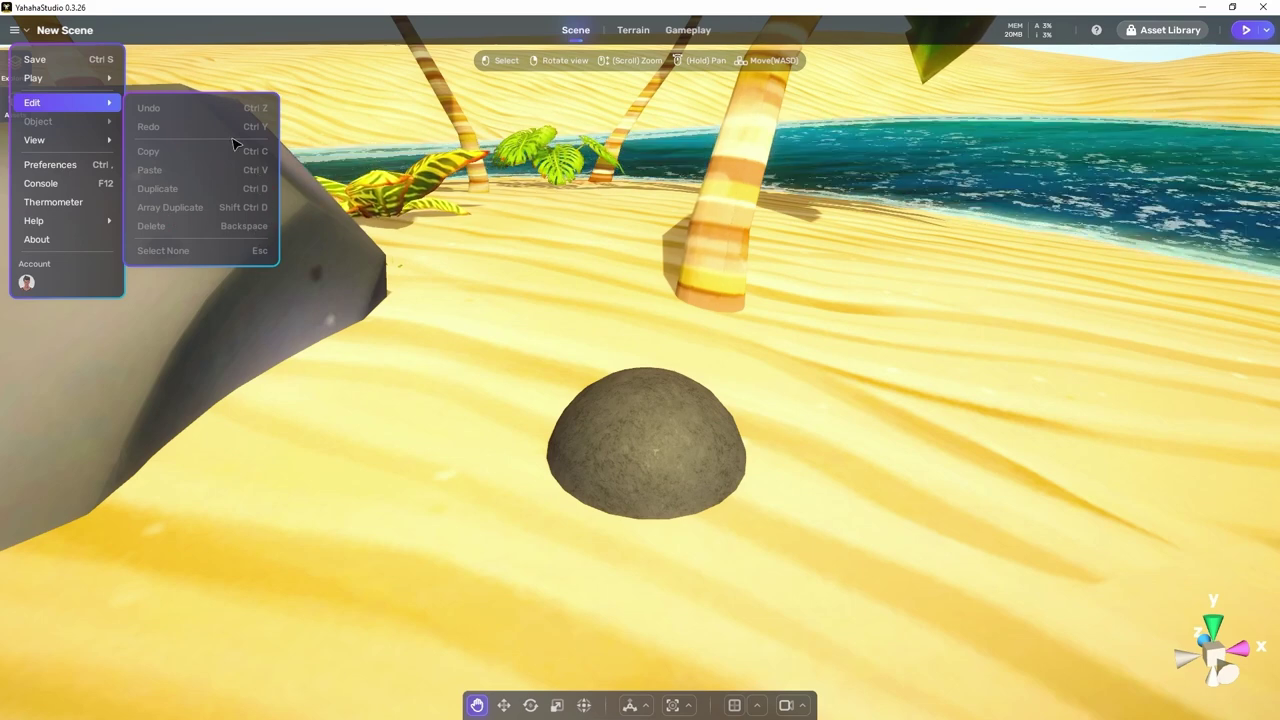
click(167, 262)
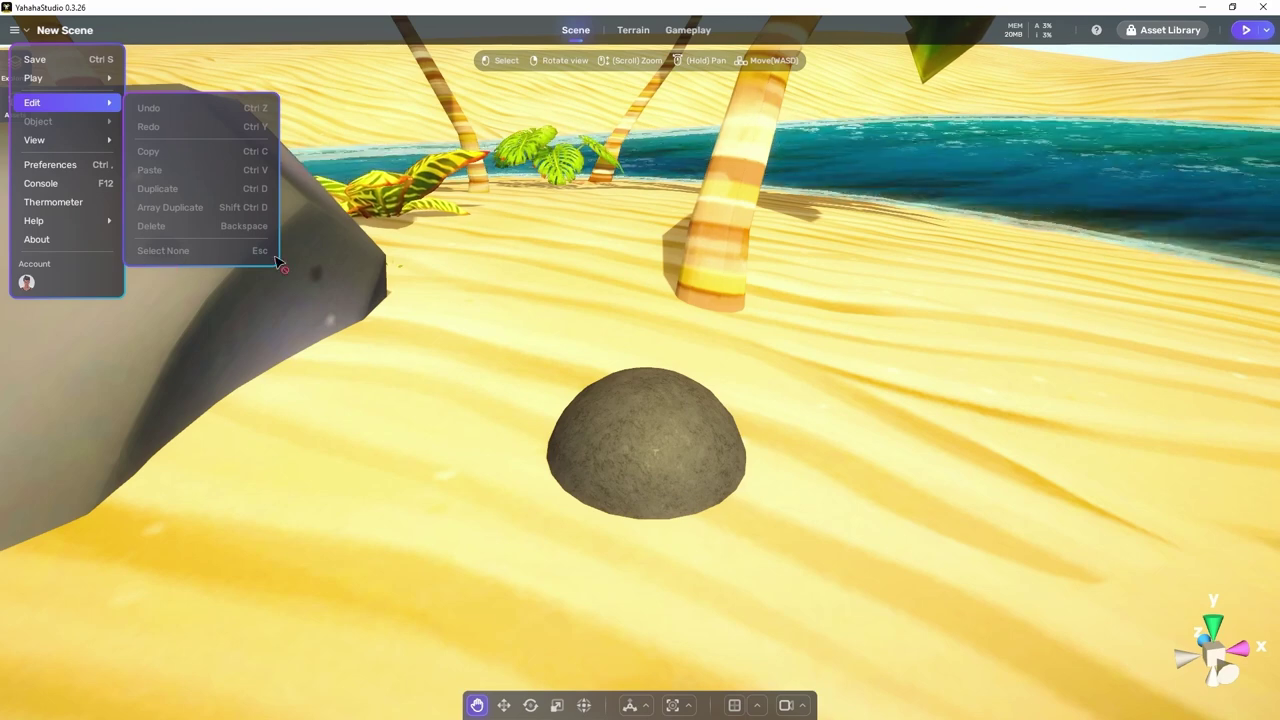
click(644, 394)
click(14, 30)
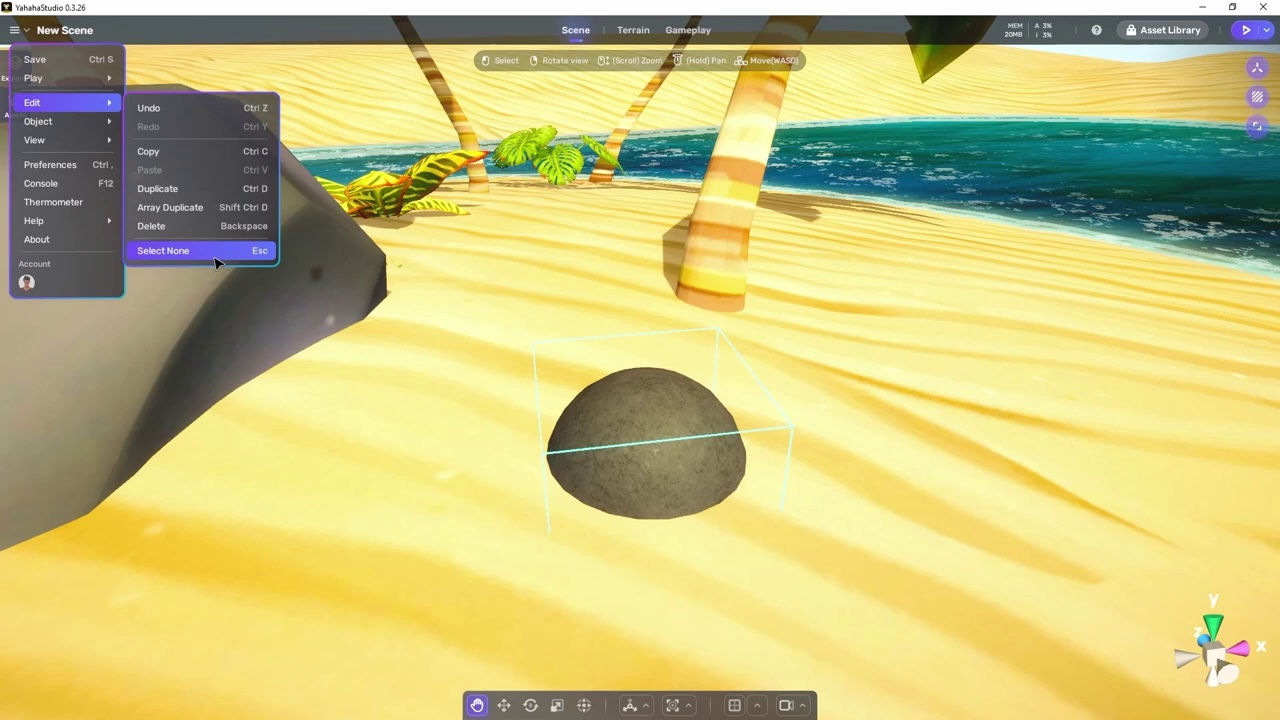
click(215, 251)
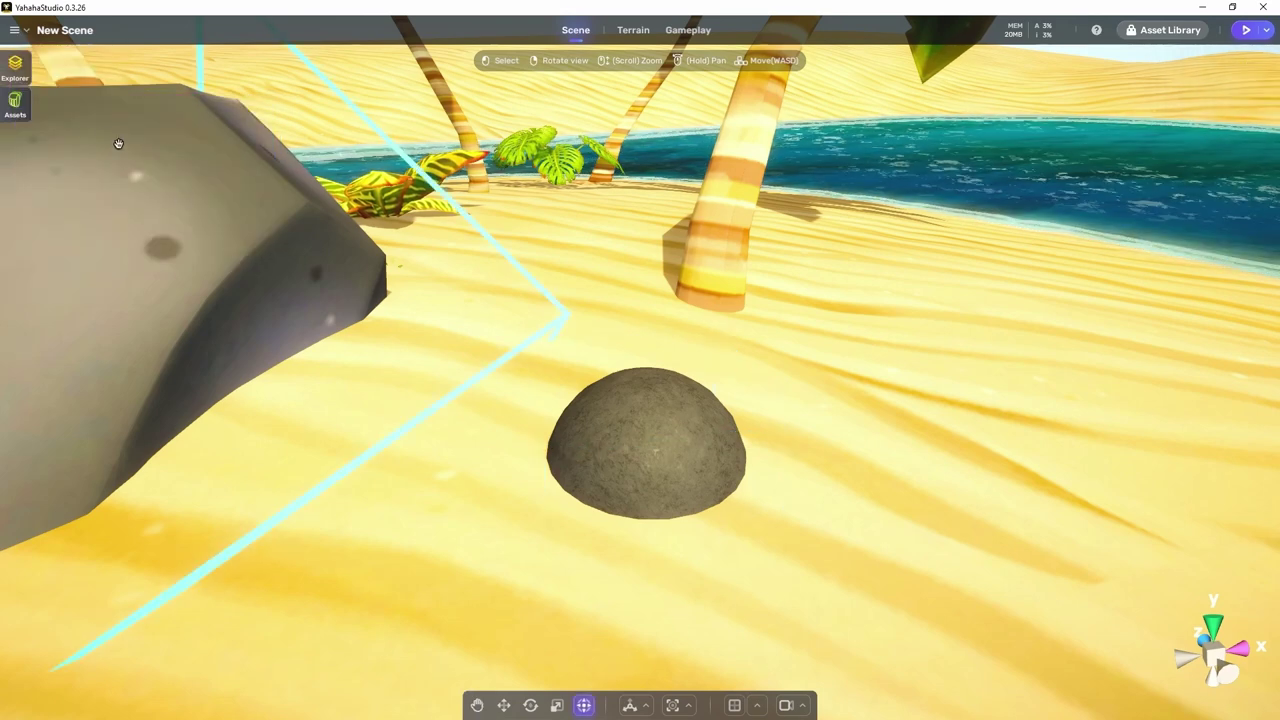
click(17, 30)
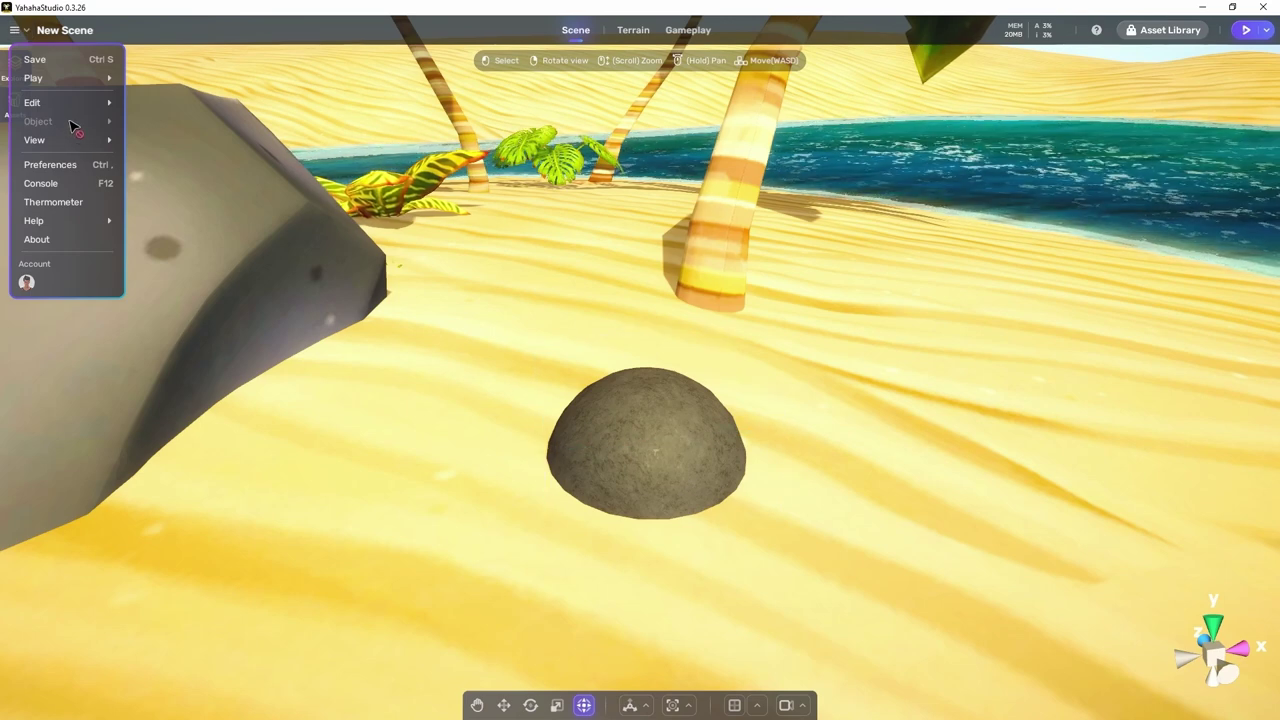
click(651, 417)
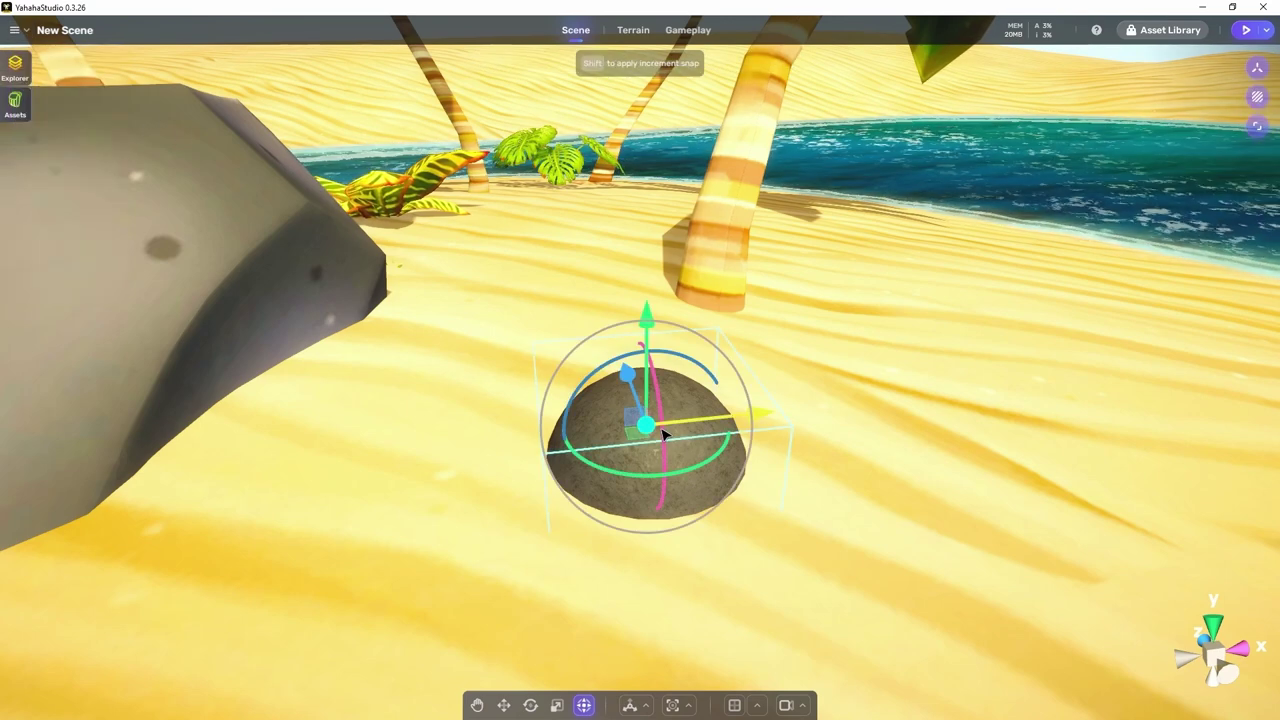
Focus the camera on the selected rock, then switch the view to Top Bar View.
click(20, 30)
mouse_move(95, 123)
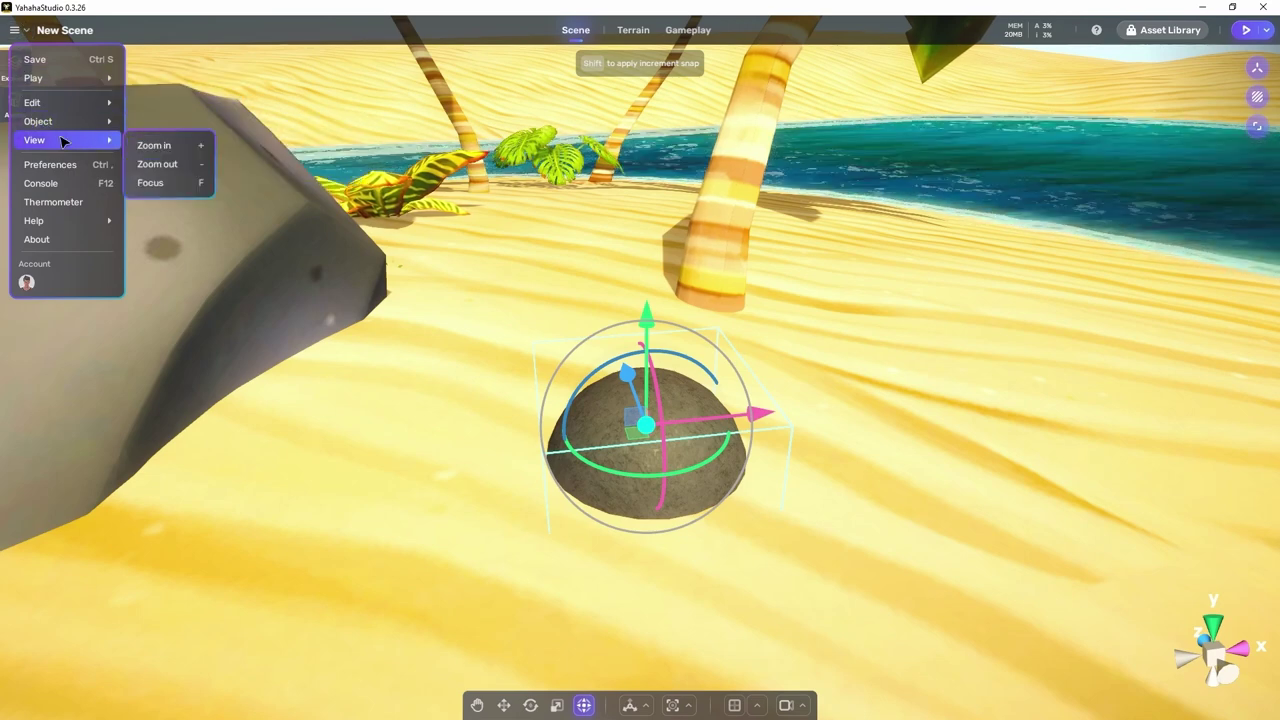
click(151, 183)
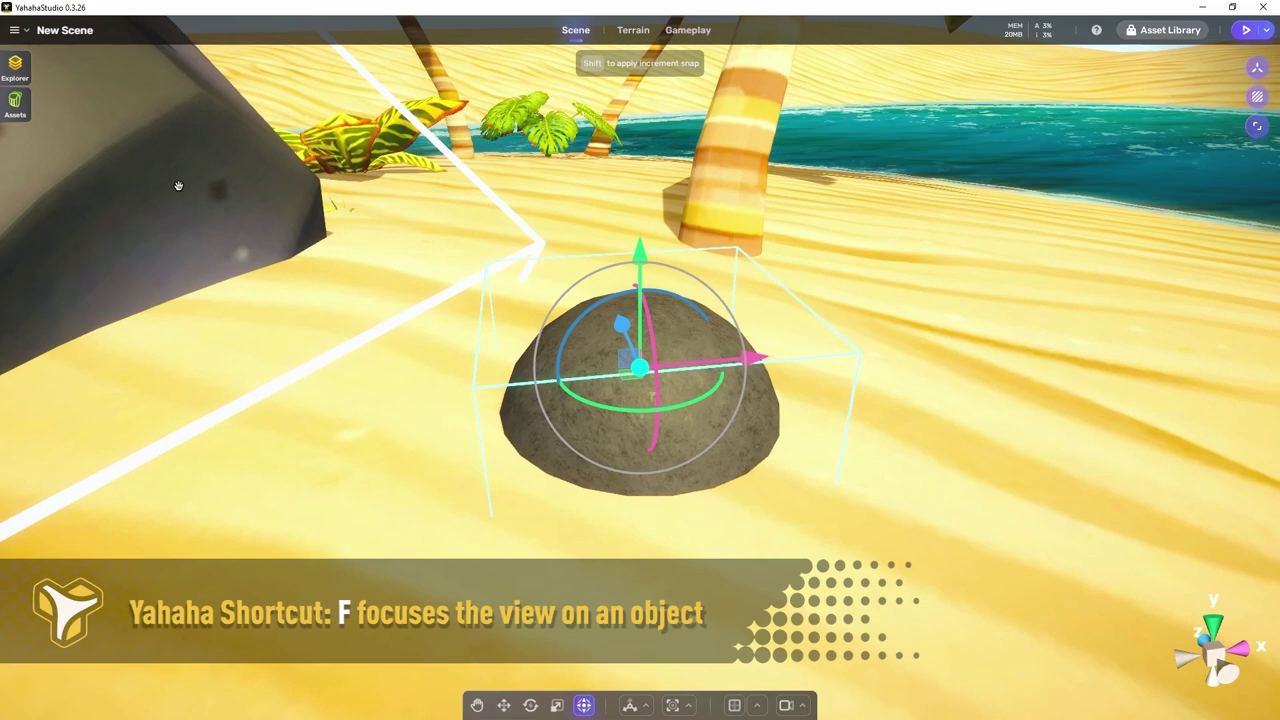
click(801, 704)
click(805, 650)
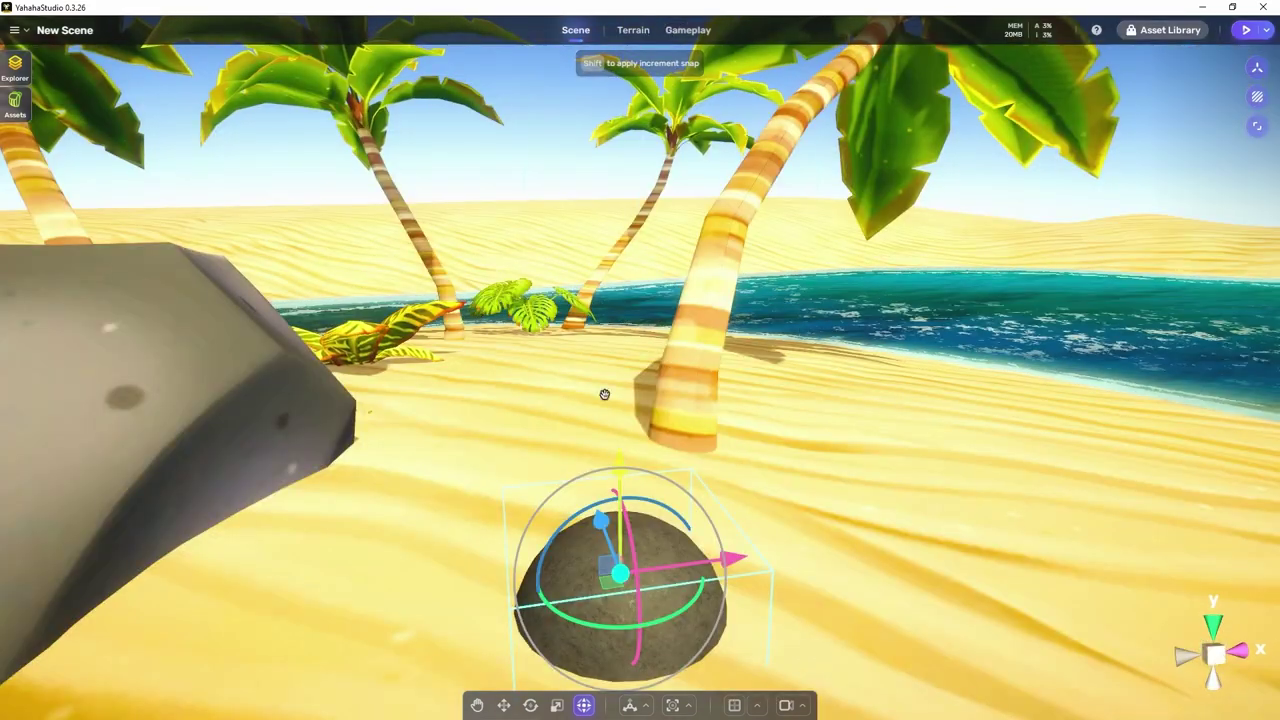
Zoom the scene camera in and then back out using View menu commands.
click(14, 30)
mouse_move(34, 140)
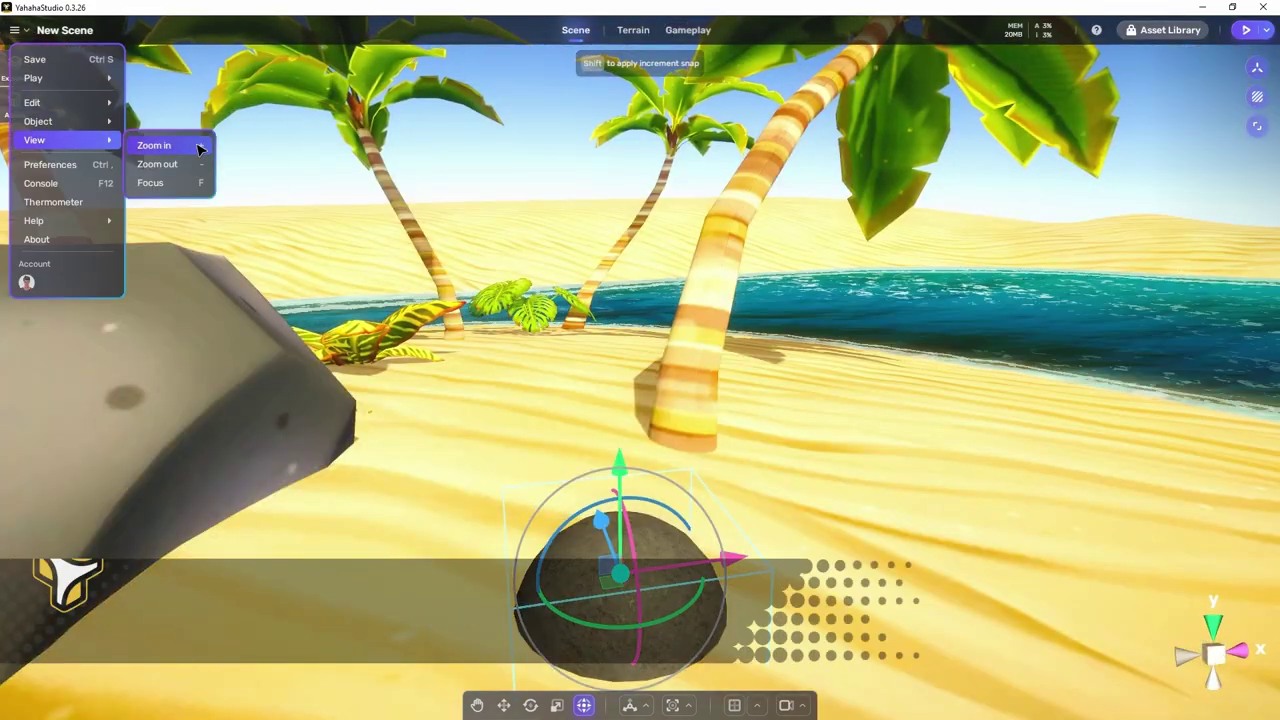
click(152, 143)
click(28, 32)
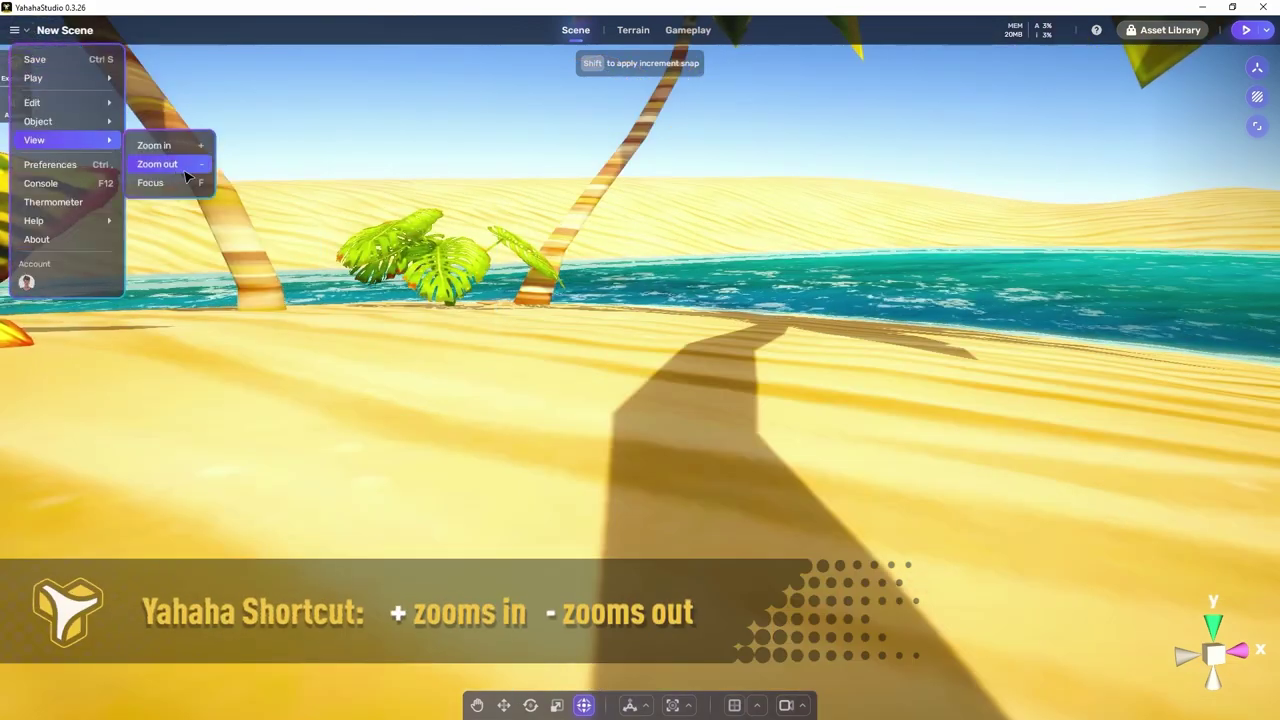
click(190, 178)
Refocus the camera on the rock and return it to Top Bar View.
click(14, 30)
mouse_move(65, 124)
mouse_move(34, 140)
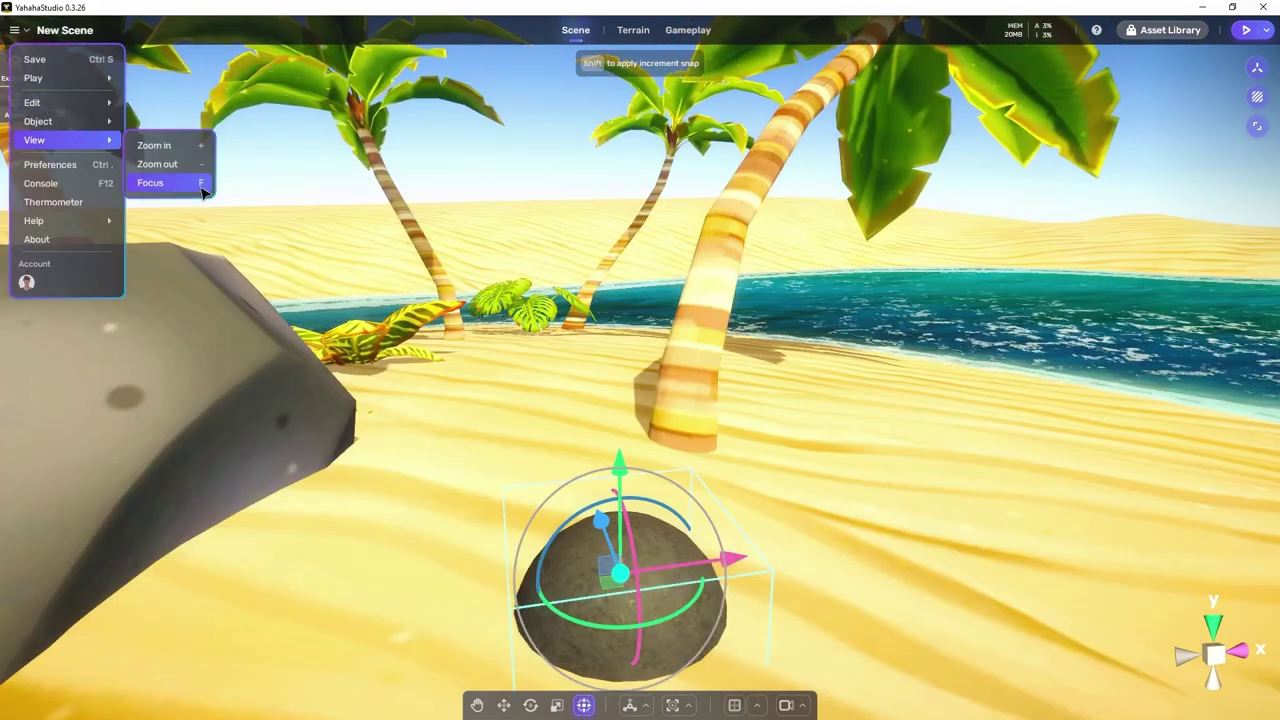
click(160, 179)
click(802, 705)
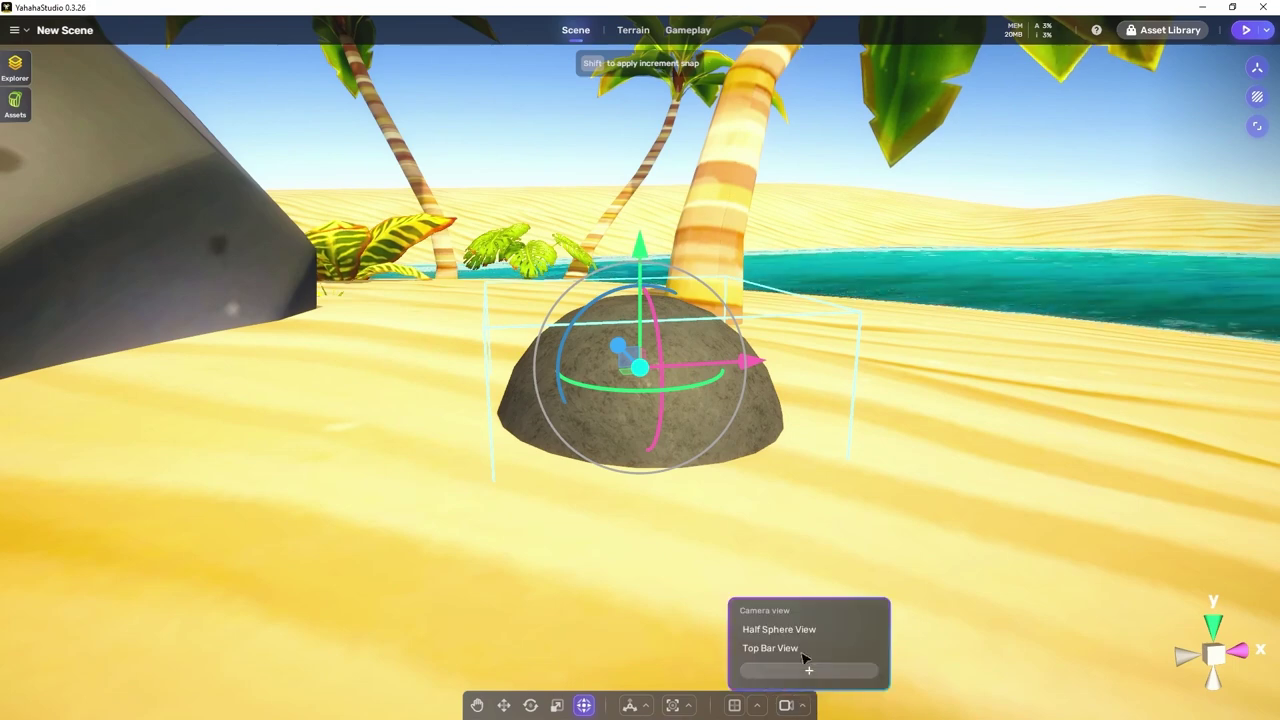
click(806, 649)
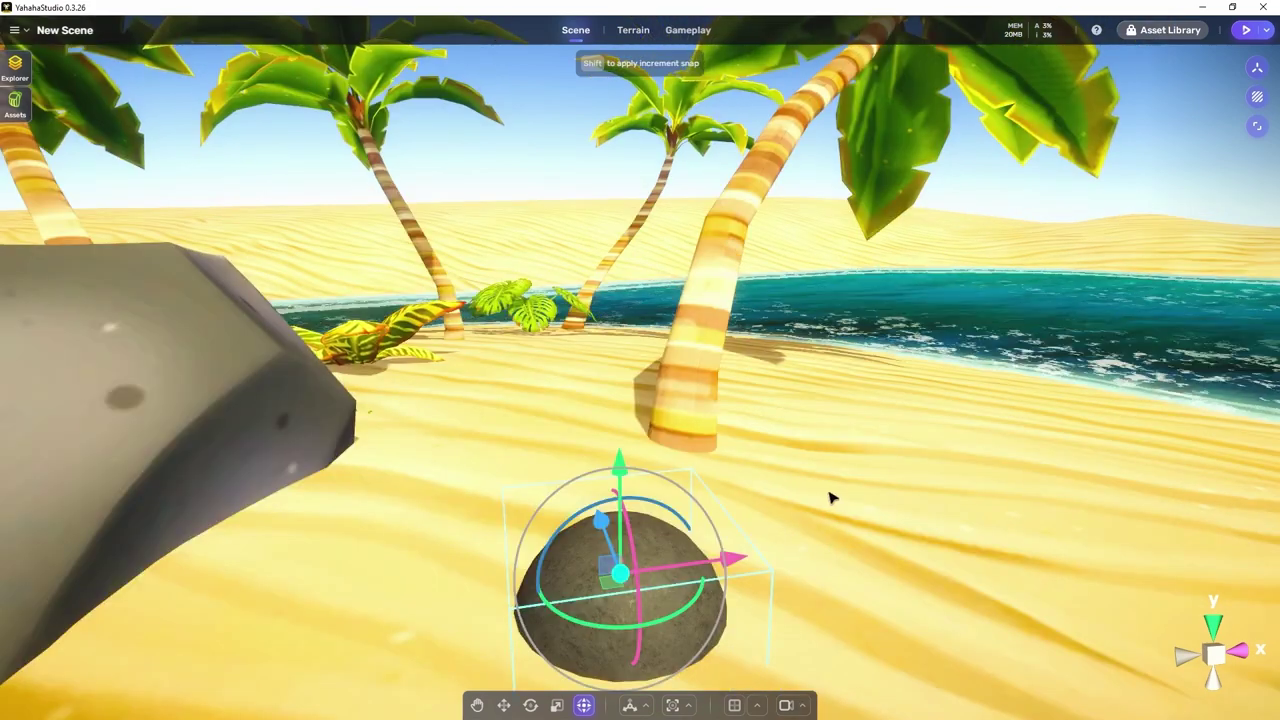
Open Studio Preferences and try Medium and Low rendering quality, ending at High.
click(14, 30)
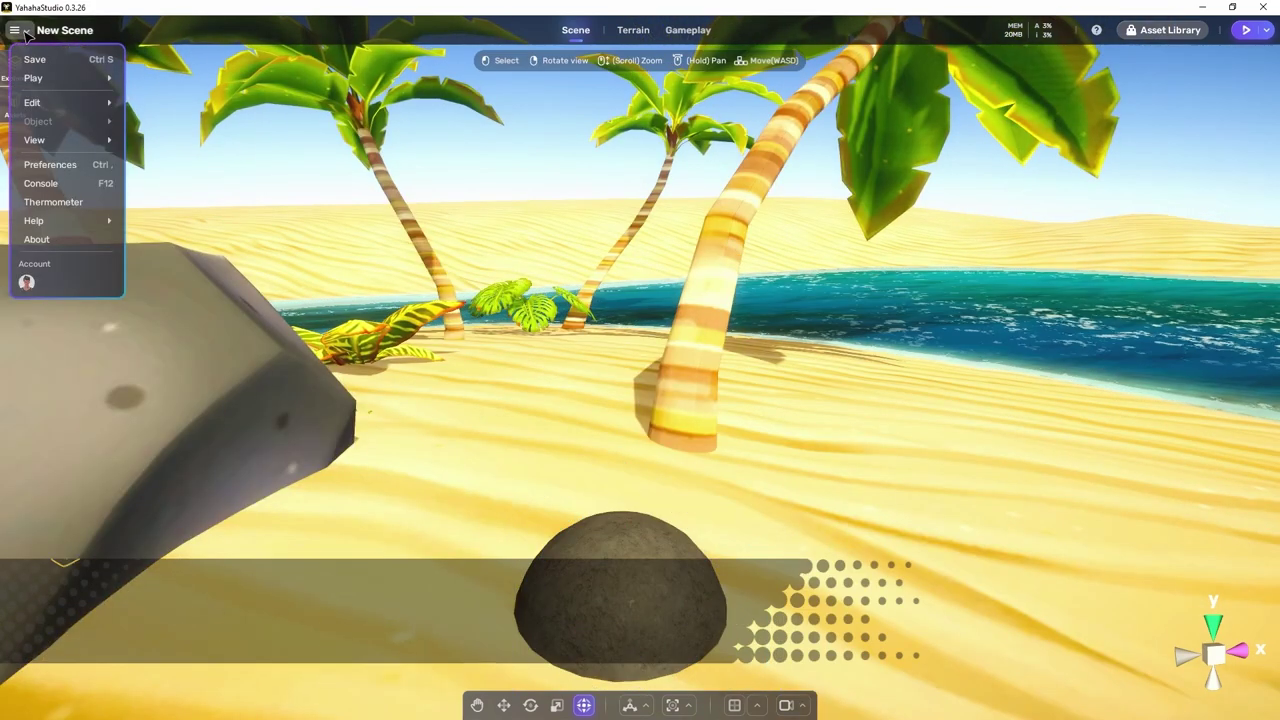
click(50, 164)
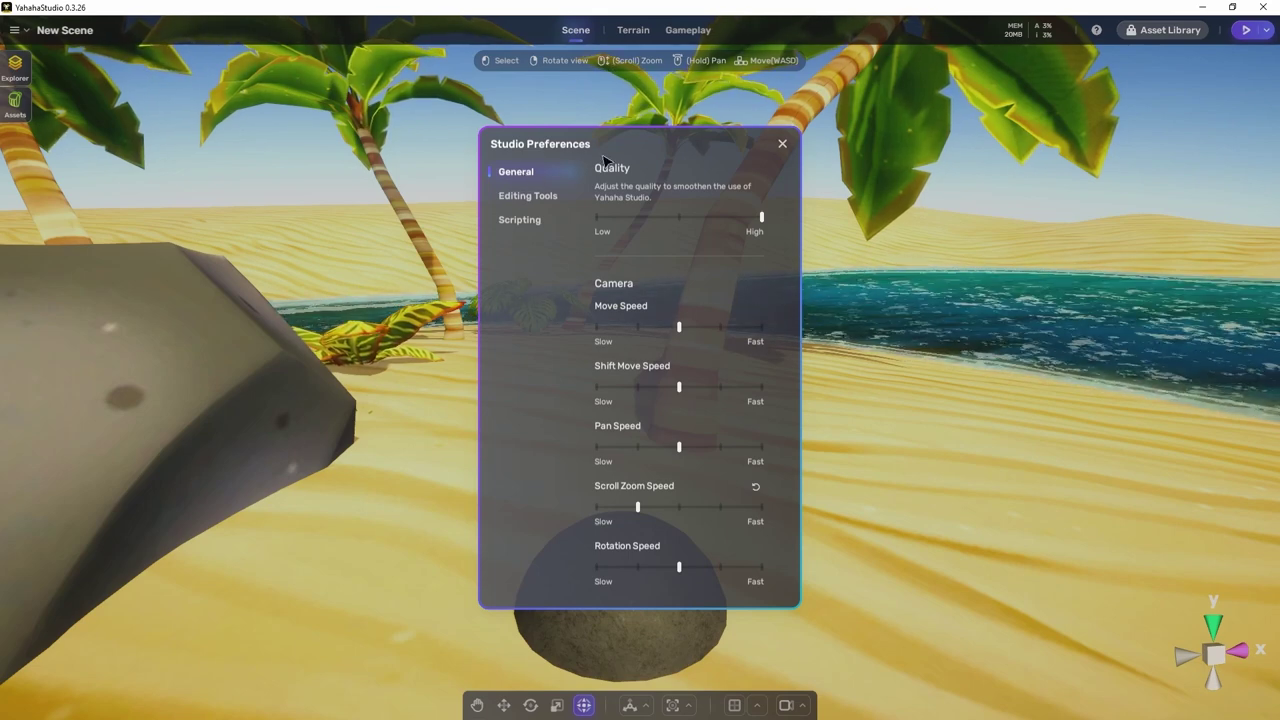
click(680, 218)
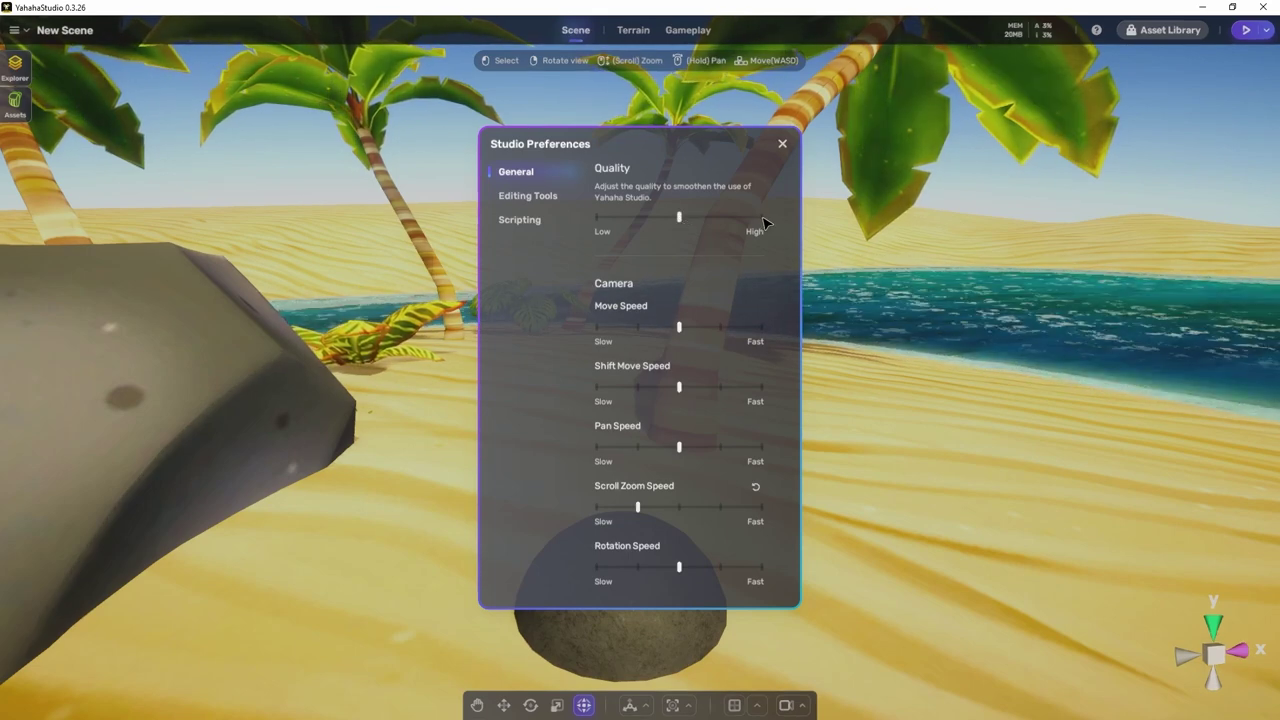
drag(680, 218, 598, 220)
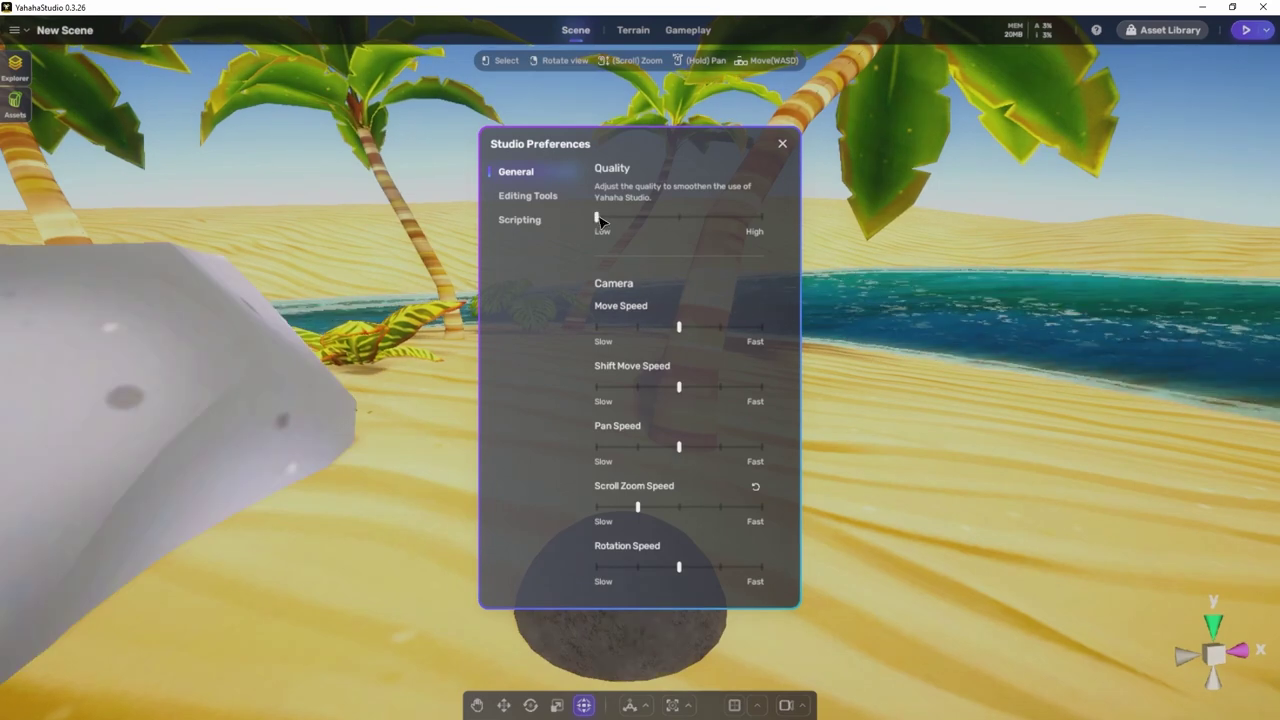
click(680, 220)
click(760, 218)
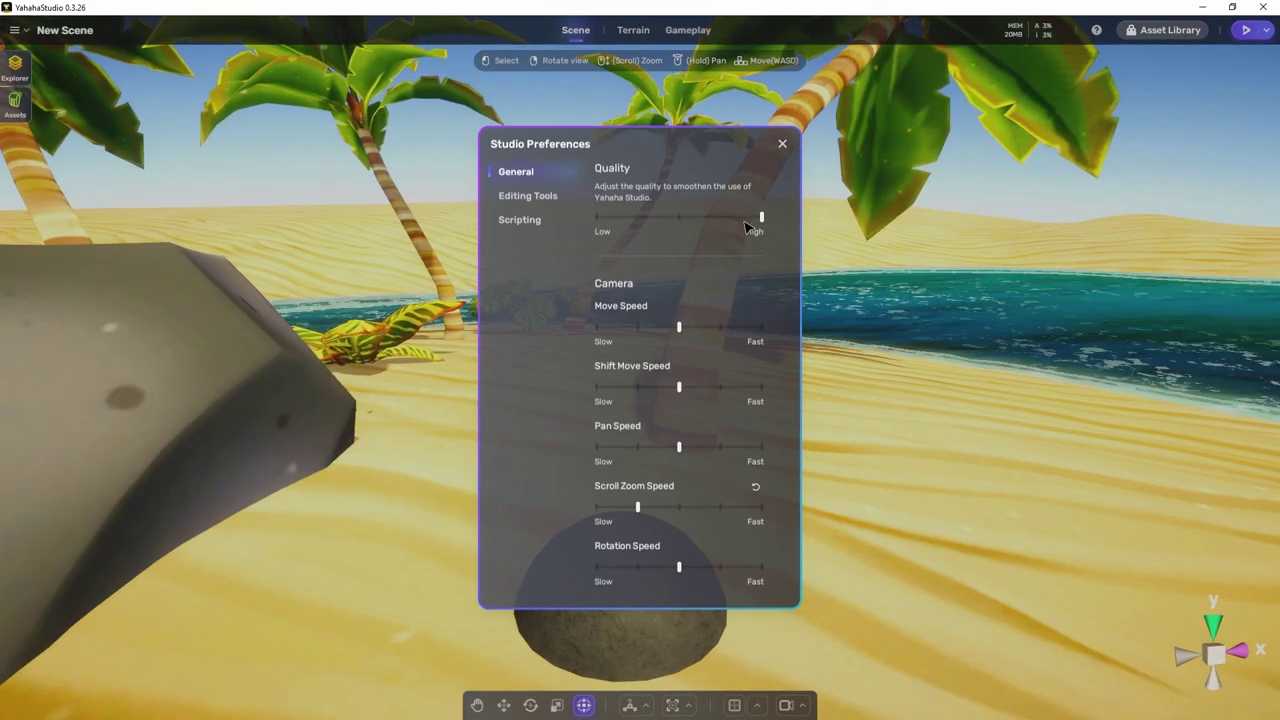
Test the Move, Shift Move, Pan and Scroll Zoom camera speeds, restoring each to default.
click(610, 327)
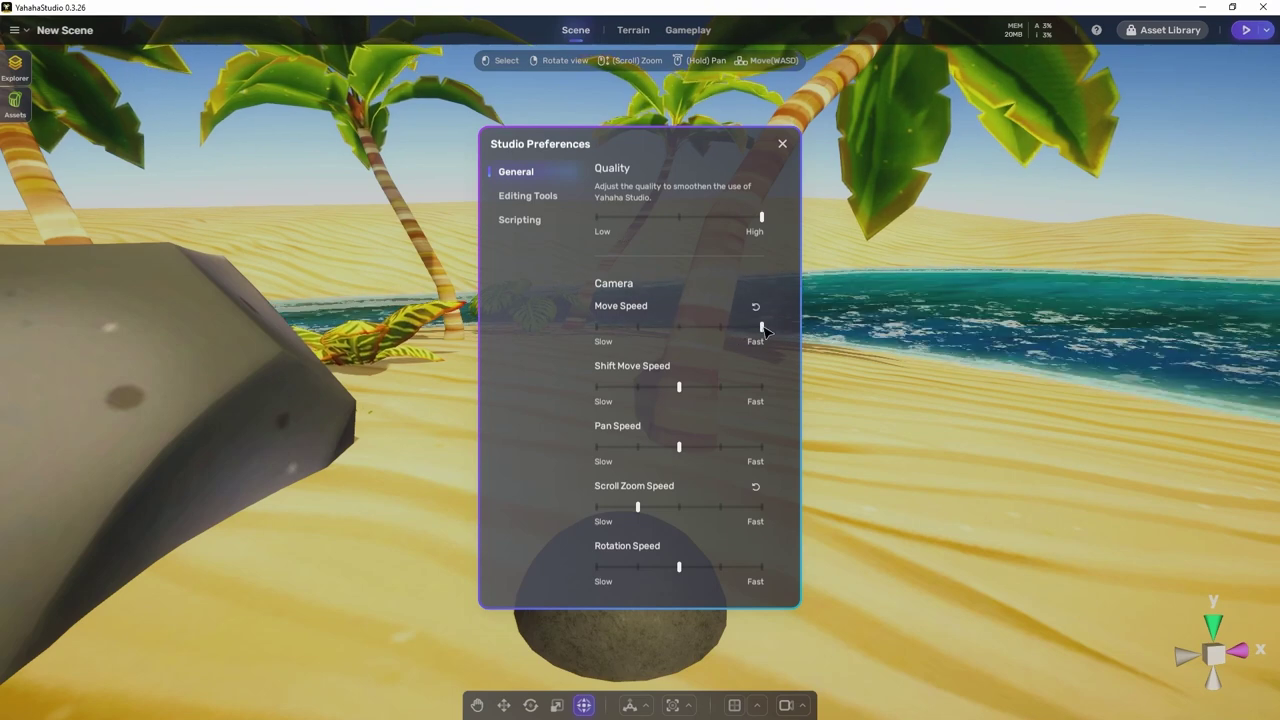
click(755, 307)
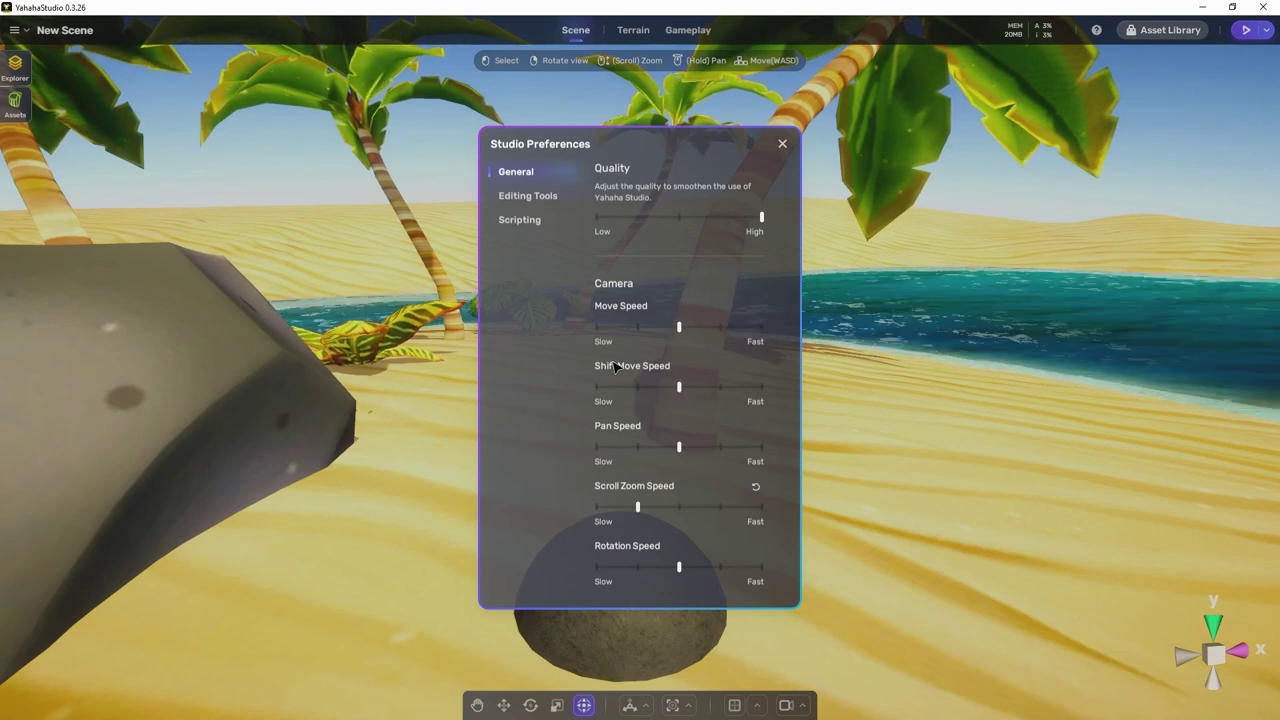
click(763, 390)
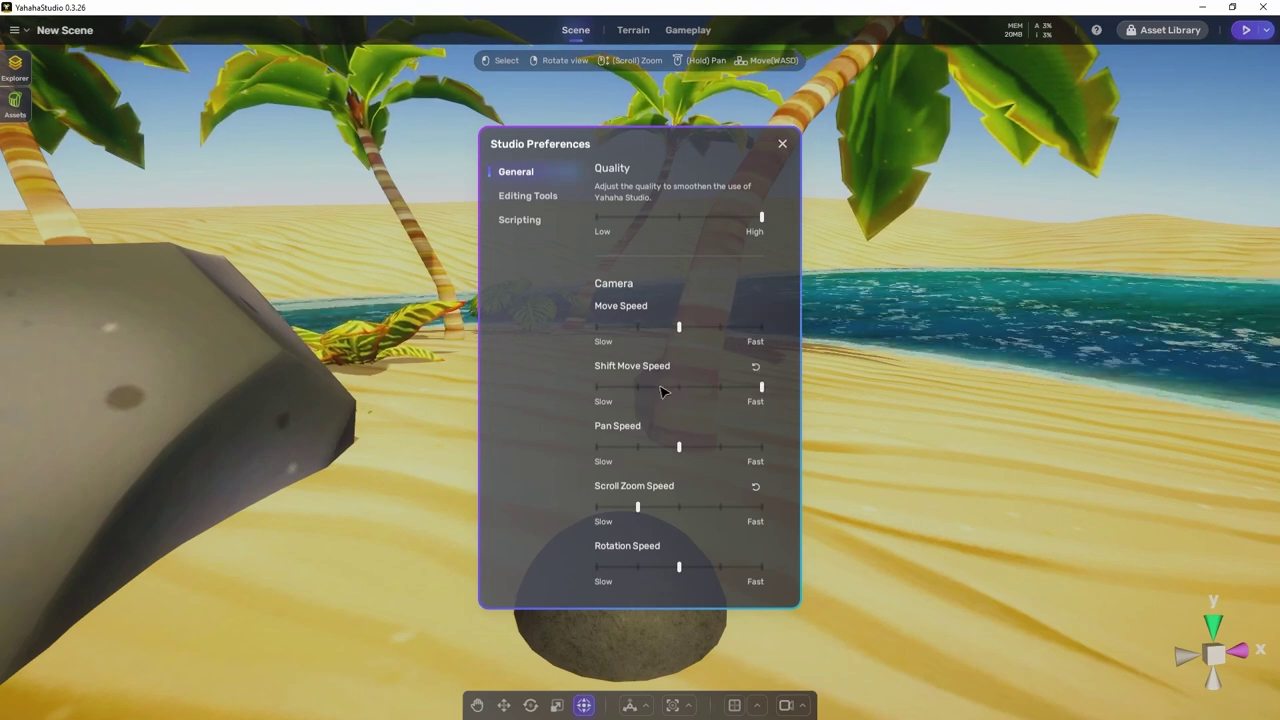
click(755, 366)
click(597, 447)
click(679, 447)
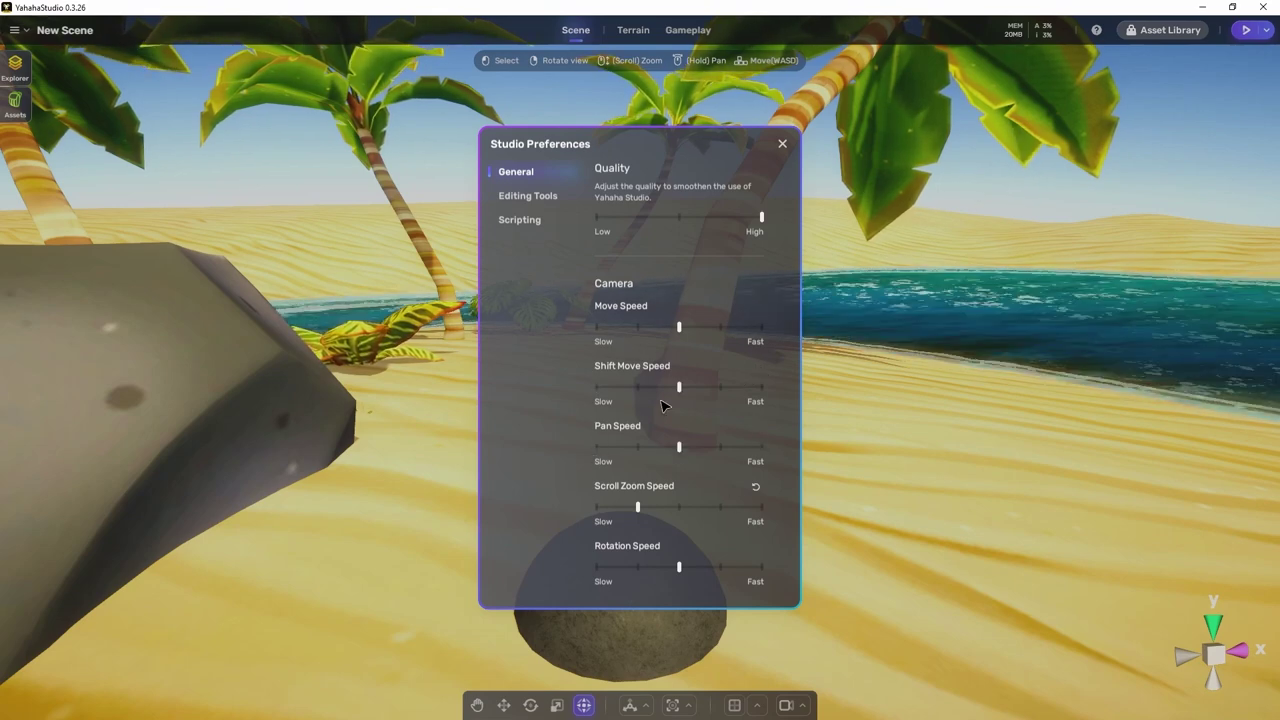
click(755, 487)
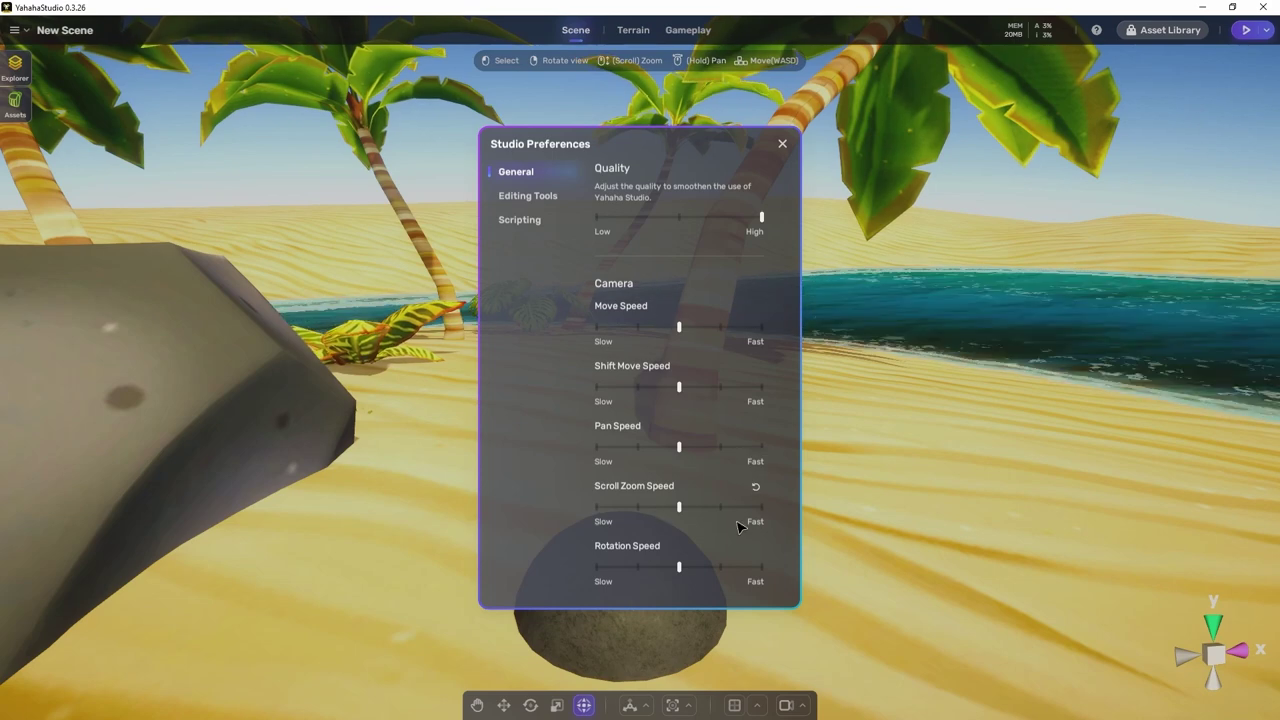
scroll(758, 512, down, 1)
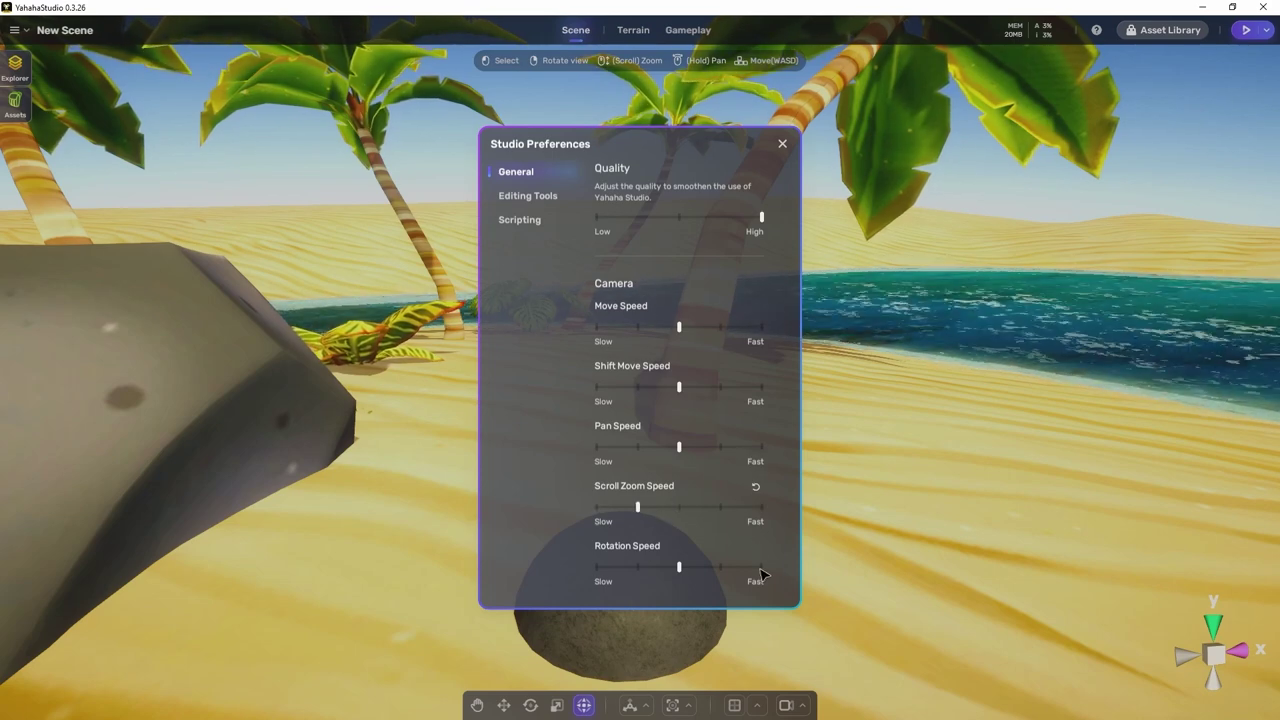
scroll(680, 570, down, 2)
scroll(680, 570, up, 2)
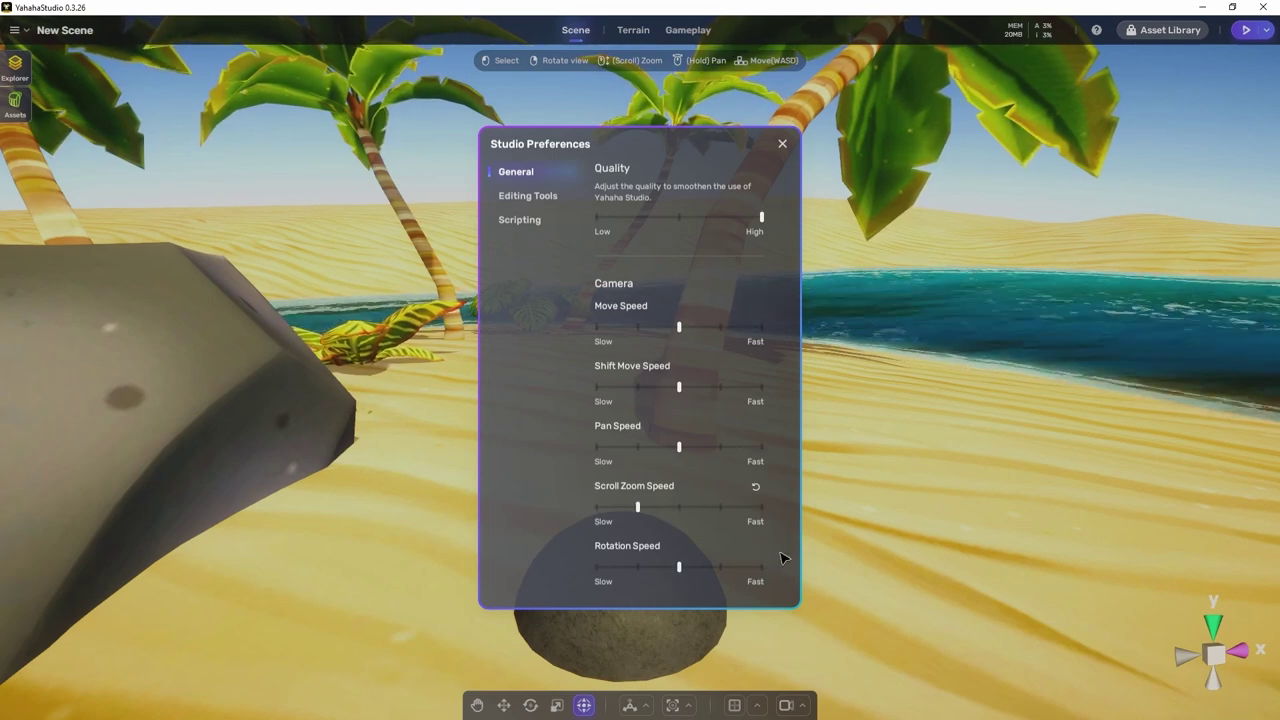
In Editing Tools, try grid colour 7A0000 at 60% and Scale increment 5, then restore Scale to 1.
click(537, 196)
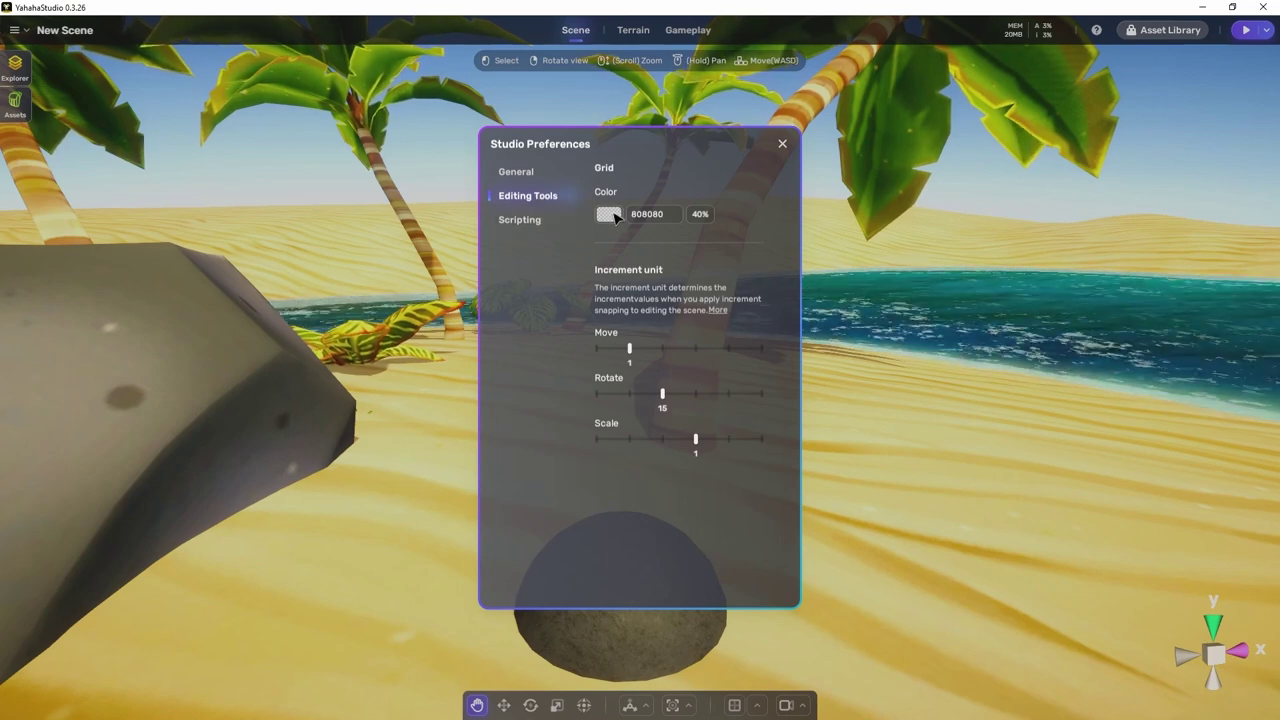
click(609, 215)
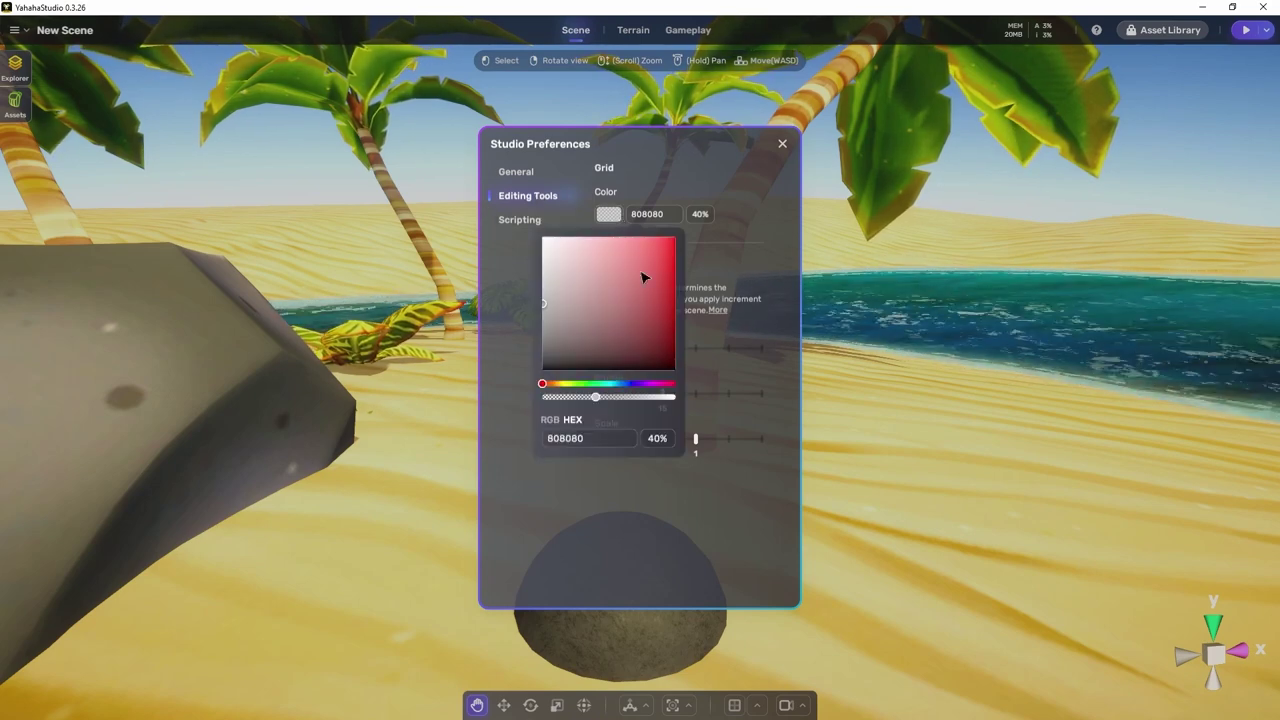
click(675, 308)
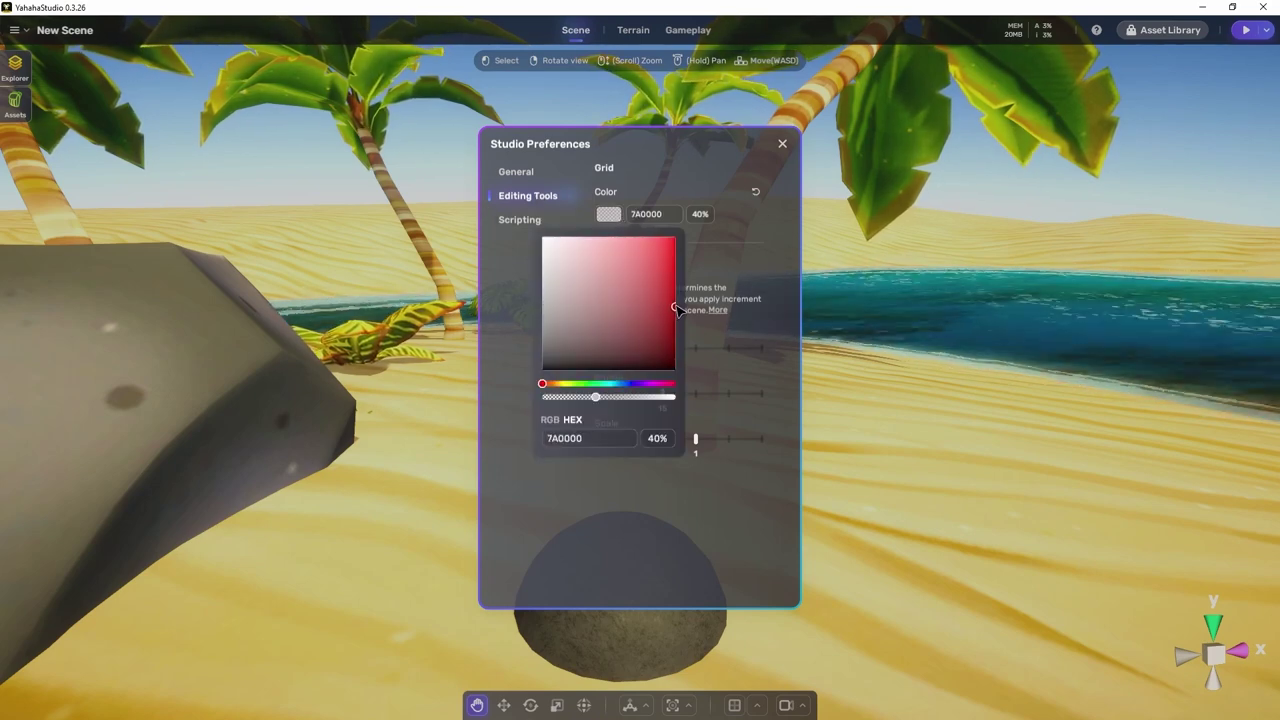
click(623, 398)
click(759, 441)
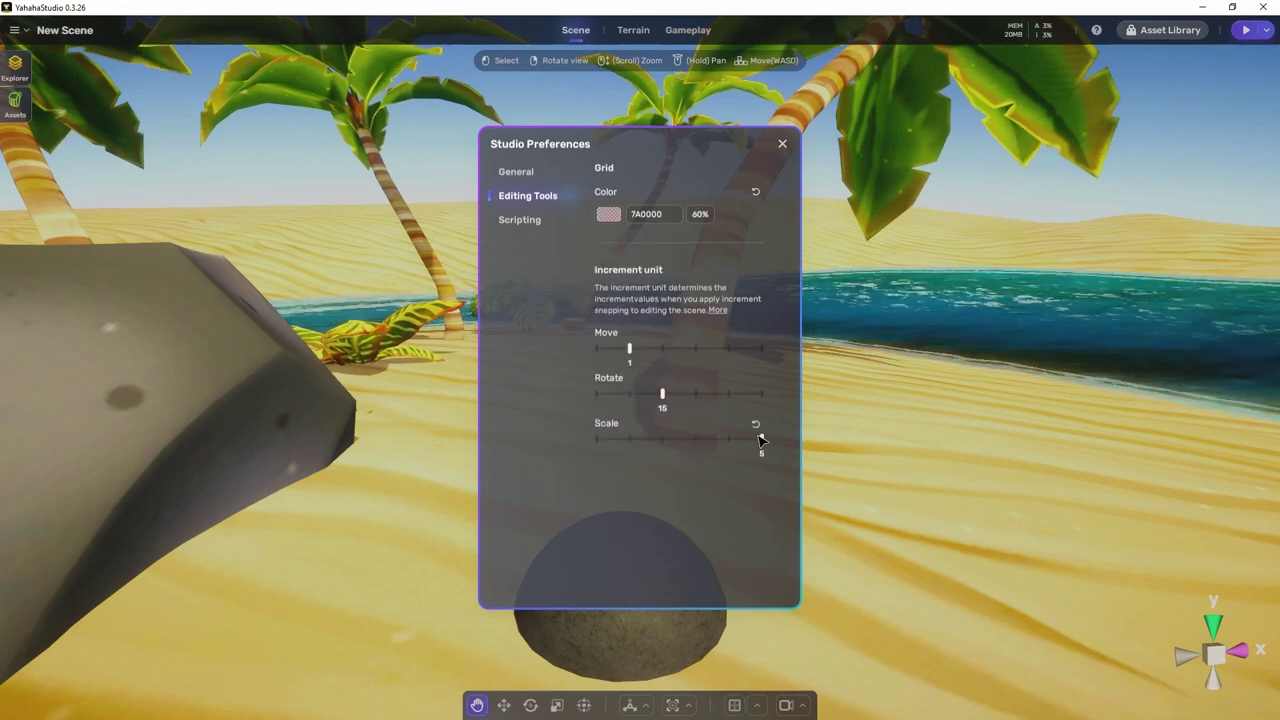
click(695, 440)
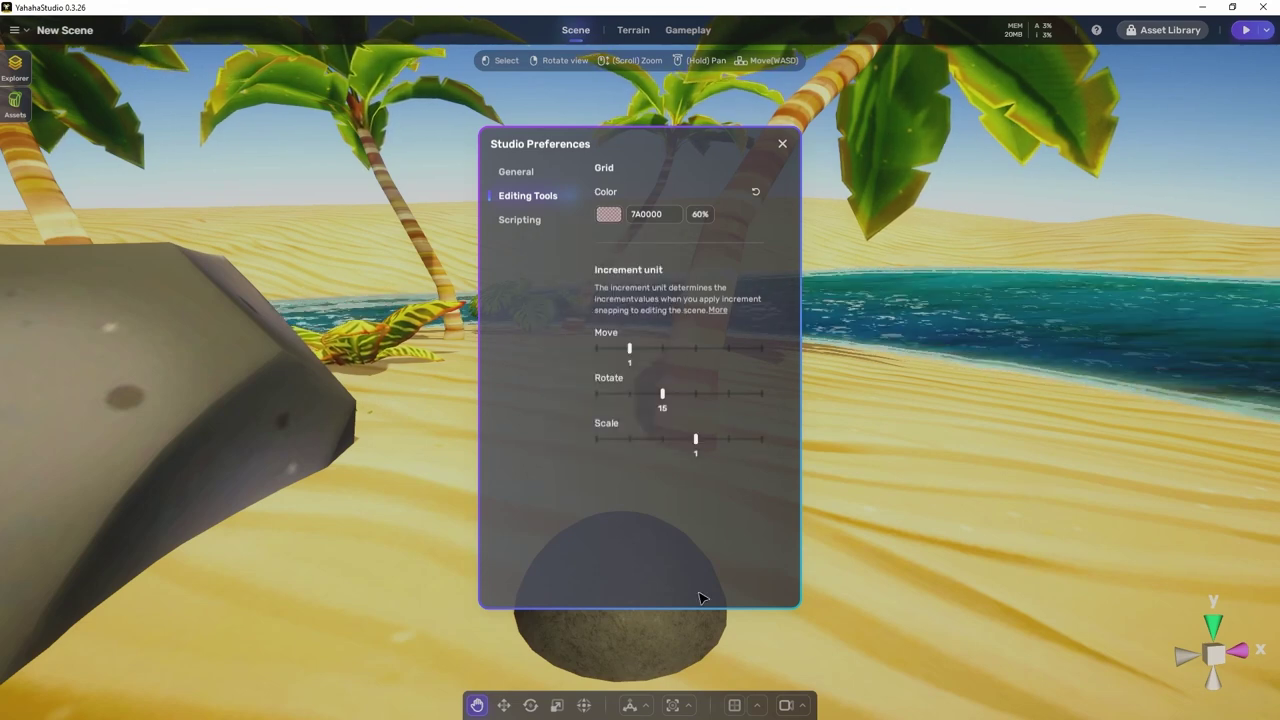
Toggle the scene grid on and off, then return the Move increment to 1.
click(734, 707)
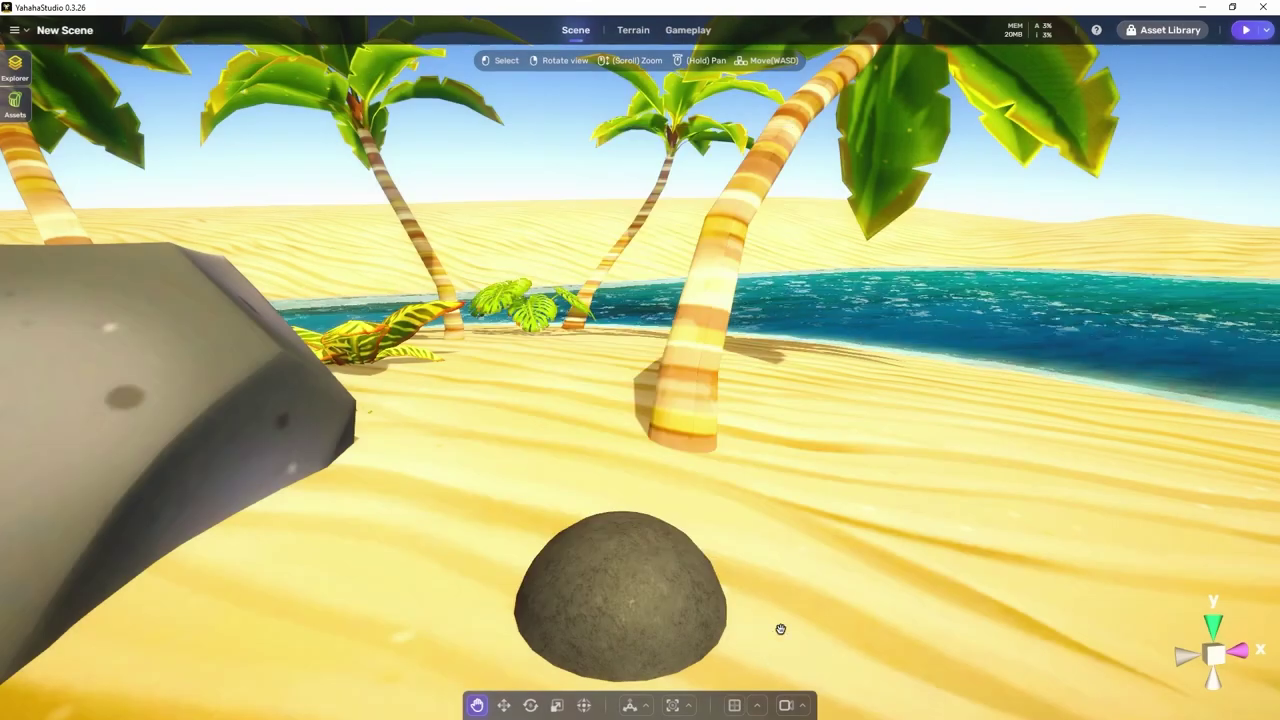
click(734, 705)
click(14, 30)
click(55, 164)
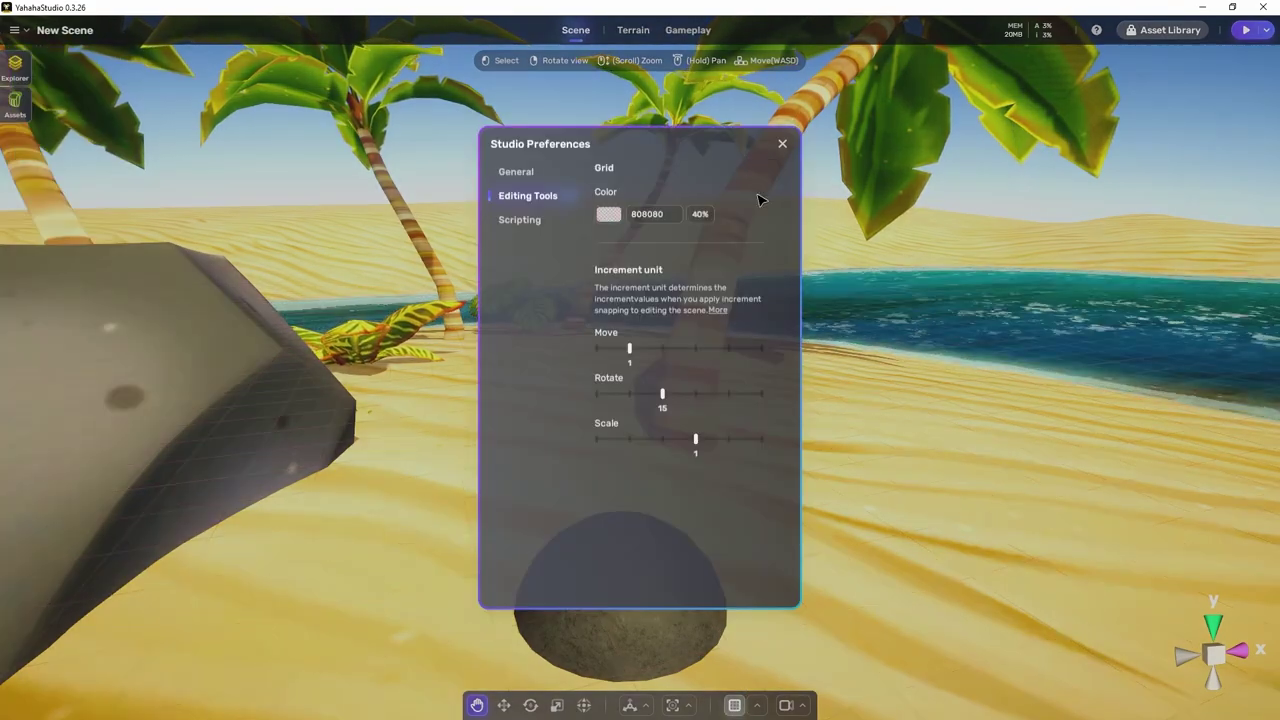
click(734, 705)
click(734, 705)
click(14, 30)
click(55, 164)
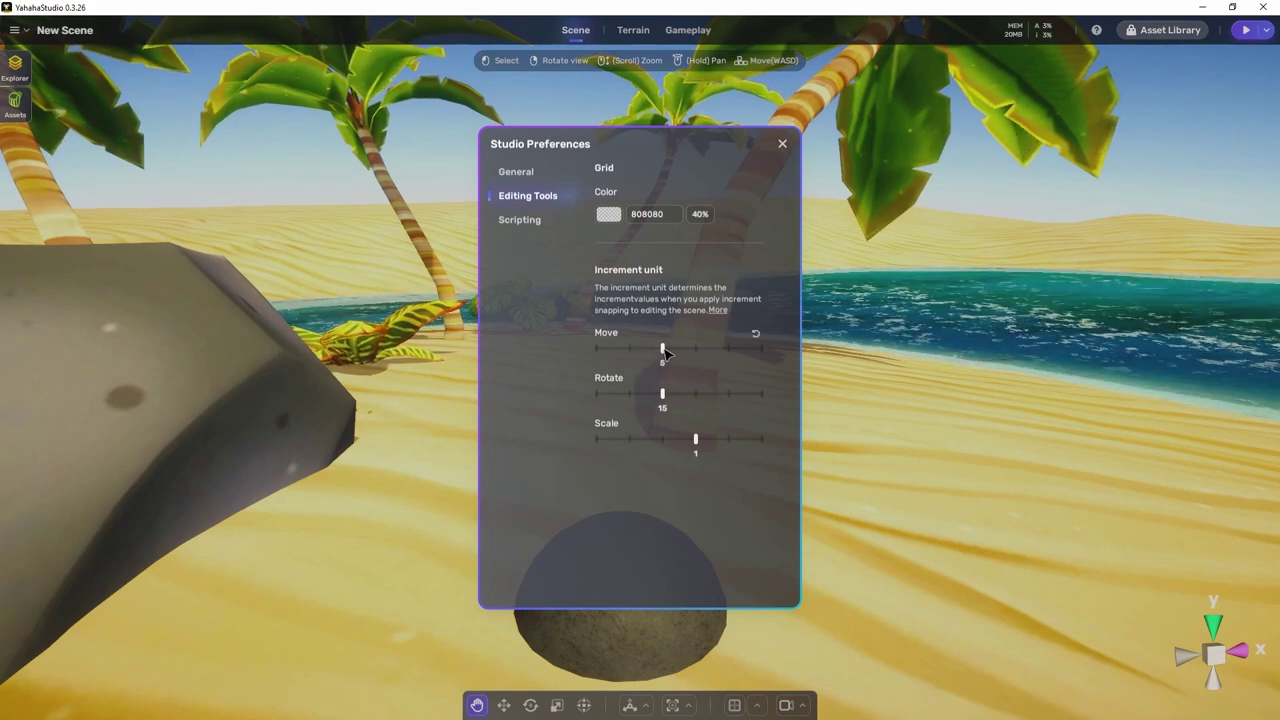
drag(666, 353, 633, 355)
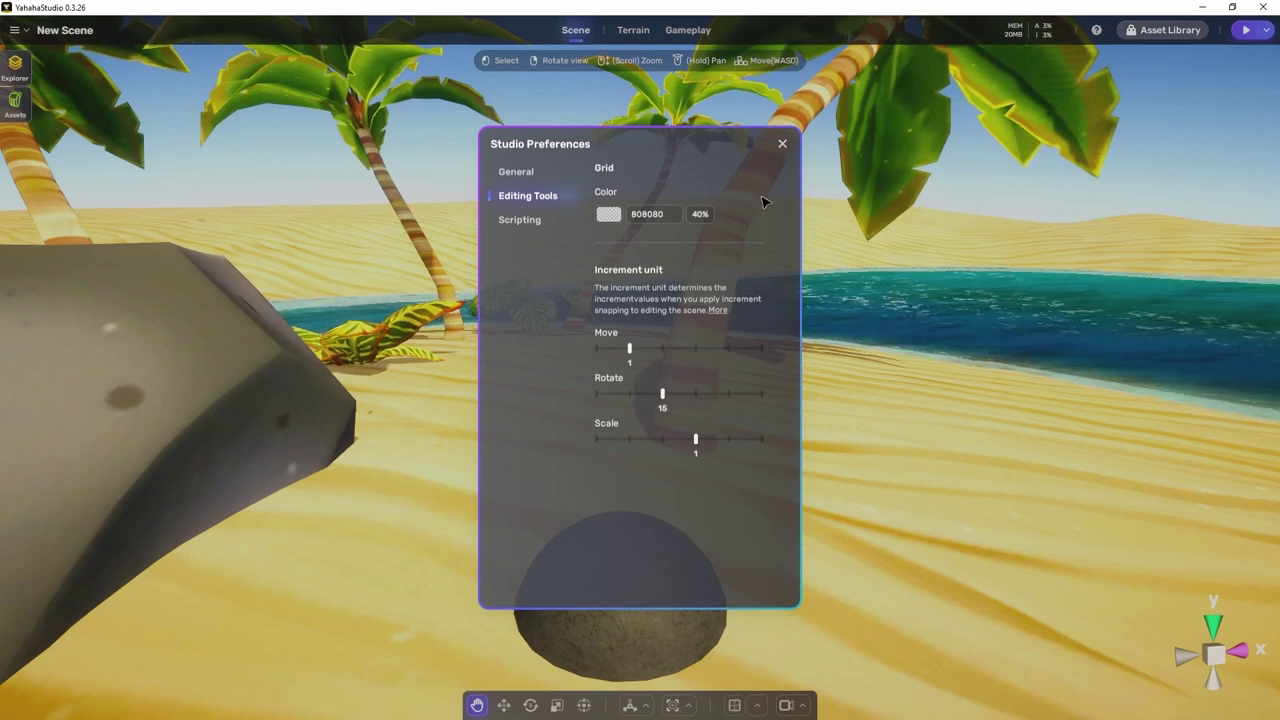
key(t)
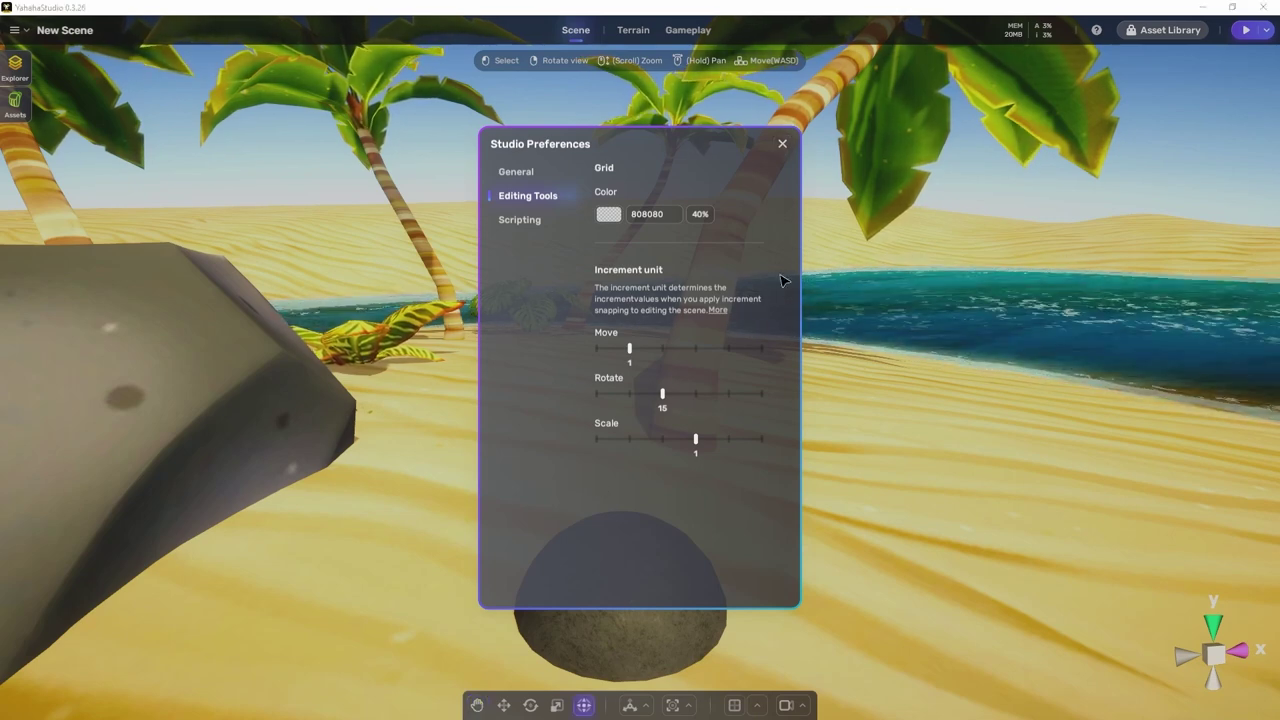
Glance at the external script editor settings, then close Studio Preferences.
click(515, 222)
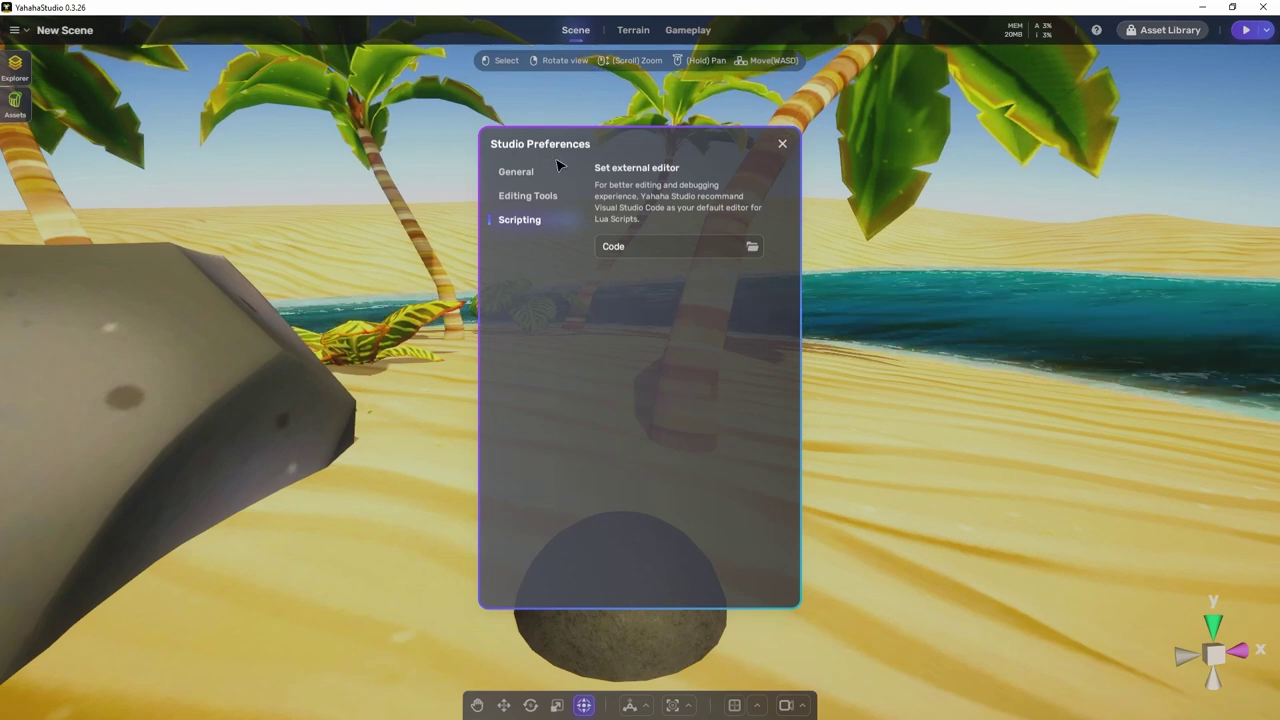
click(524, 171)
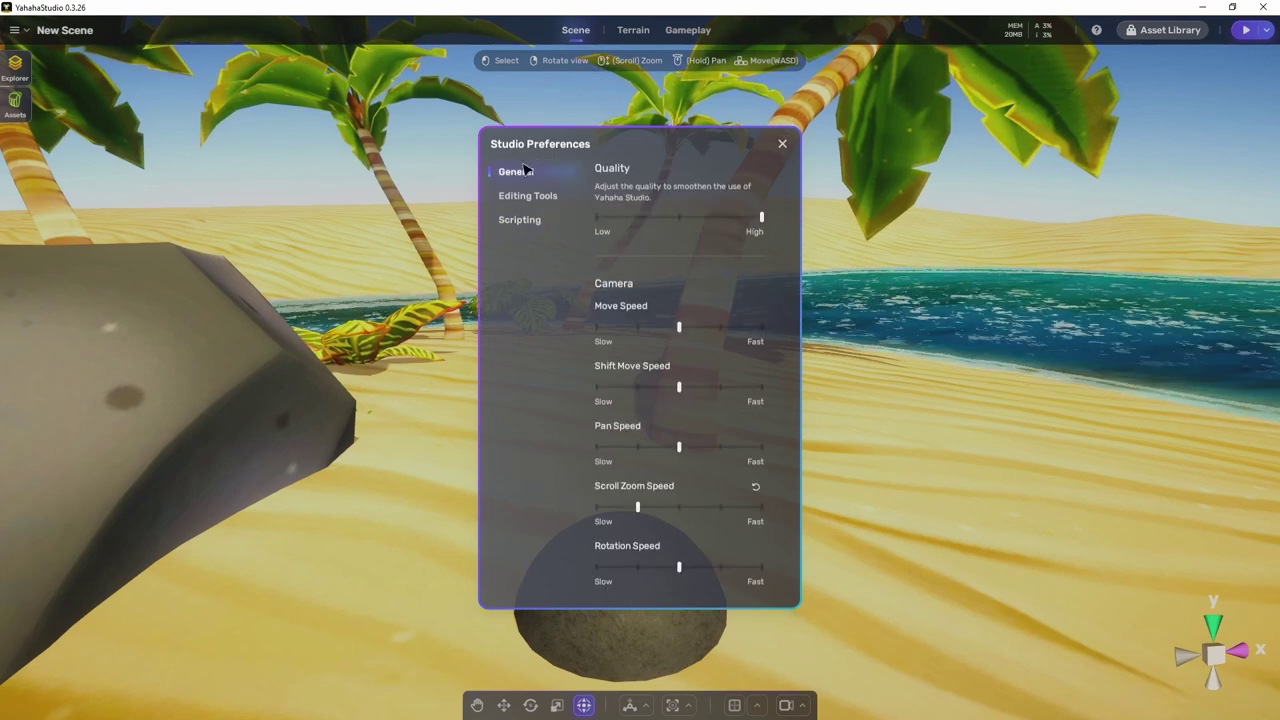
click(784, 145)
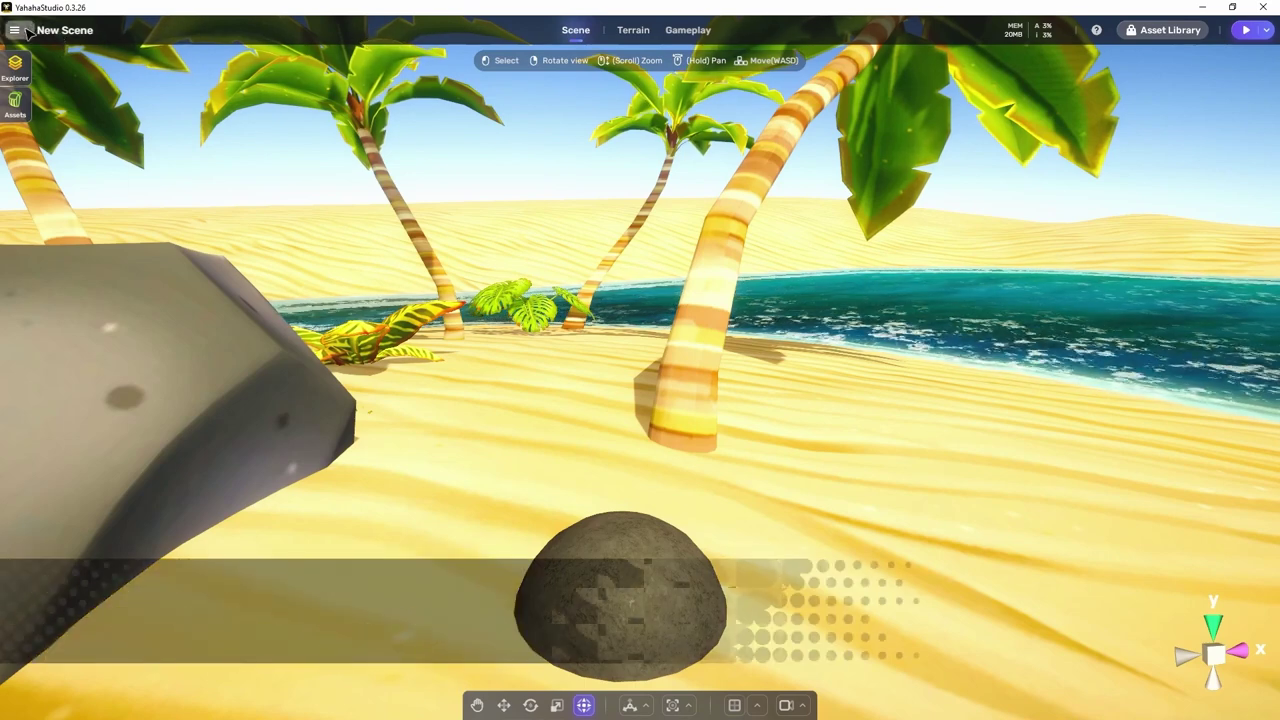
click(16, 30)
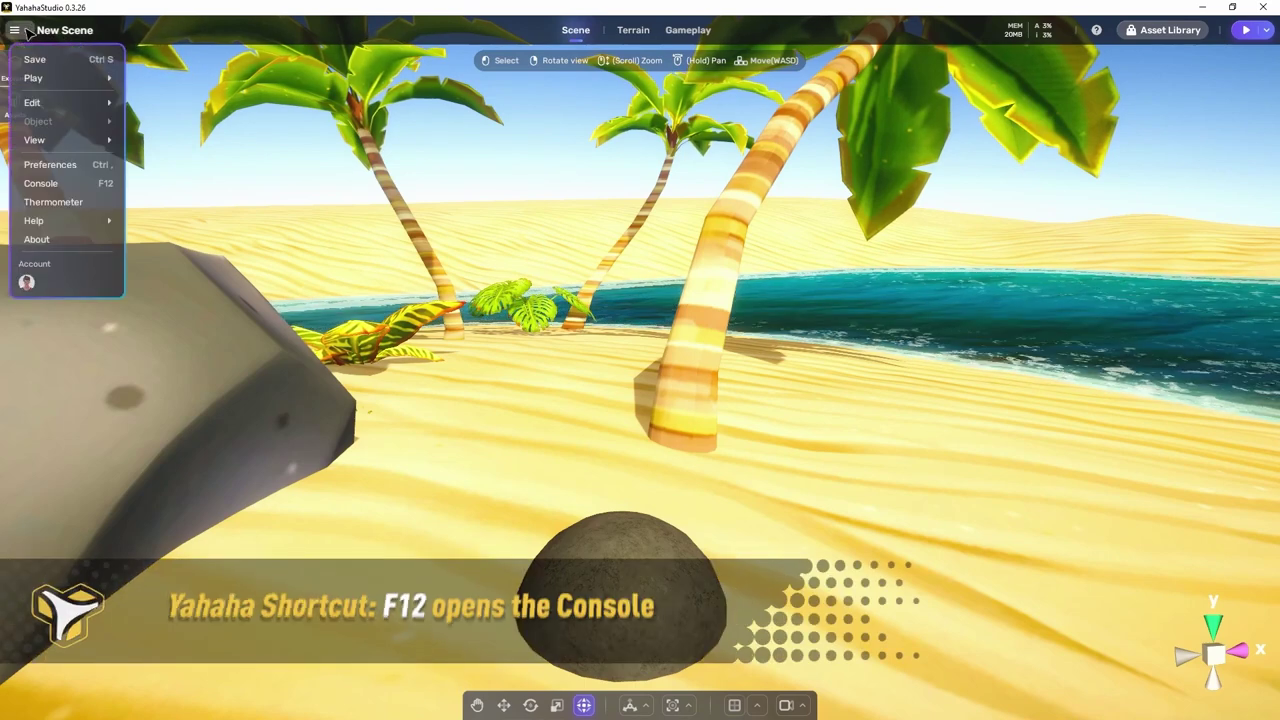
click(42, 184)
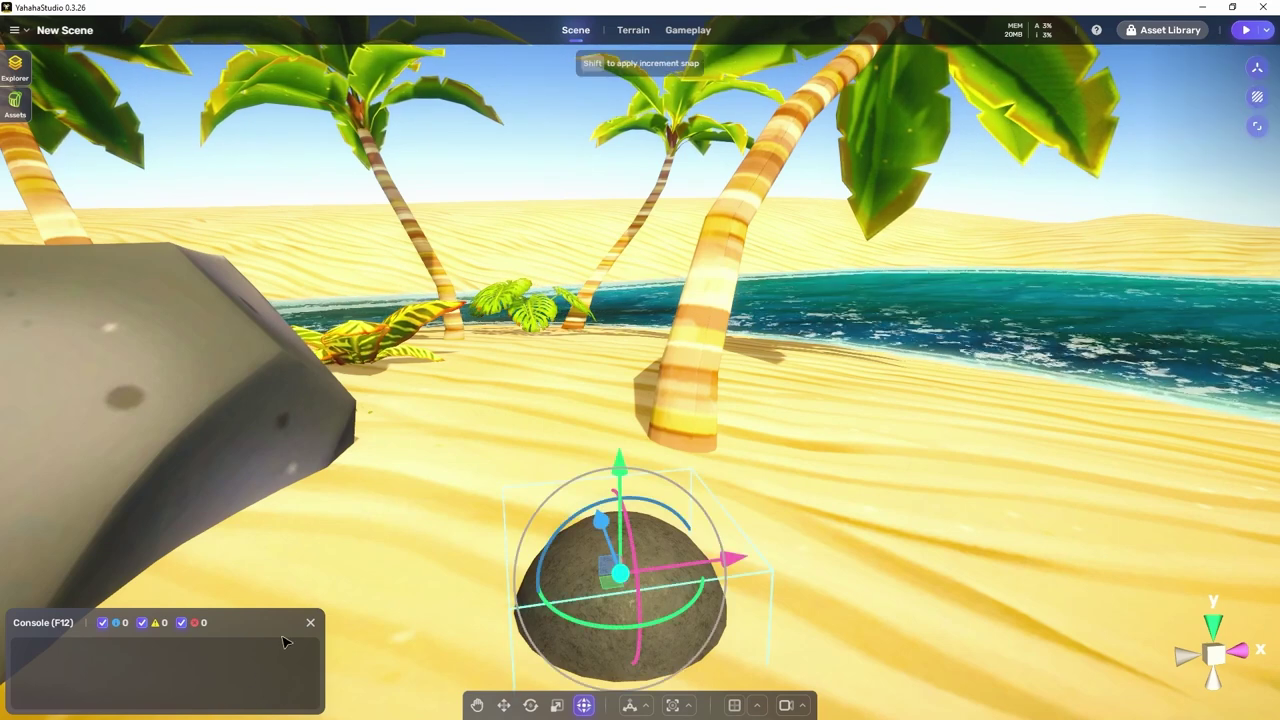
click(309, 622)
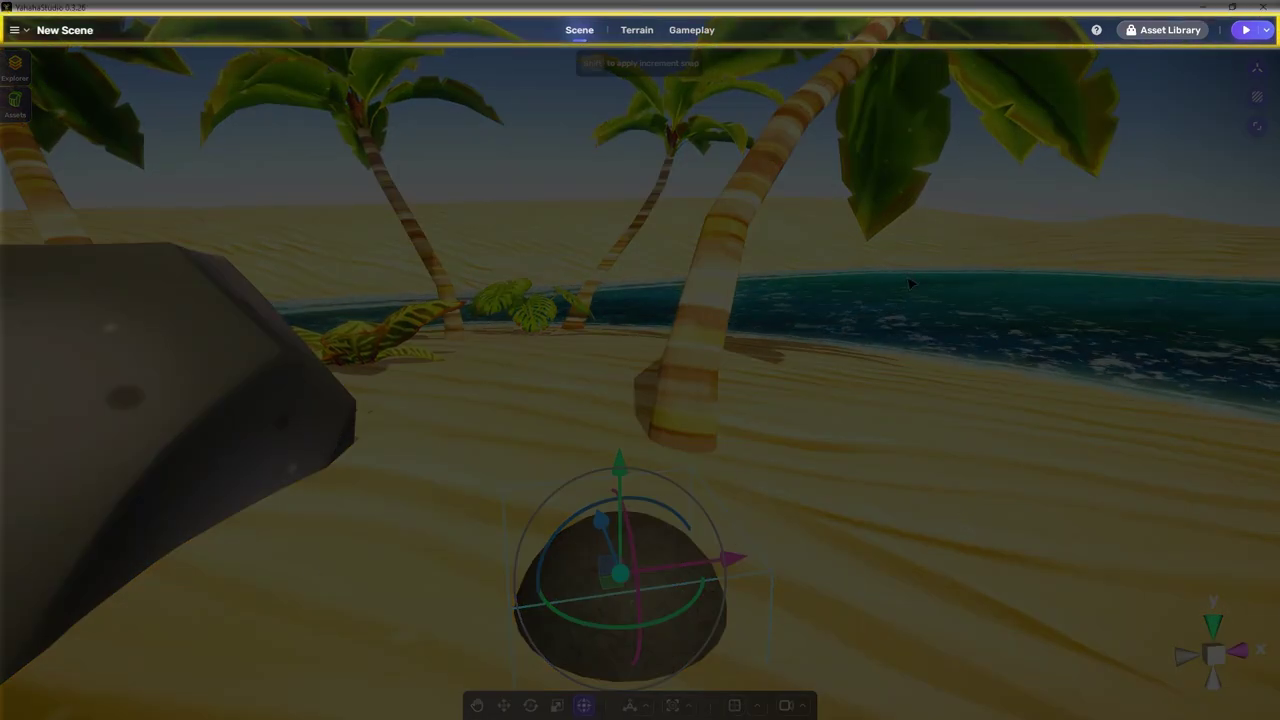
click(848, 316)
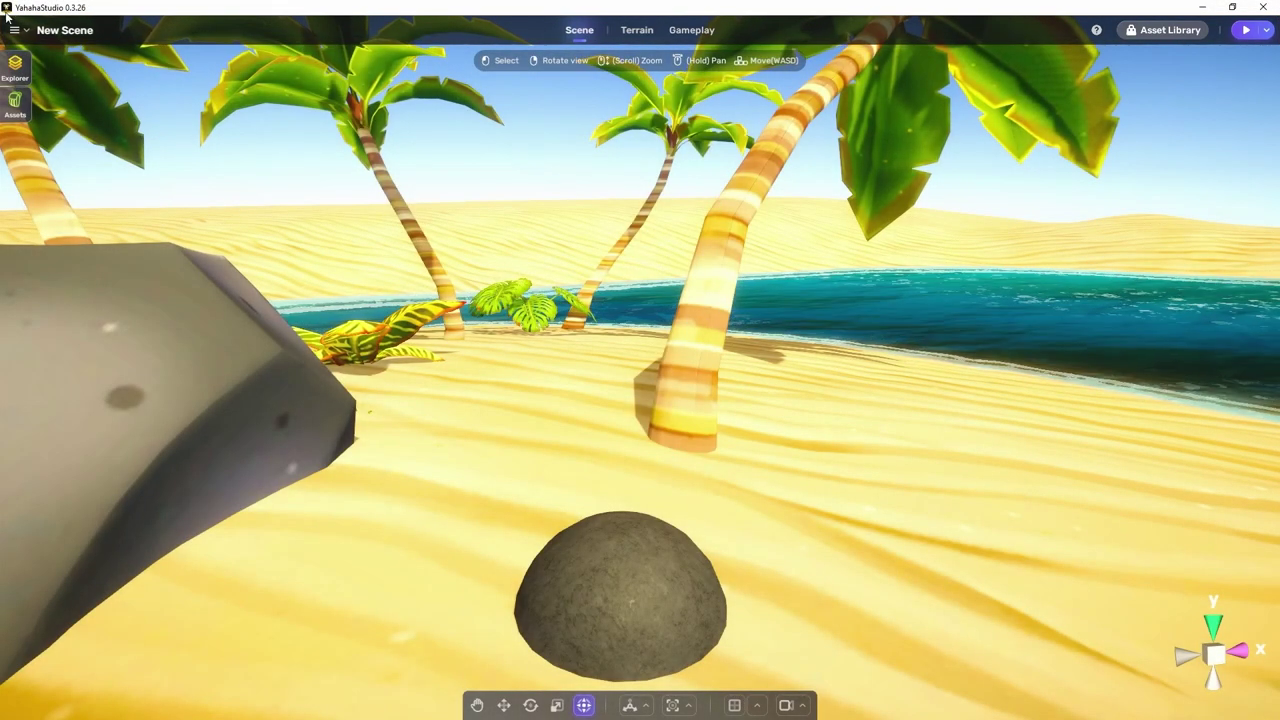
Enable the Thermometer from the main menu, showing 20MB memory and 3% usage.
click(14, 30)
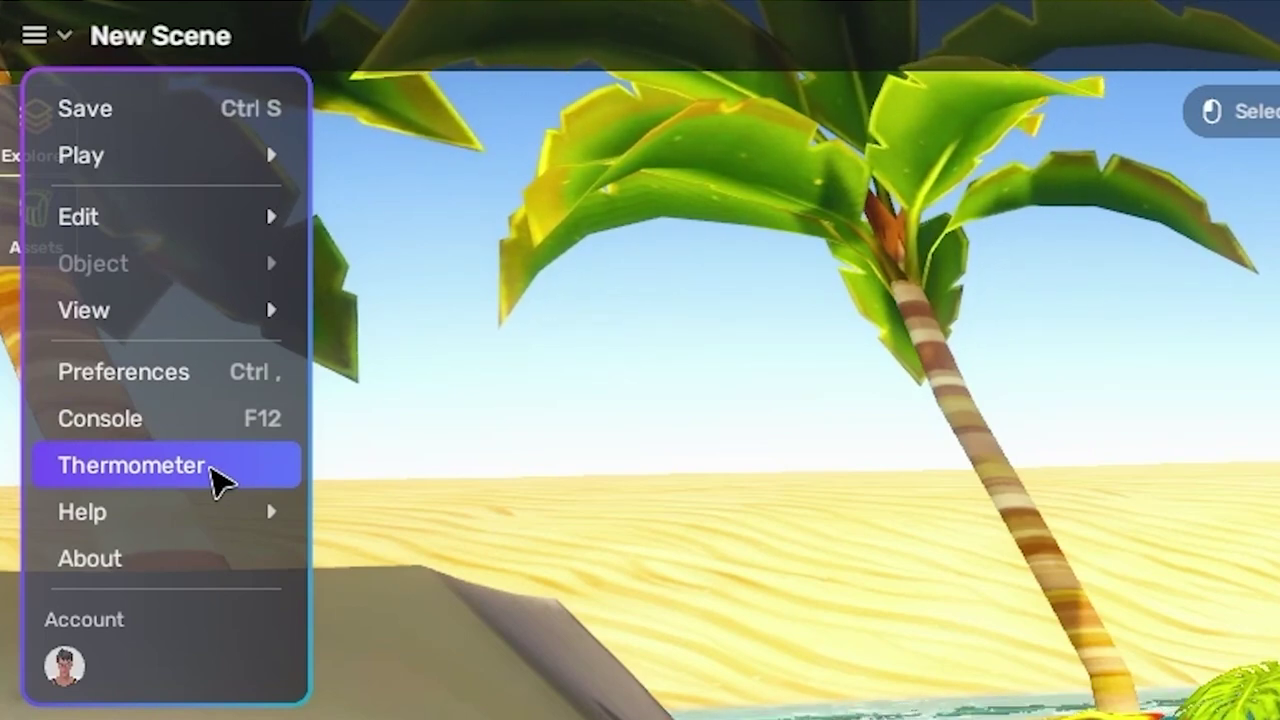
click(220, 470)
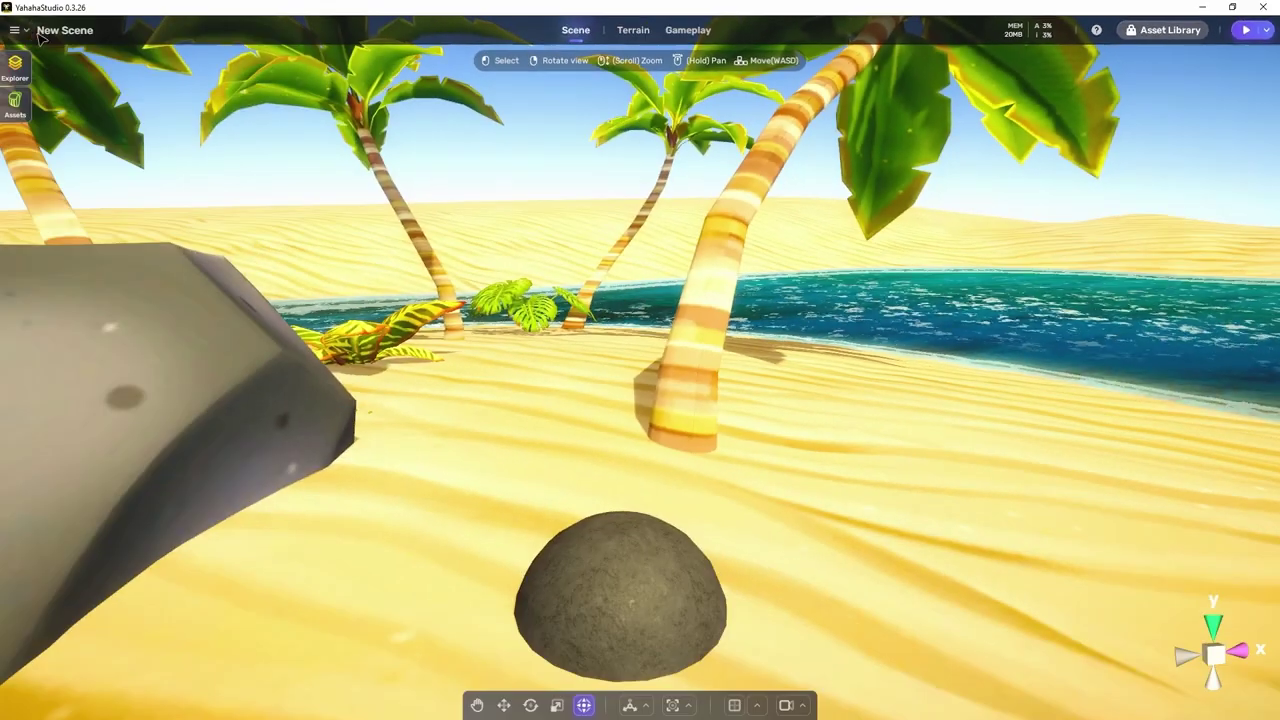
click(14, 30)
mouse_move(50, 222)
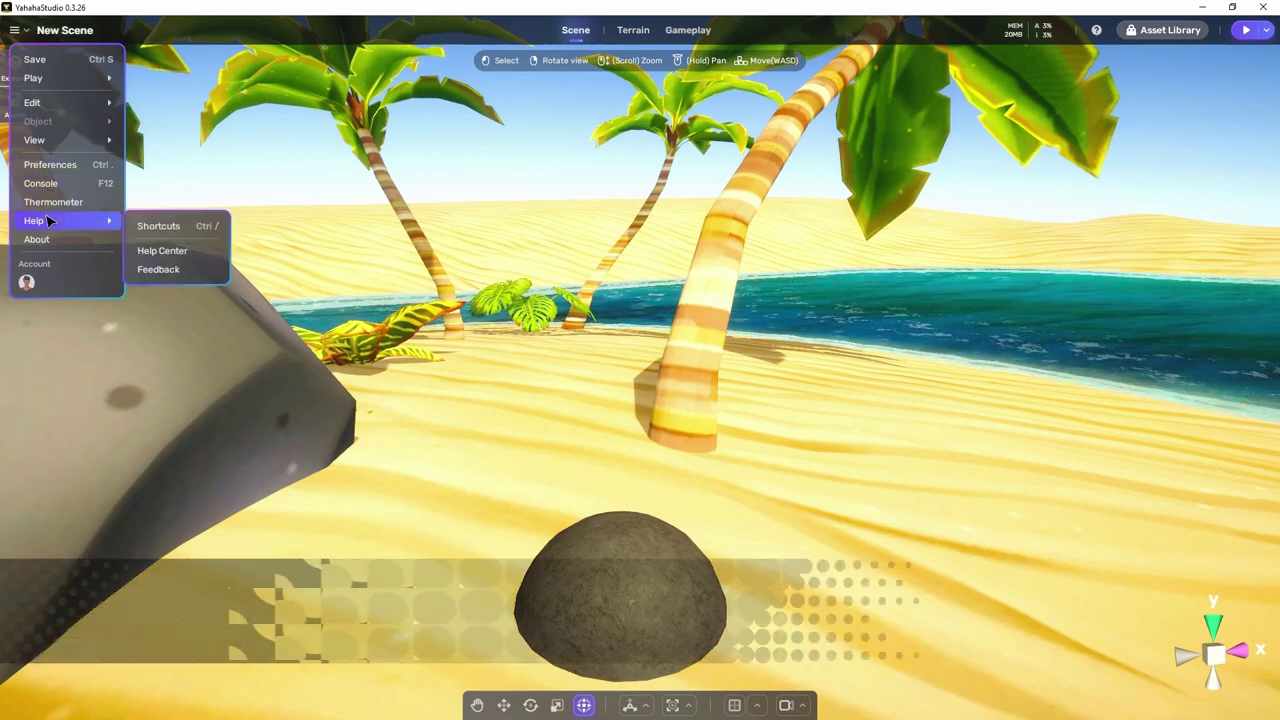
click(171, 227)
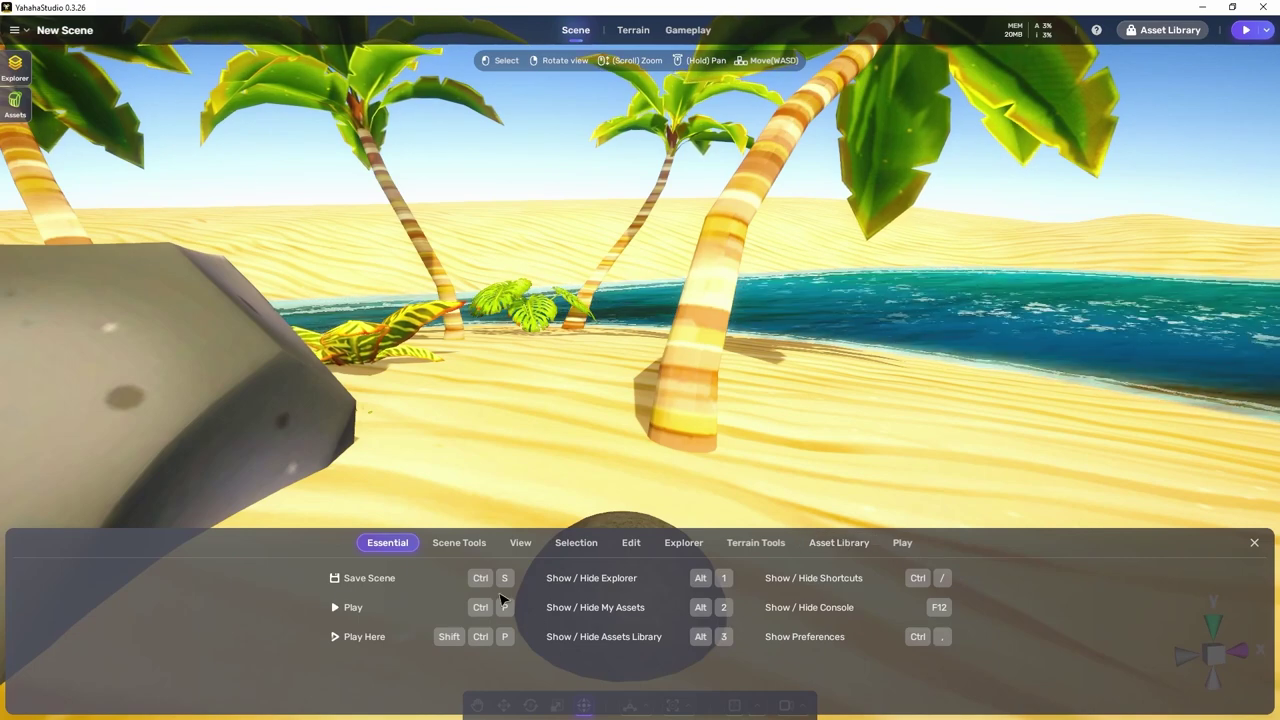
click(458, 545)
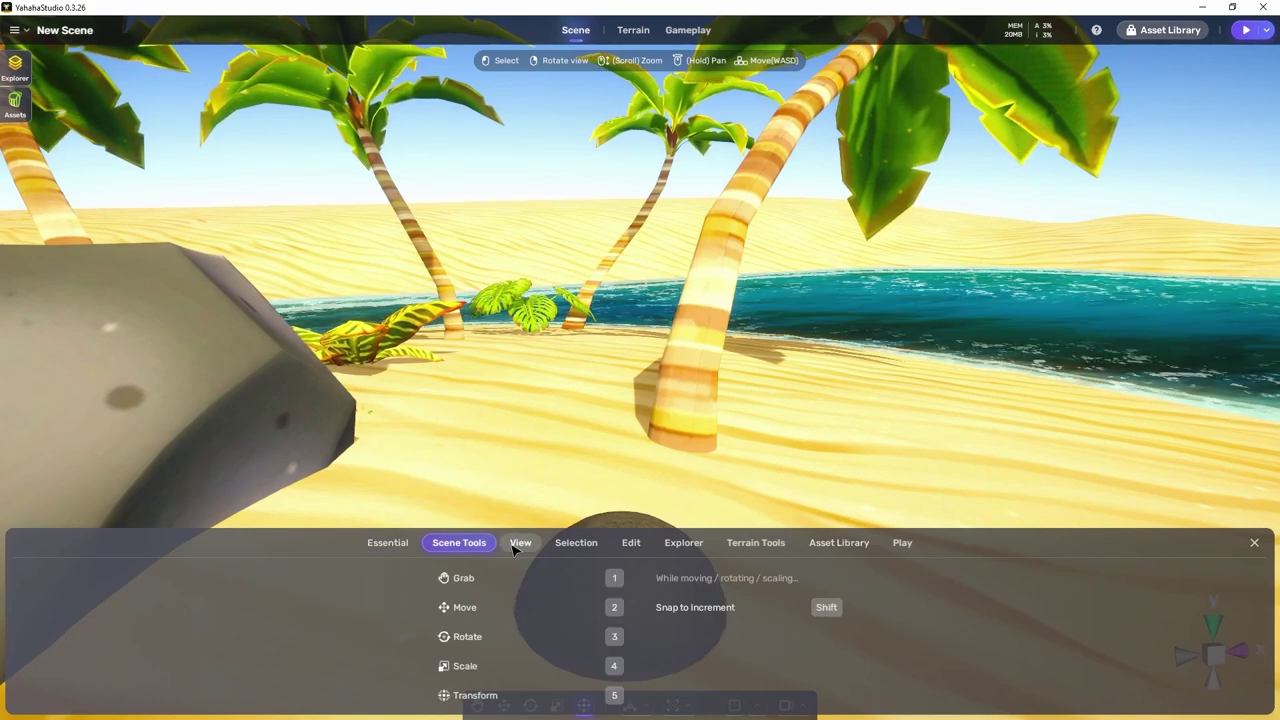
click(518, 545)
click(576, 545)
click(631, 545)
click(684, 545)
click(756, 545)
click(839, 545)
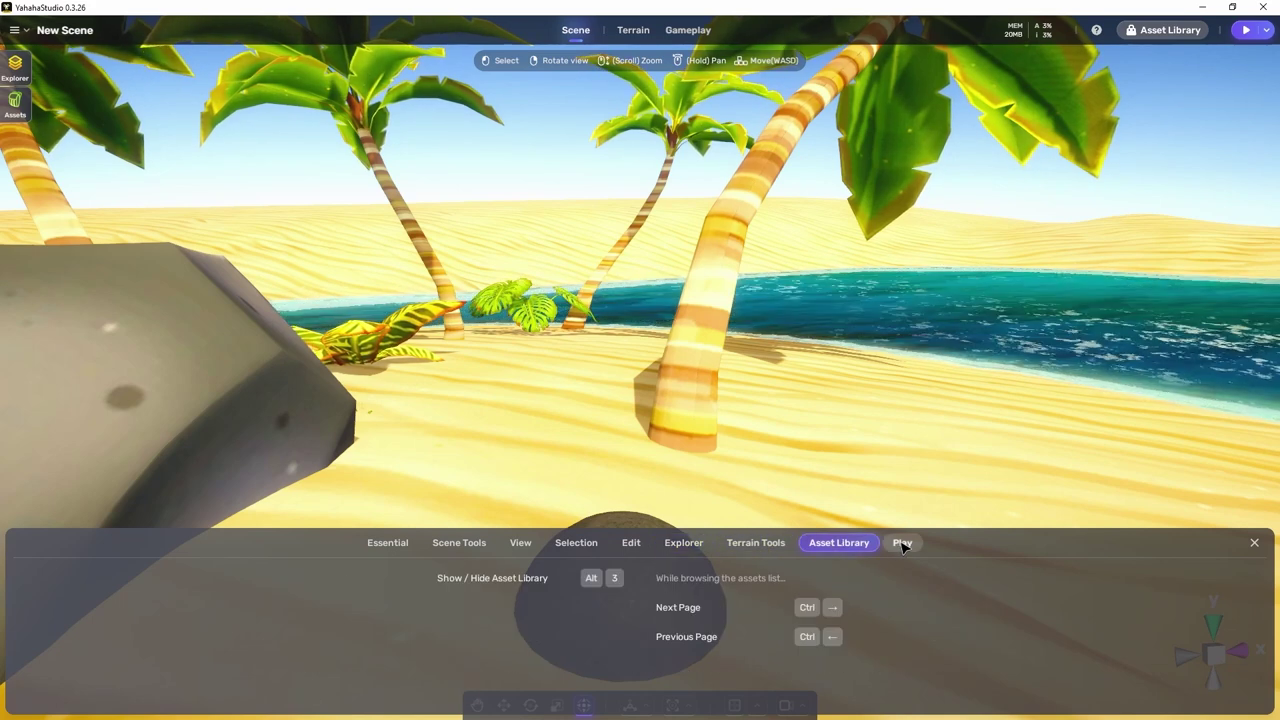
click(902, 545)
click(388, 545)
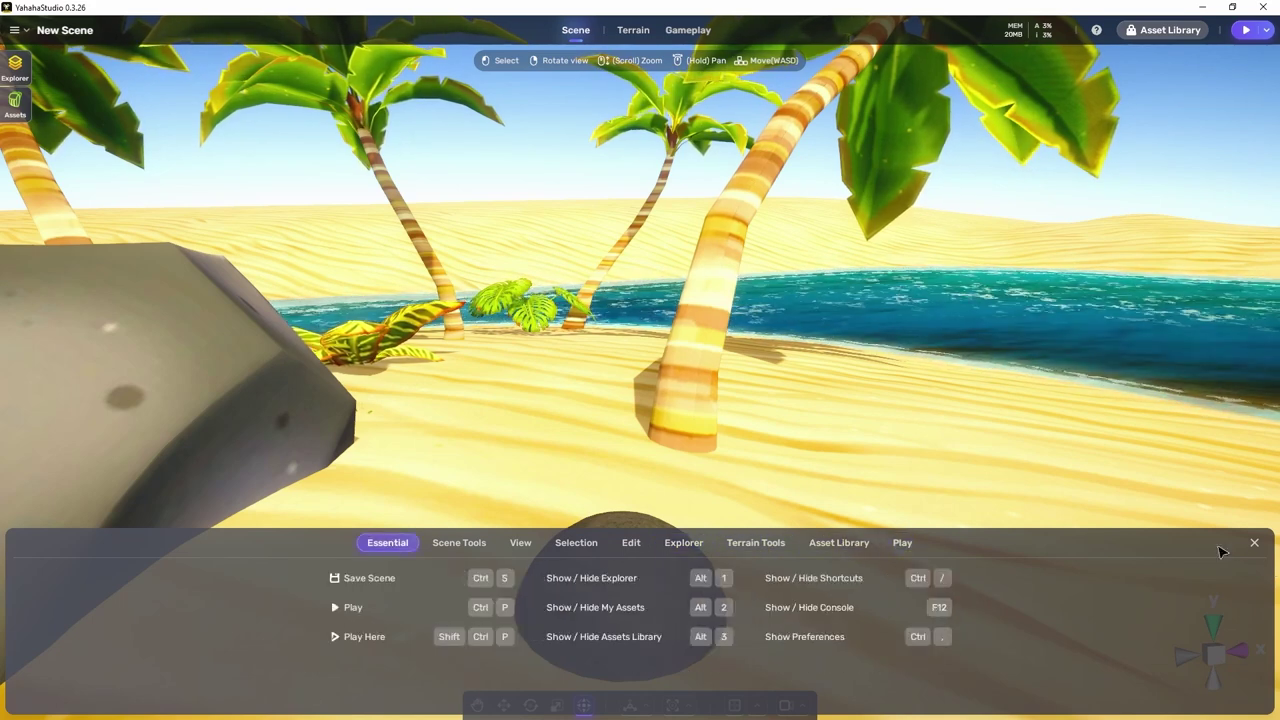
click(1254, 543)
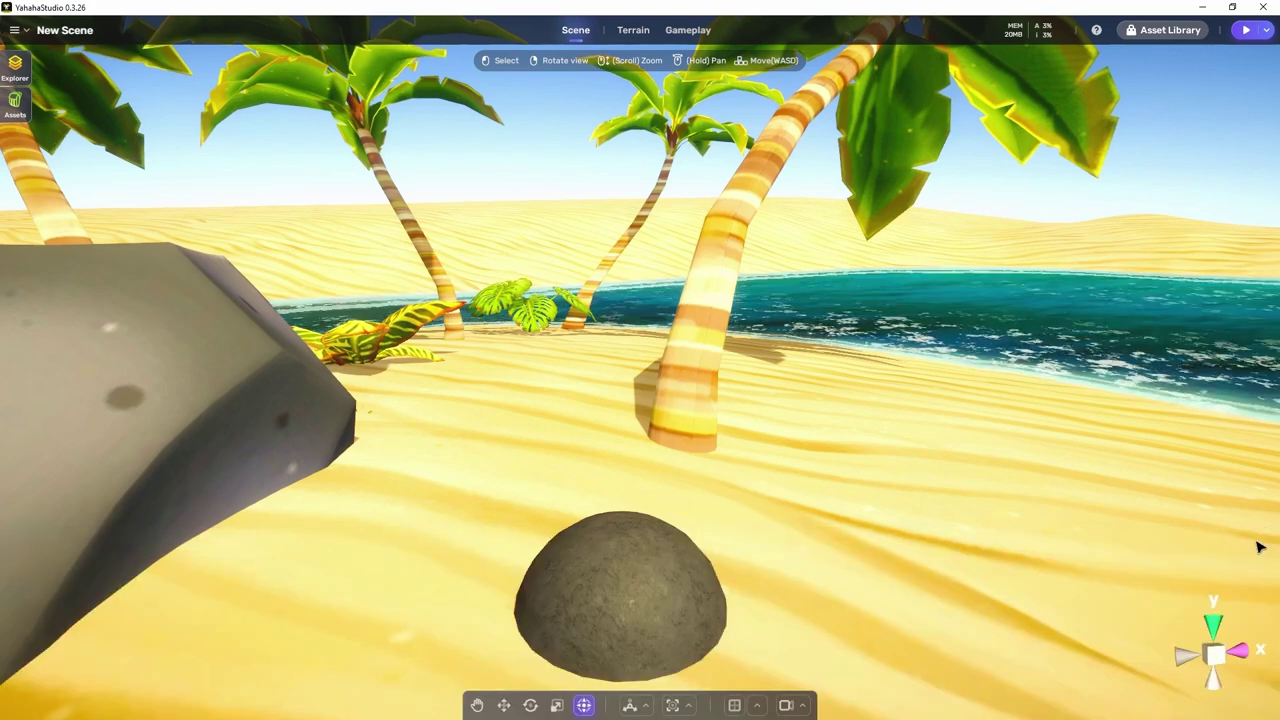
Visit the Help Center, then bring up the Submit feedback form set to Issue/Bug.
click(15, 30)
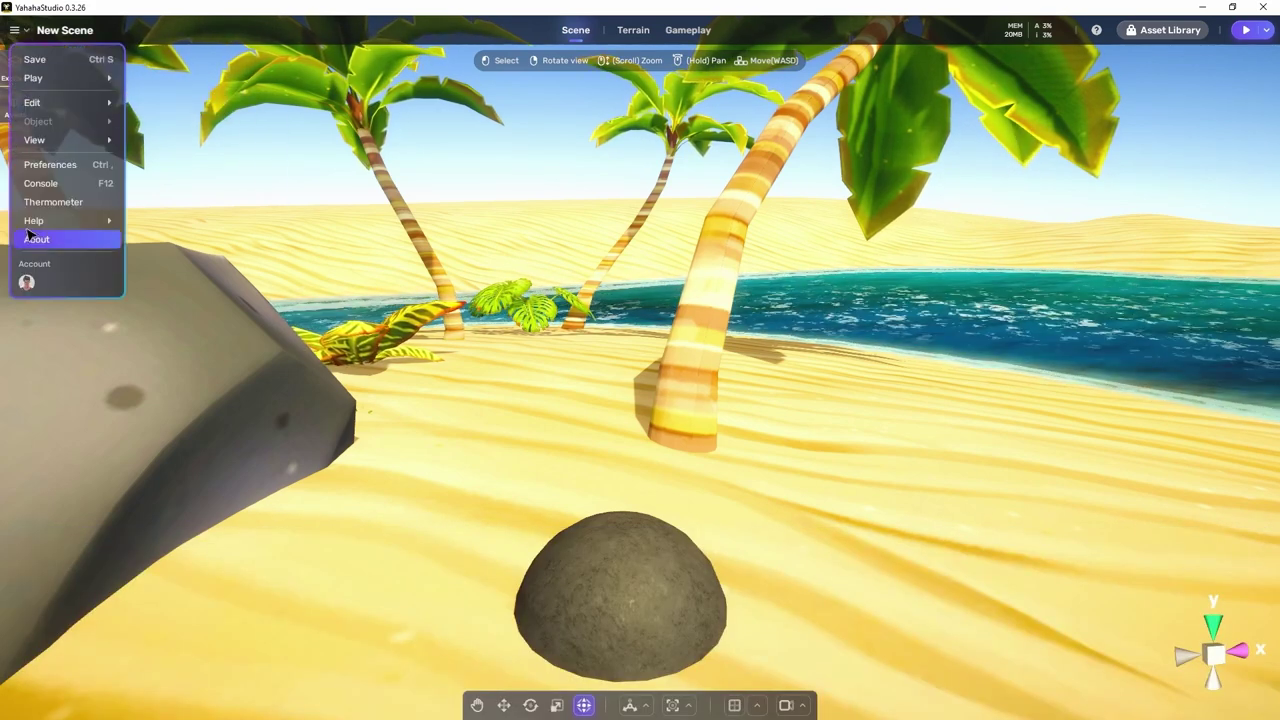
mouse_move(32, 222)
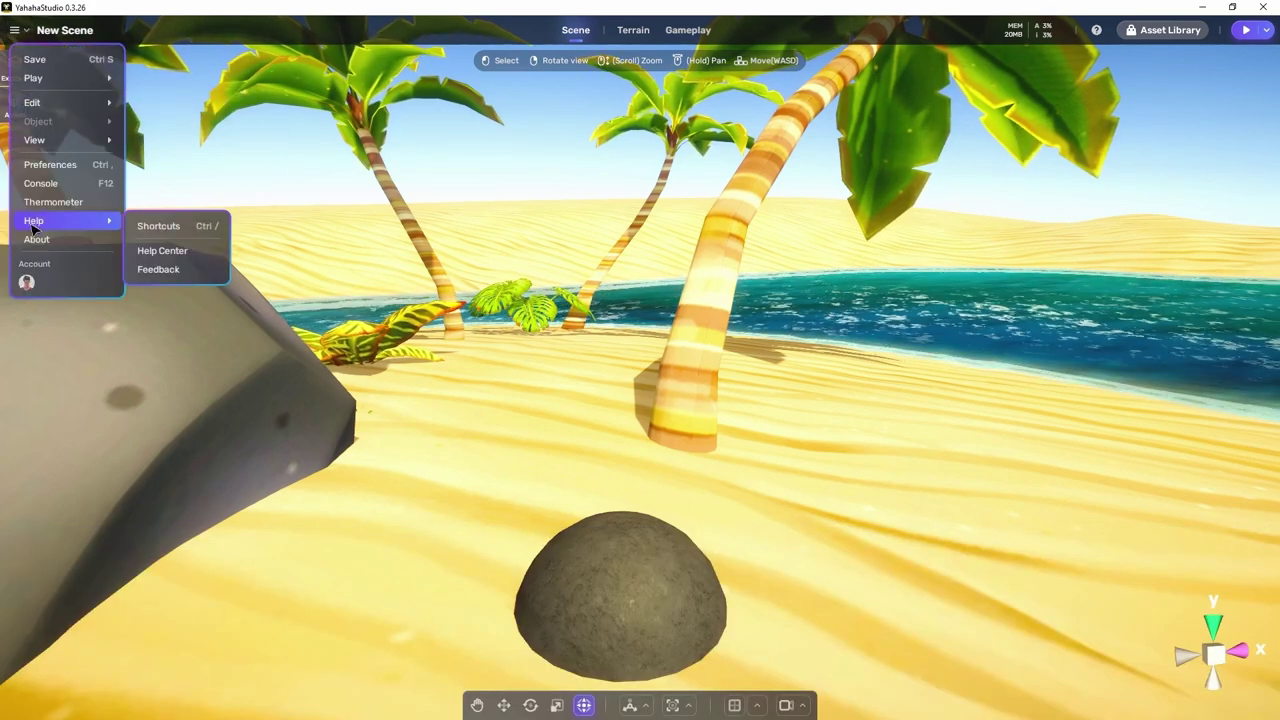
click(207, 258)
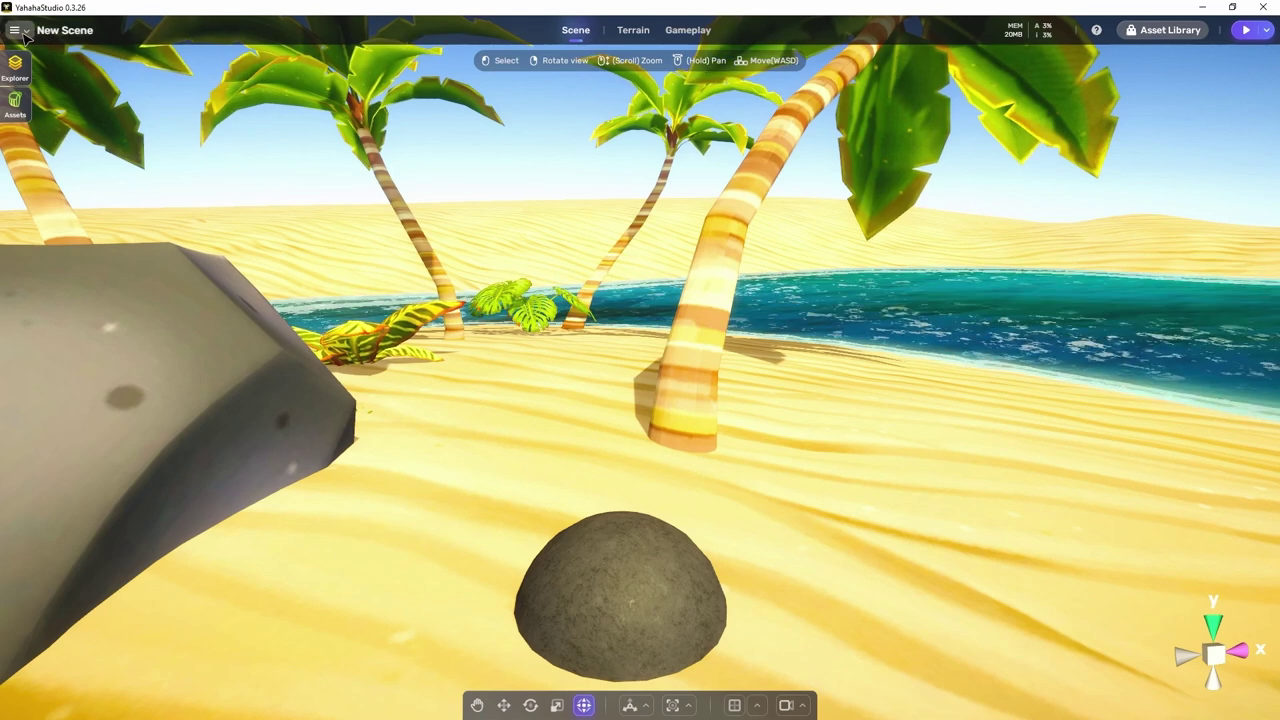
click(16, 30)
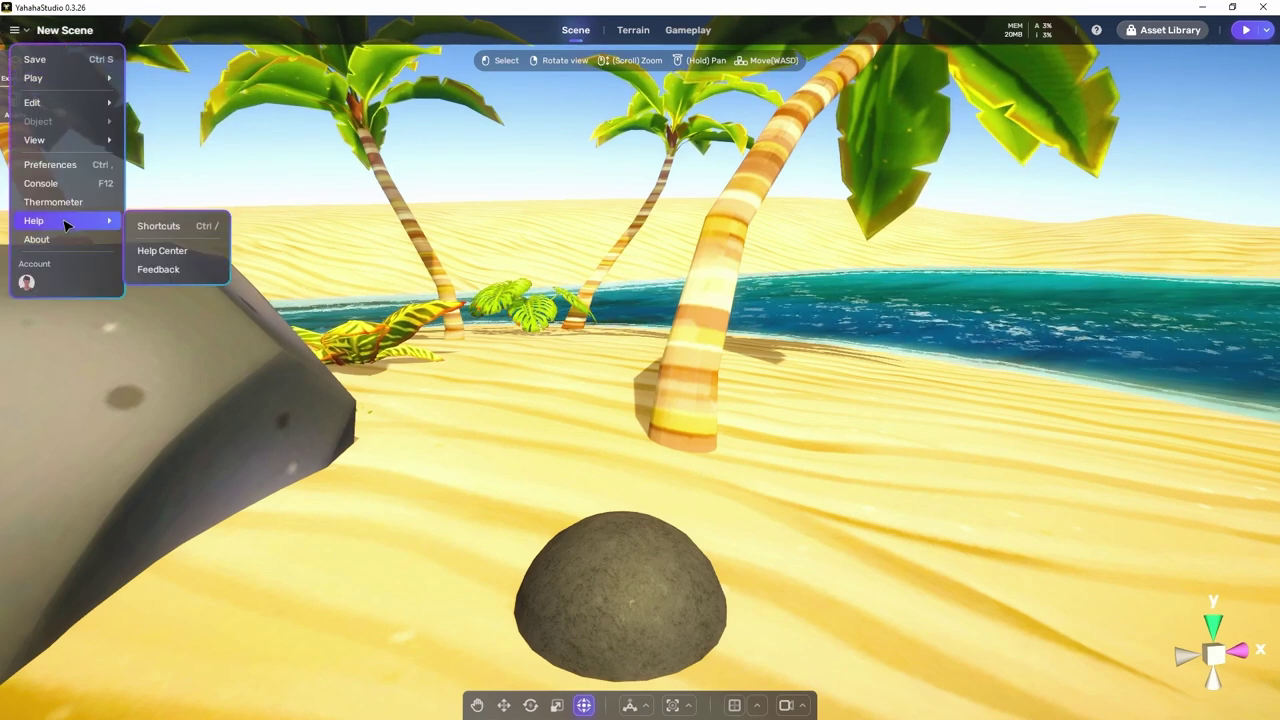
click(186, 277)
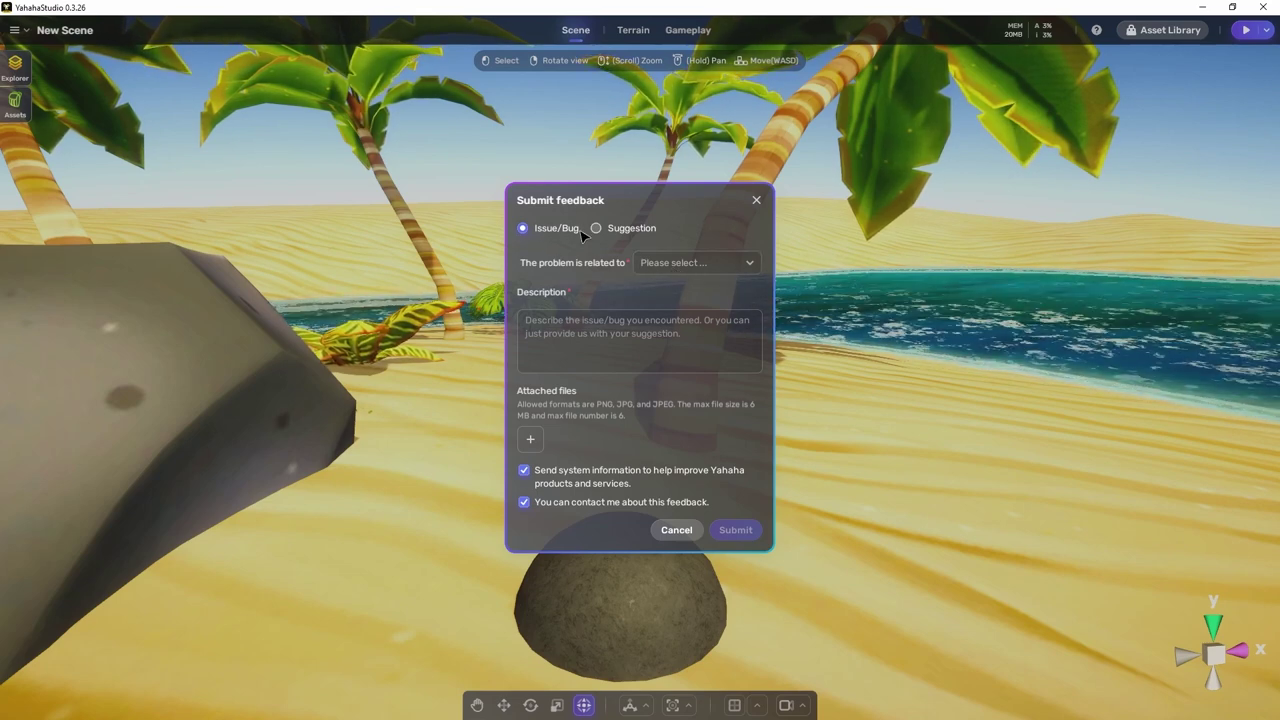
Browse the problem categories and feedback types, then close the form unsent.
click(705, 262)
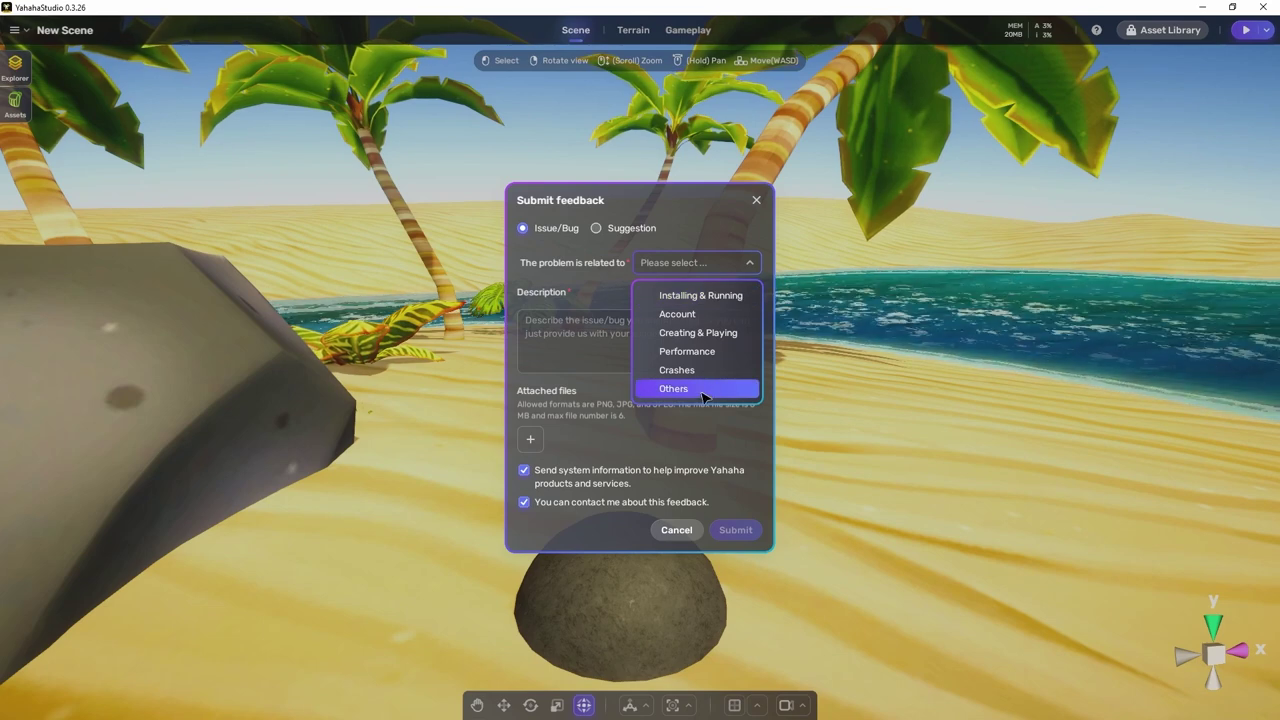
click(722, 240)
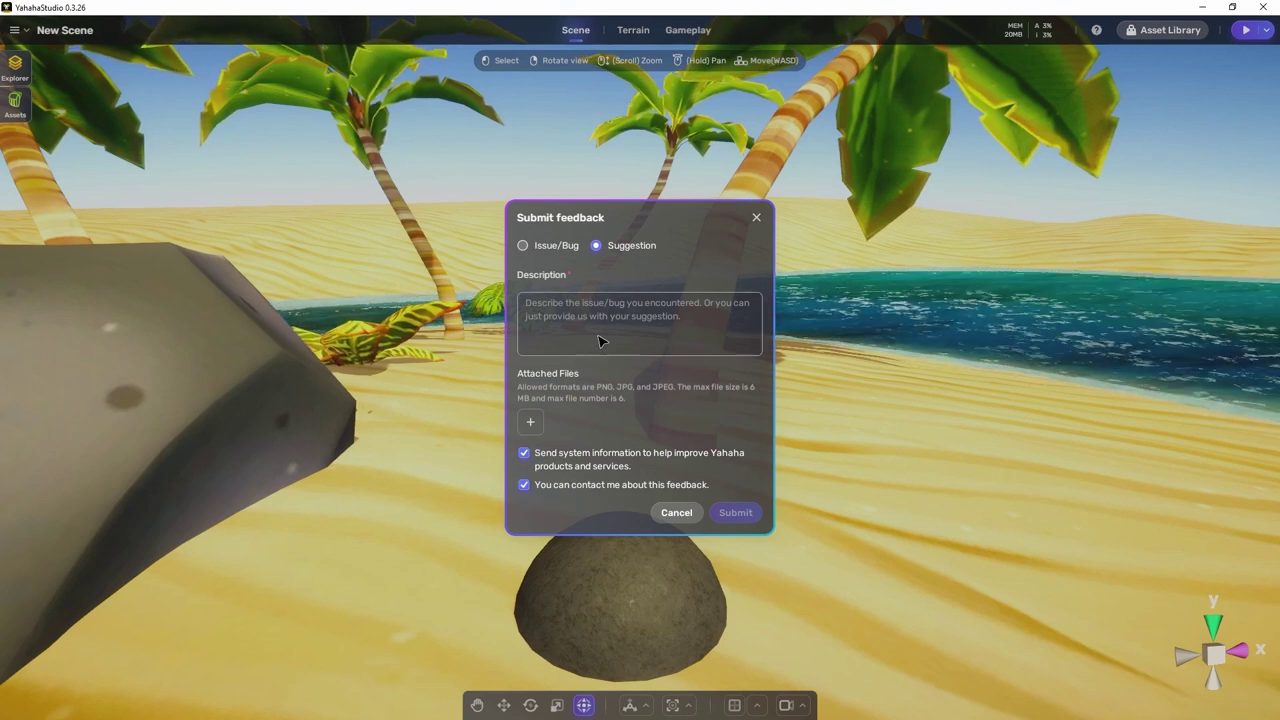
click(522, 245)
click(756, 199)
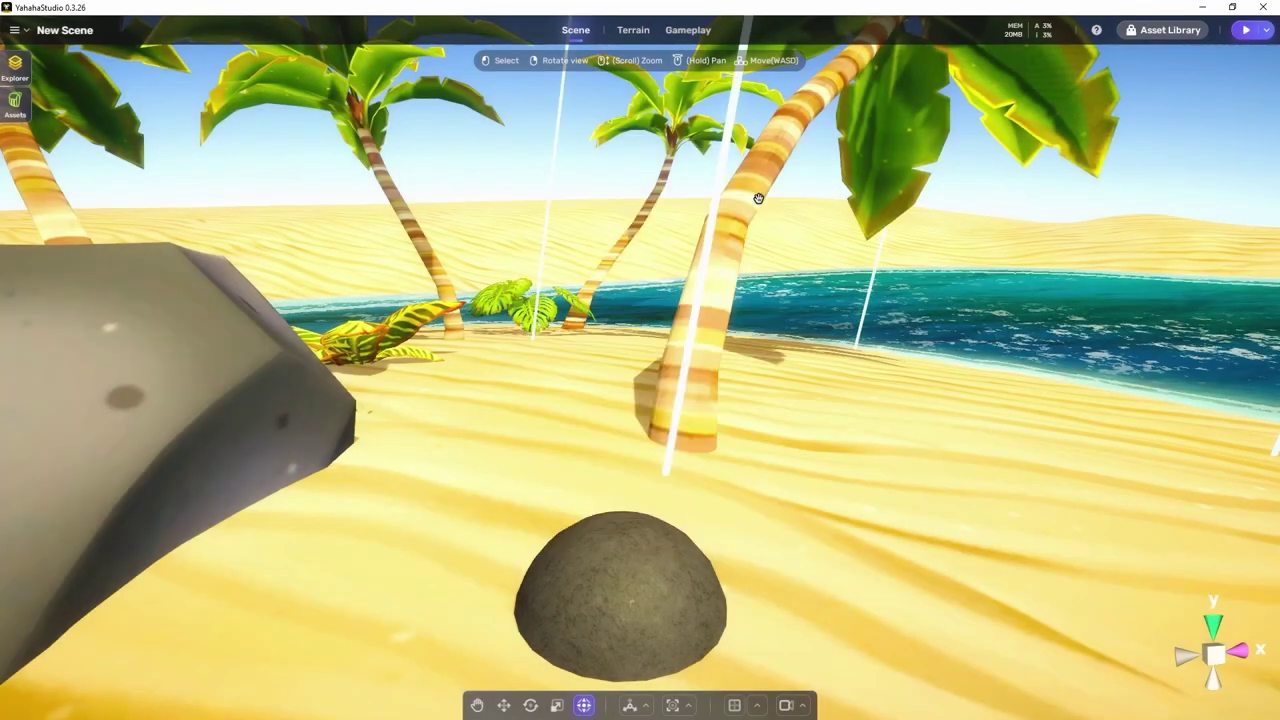
click(20, 30)
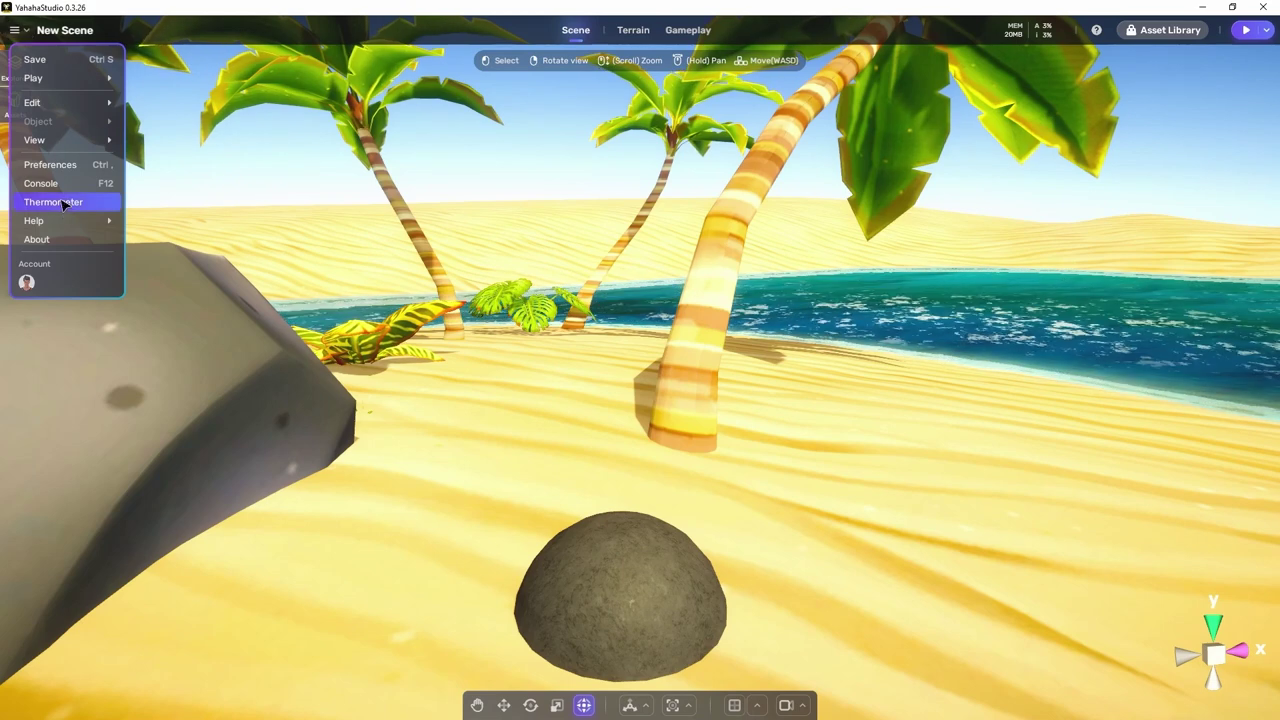
click(65, 245)
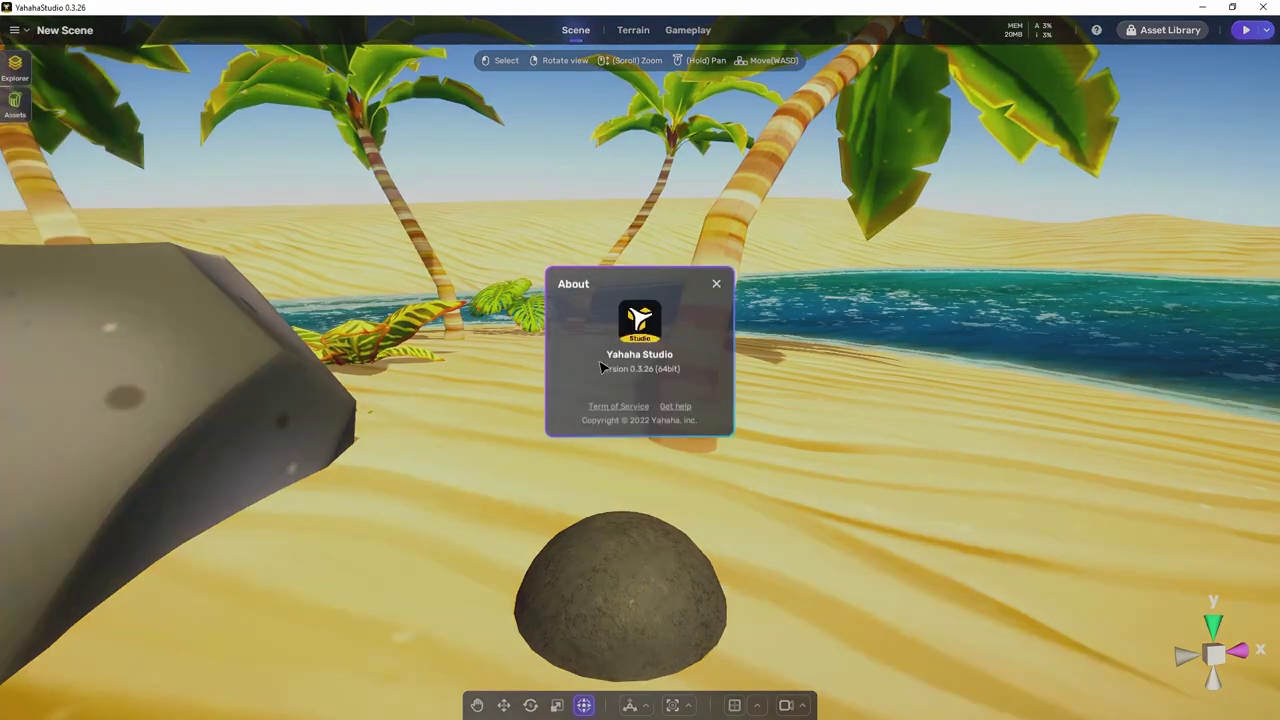
click(716, 284)
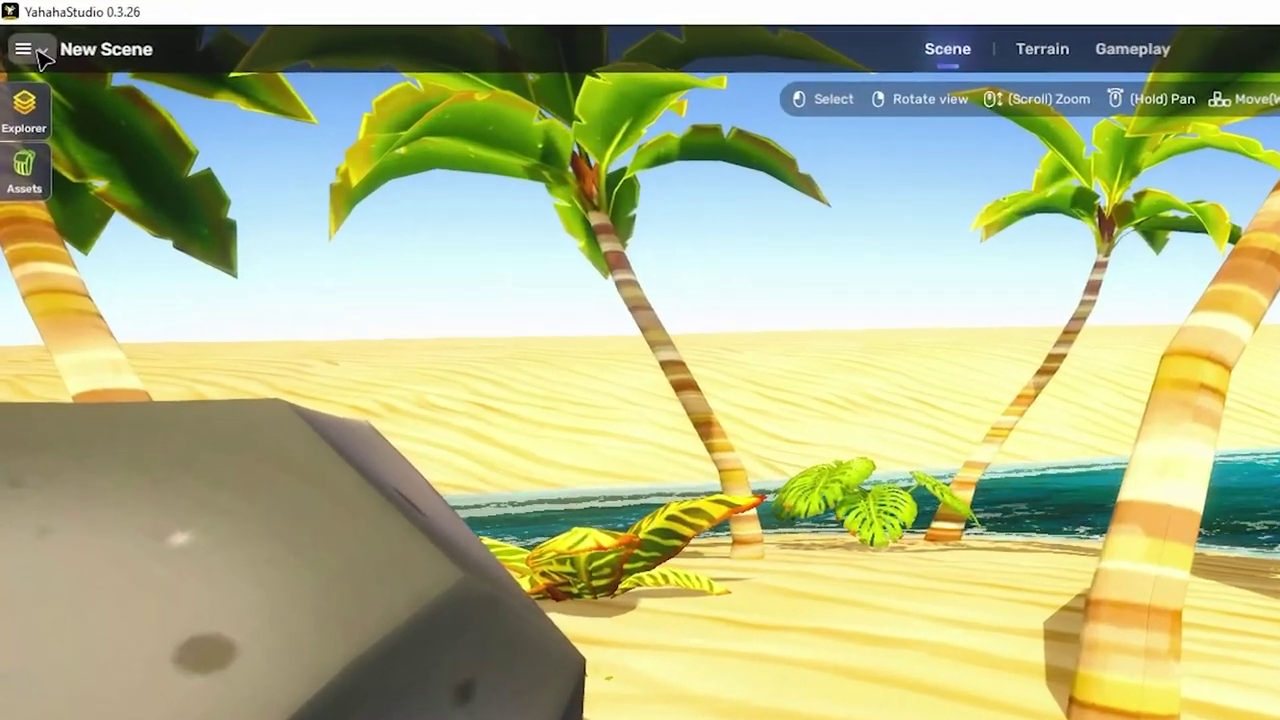
click(18, 30)
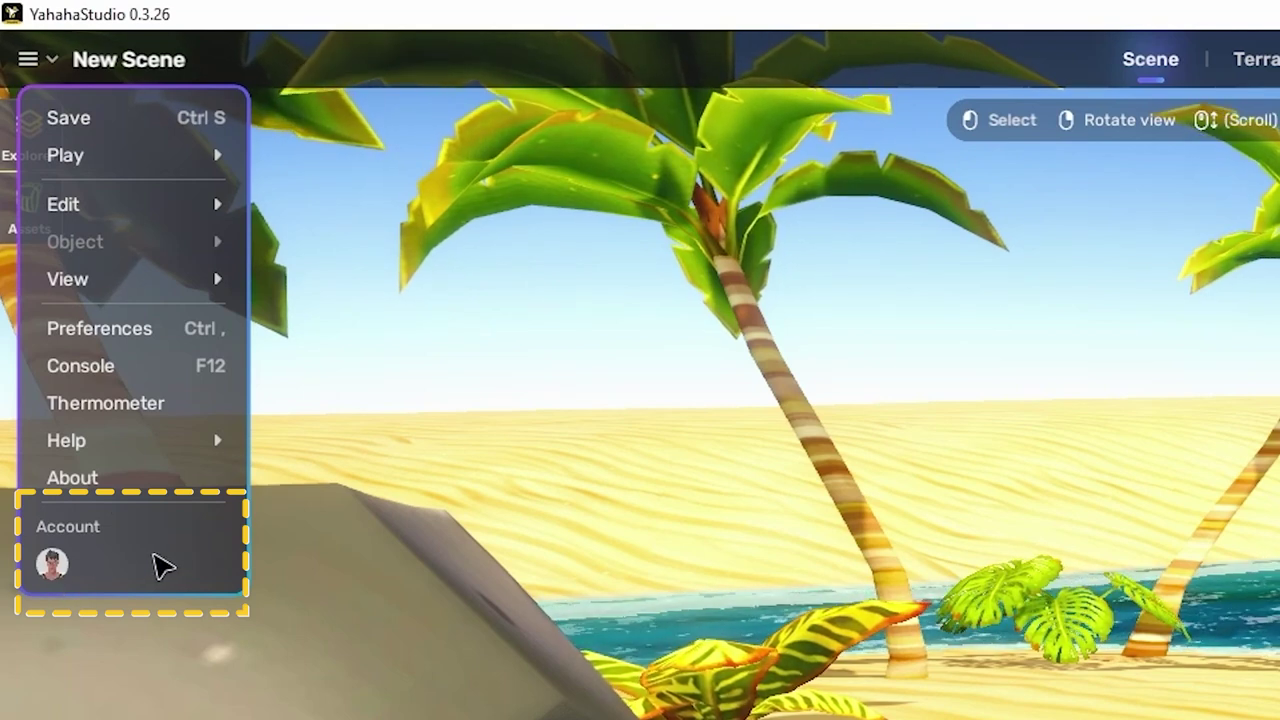
click(397, 80)
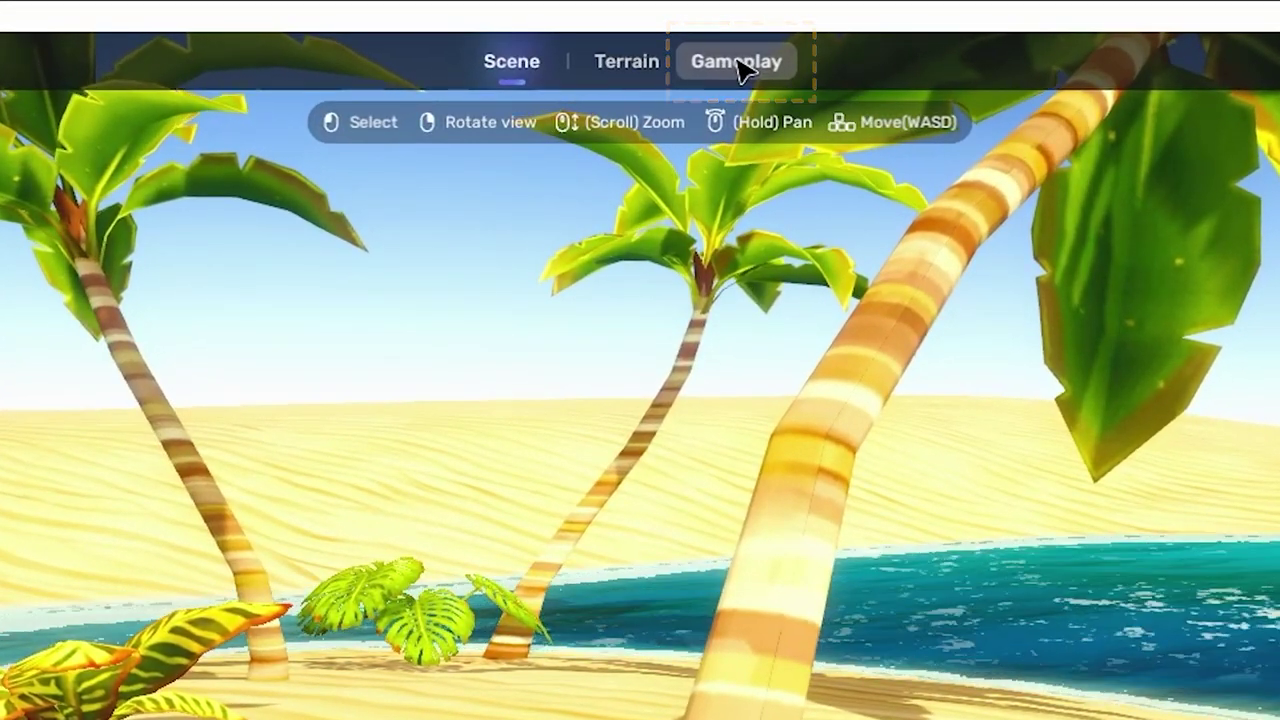
In Gameplay General settings, keep Random respawn, set respawn time to 20 s, leave BGM unset.
click(738, 63)
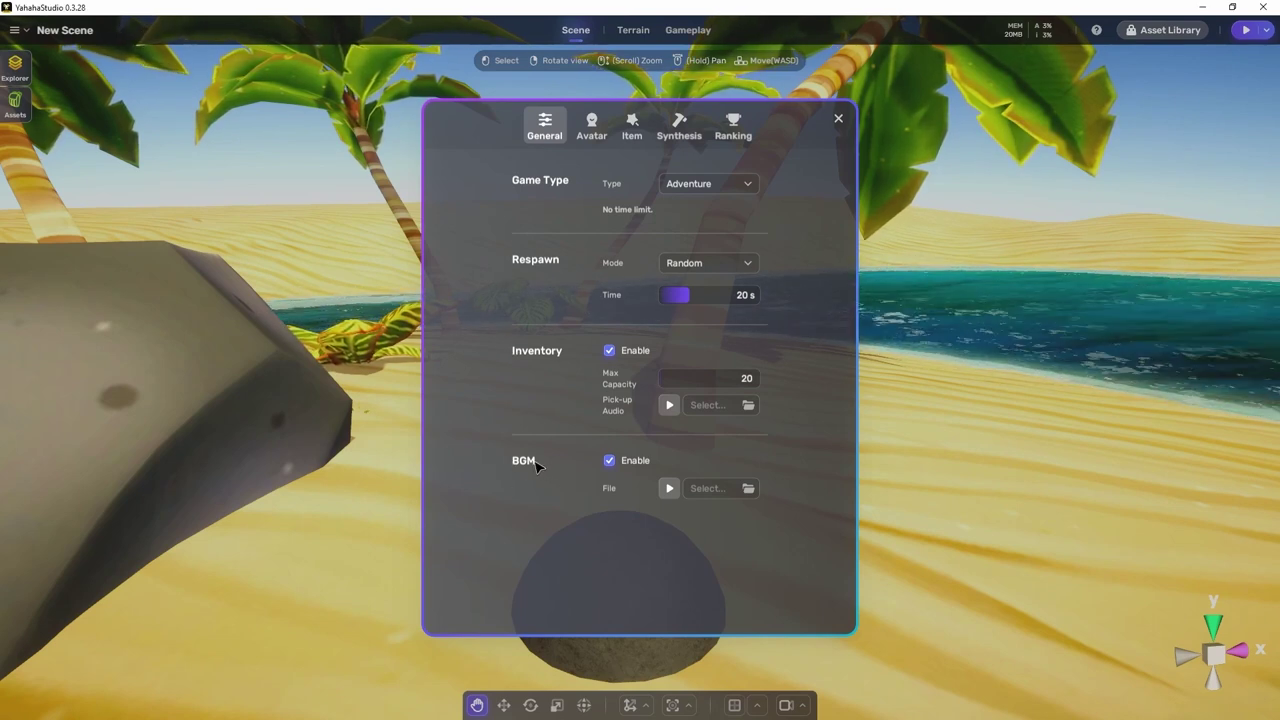
click(752, 266)
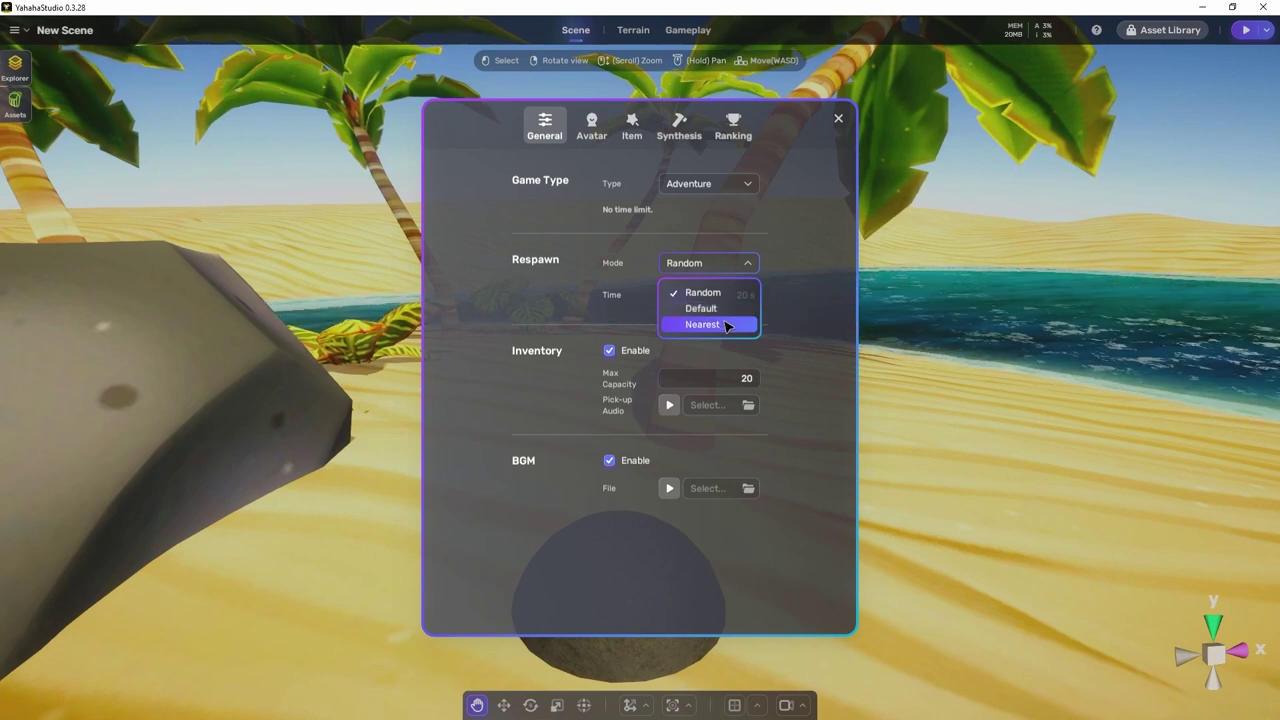
click(775, 312)
mouse_move(691, 295)
mouse_down()
mouse_move(714, 295)
mouse_move(676, 295)
mouse_move(718, 295)
mouse_move(685, 295)
mouse_up()
click(736, 295)
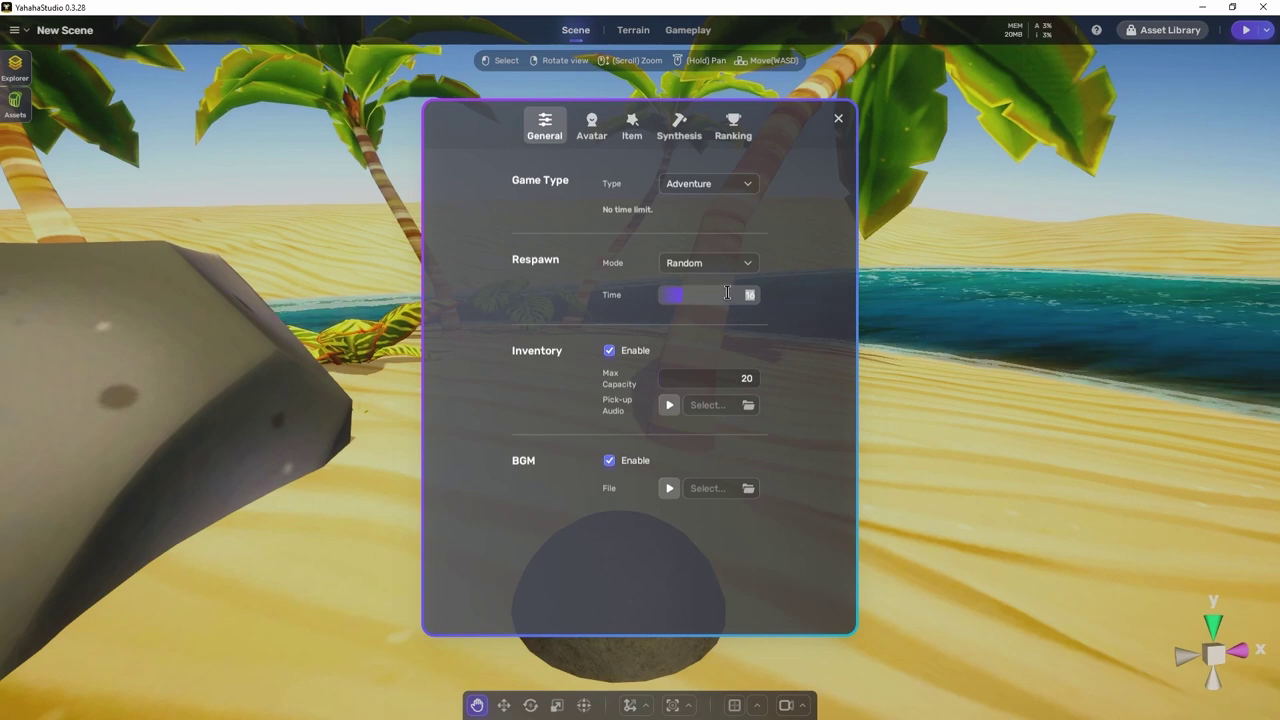
text(20)
key(Return)
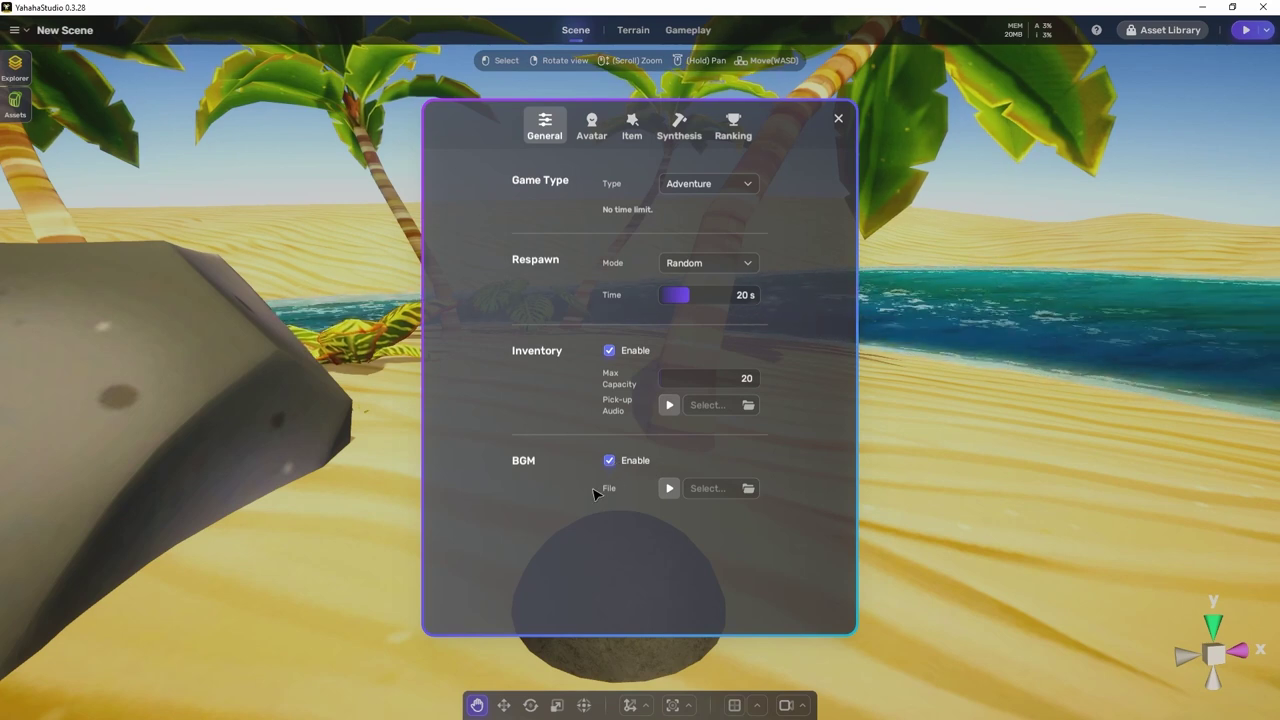
click(748, 489)
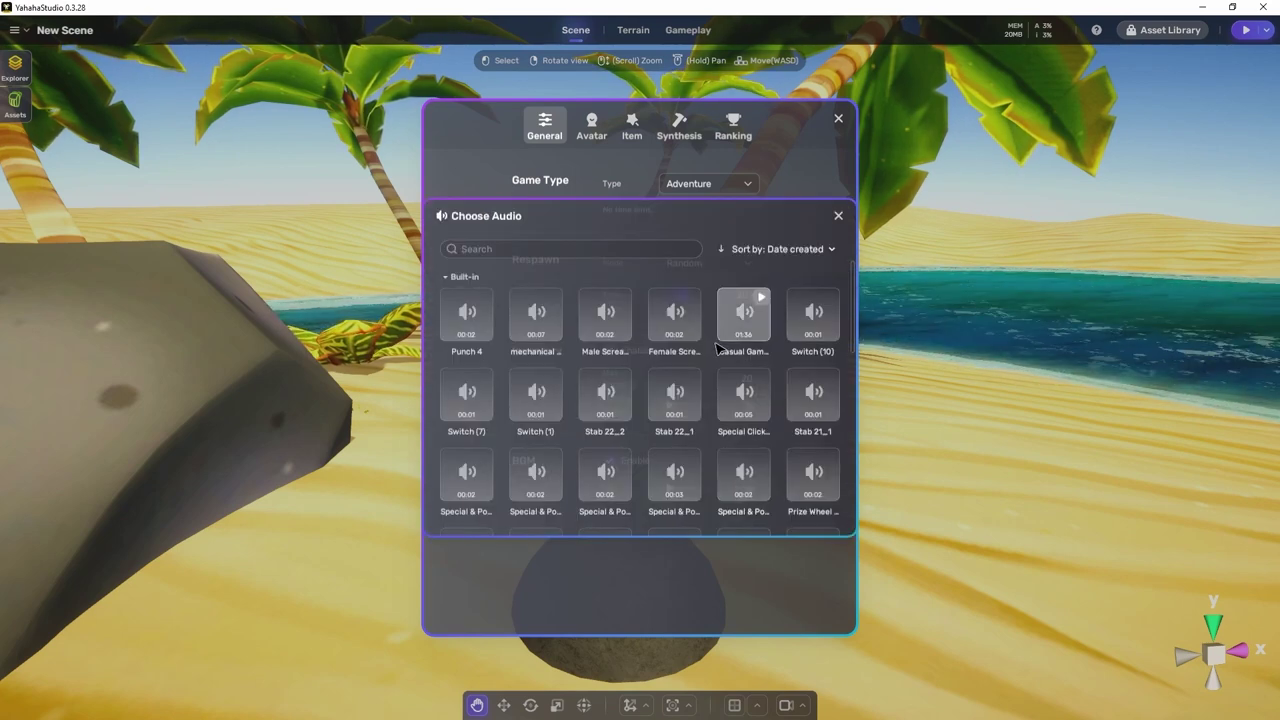
click(838, 215)
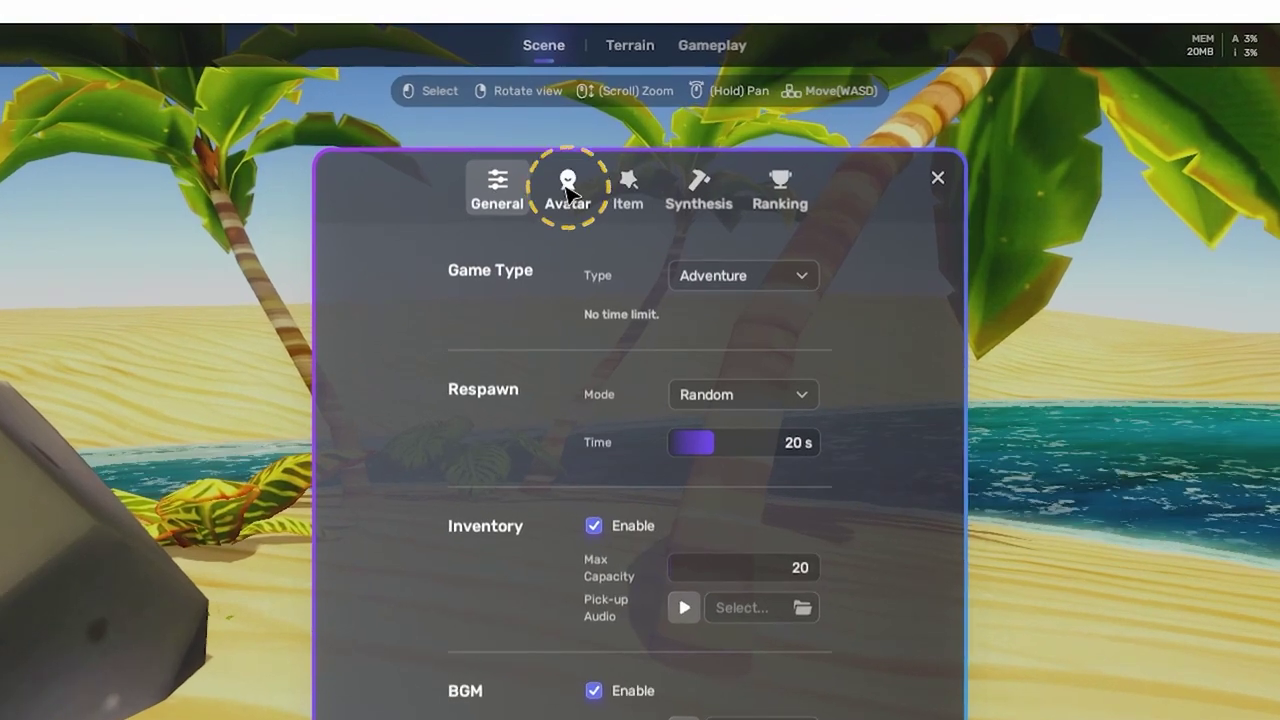
Check the Avatar walk animations and the Item, Synthesis and Ranking tabs, then close Gameplay settings.
click(570, 182)
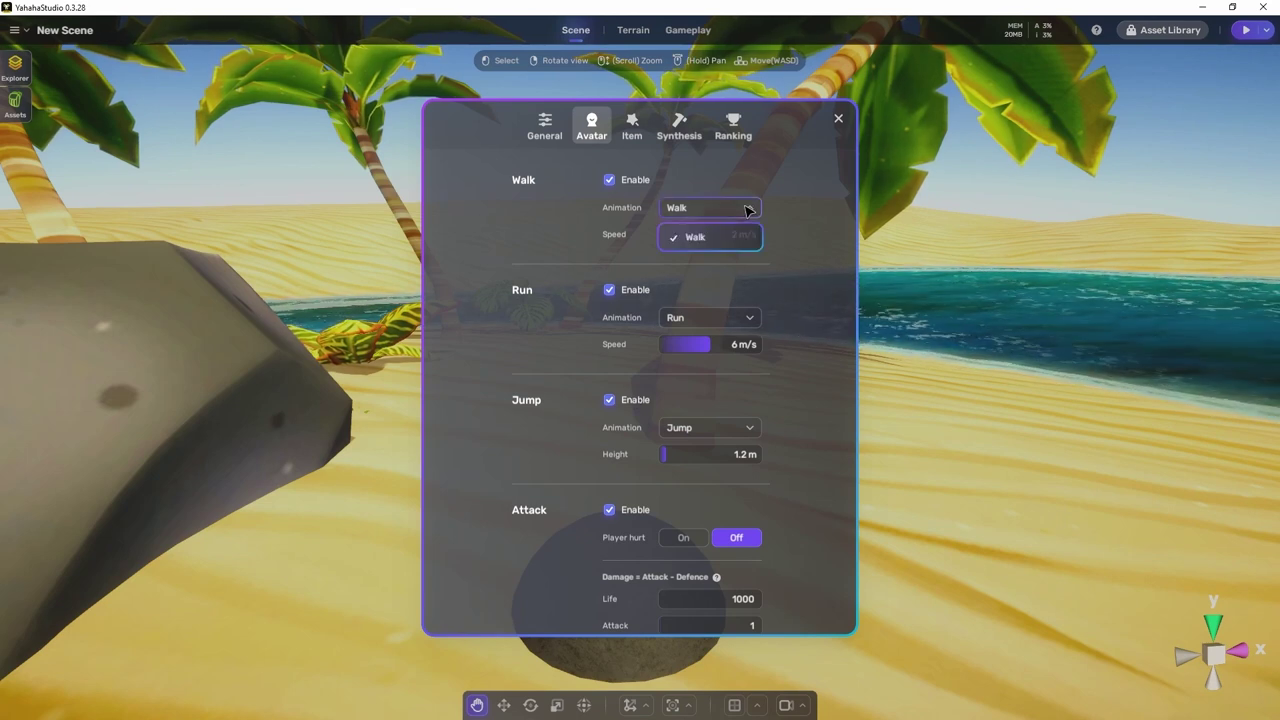
click(736, 317)
click(736, 317)
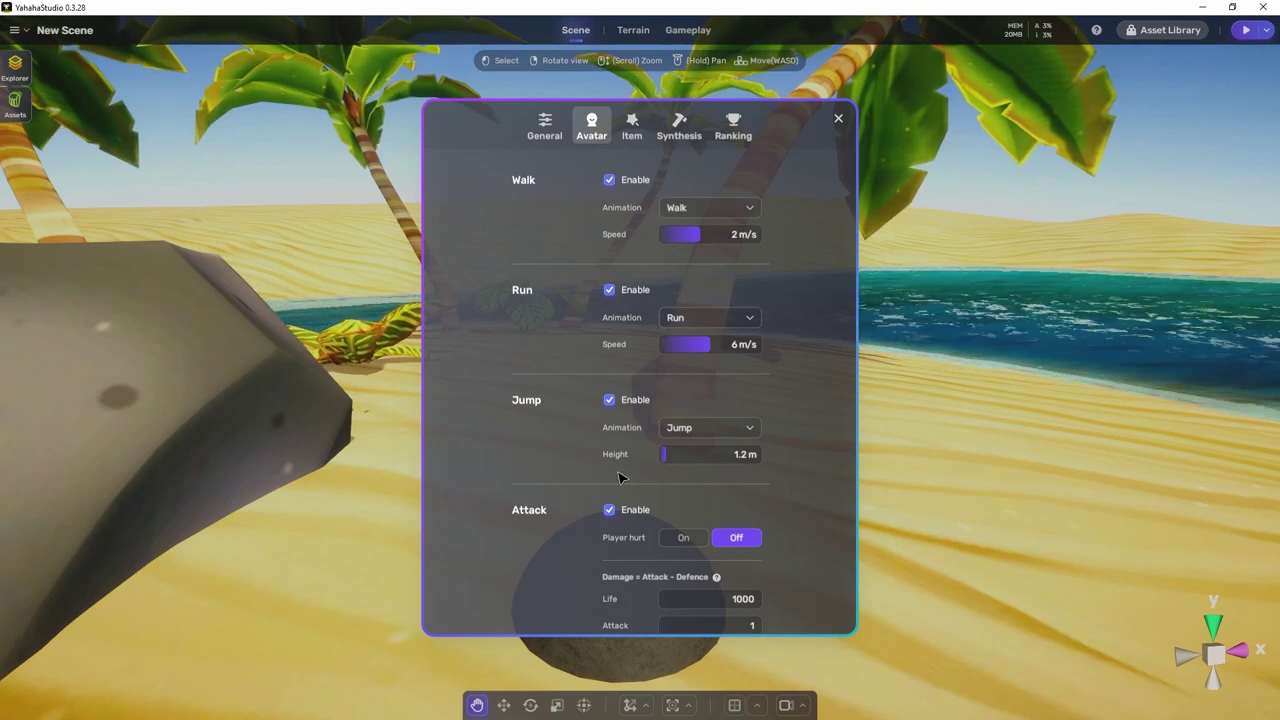
click(632, 125)
click(681, 122)
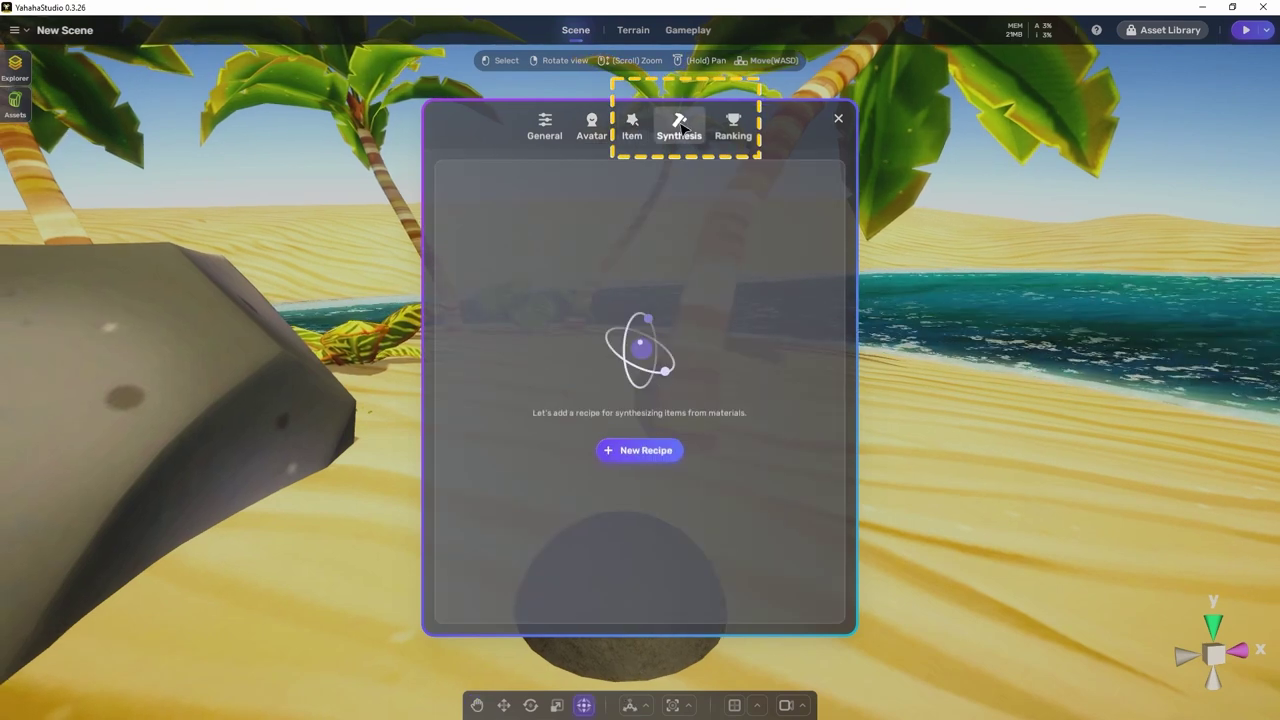
click(736, 131)
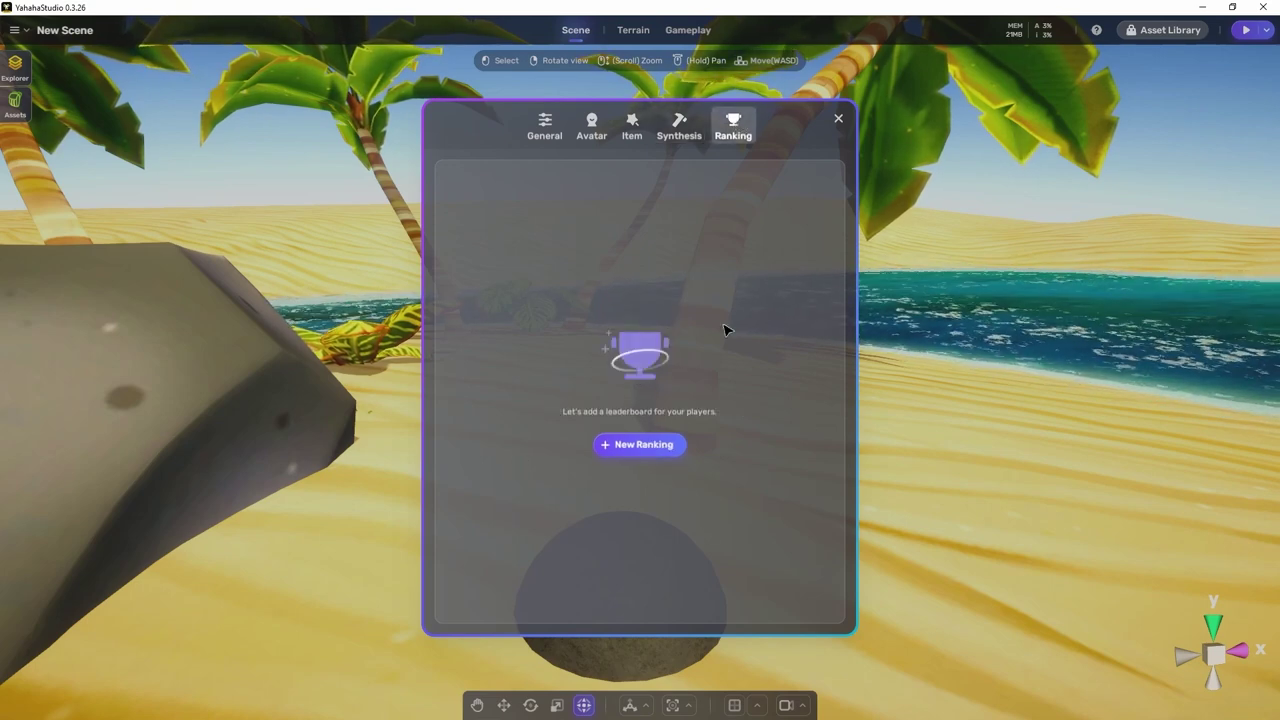
key(Escape)
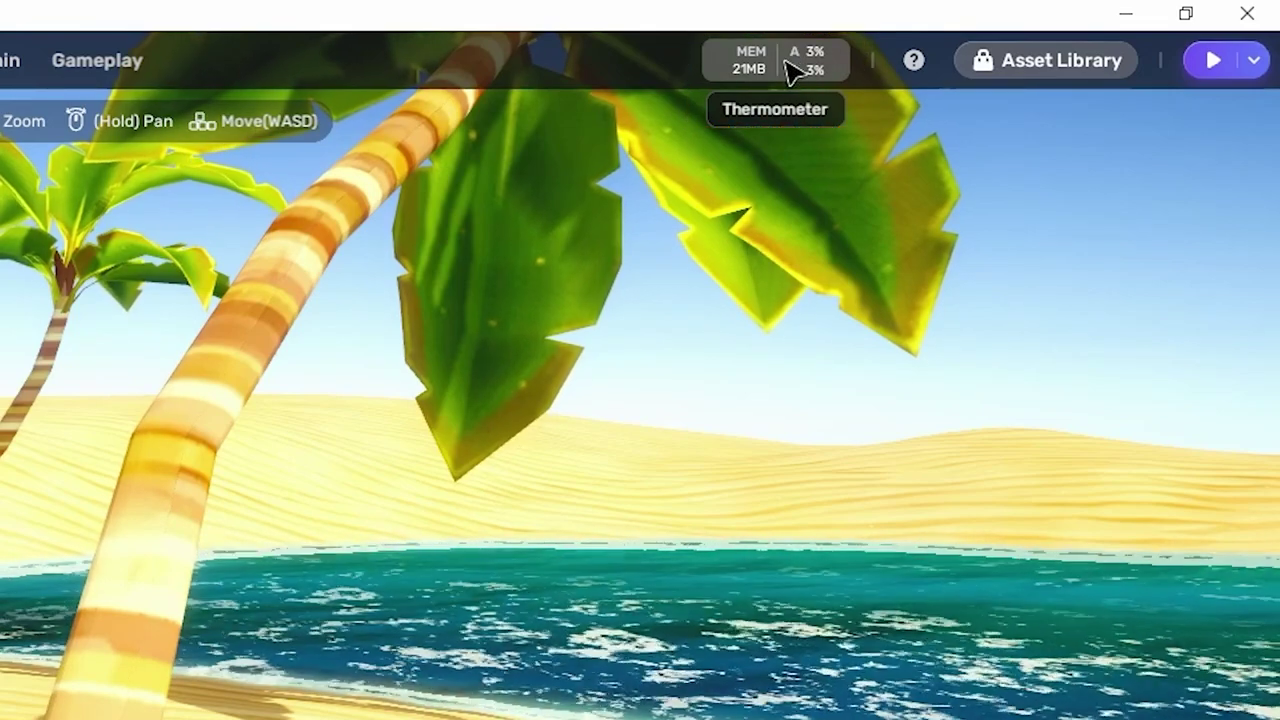
Review 21MB memory and 3% Android/iOS publish pressure, then hide the memory readout from the top bar.
click(790, 70)
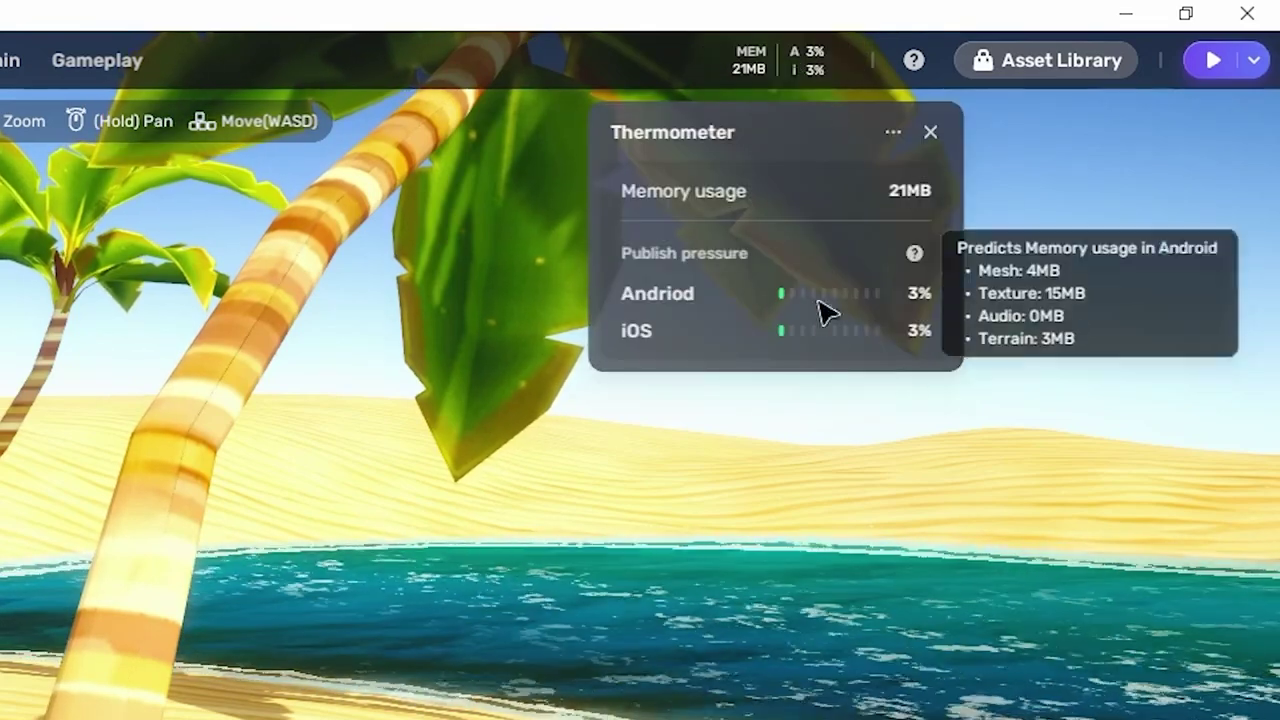
mouse_move(855, 190)
mouse_move(775, 333)
mouse_move(800, 194)
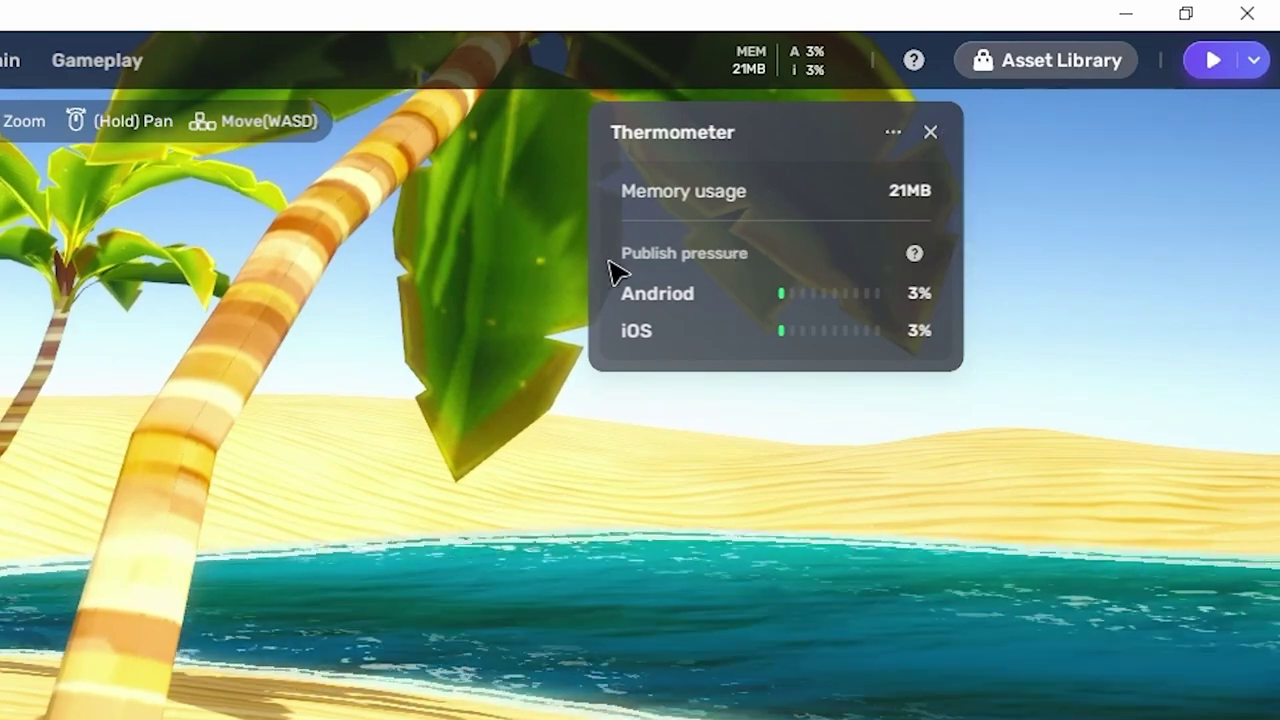
mouse_move(914, 255)
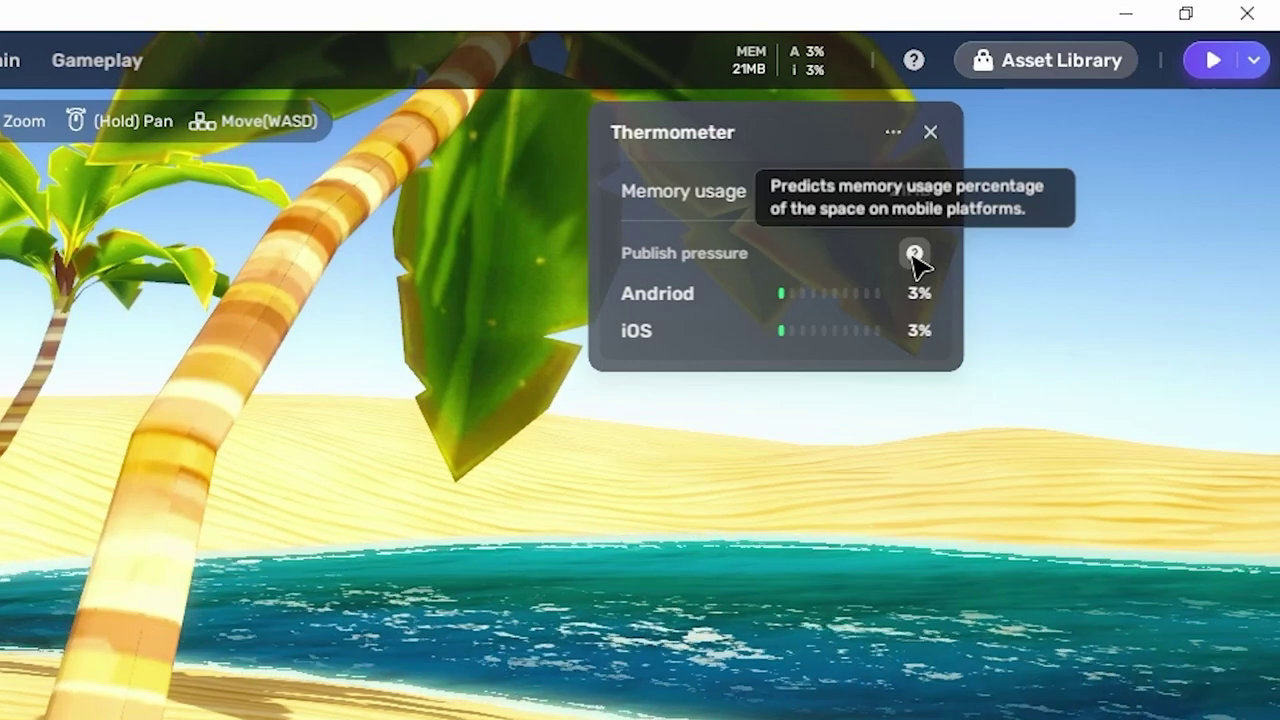
mouse_move(734, 294)
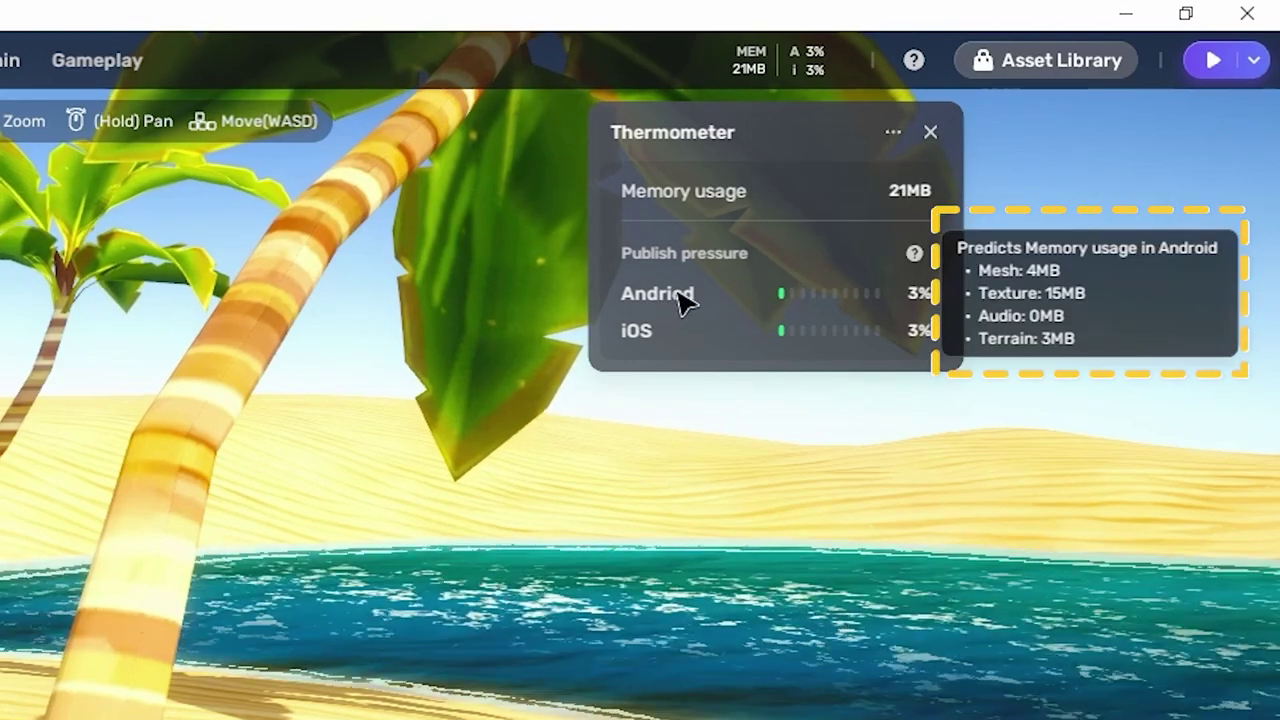
mouse_move(686, 331)
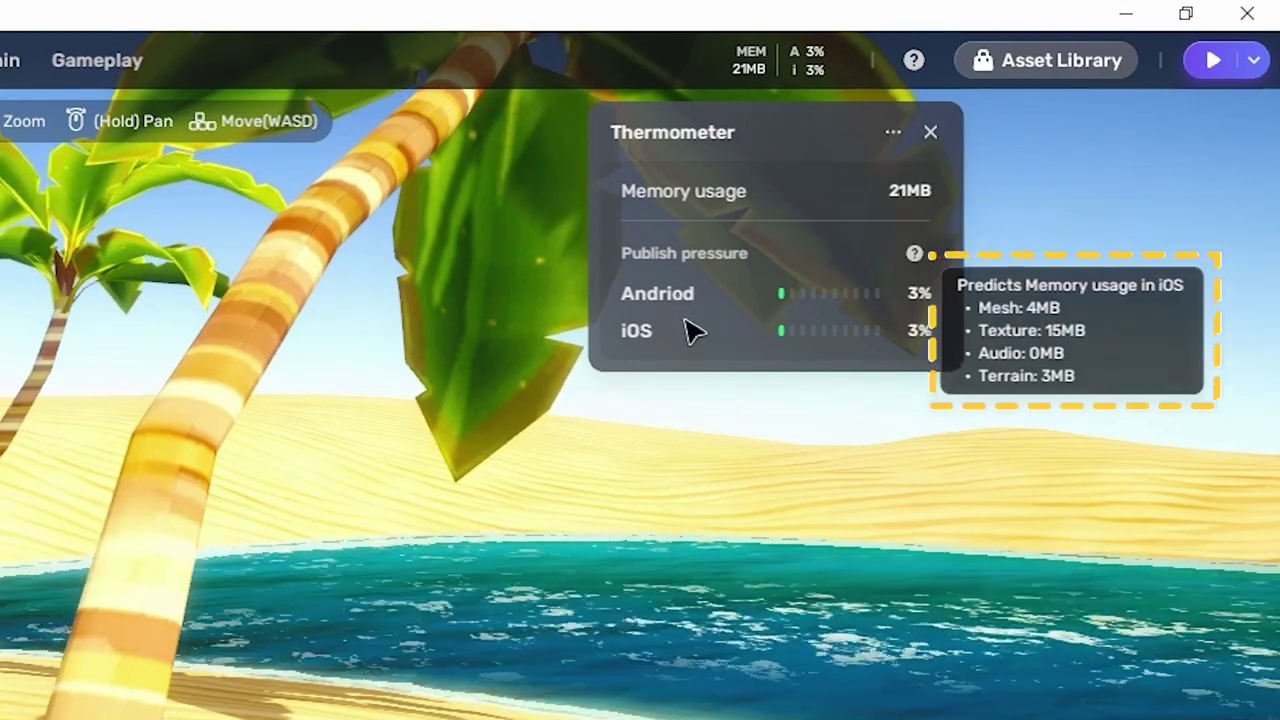
mouse_move(814, 300)
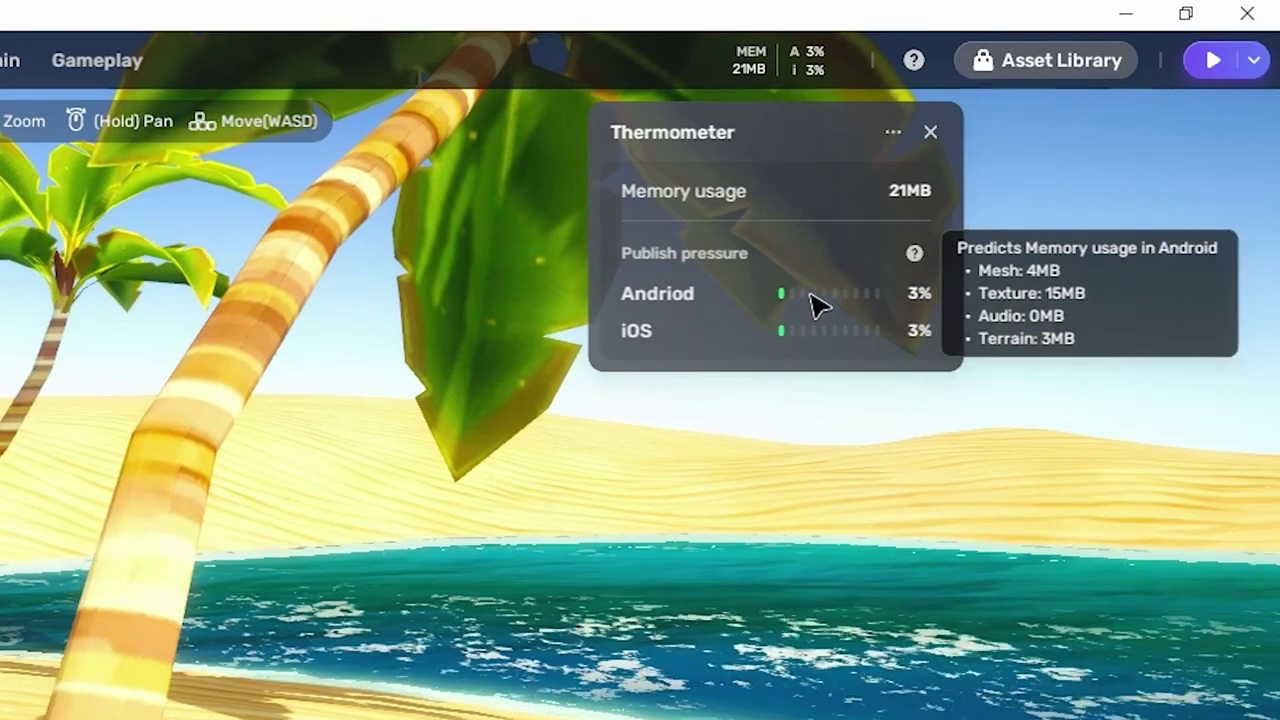
mouse_move(826, 340)
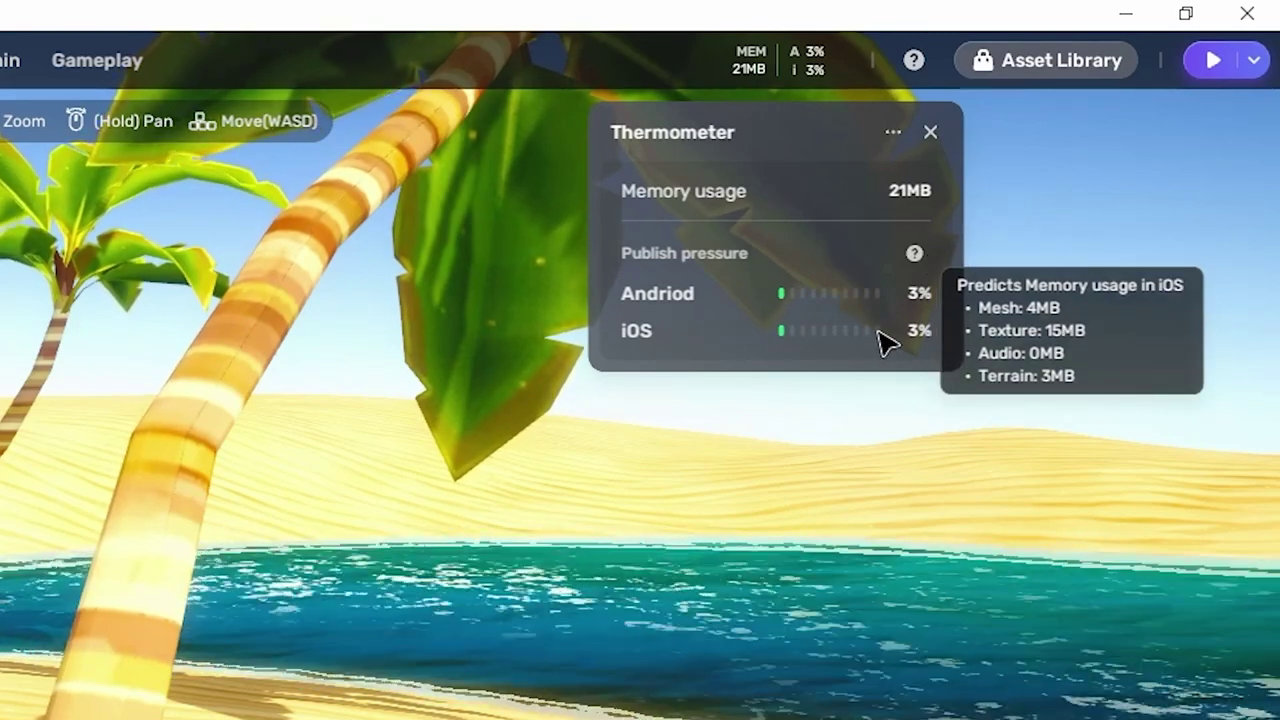
mouse_move(886, 303)
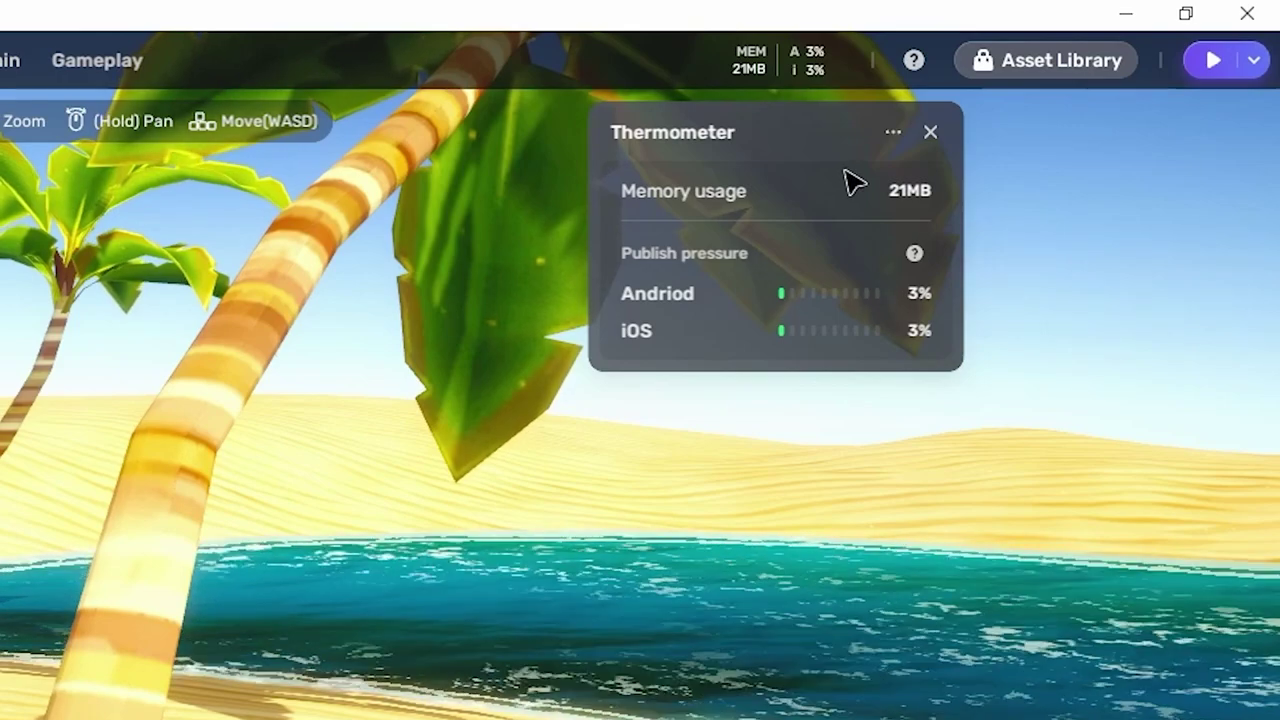
click(893, 134)
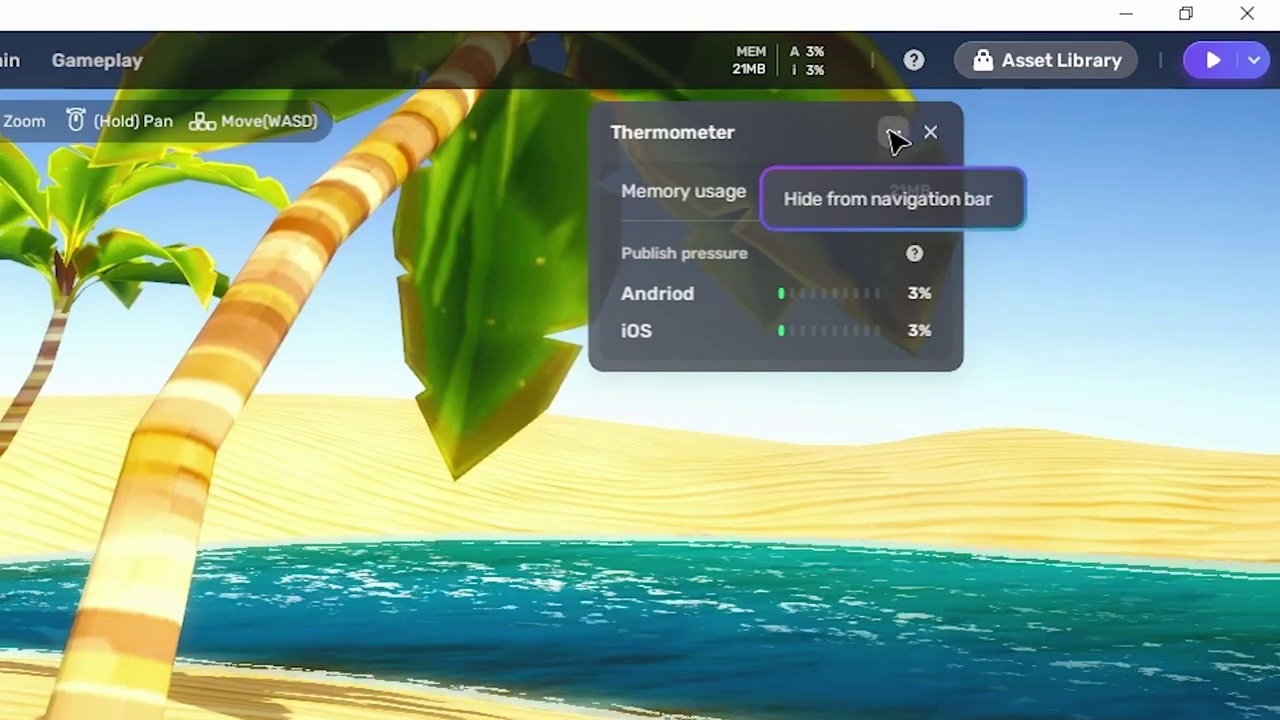
click(872, 200)
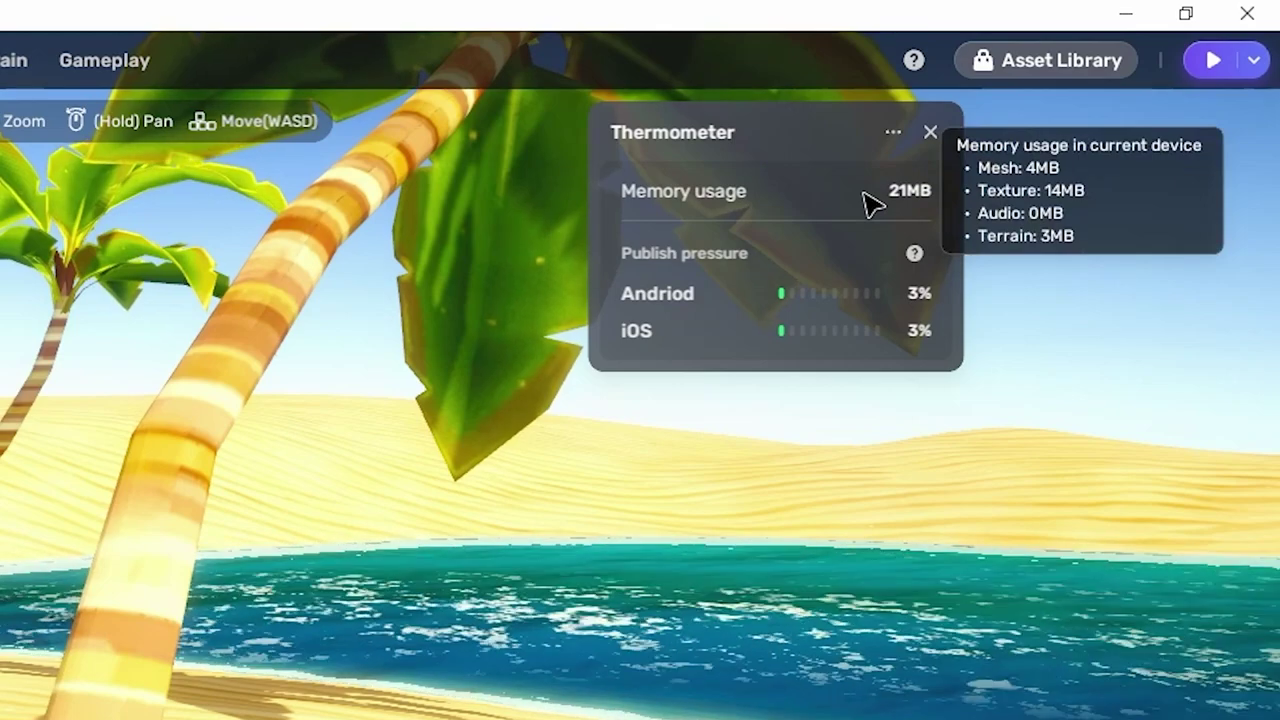
Close the memory panel, restore the memory readout via Thermometer, and open Video Tutorials.
click(930, 136)
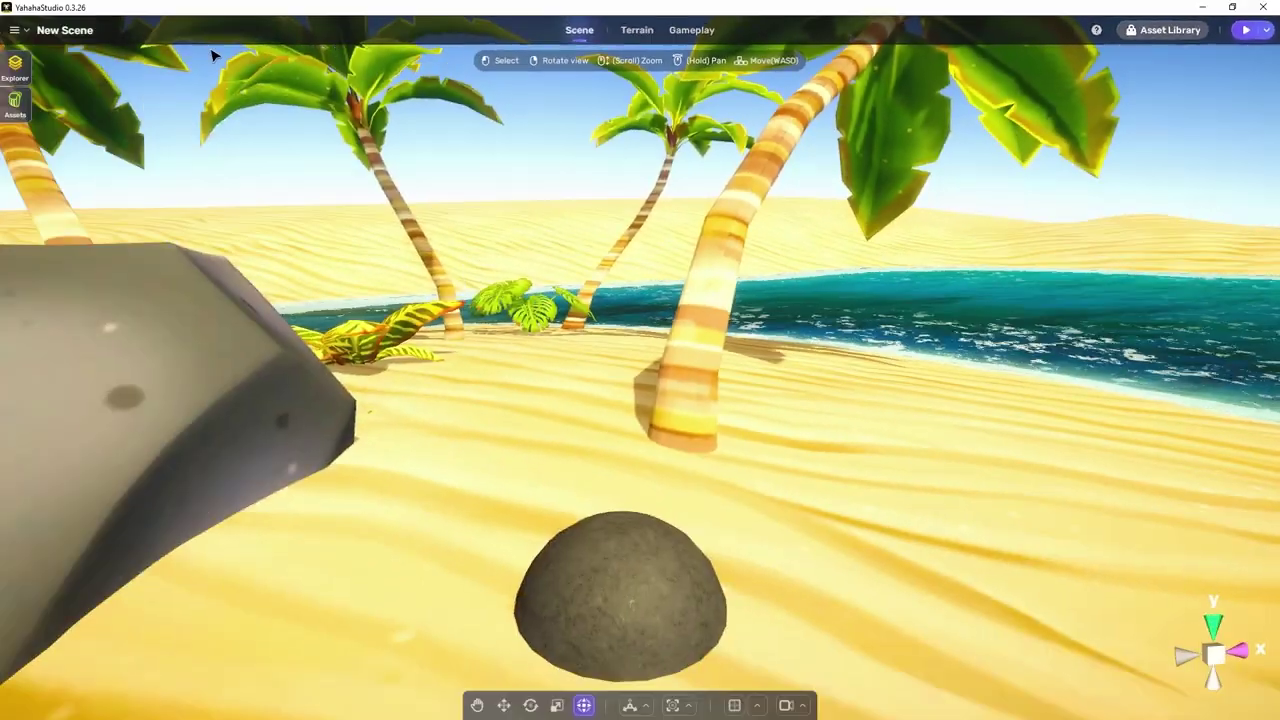
click(14, 30)
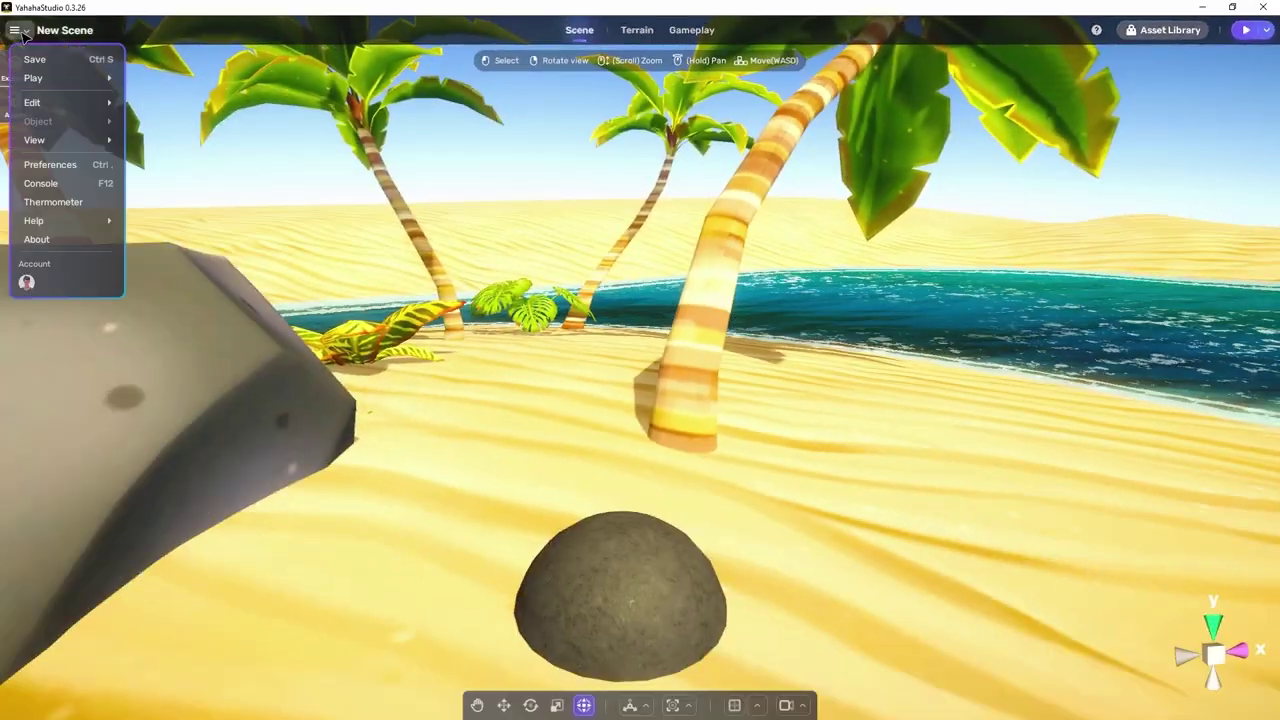
click(55, 202)
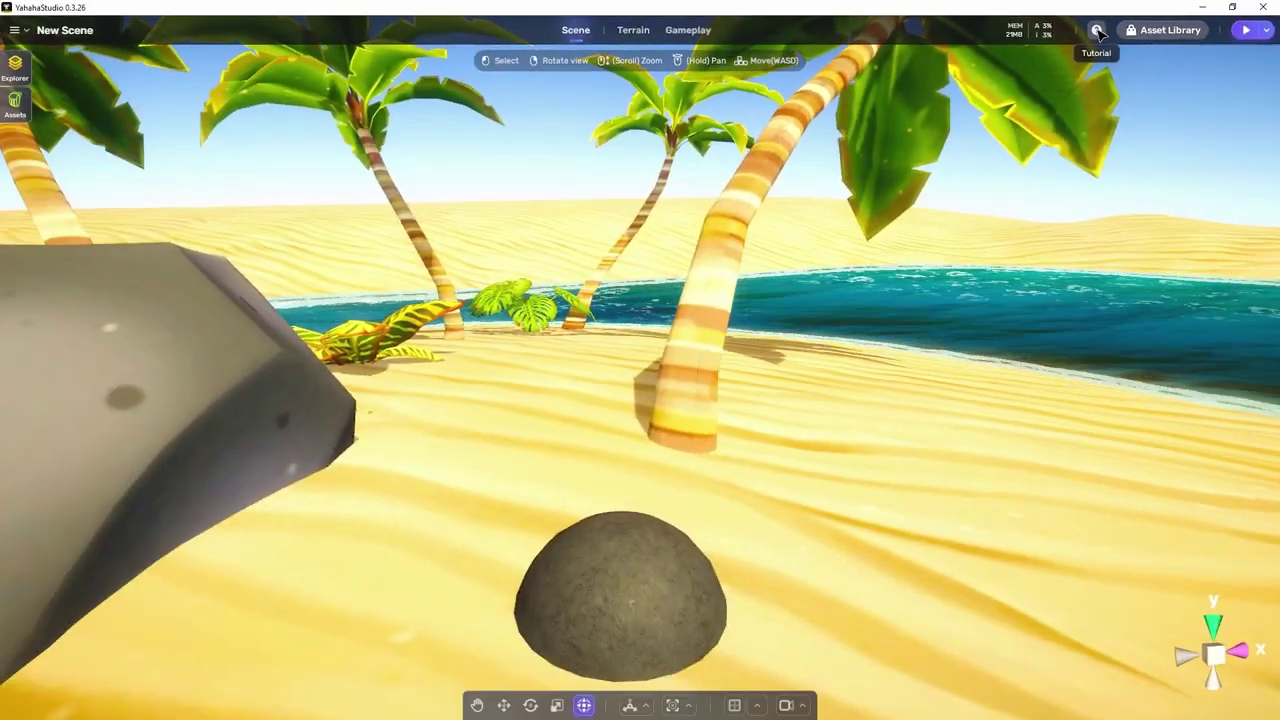
click(969, 50)
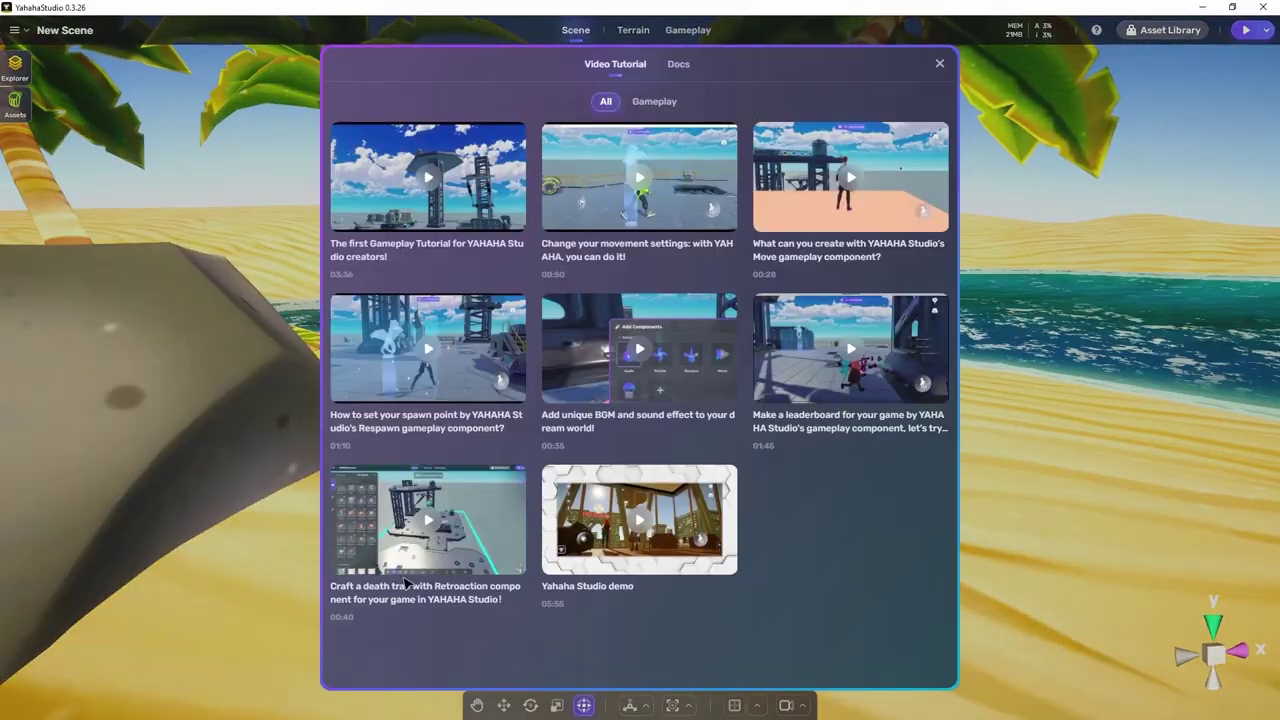
Browse the Docs Overview, trying its section list and search, then close the tutorials window.
click(680, 66)
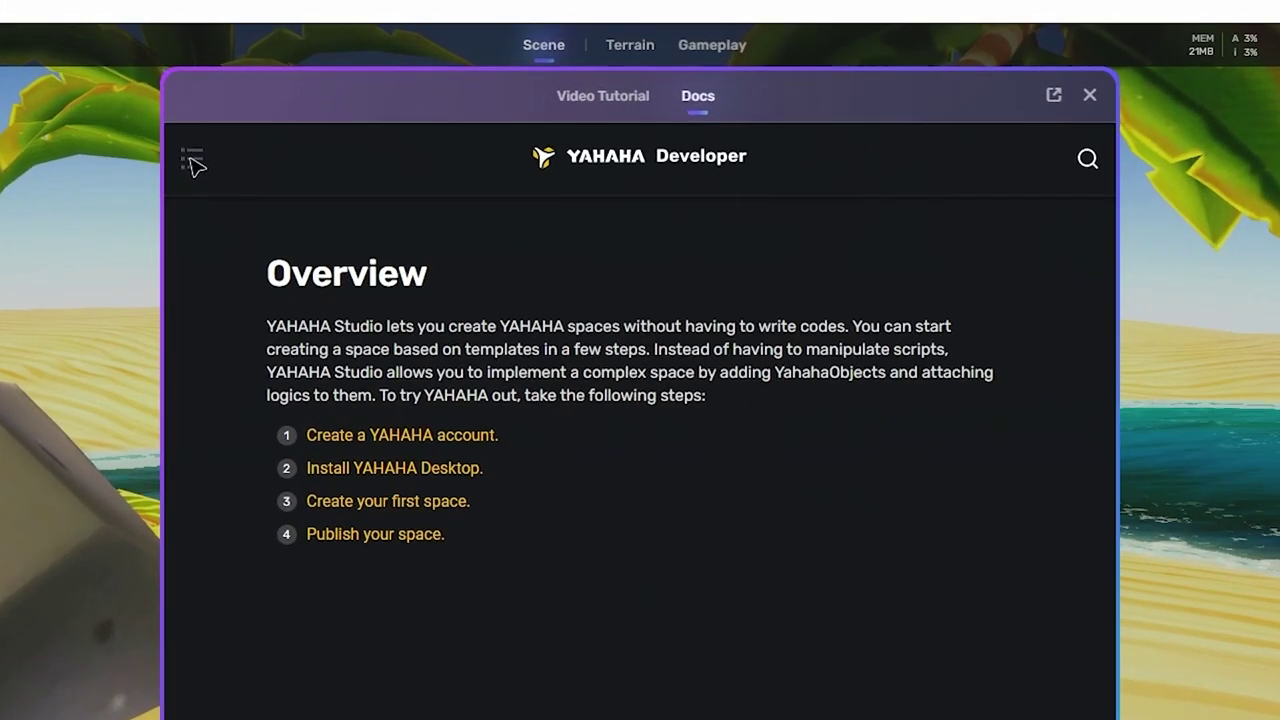
click(338, 104)
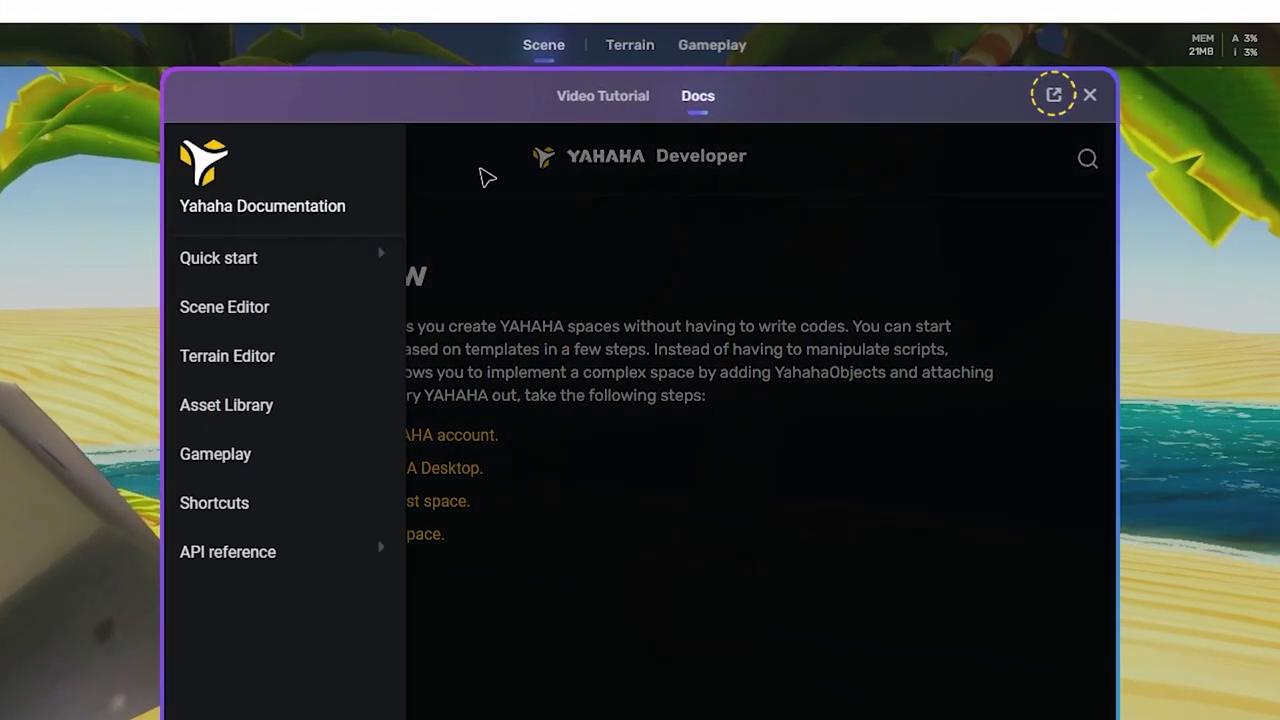
click(482, 176)
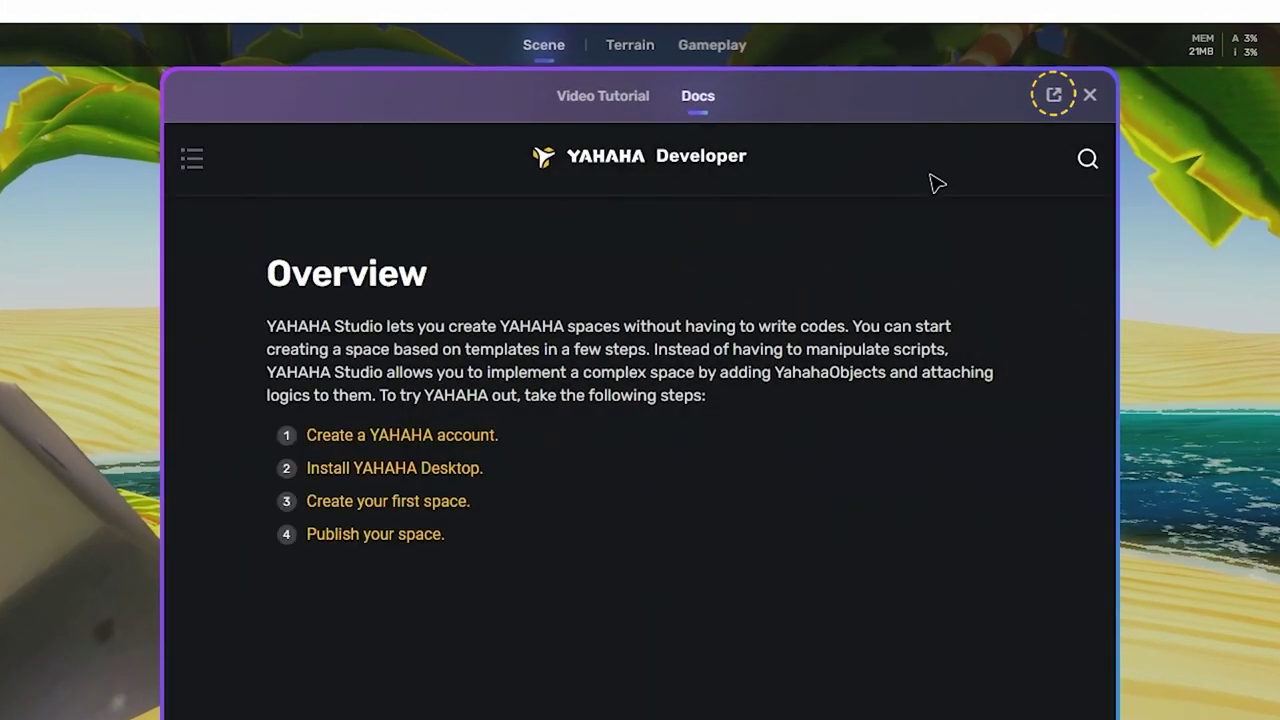
click(1092, 161)
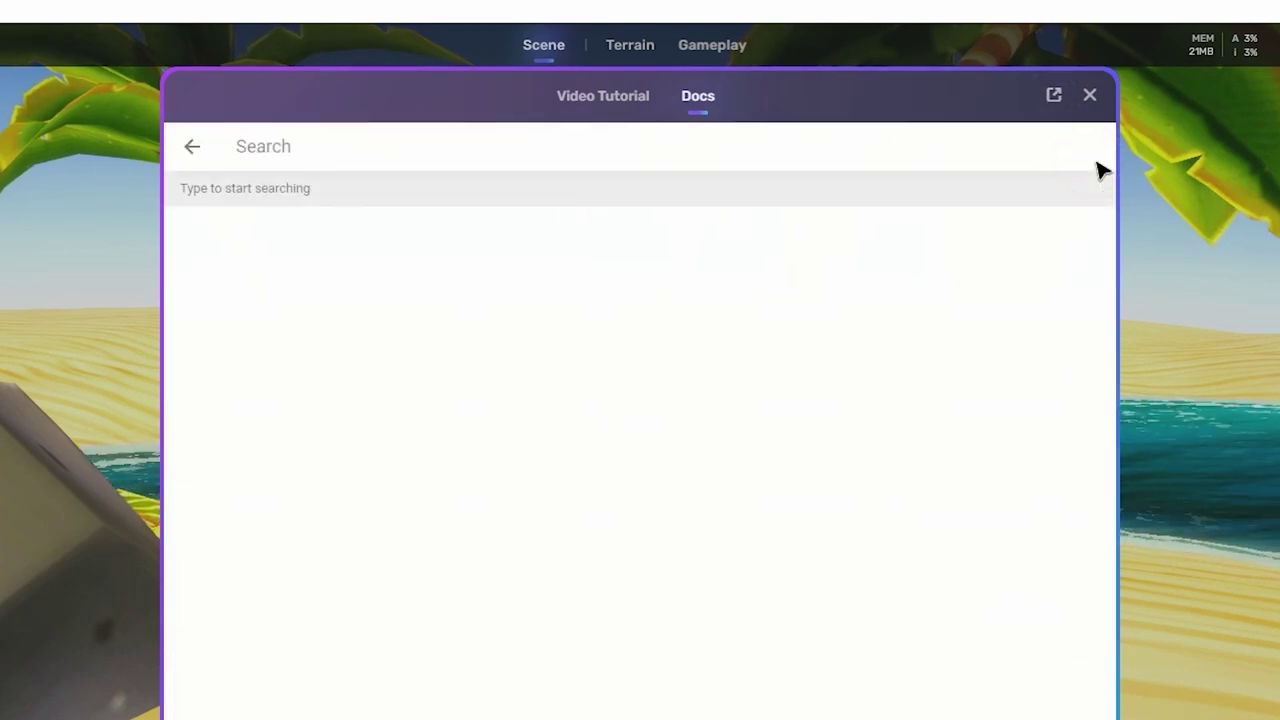
click(193, 150)
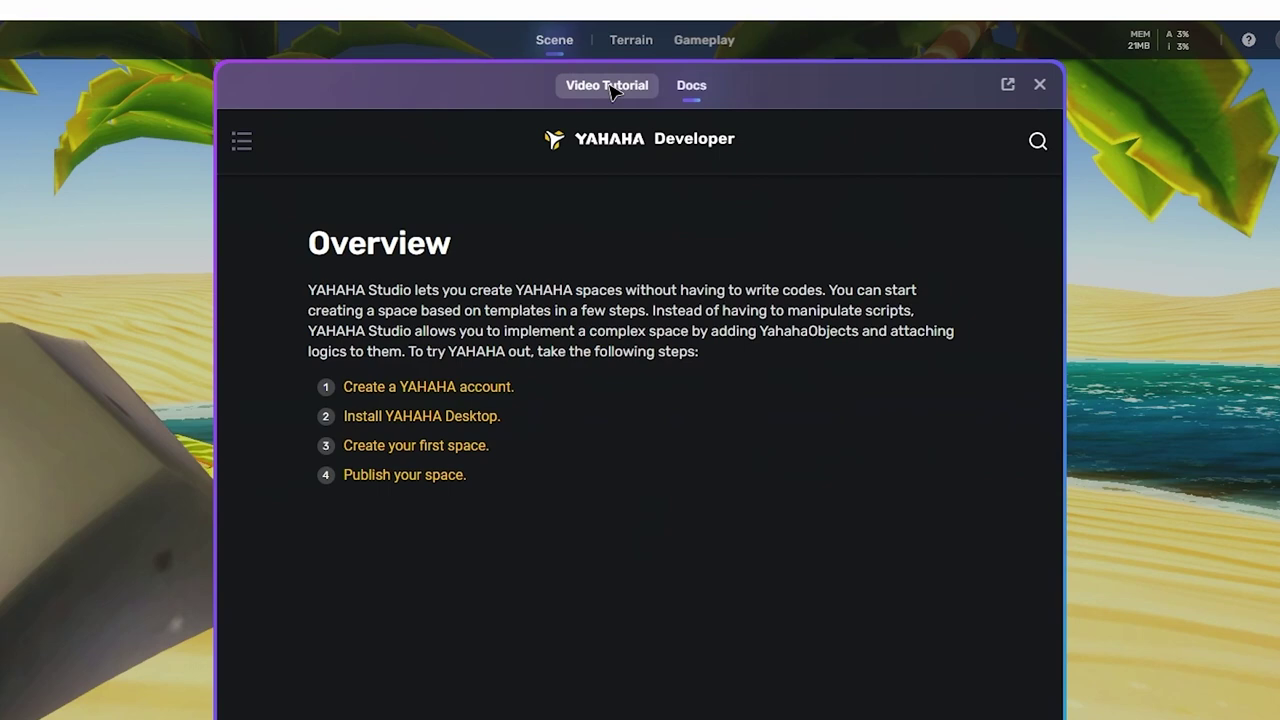
click(607, 86)
click(1040, 85)
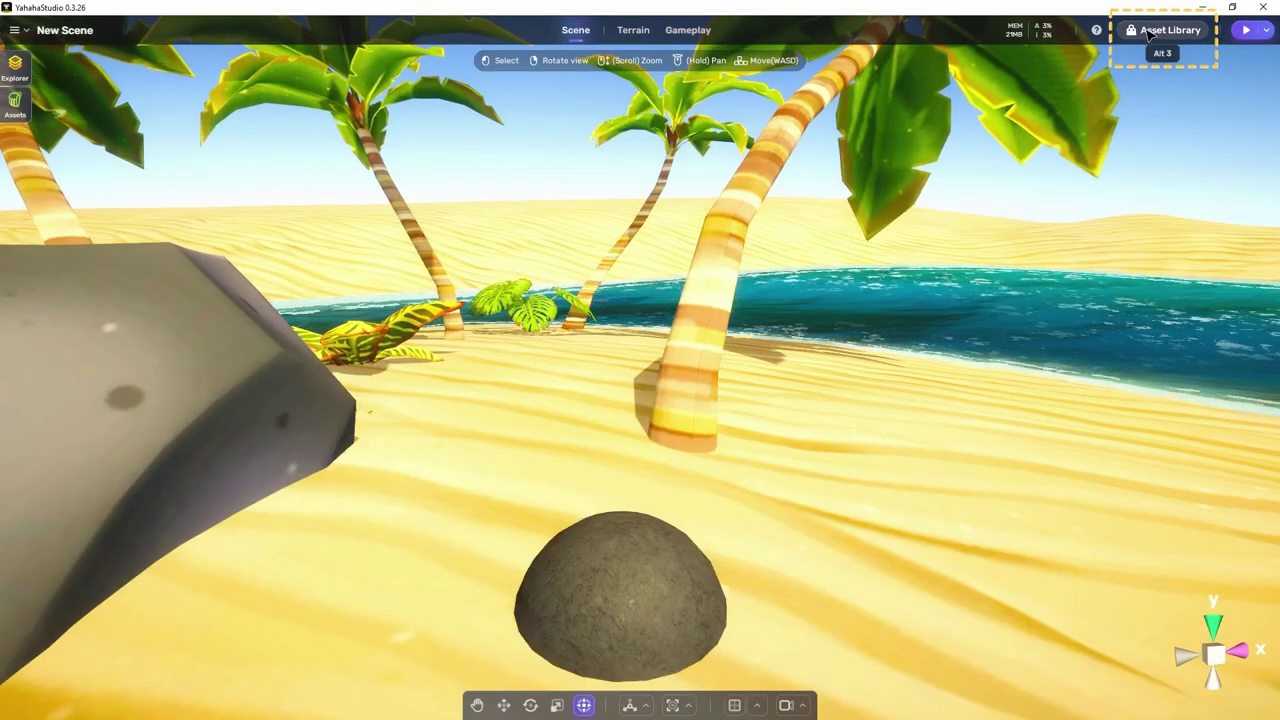
click(1152, 33)
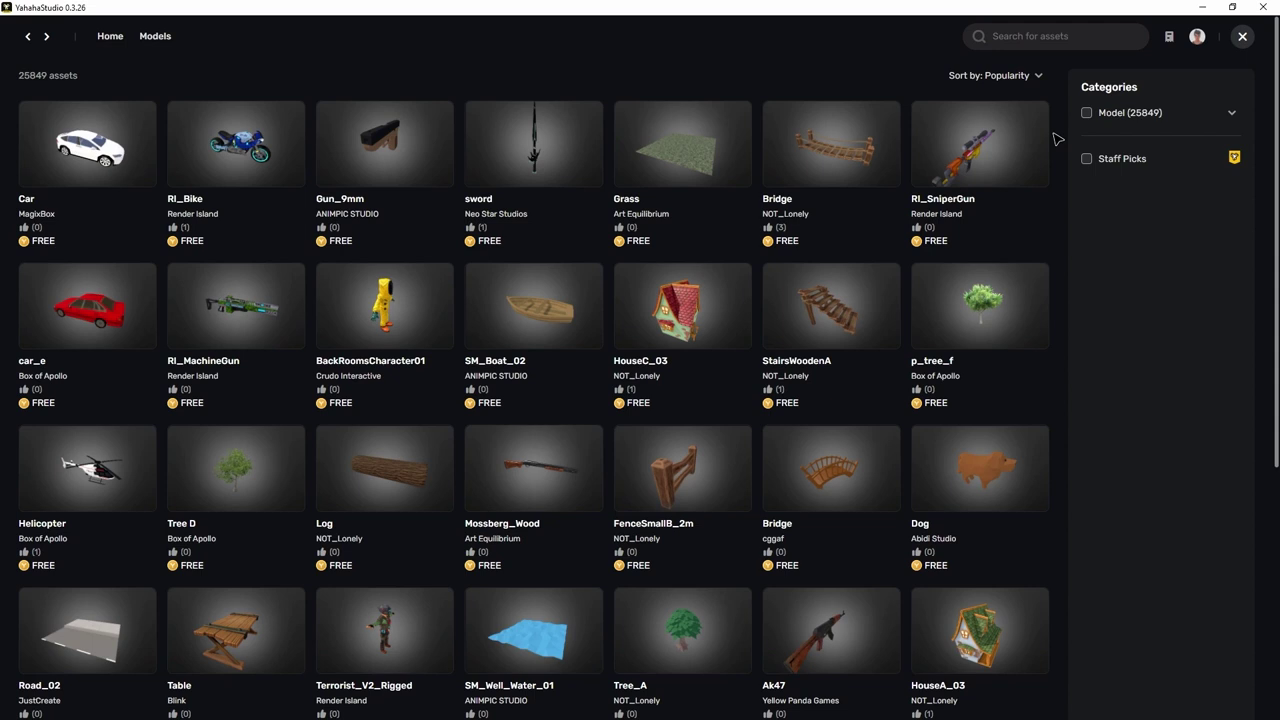
click(1243, 37)
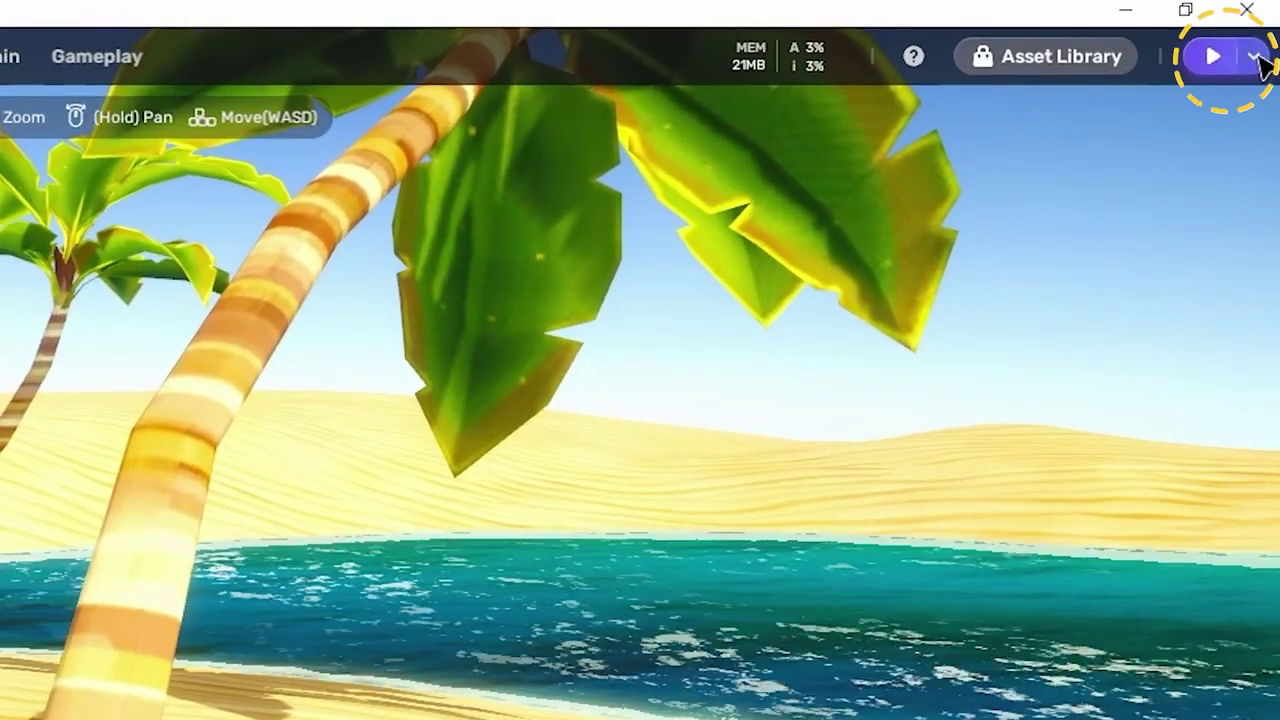
click(1260, 46)
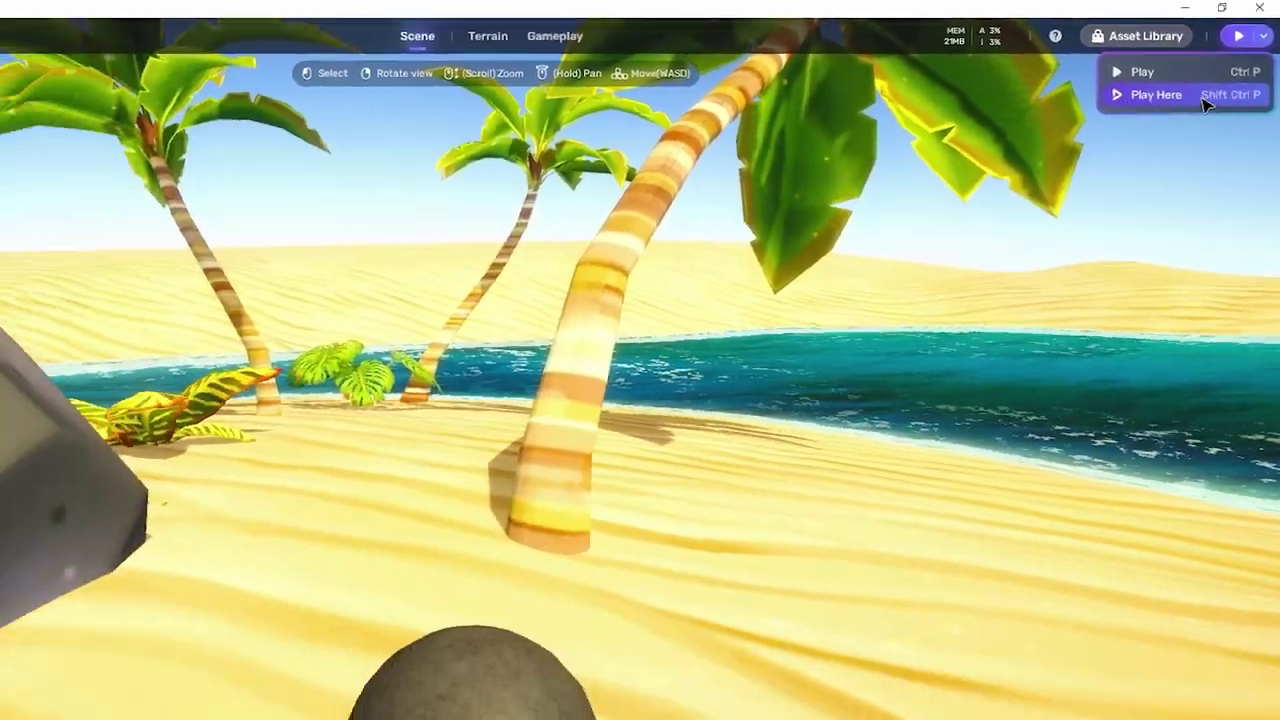
click(1100, 122)
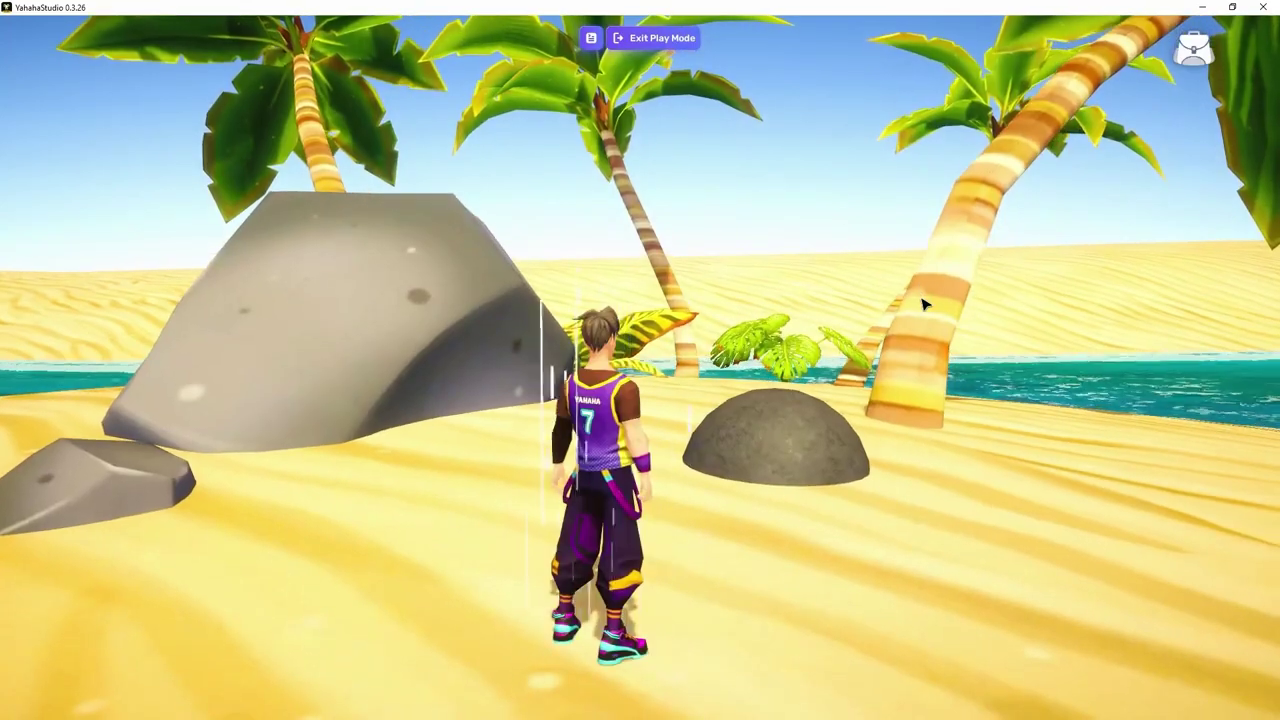
click(671, 36)
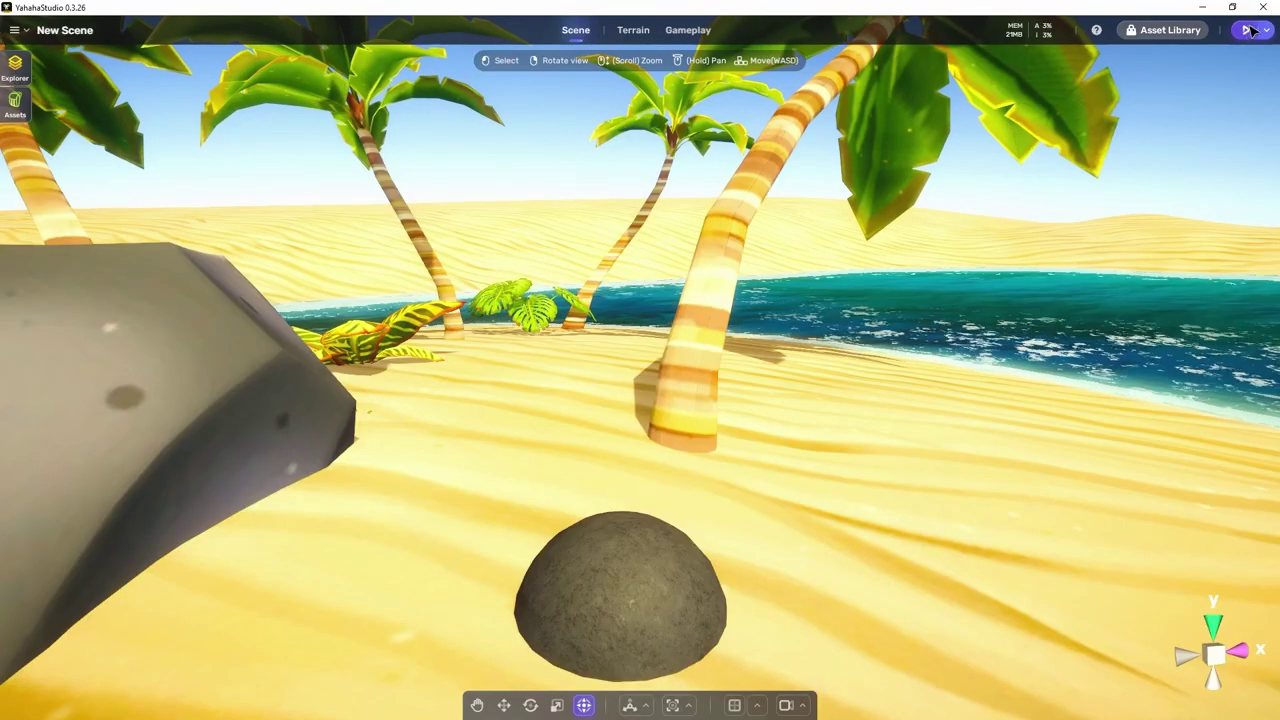
mouse_move(1247, 32)
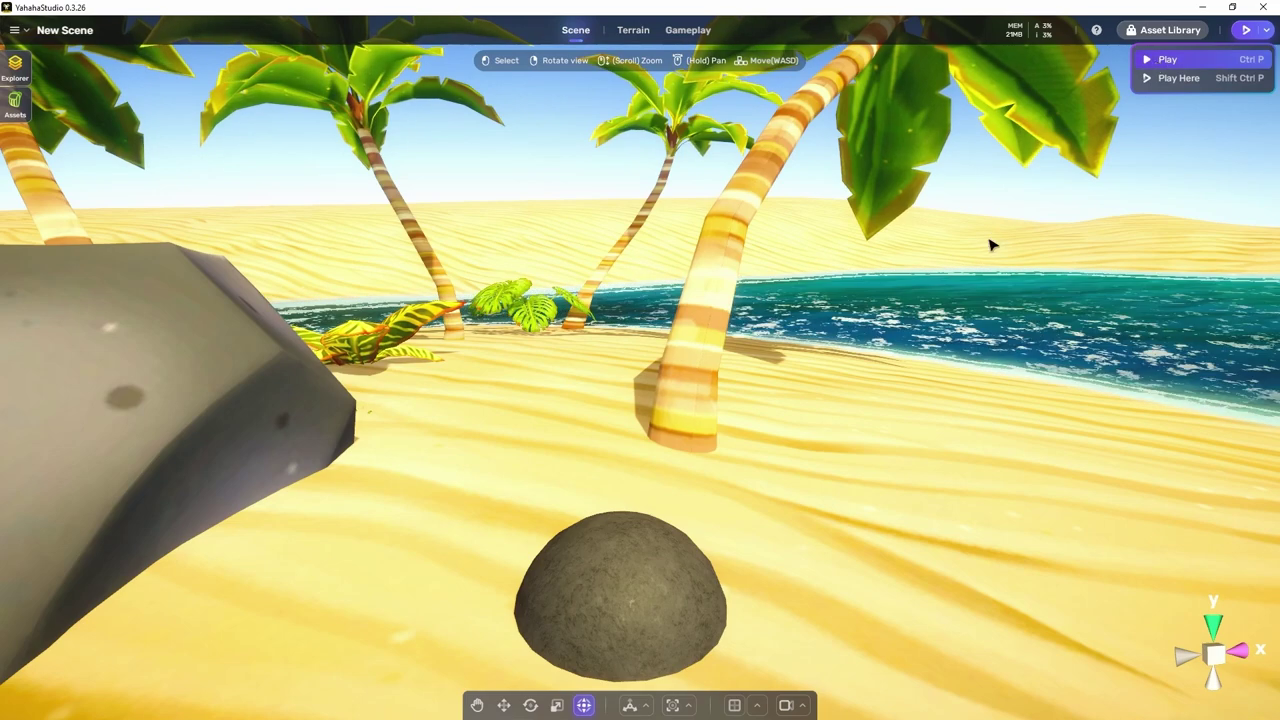
key(ctrl+p)
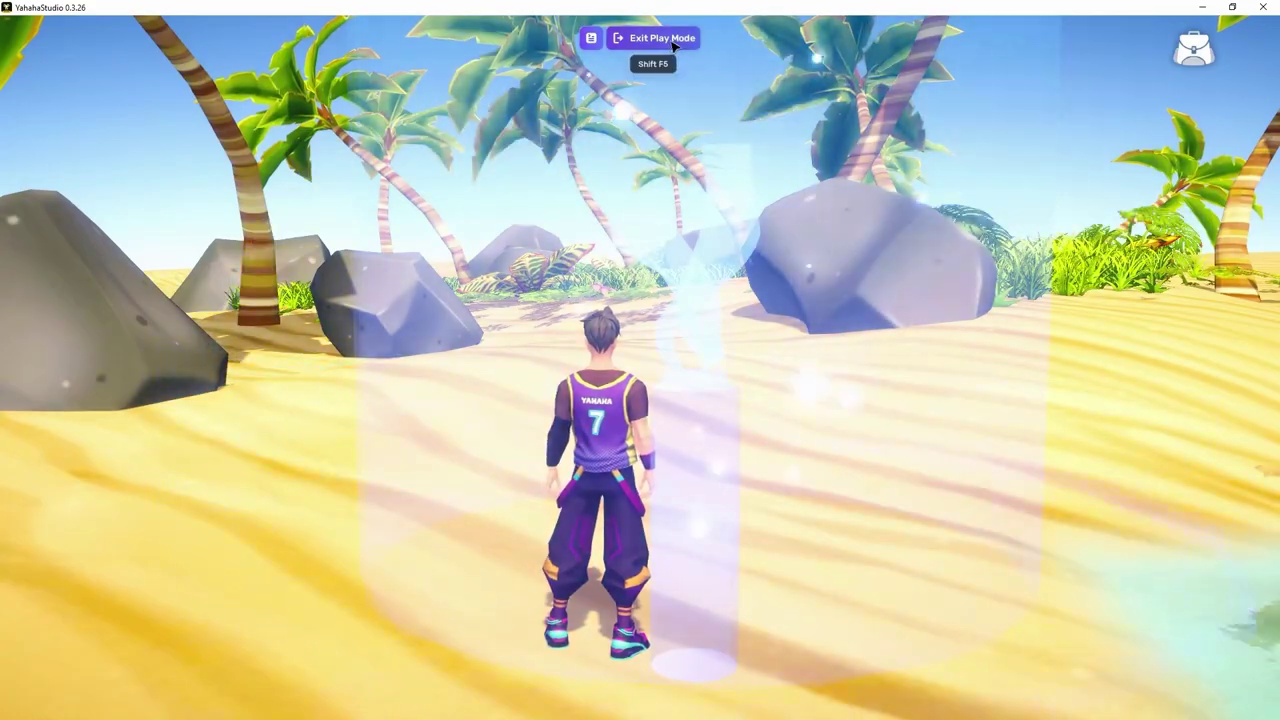
key(ctrl+p)
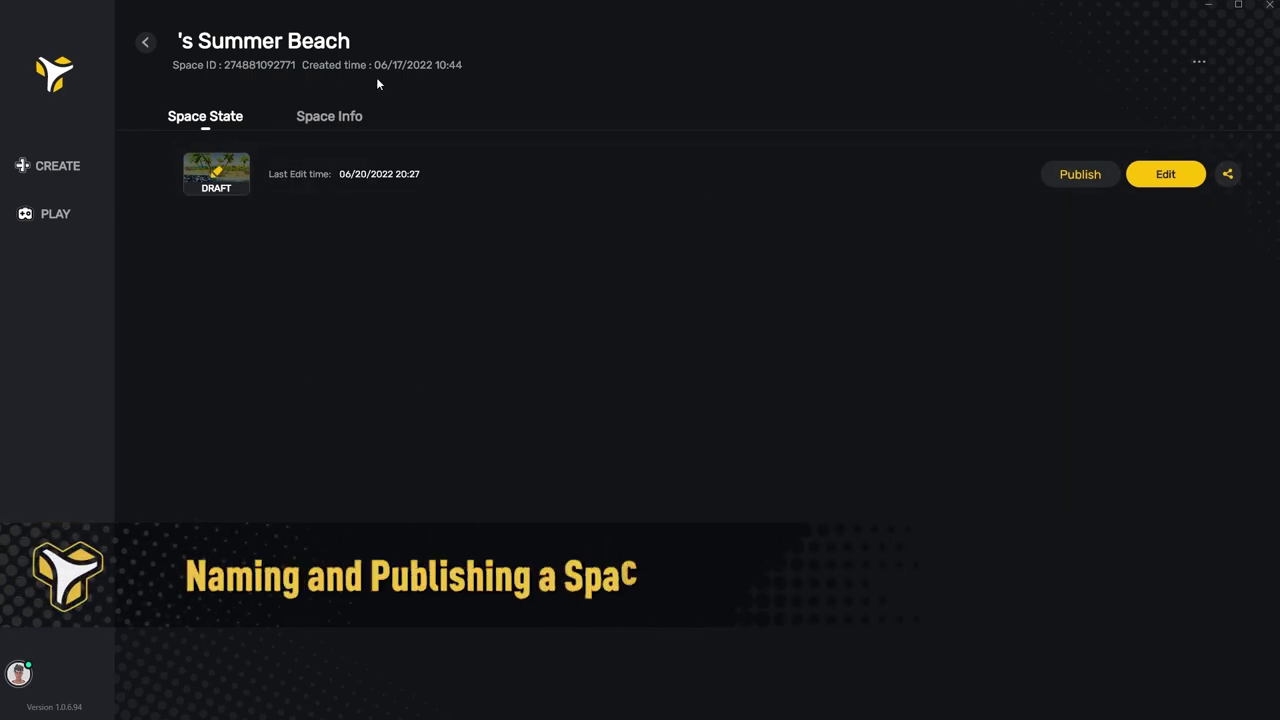
Rename the space to 'Beach Pier' in the Space Info form.
click(342, 118)
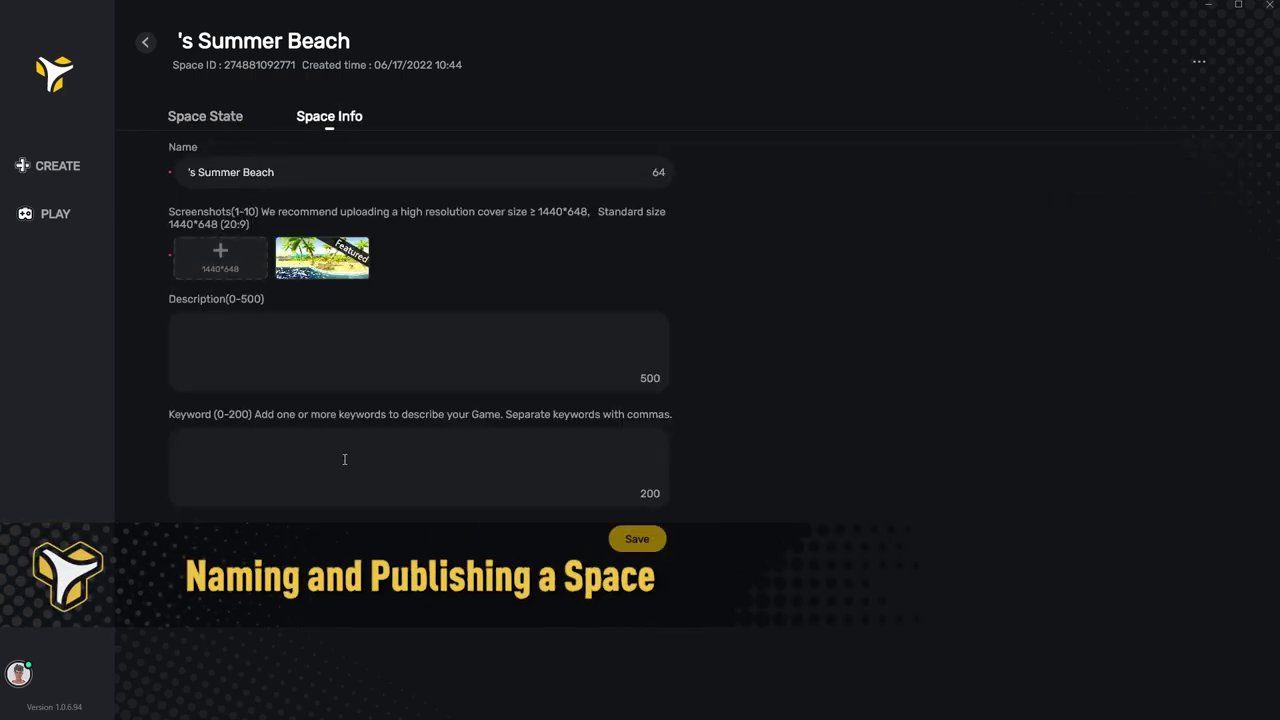
drag(290, 171, 205, 172)
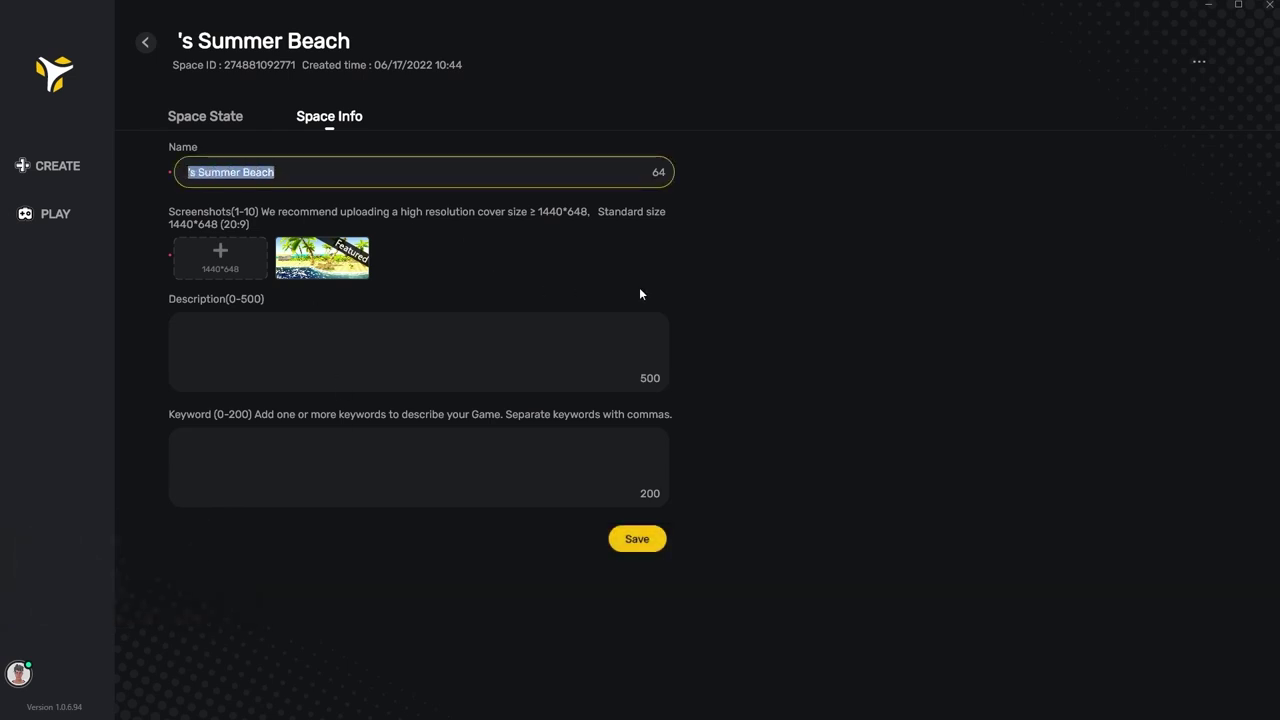
text(Beach Pier)
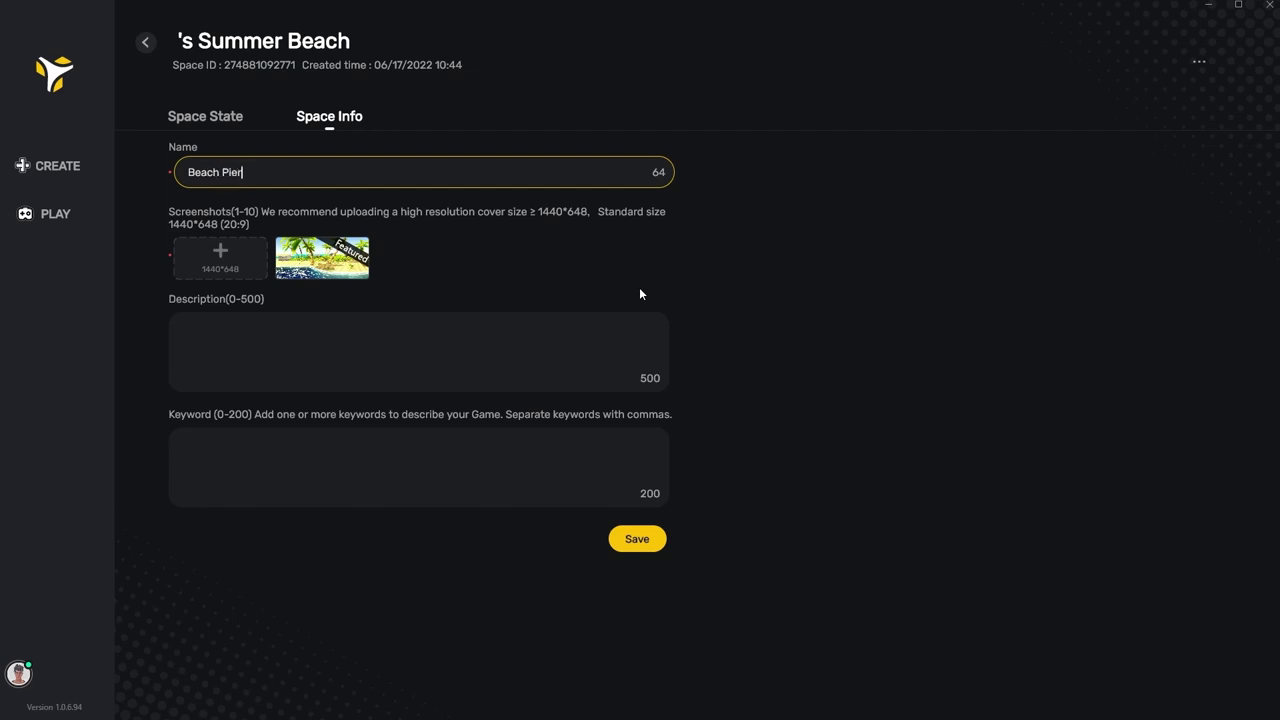
click(641, 294)
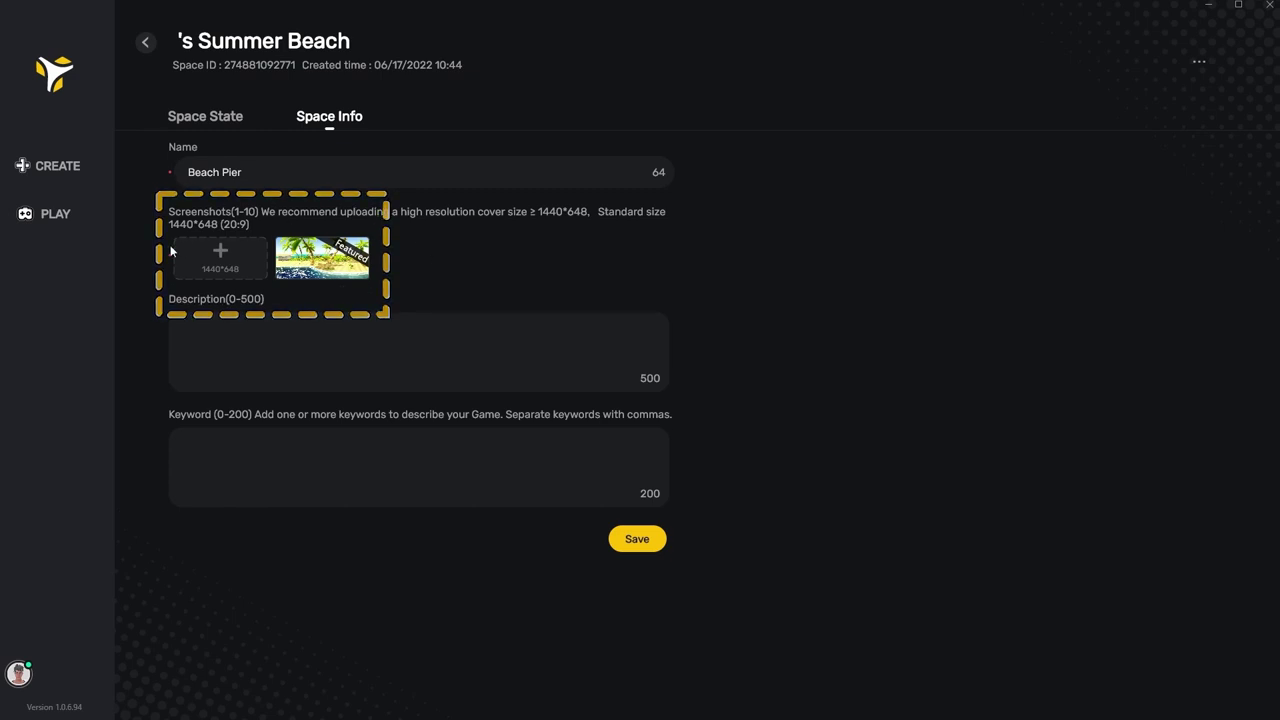
Upload three new Beach Pier screenshots and make the title-sign image the featured one.
click(220, 262)
double_click(200, 125)
click(216, 265)
click(277, 120)
click(523, 337)
click(211, 270)
click(356, 115)
click(526, 340)
click(422, 272)
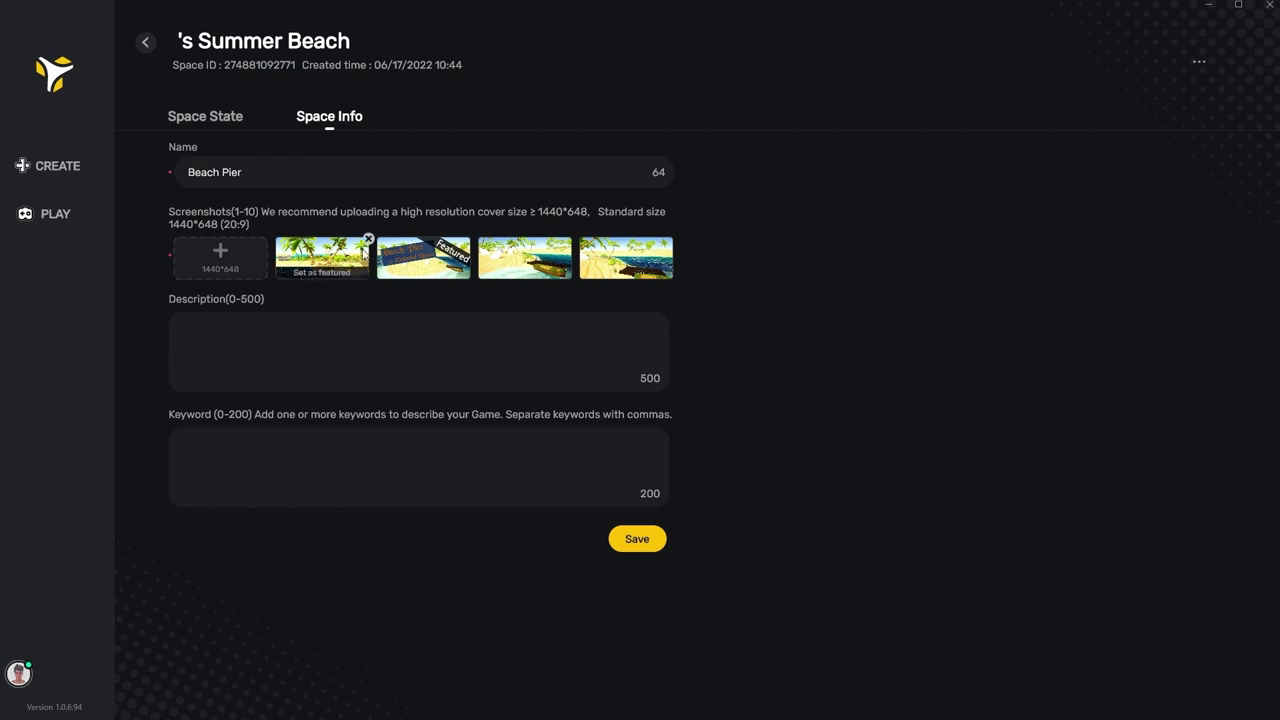
Delete the old summer beach screenshot, add a description and keywords 'beach, pier, hang out, relax', and save.
click(368, 241)
click(217, 328)
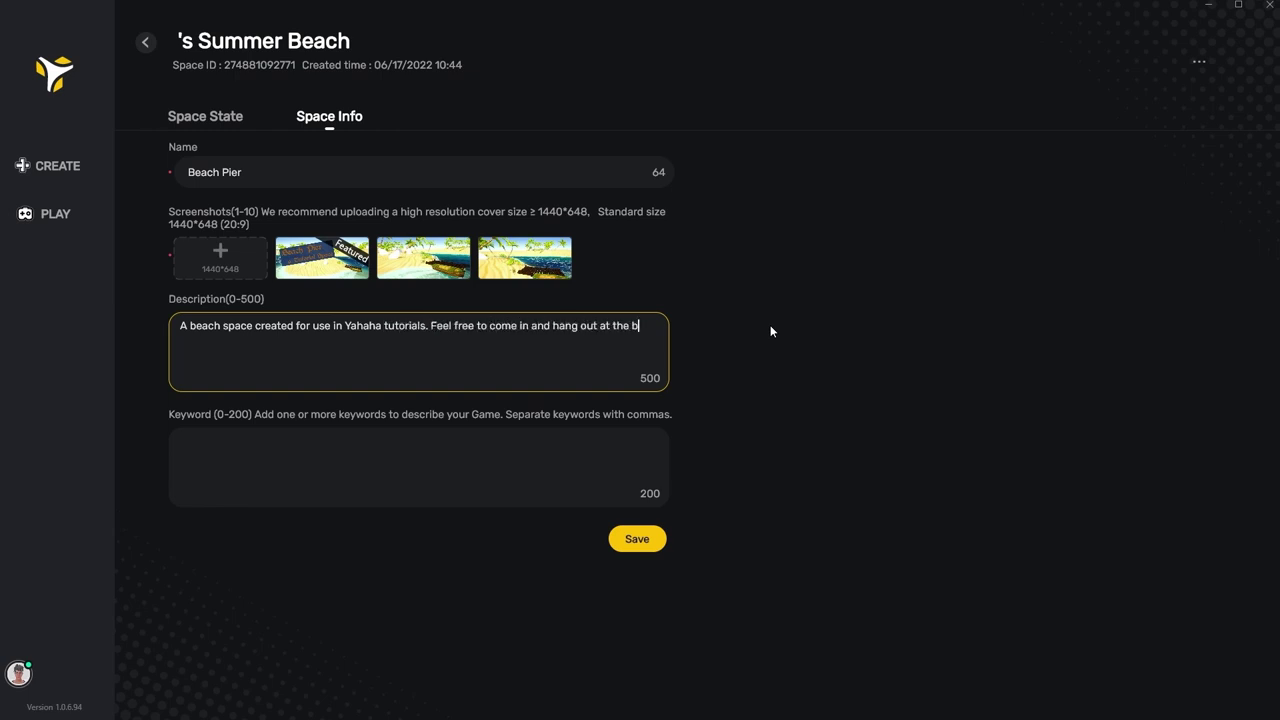
click(339, 438)
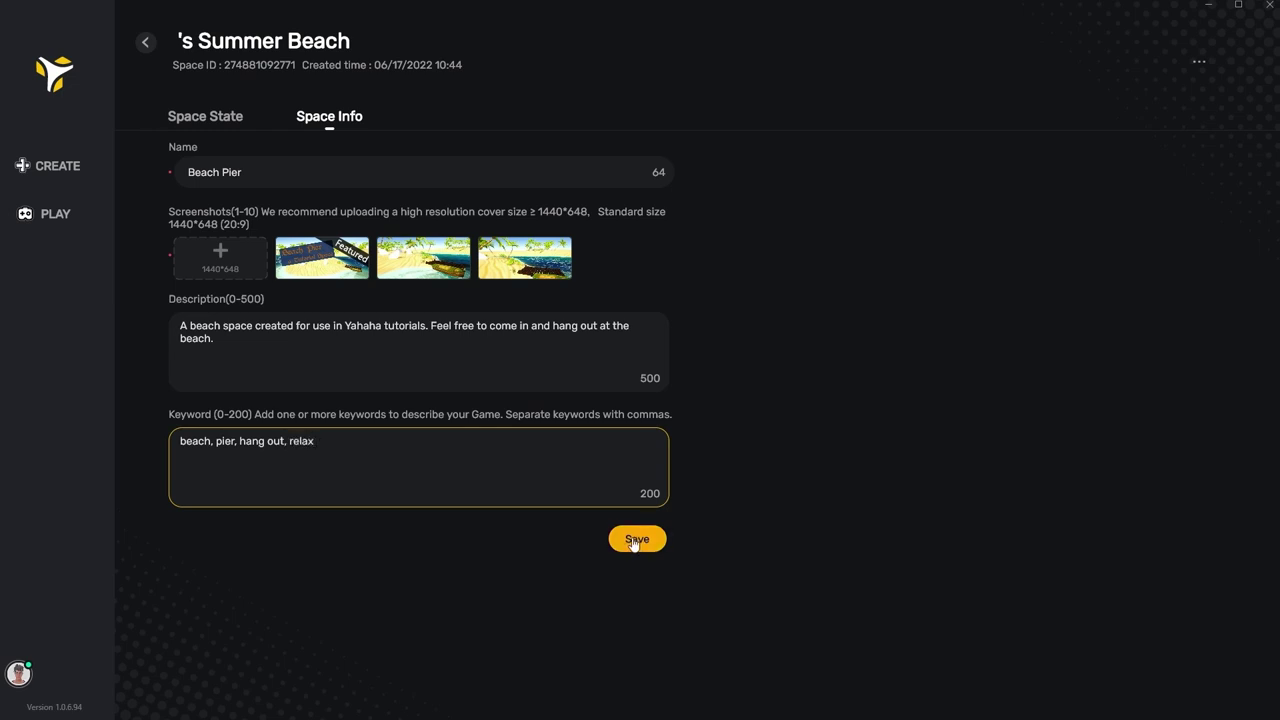
click(637, 539)
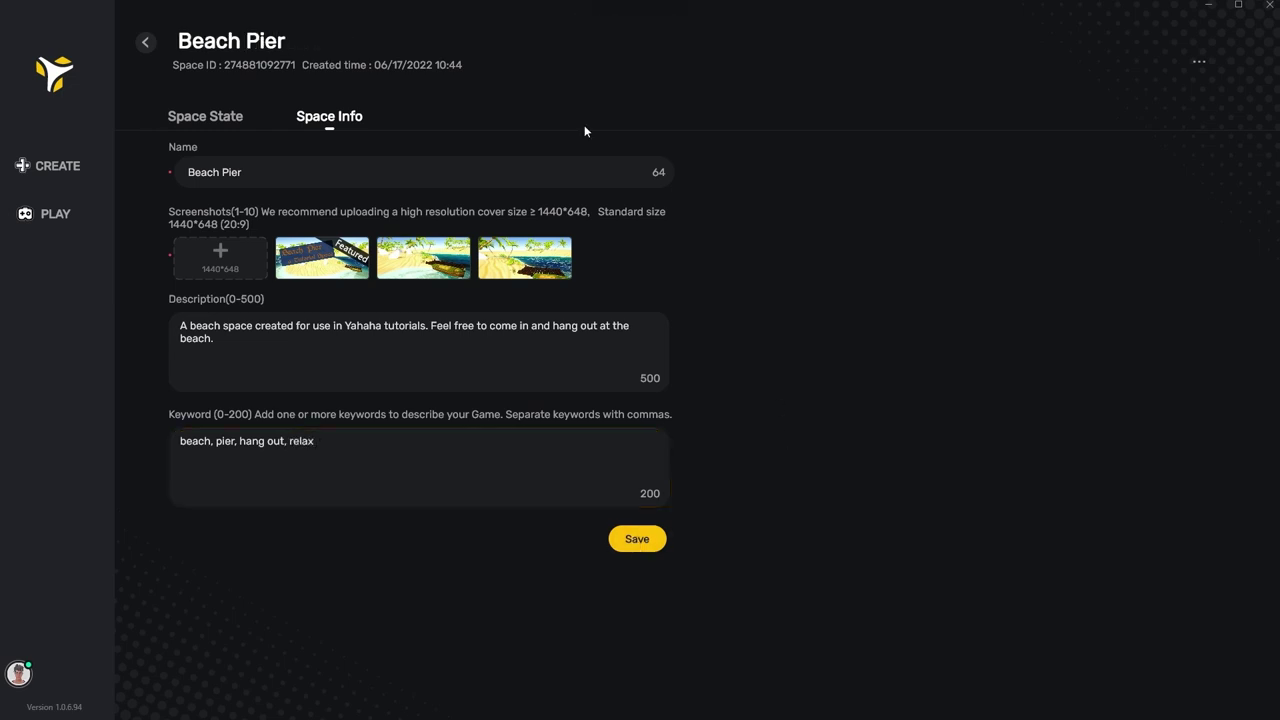
Open the Beach Pier draft from My Spaces and copy its share link.
click(207, 118)
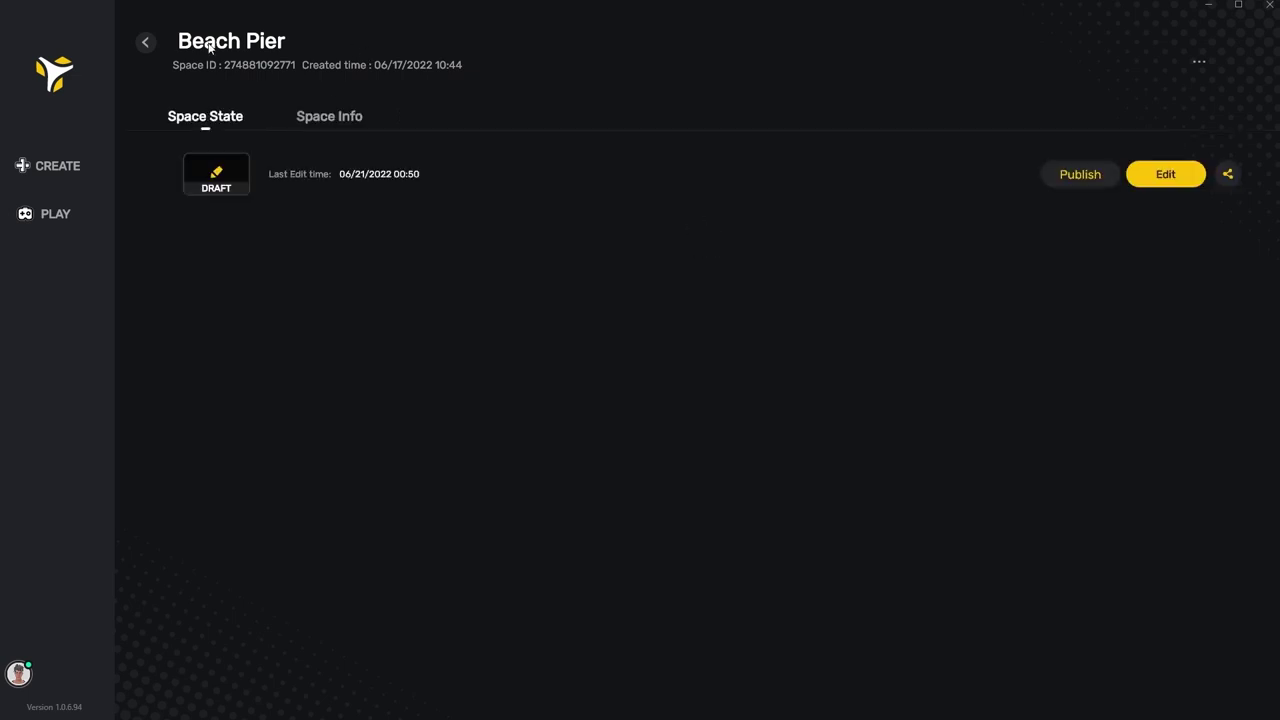
click(57, 169)
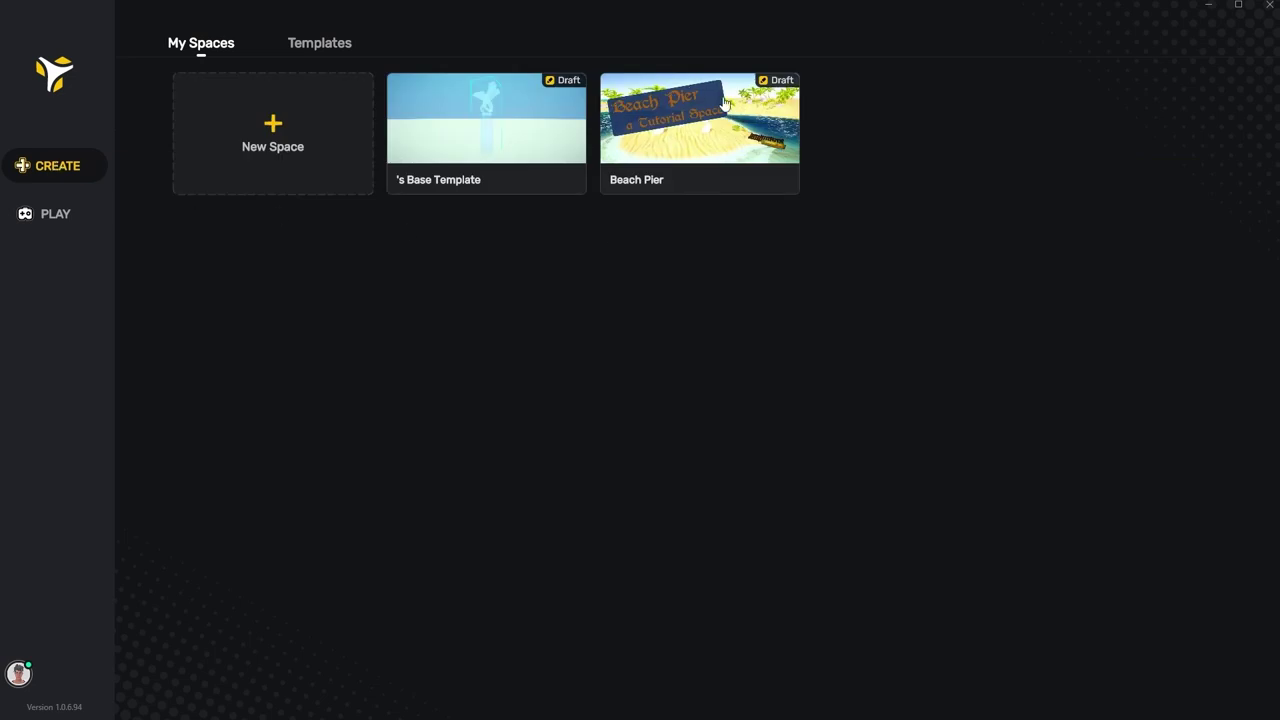
click(622, 121)
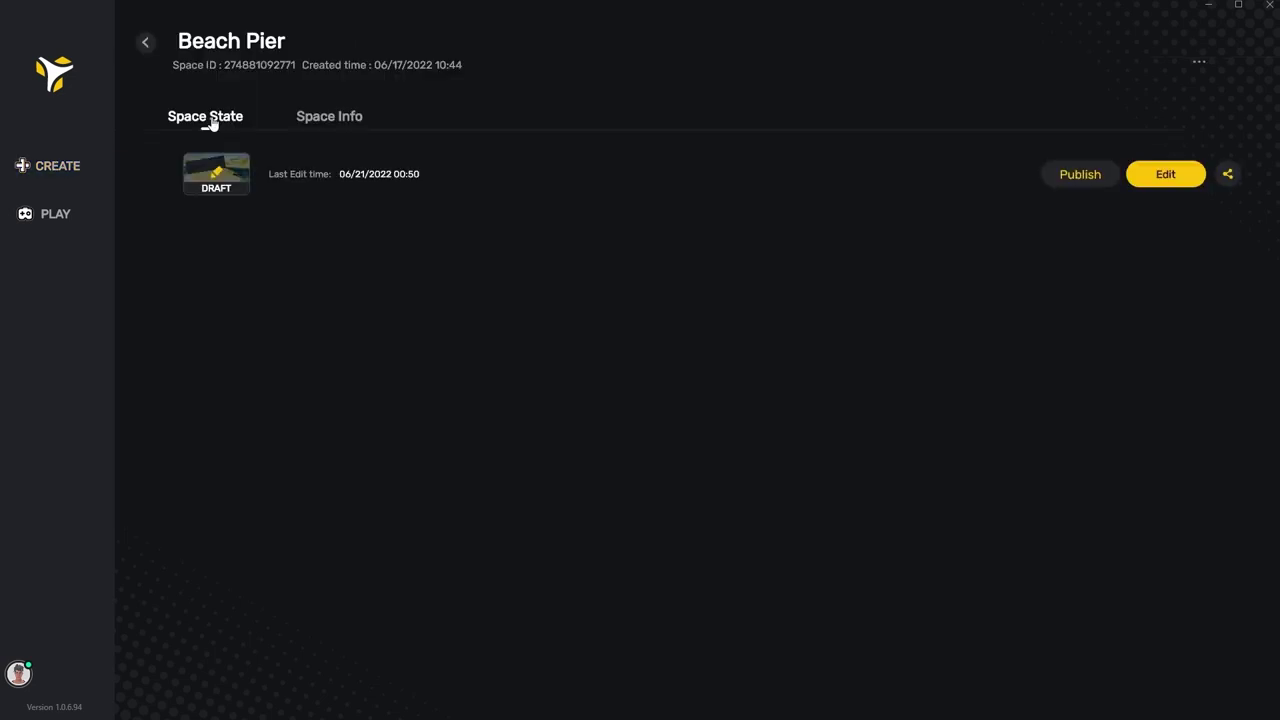
click(1229, 177)
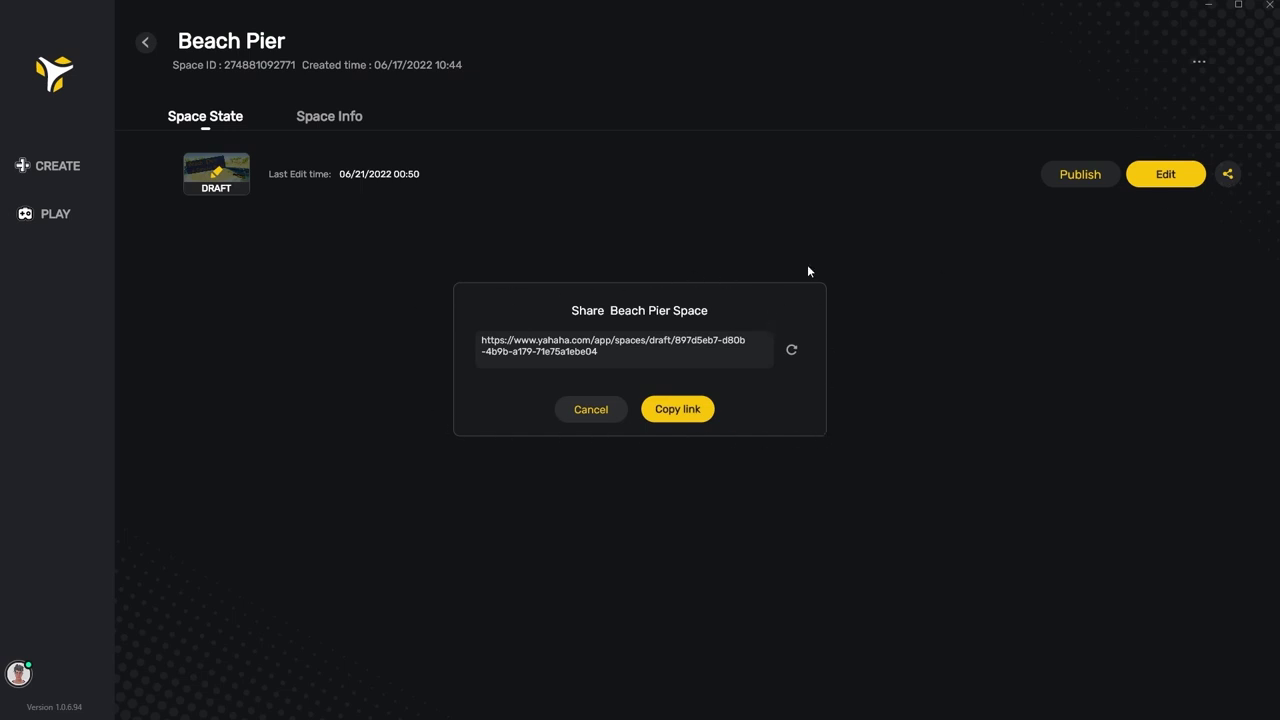
click(677, 416)
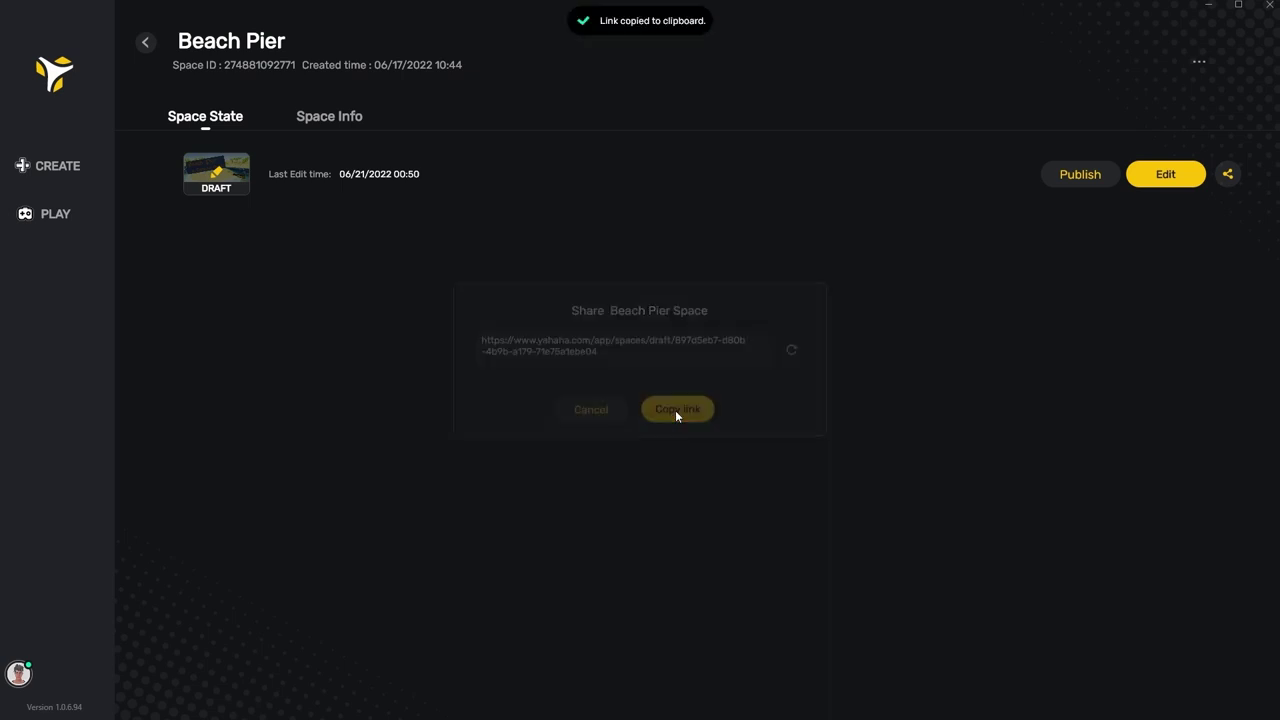
Publish Beach Pier, cancel its removal, and back it up to a new draft.
click(1081, 177)
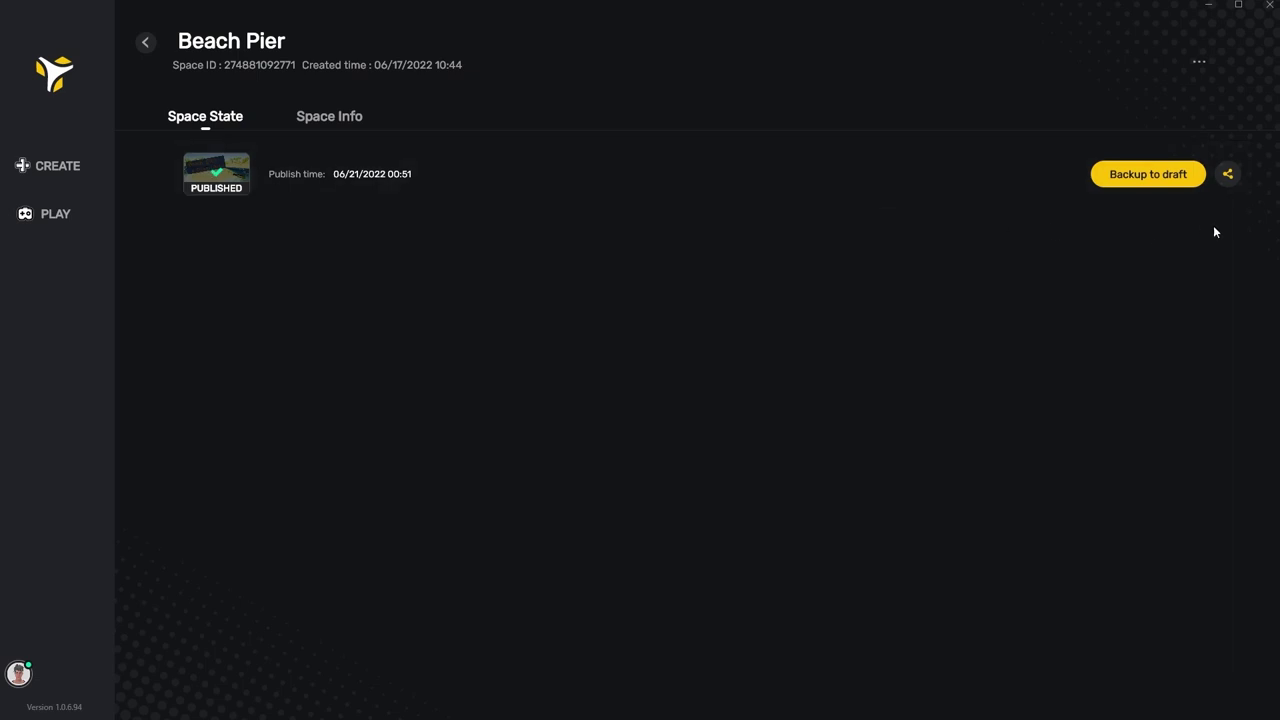
click(1006, 178)
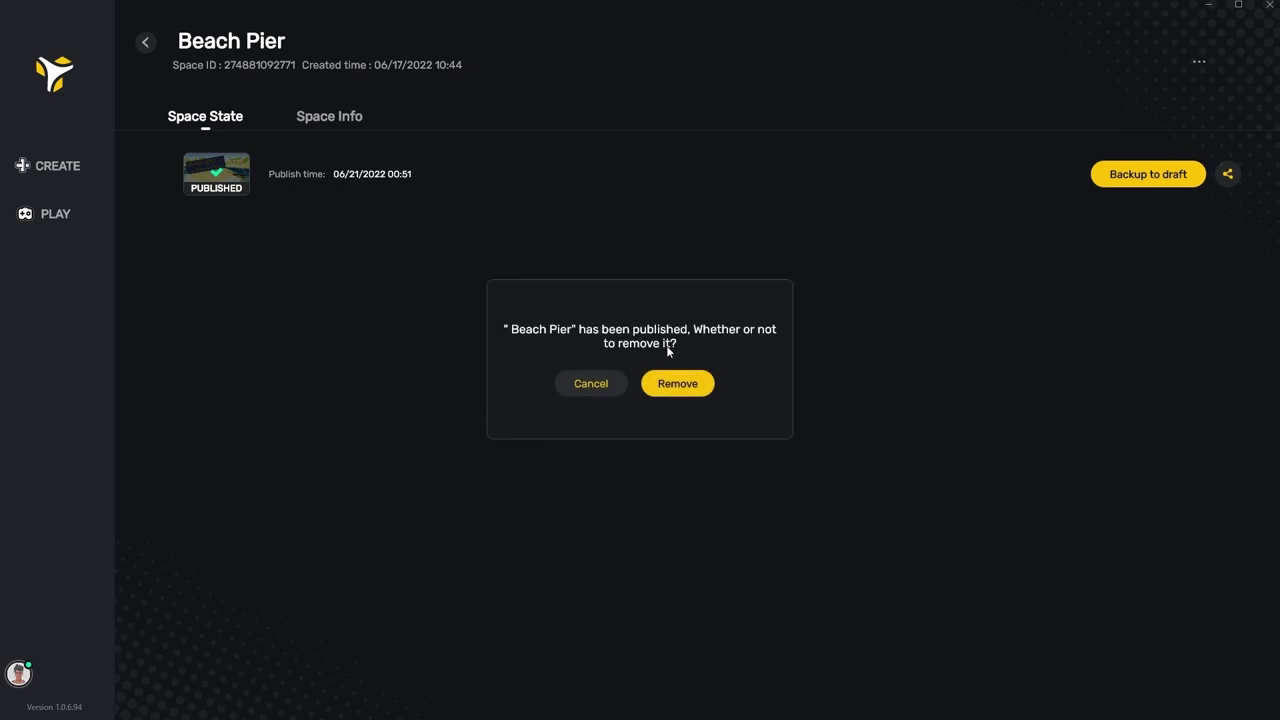
click(590, 385)
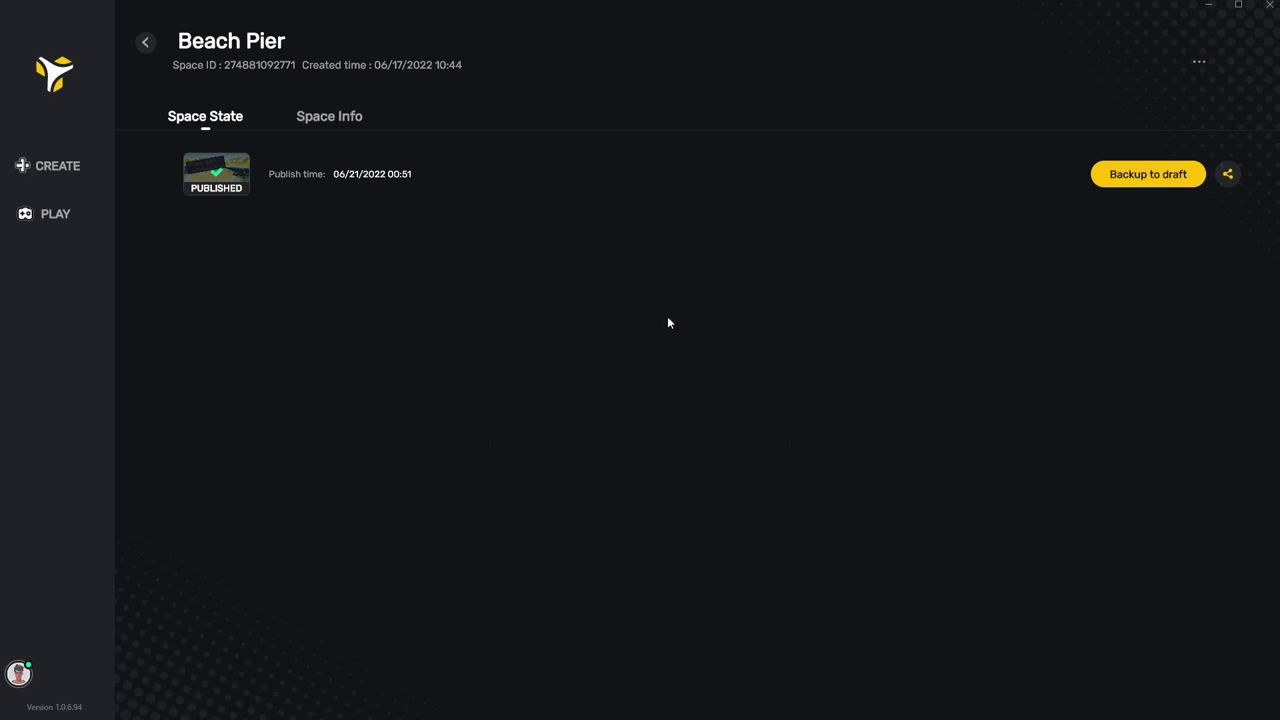
click(1148, 176)
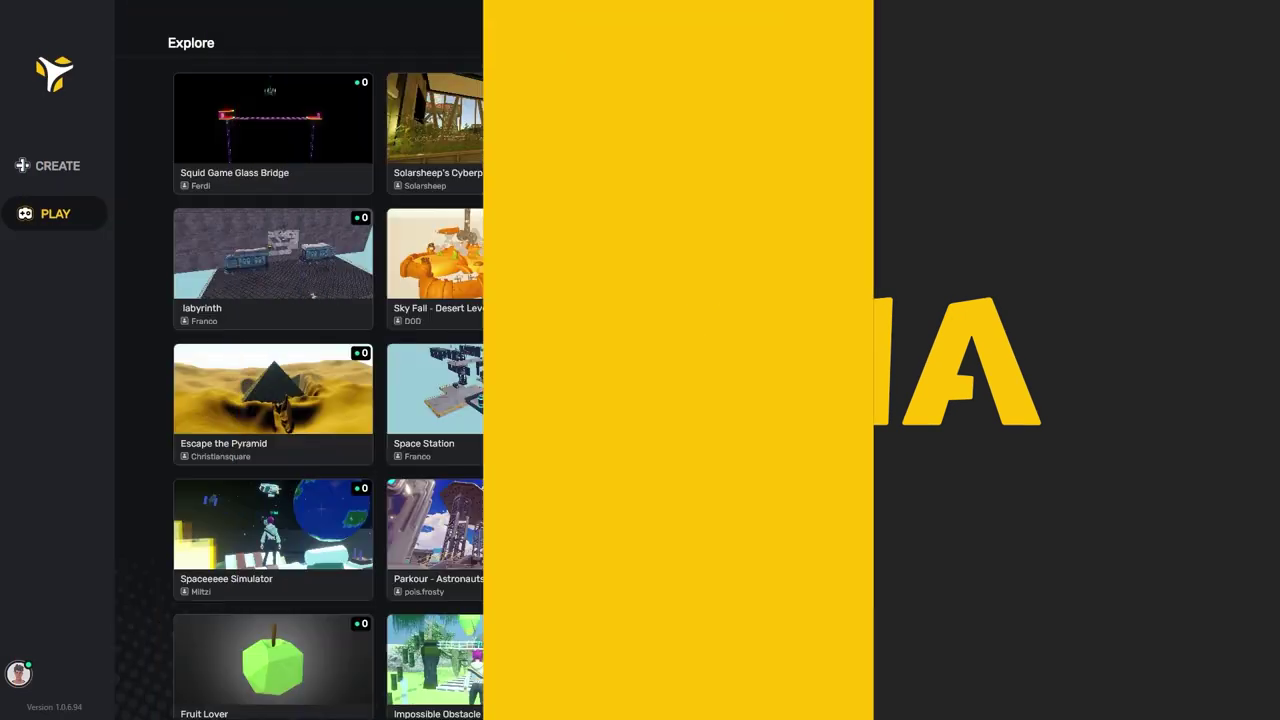
Find the Beach Pier card in the Explore grid and start playing it.
scroll(1098, 435, down, 15)
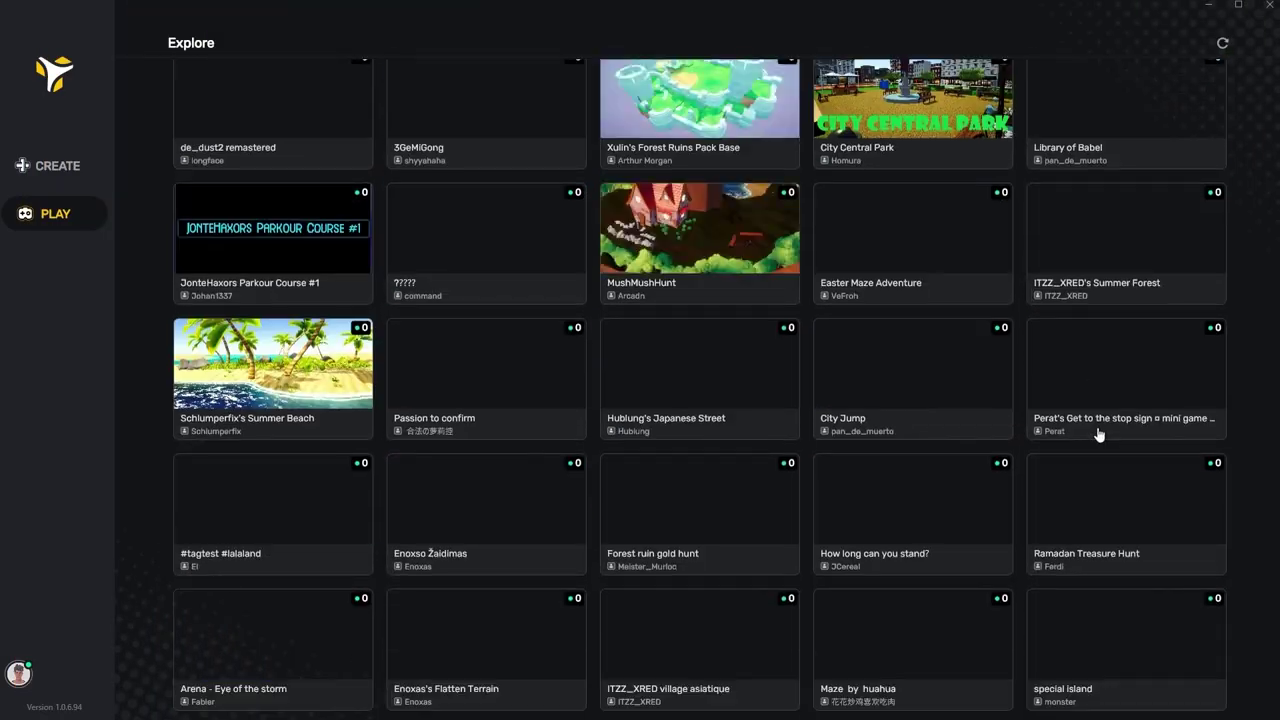
scroll(1098, 435, down, 15)
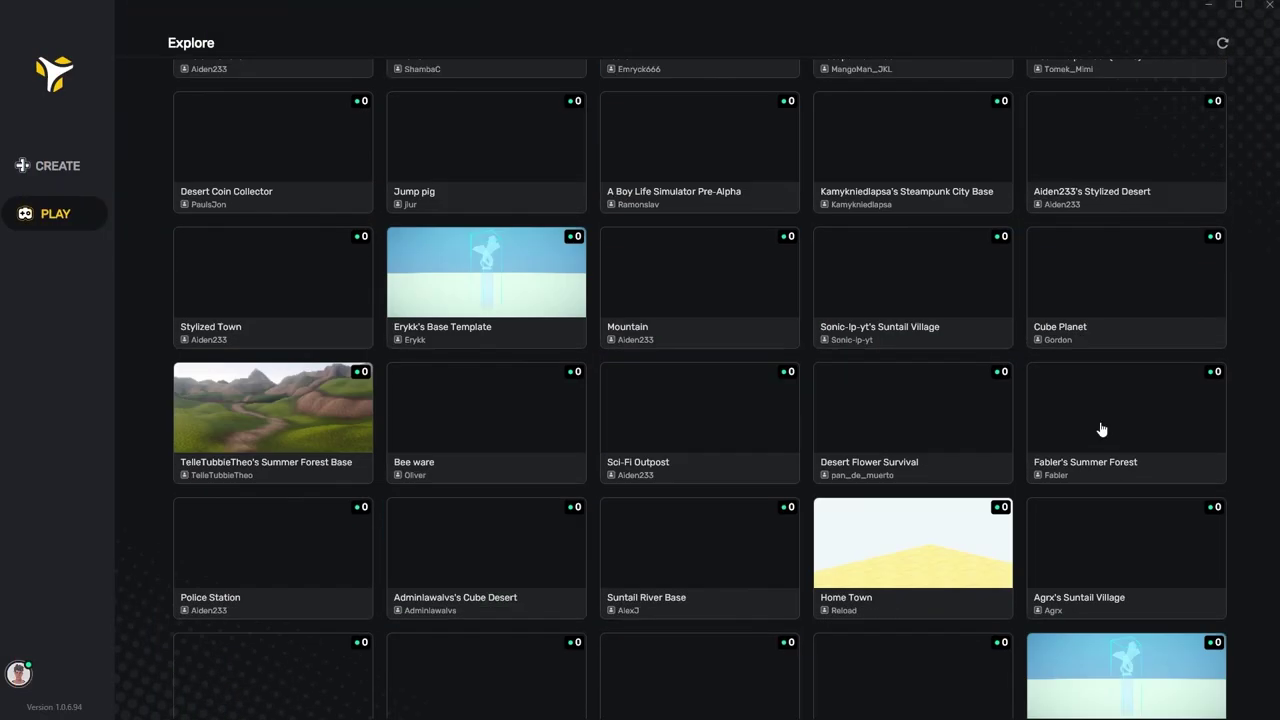
scroll(1100, 430, down, 3)
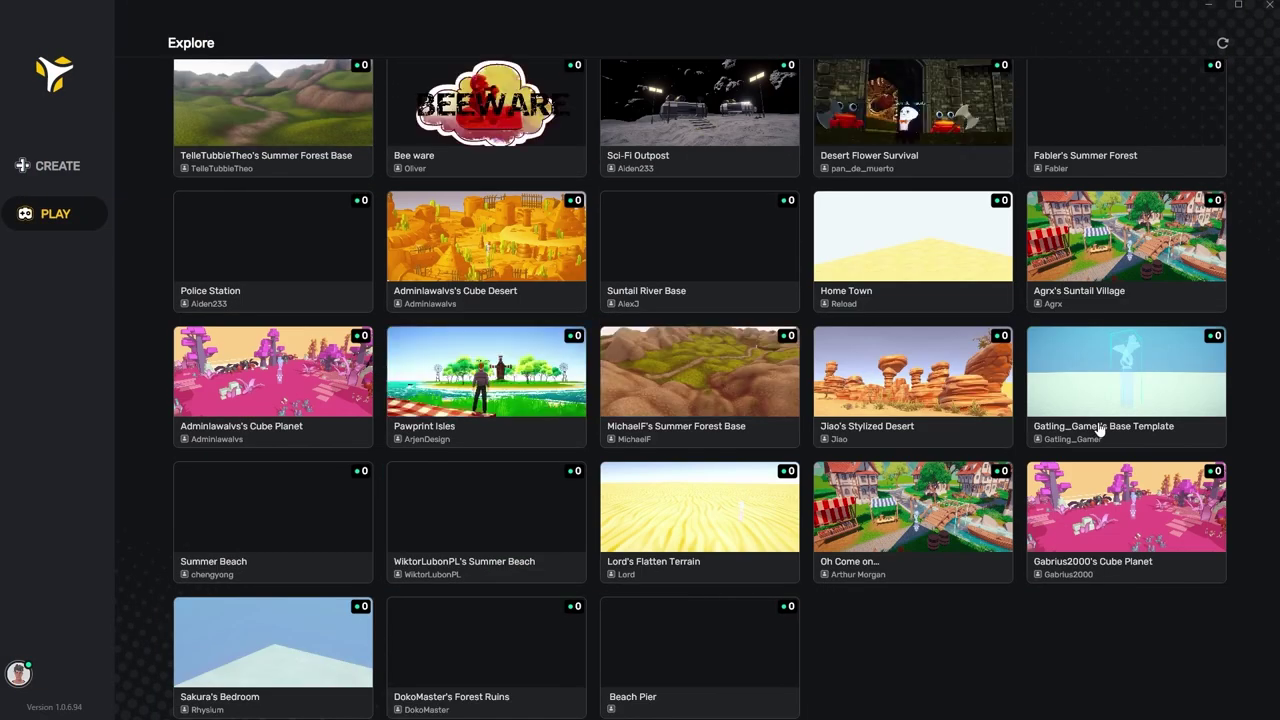
click(688, 654)
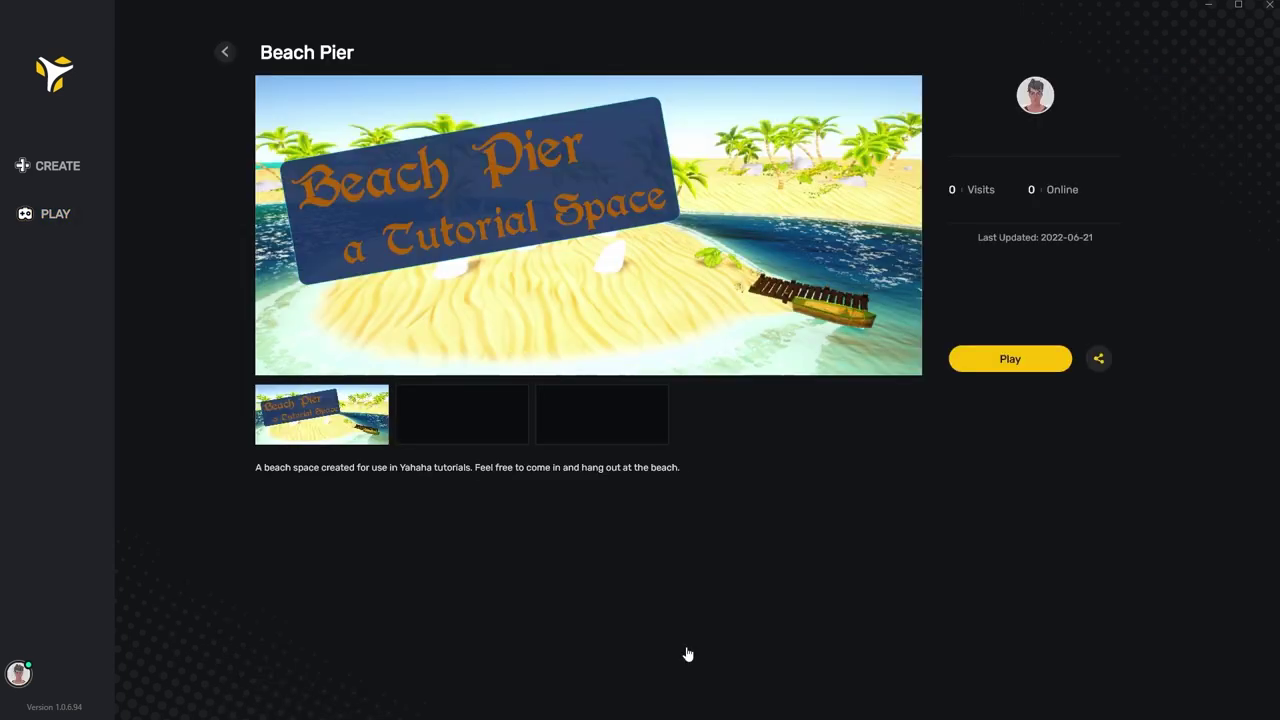
click(1008, 359)
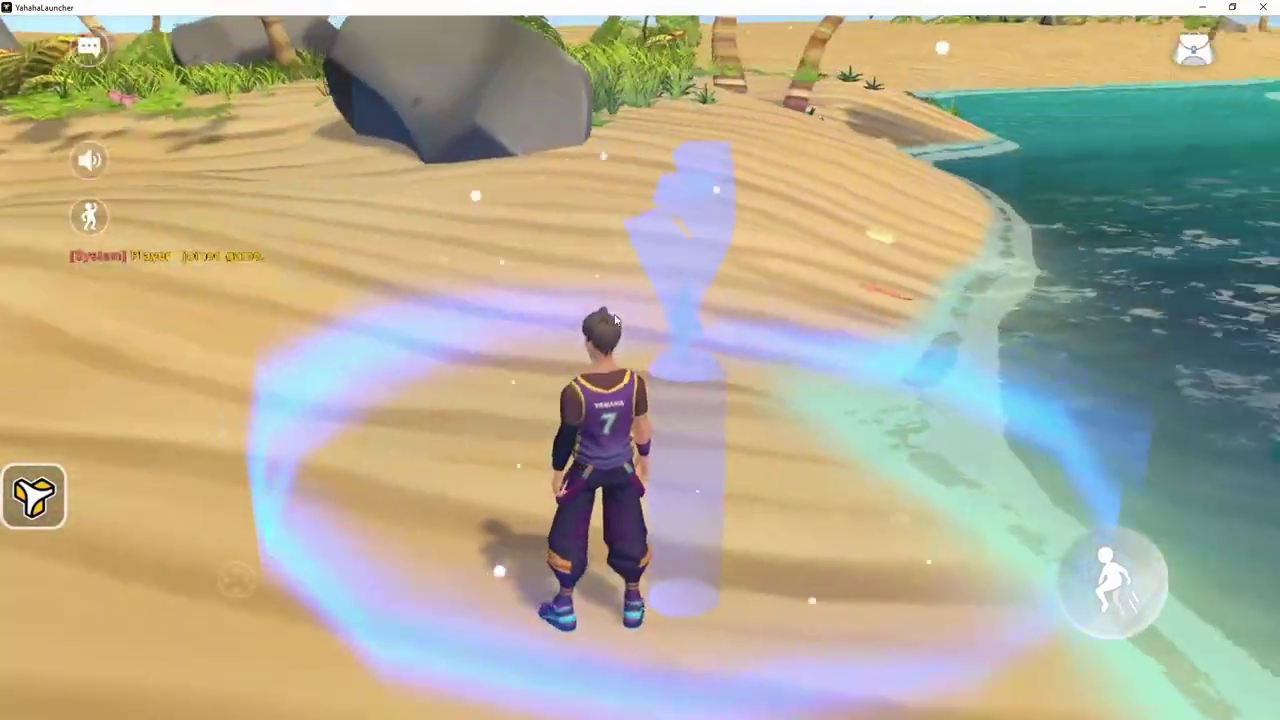
Run the avatar with W along the shore past the big rock toward the pier and boat.
key(w)
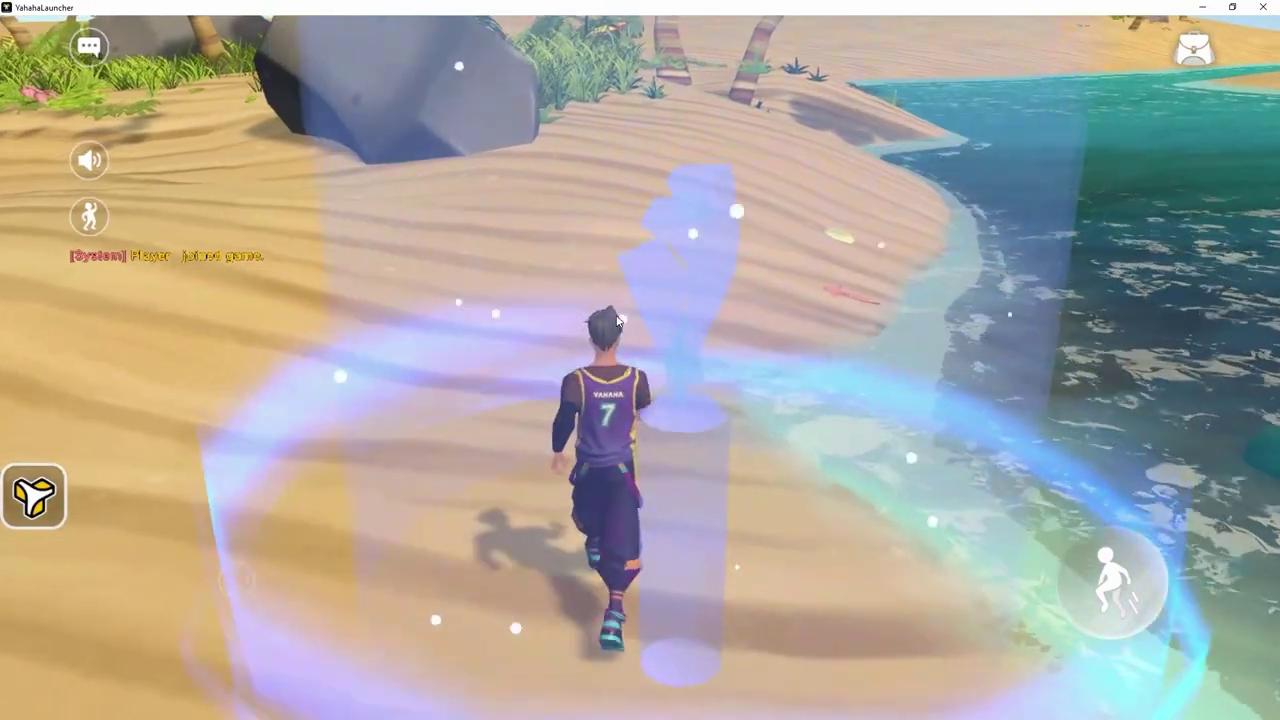
key(w)
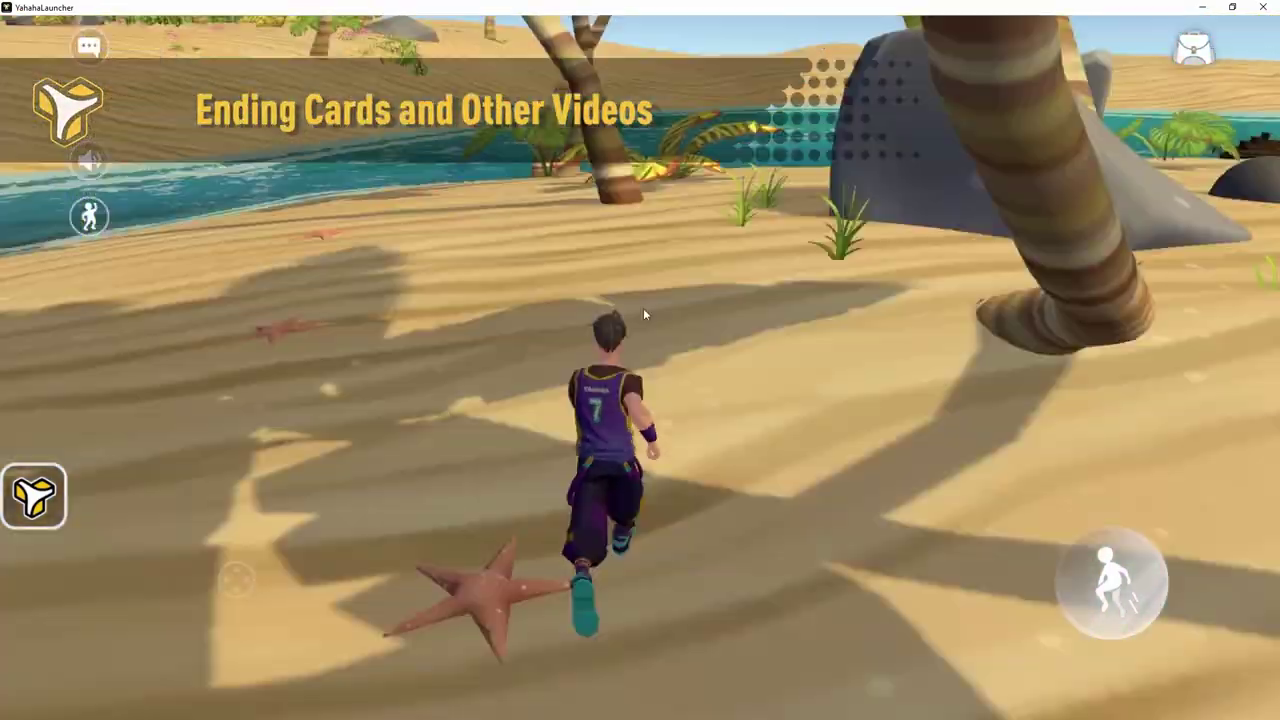
key(w)
key(w)
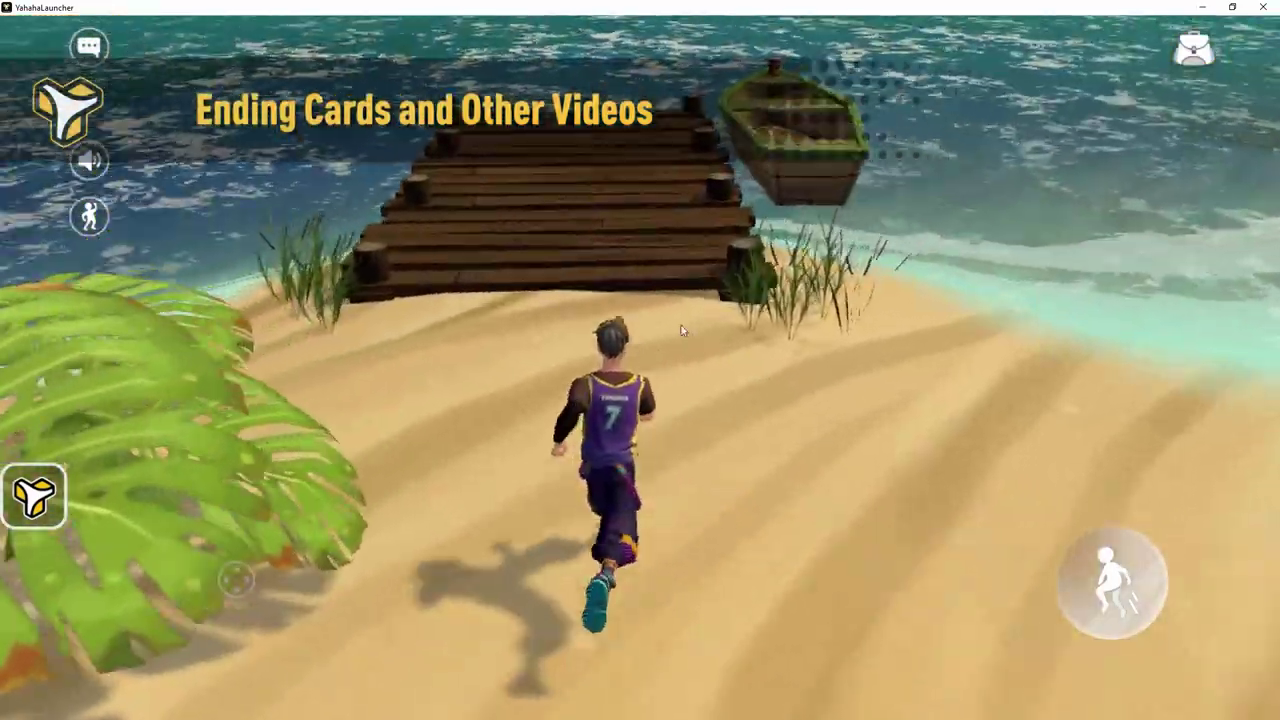
key(w)
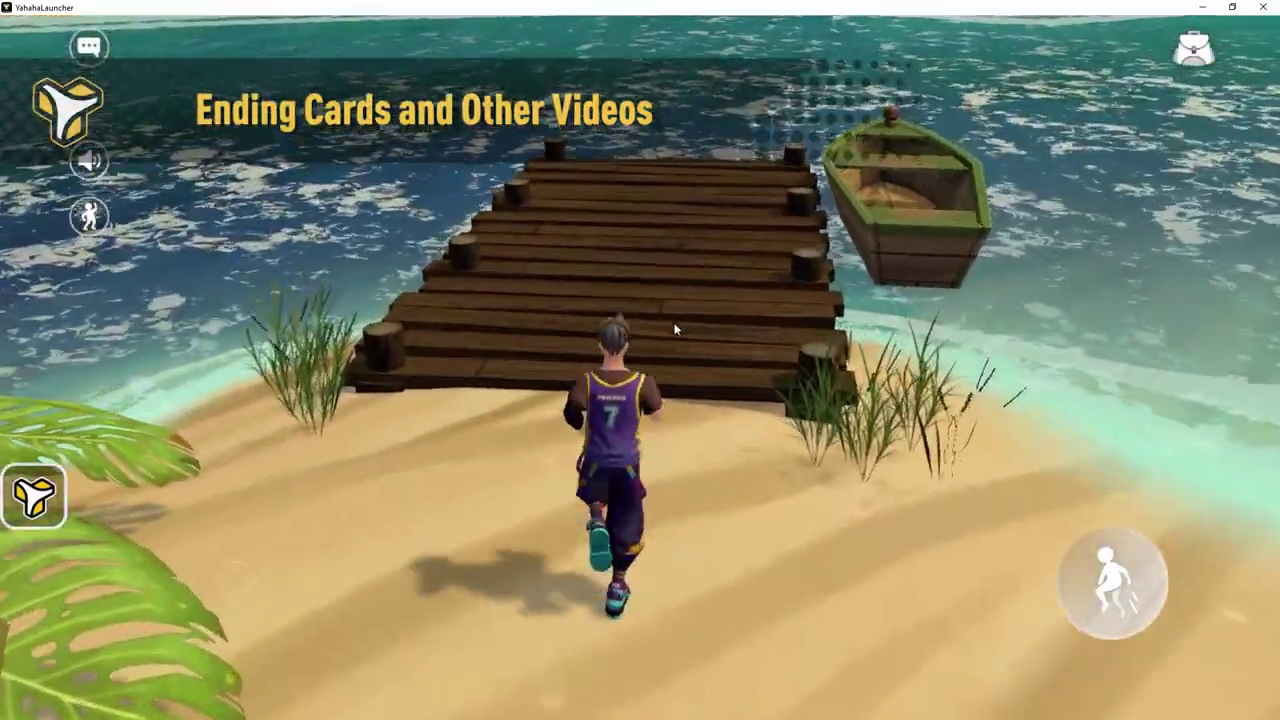